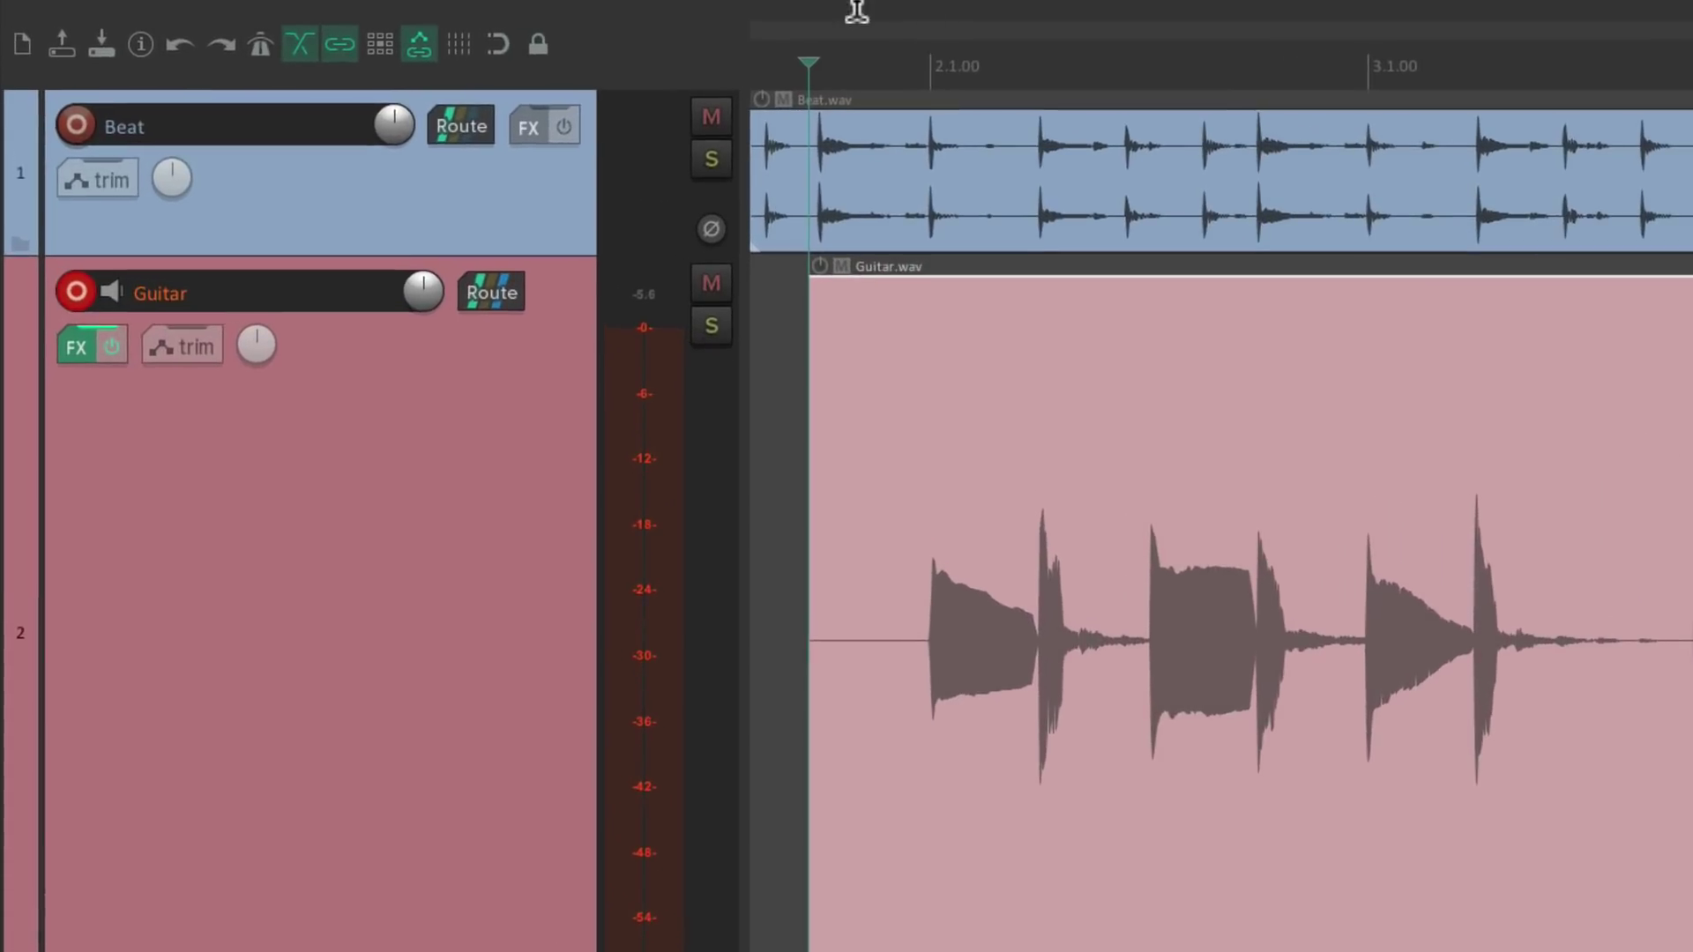
# Set new recordings that overlap existing media items to split existing items and create new takes (default)
pyautogui.click(476, 12)
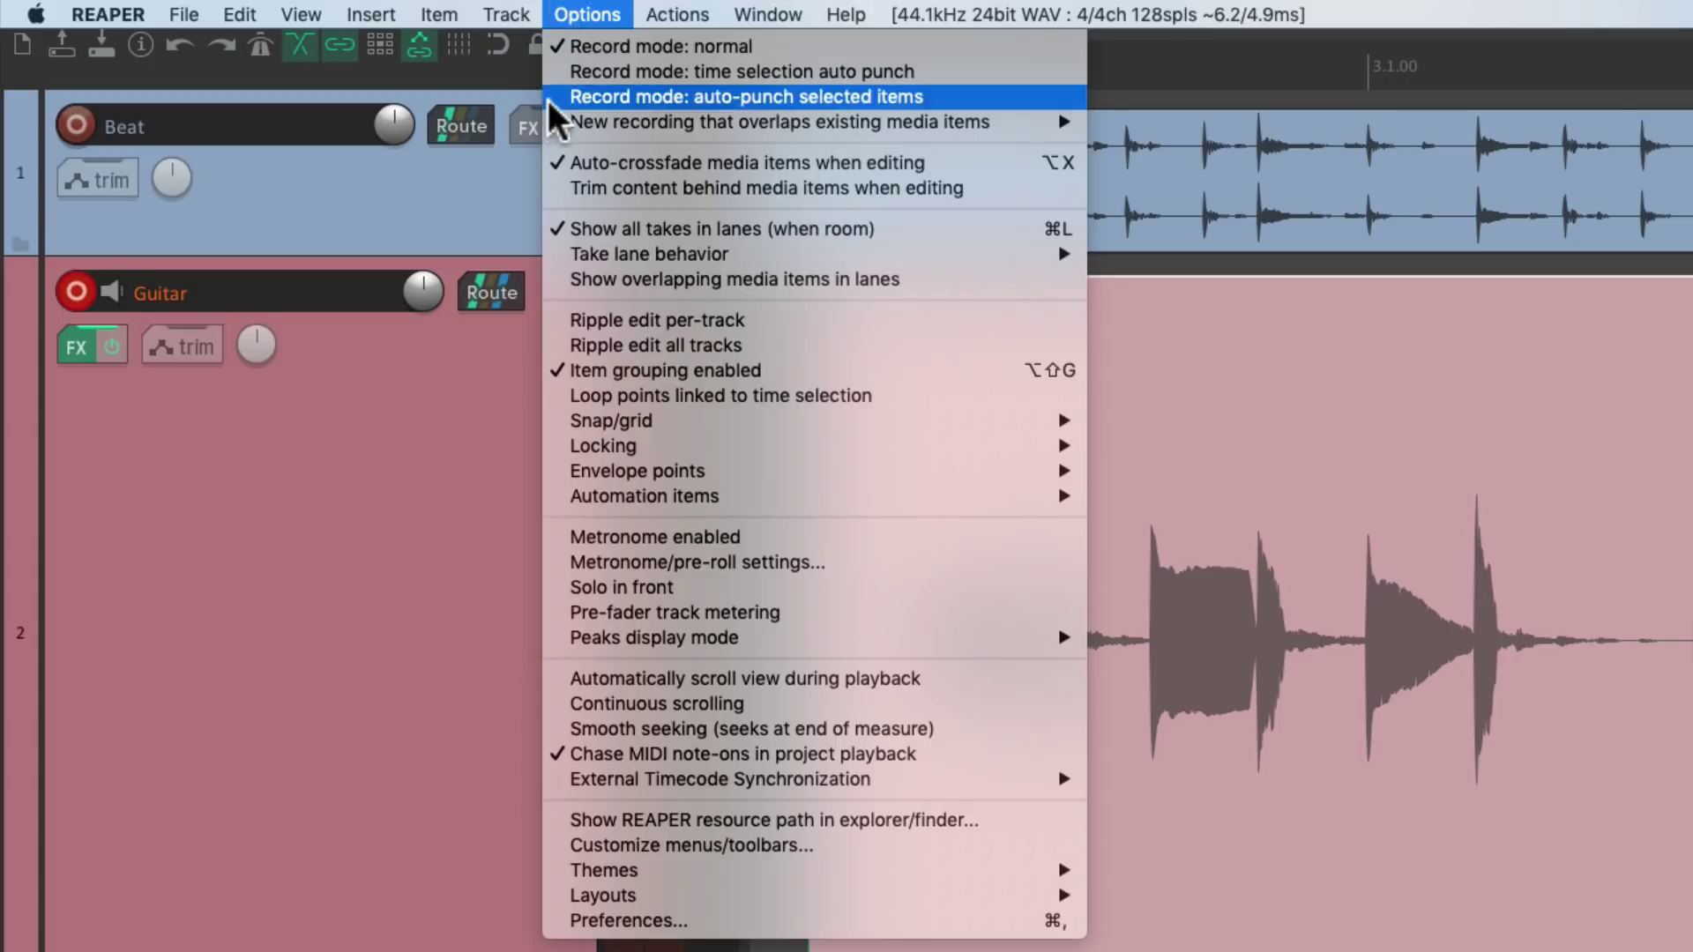
pyautogui.moveTo(550, 125)
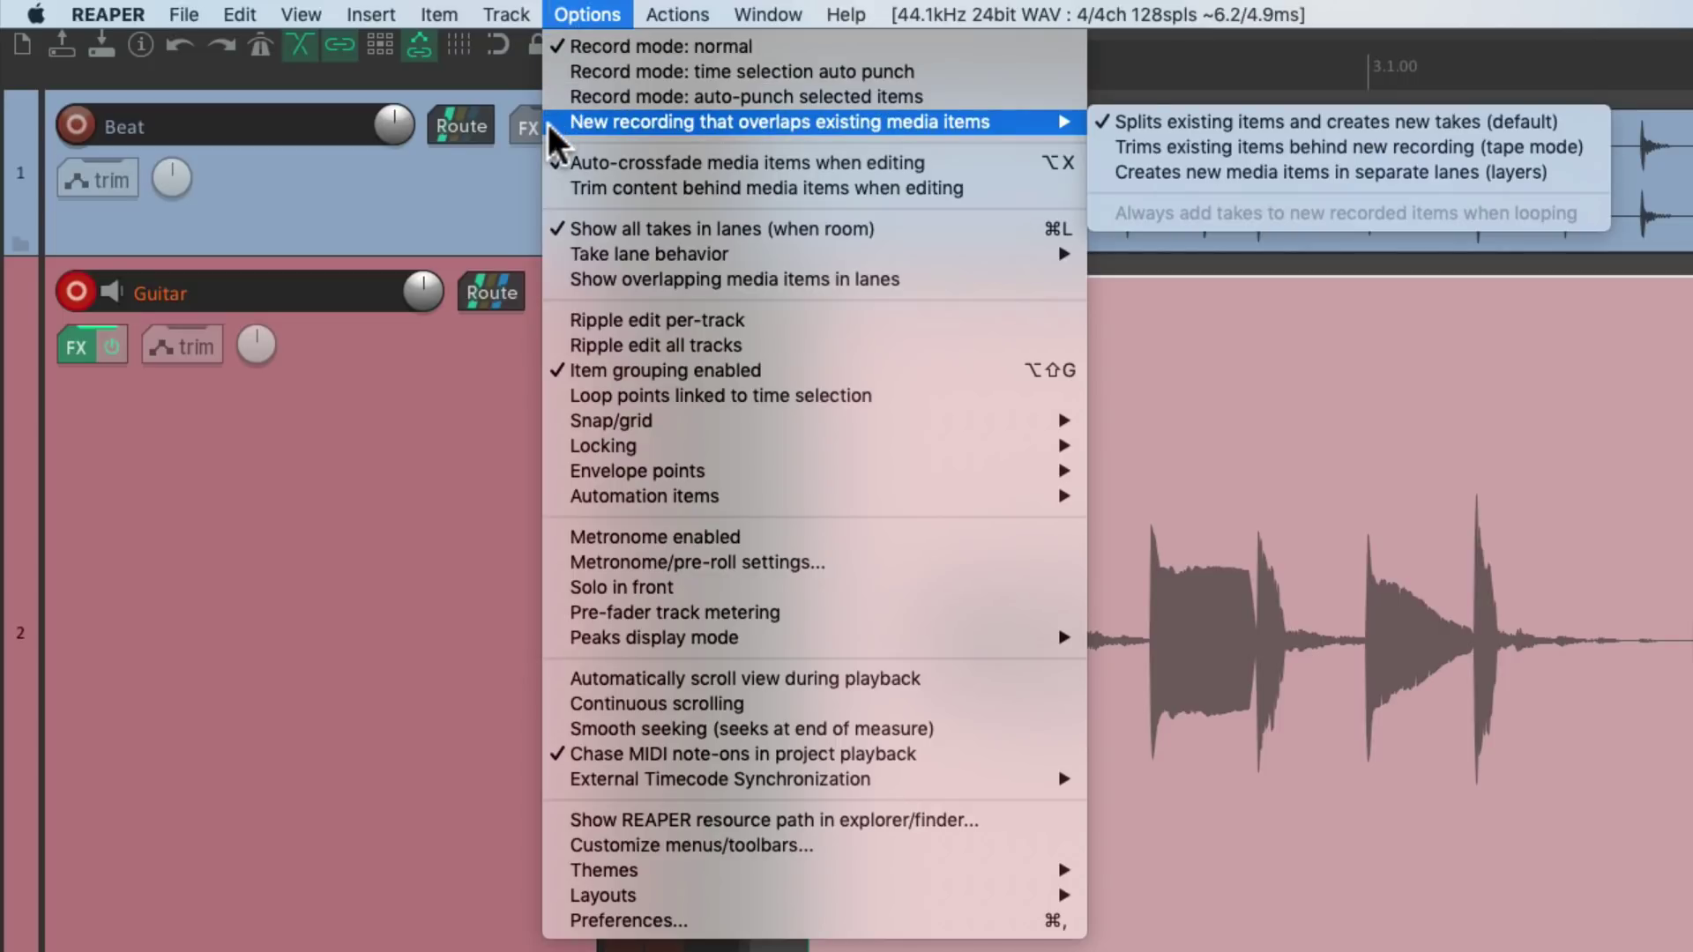
pyautogui.click(1088, 129)
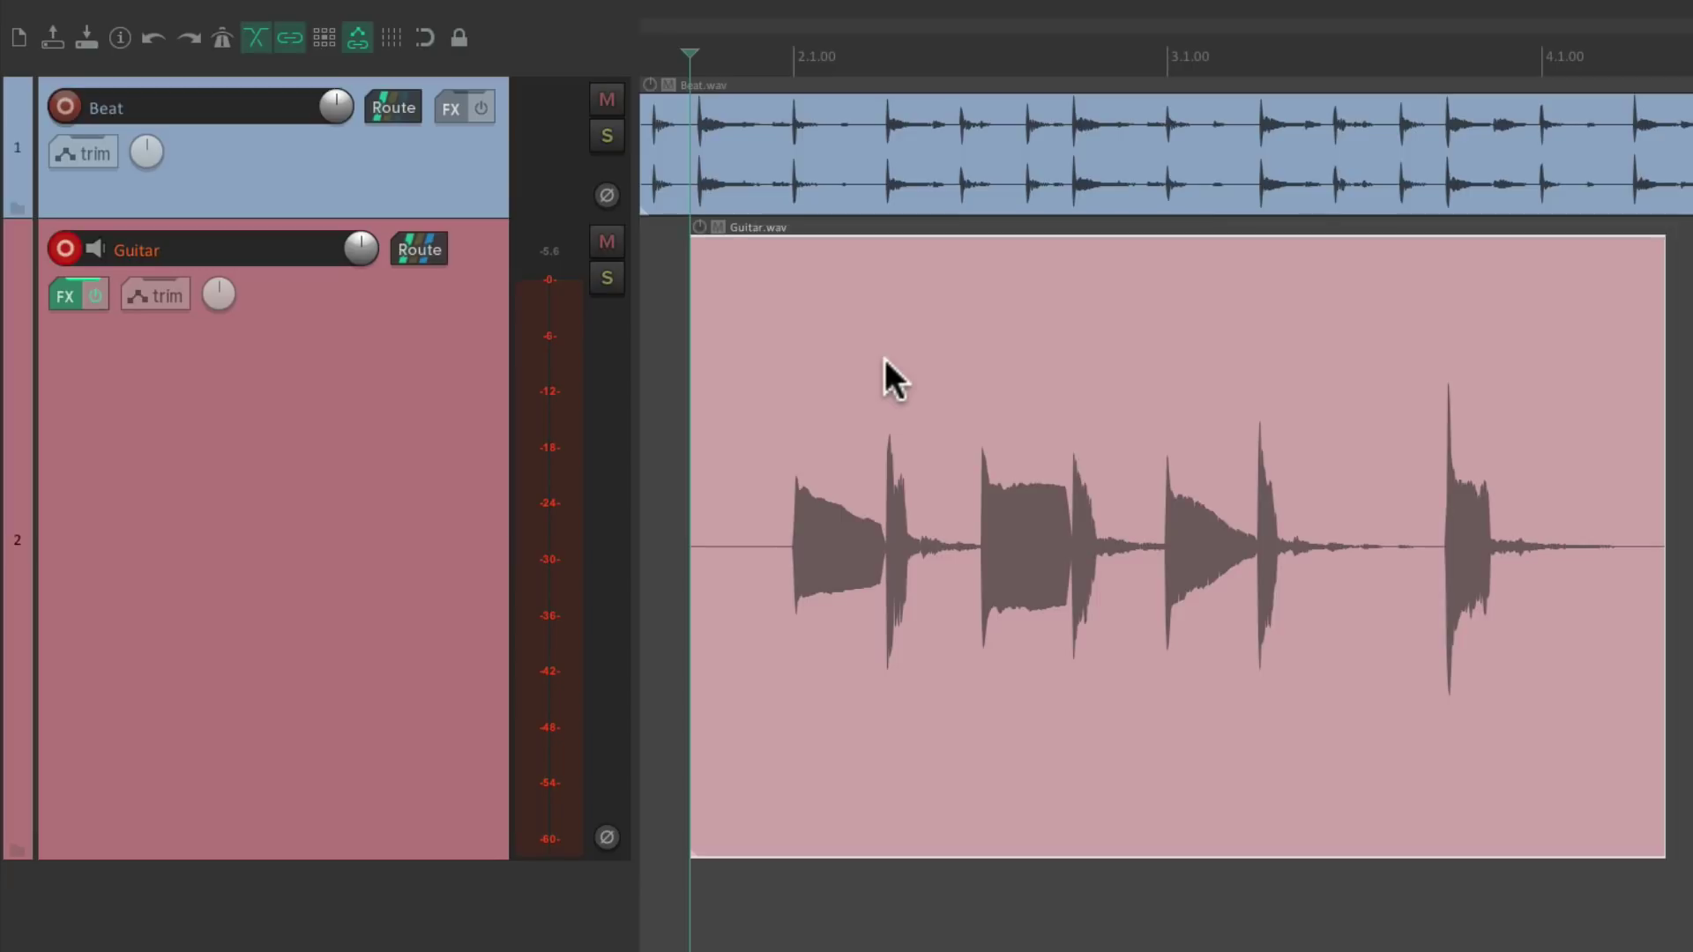
# Record a second take over the existing item on the Guitar track, and switch between both takes, ending with the first active
pyautogui.press('space')
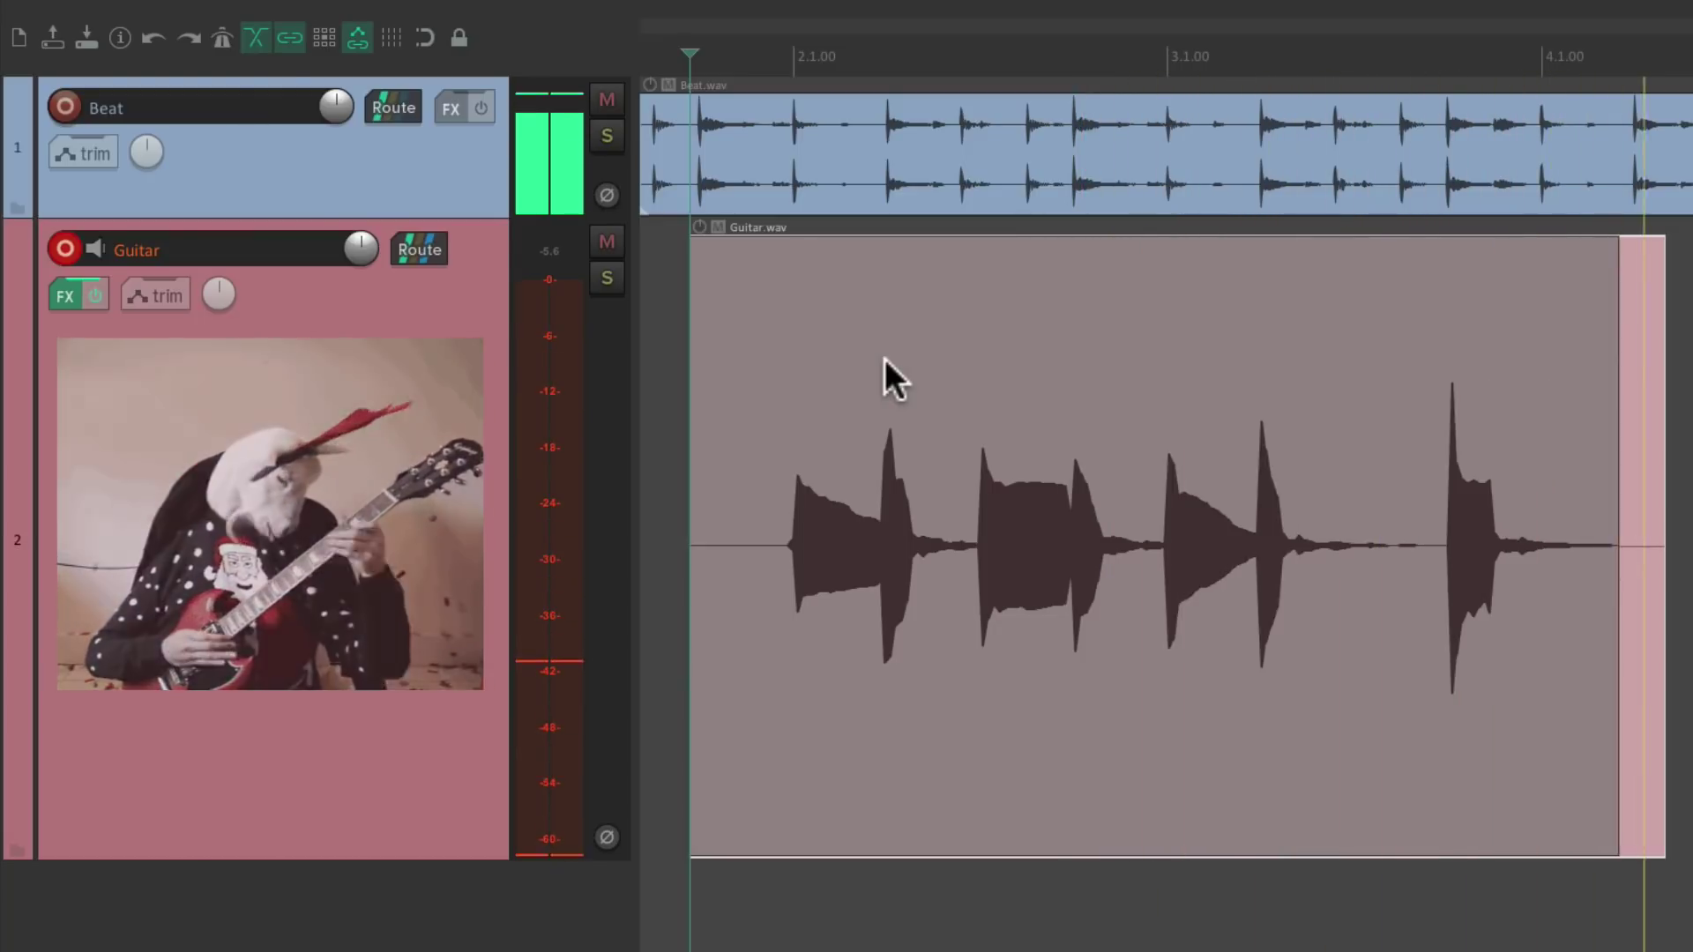
pyautogui.press('space')
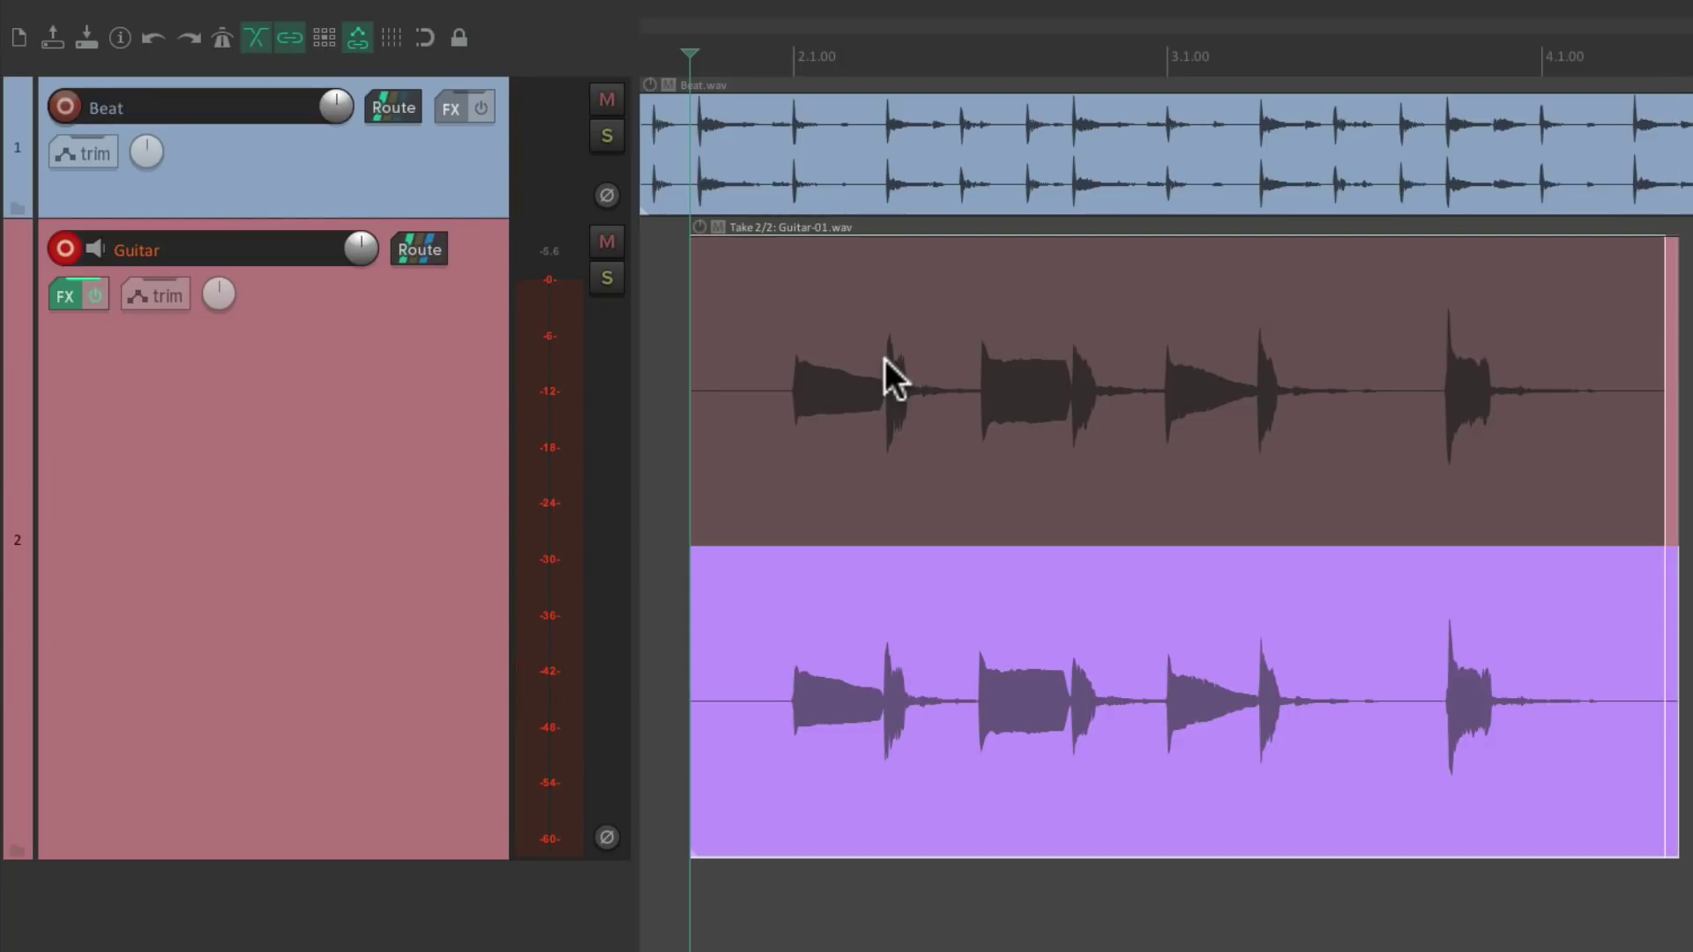
pyautogui.click(804, 278)
pyautogui.click(788, 587)
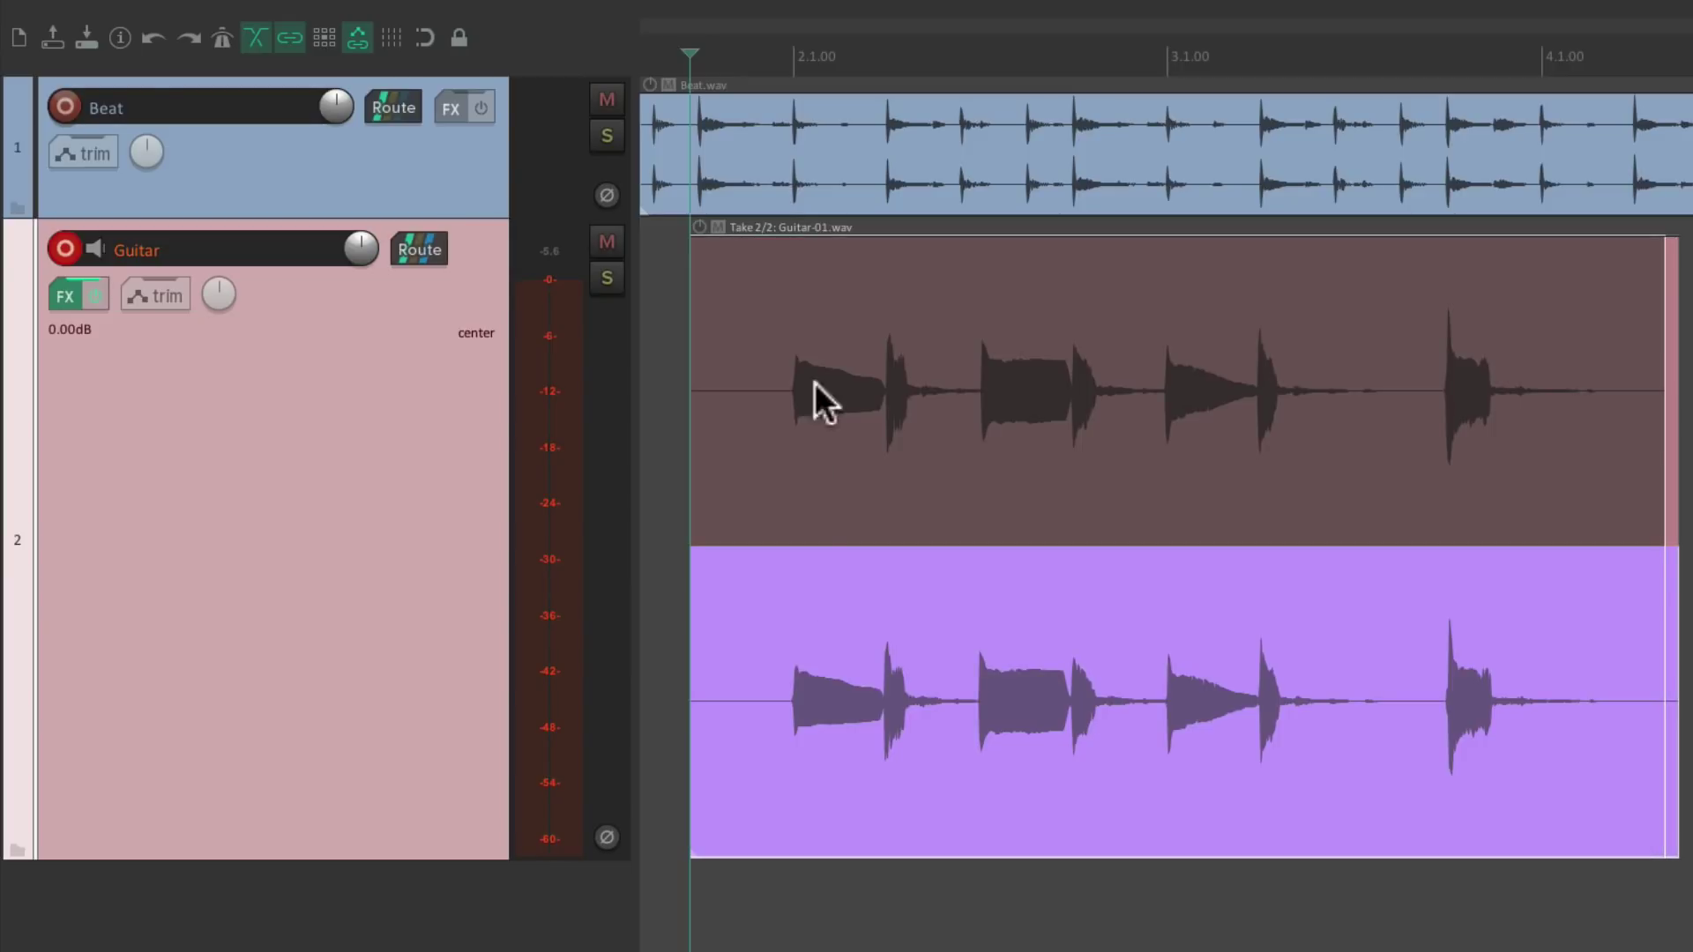
pyautogui.click(782, 341)
pyautogui.click(780, 599)
pyautogui.click(796, 317)
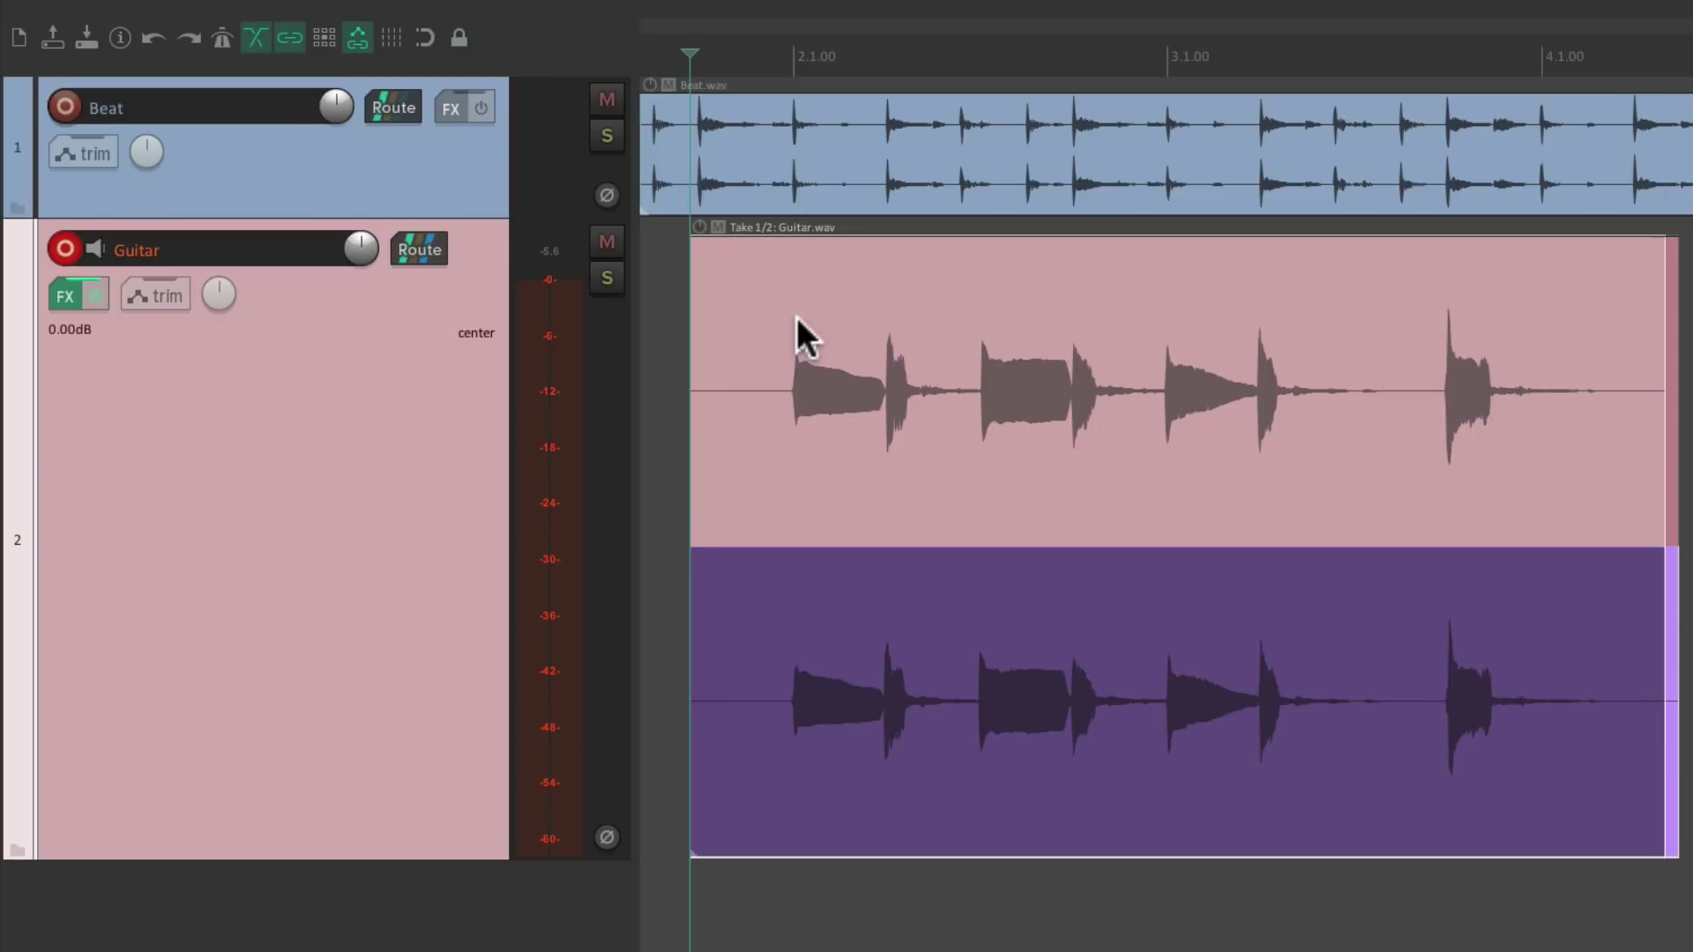
# Record a third take on the Guitar track and switch the active take among all three, ending on the third
pyautogui.hotkey('ctrl', 'r')
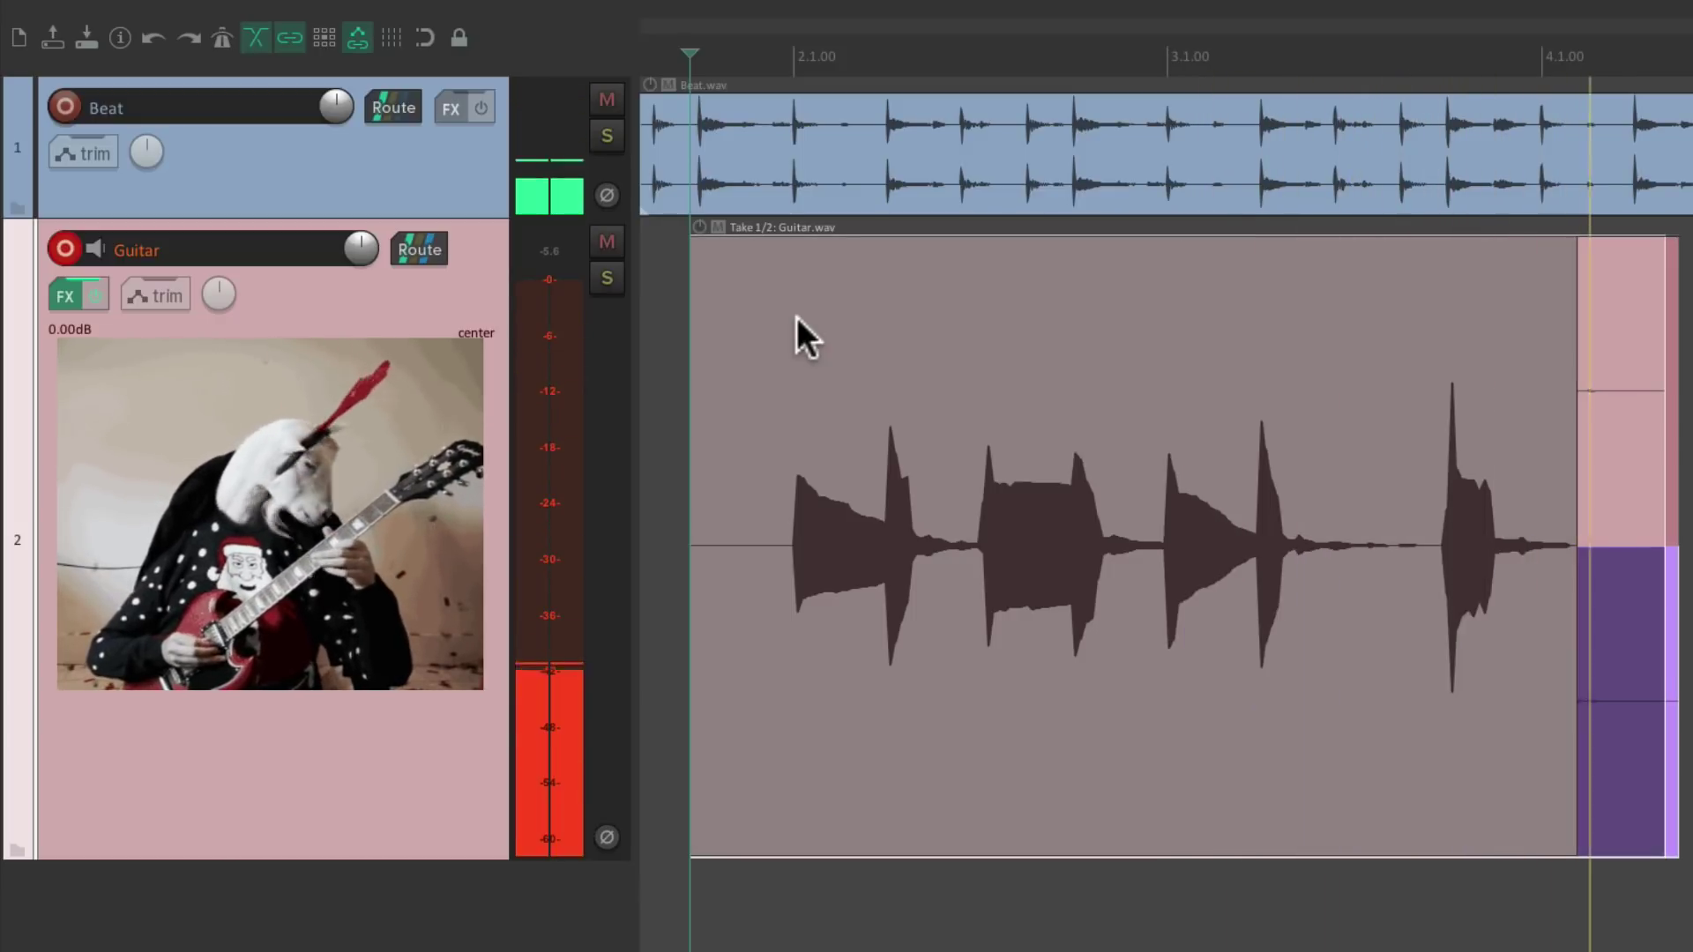
pyautogui.press('space')
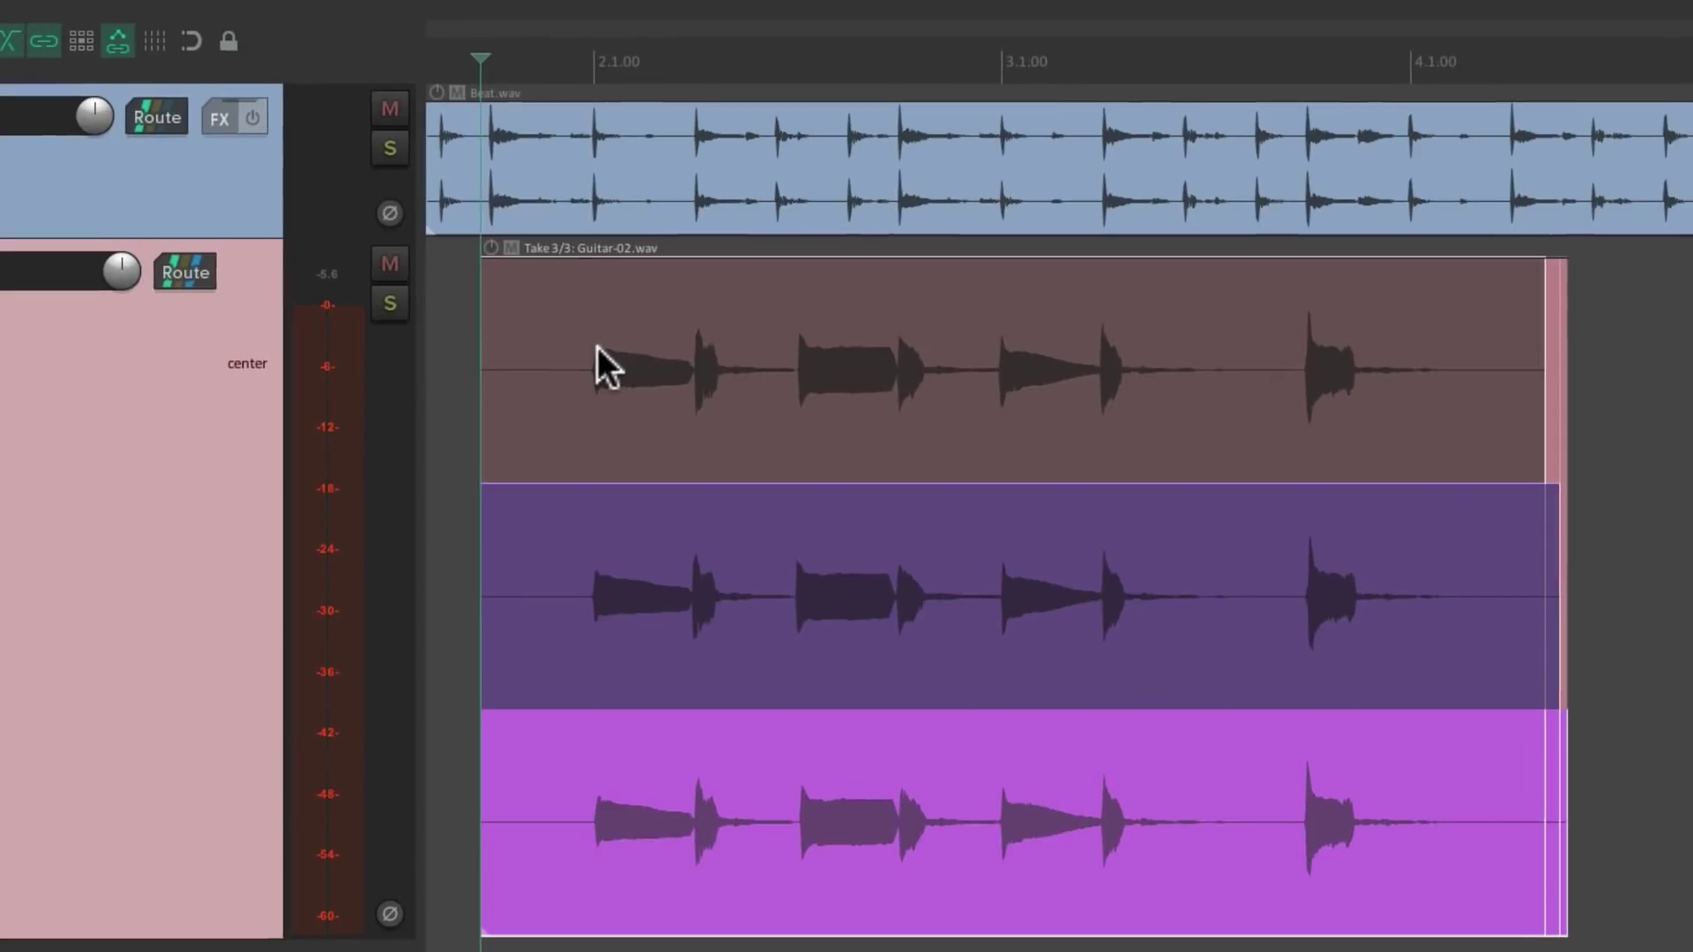
pyautogui.click(561, 304)
pyautogui.click(560, 546)
pyautogui.click(553, 769)
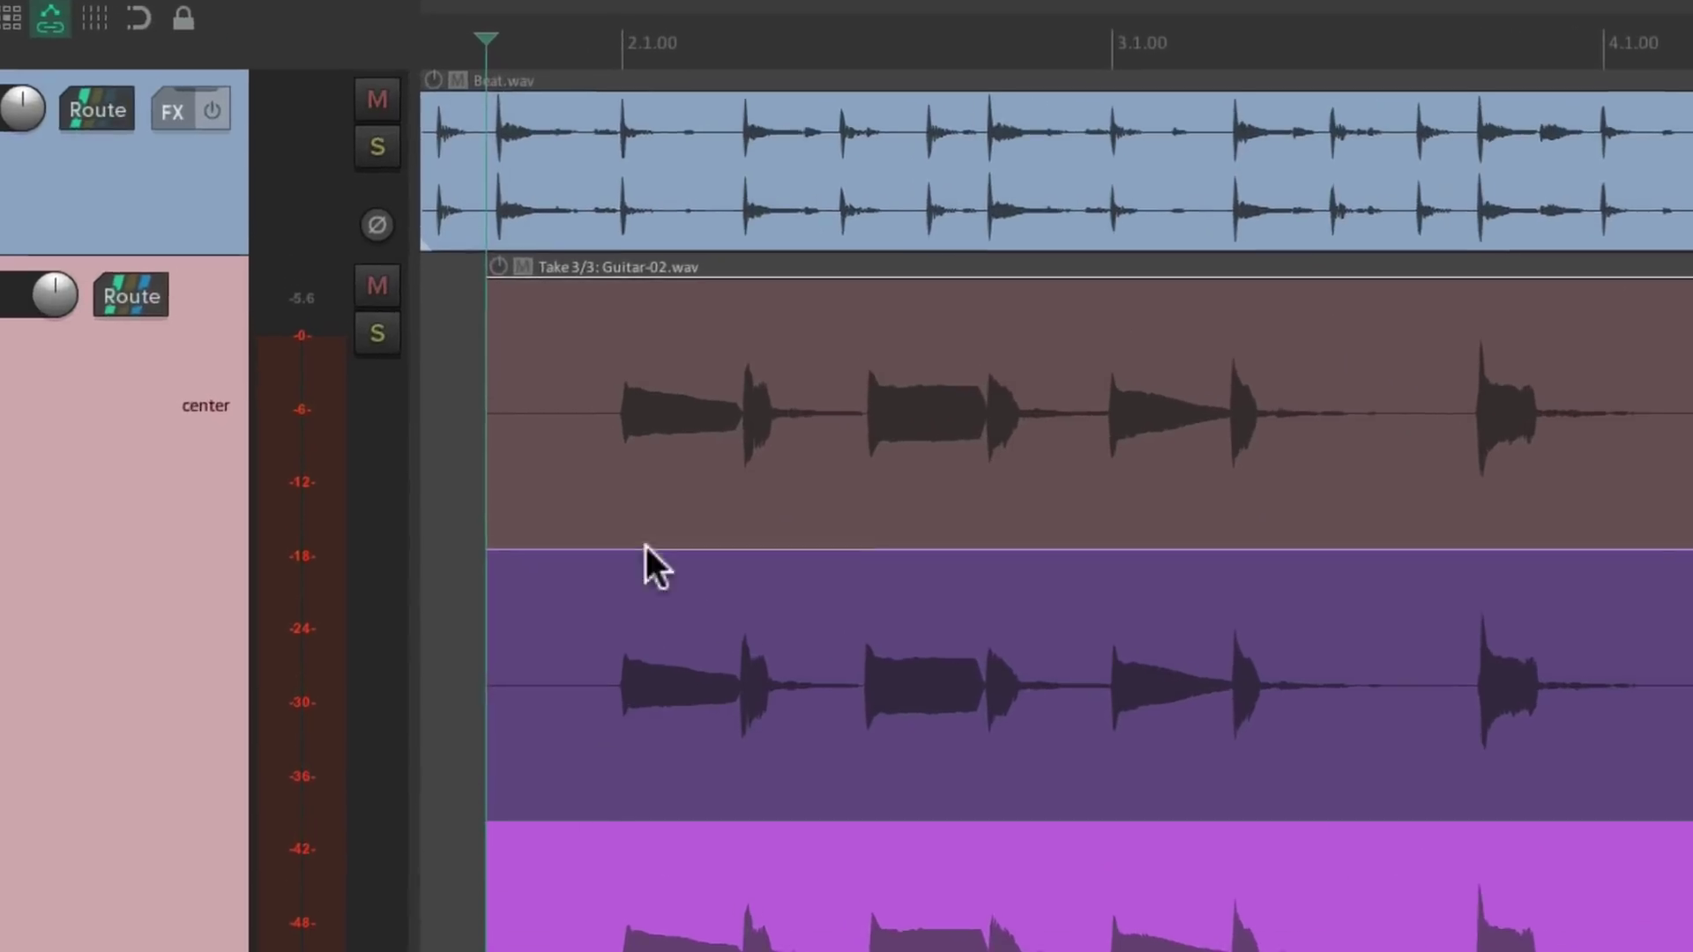
pyautogui.click(600, 303)
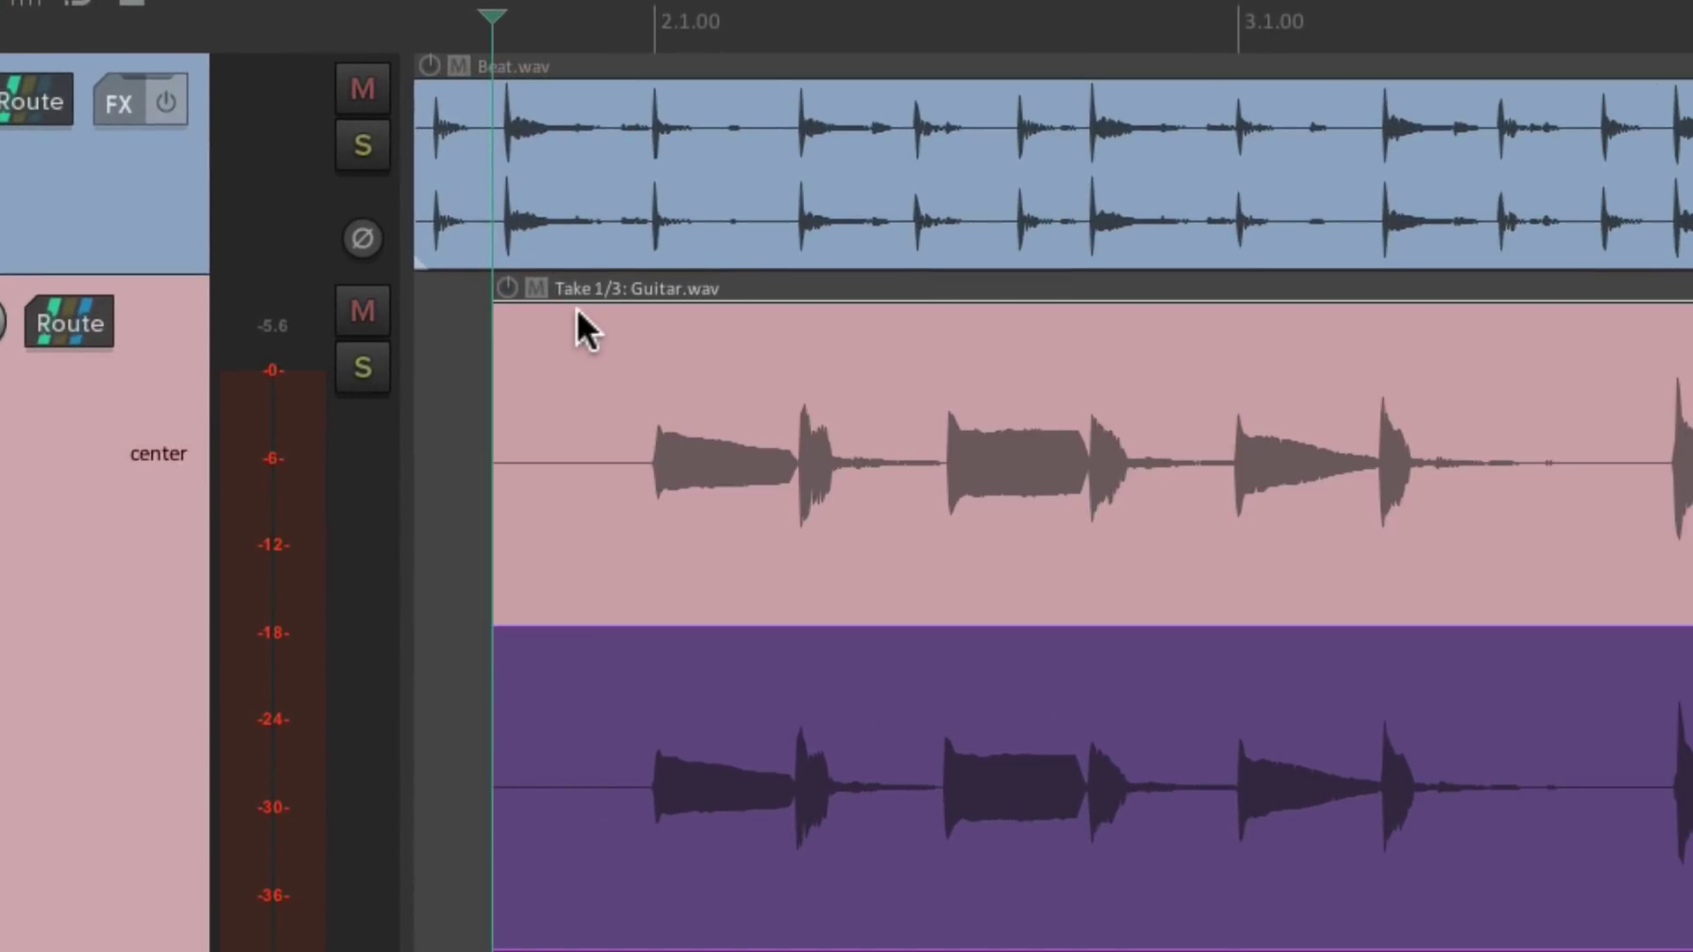
pyautogui.click(591, 692)
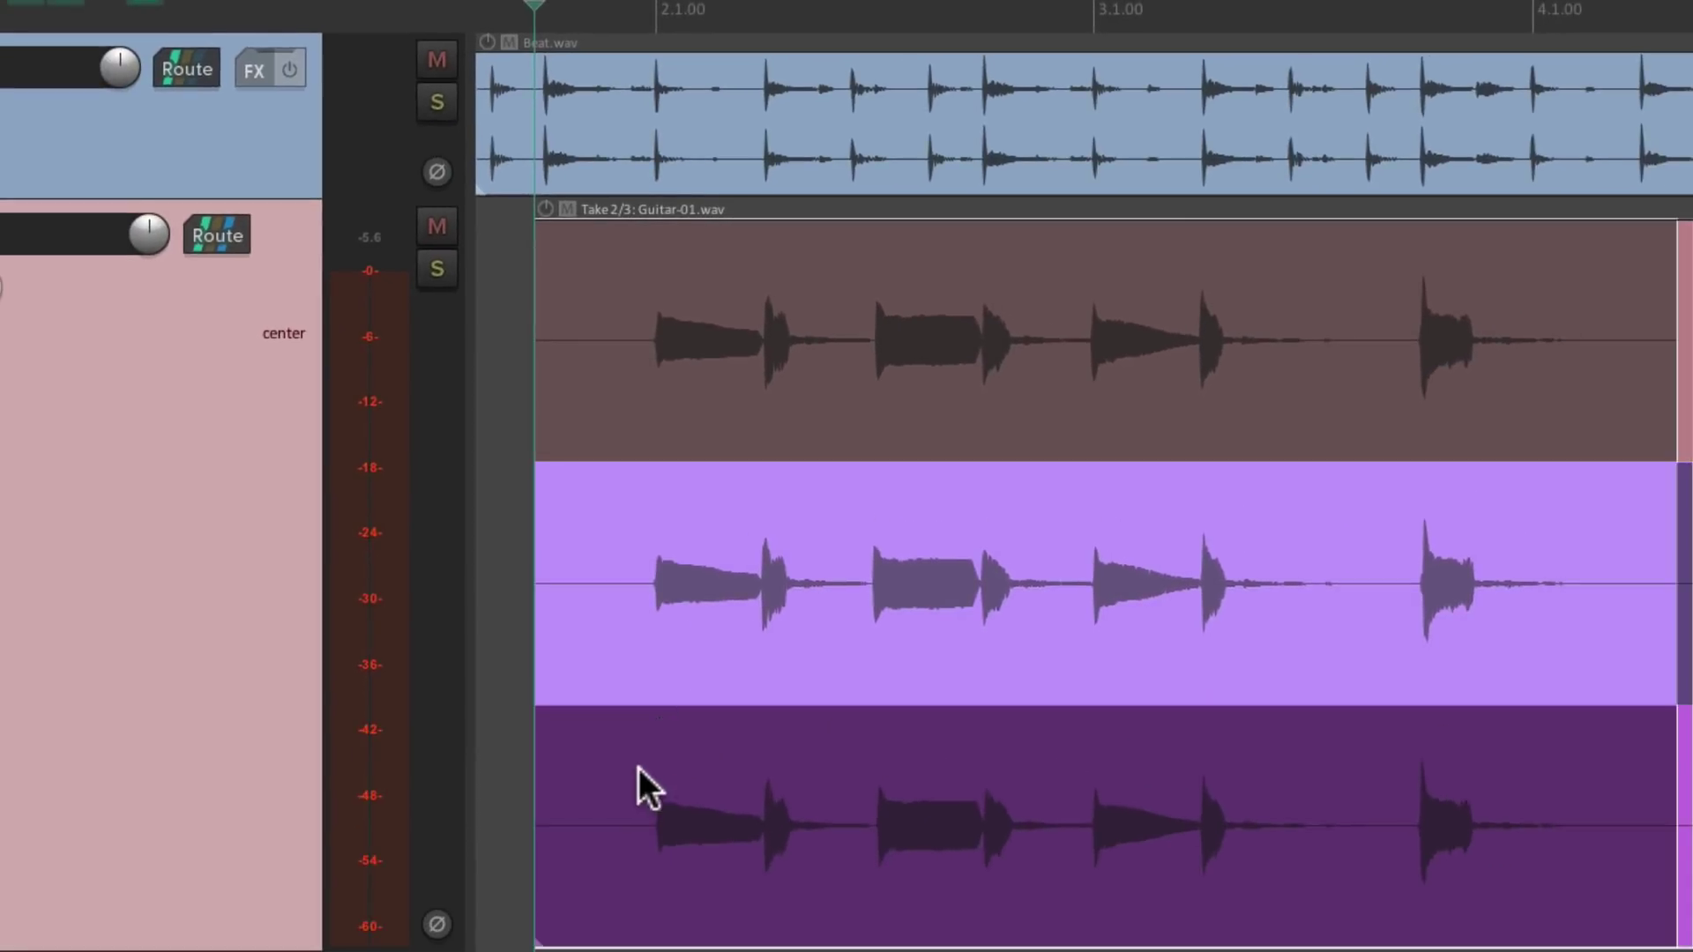
pyautogui.click(640, 776)
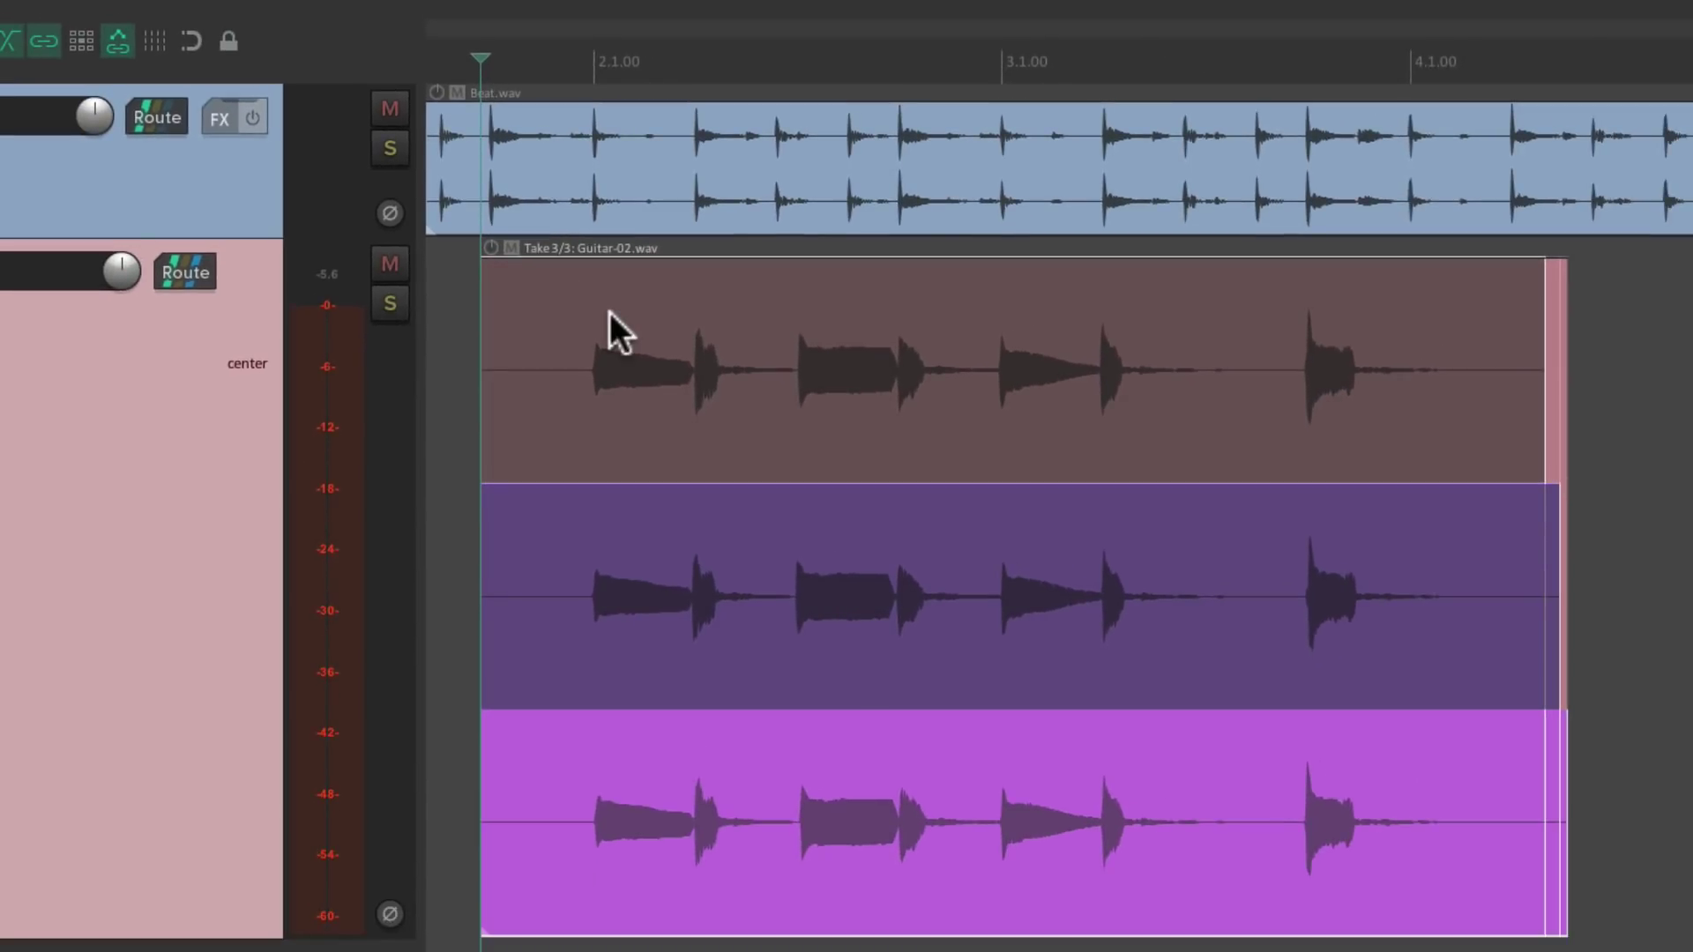
# Audition the three guitar takes during playback by making takes 1, 2 and 3 active in turn
pyautogui.click(610, 314)
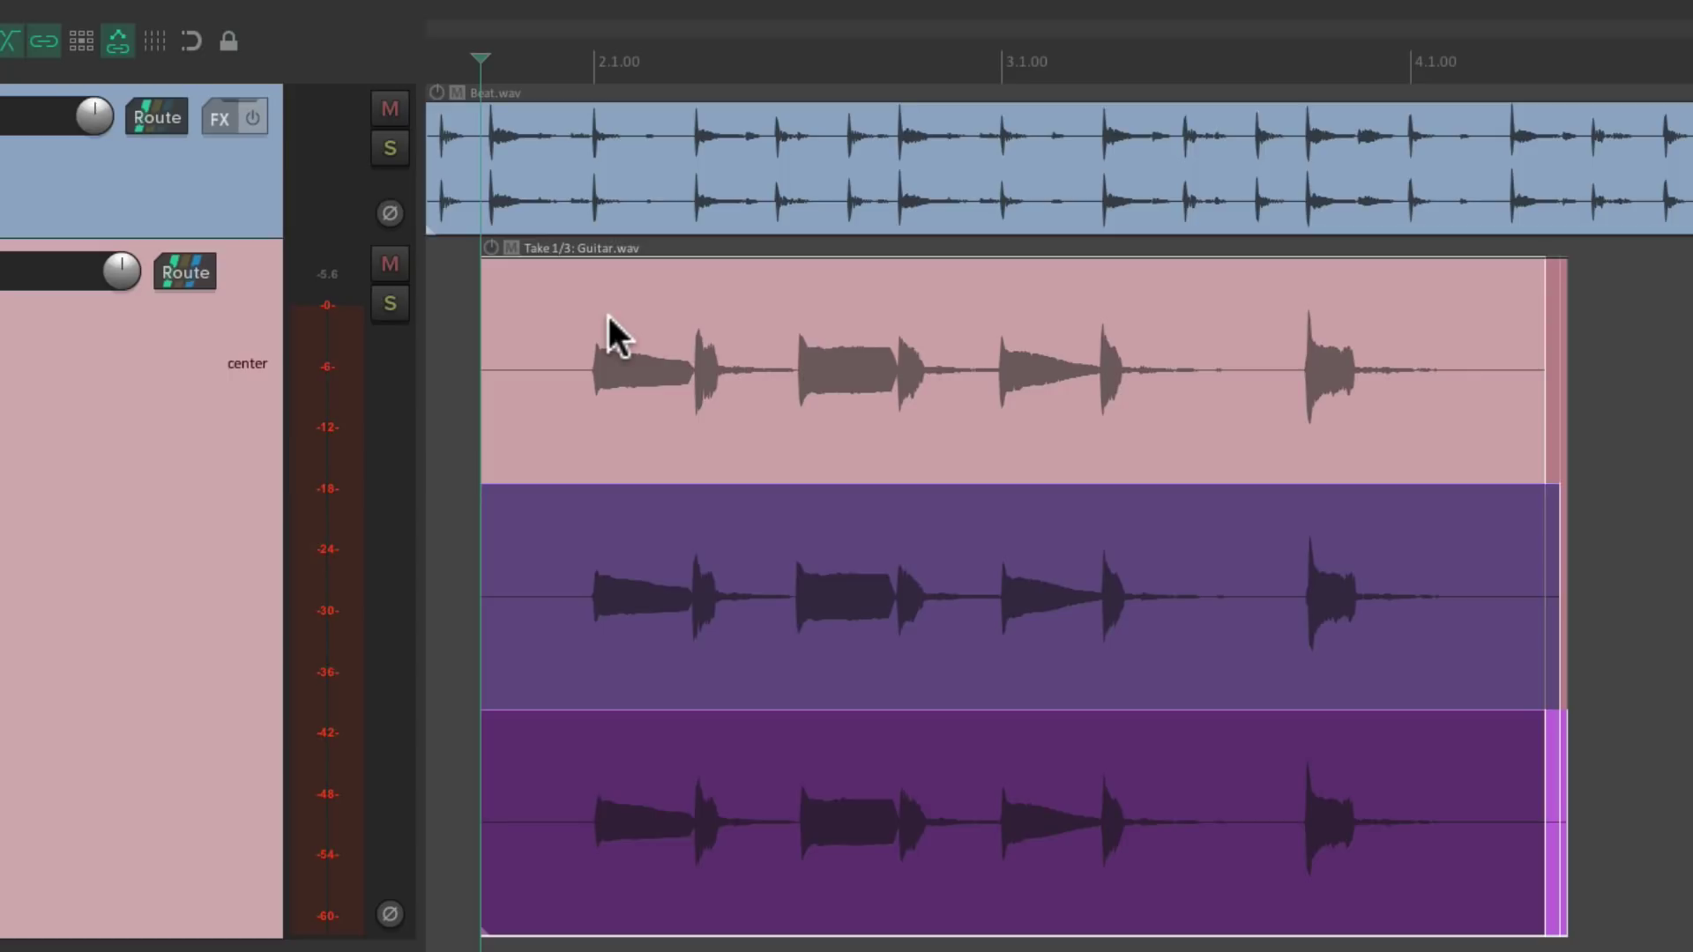
pyautogui.press('space')
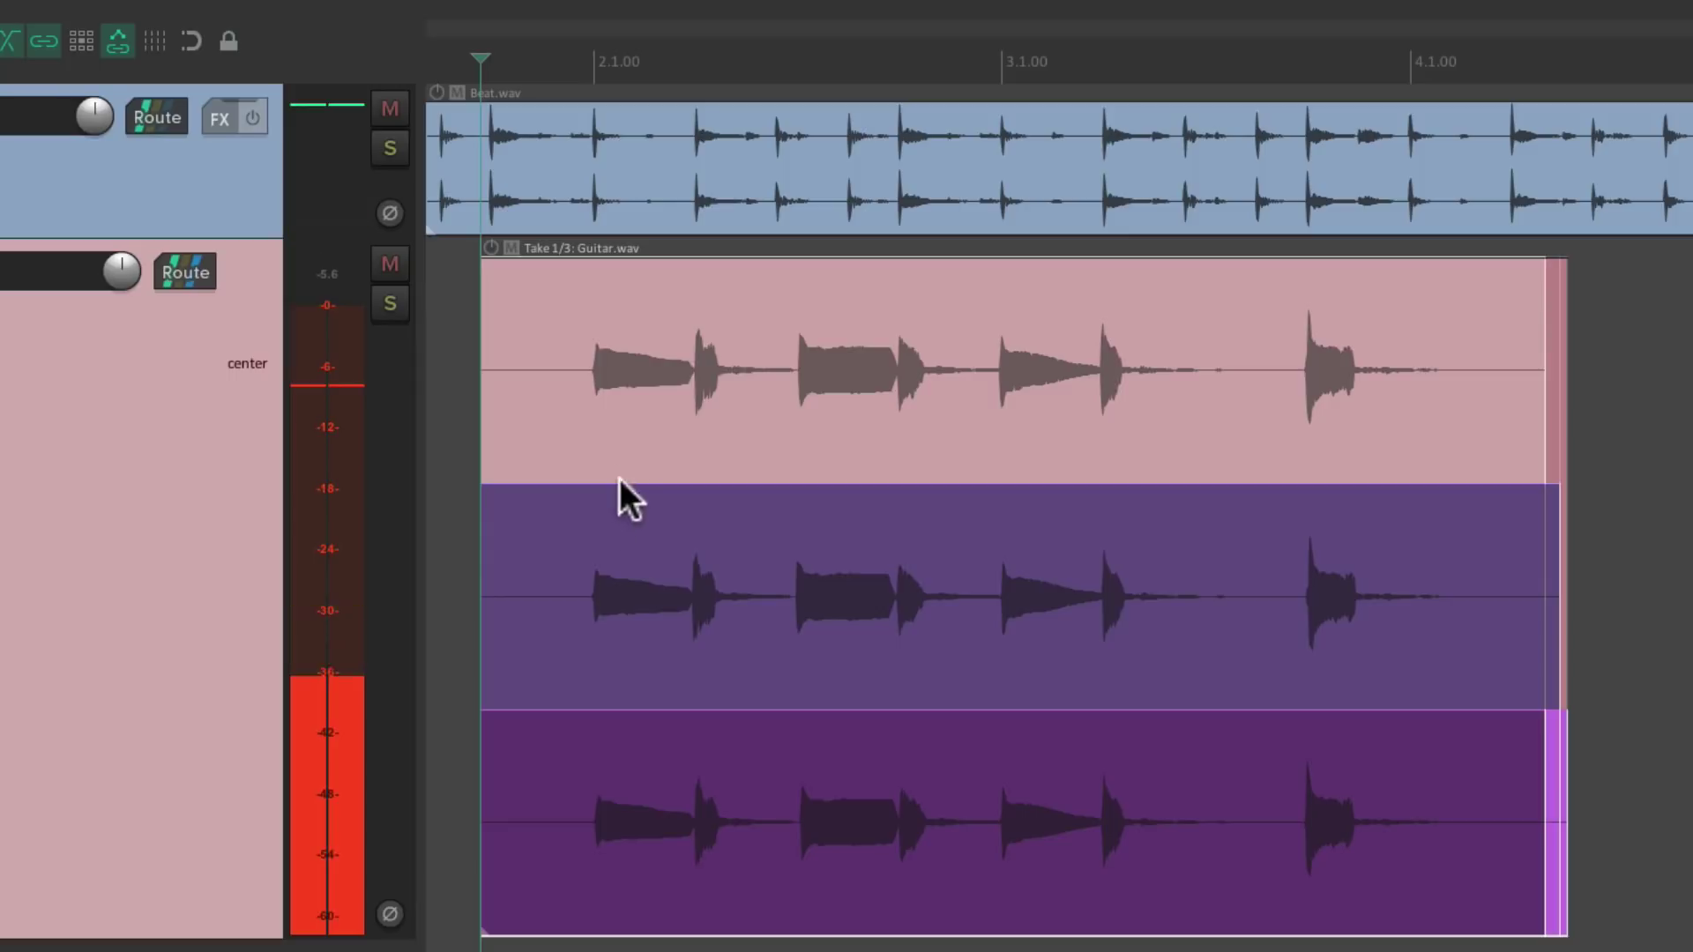
pyautogui.click(596, 520)
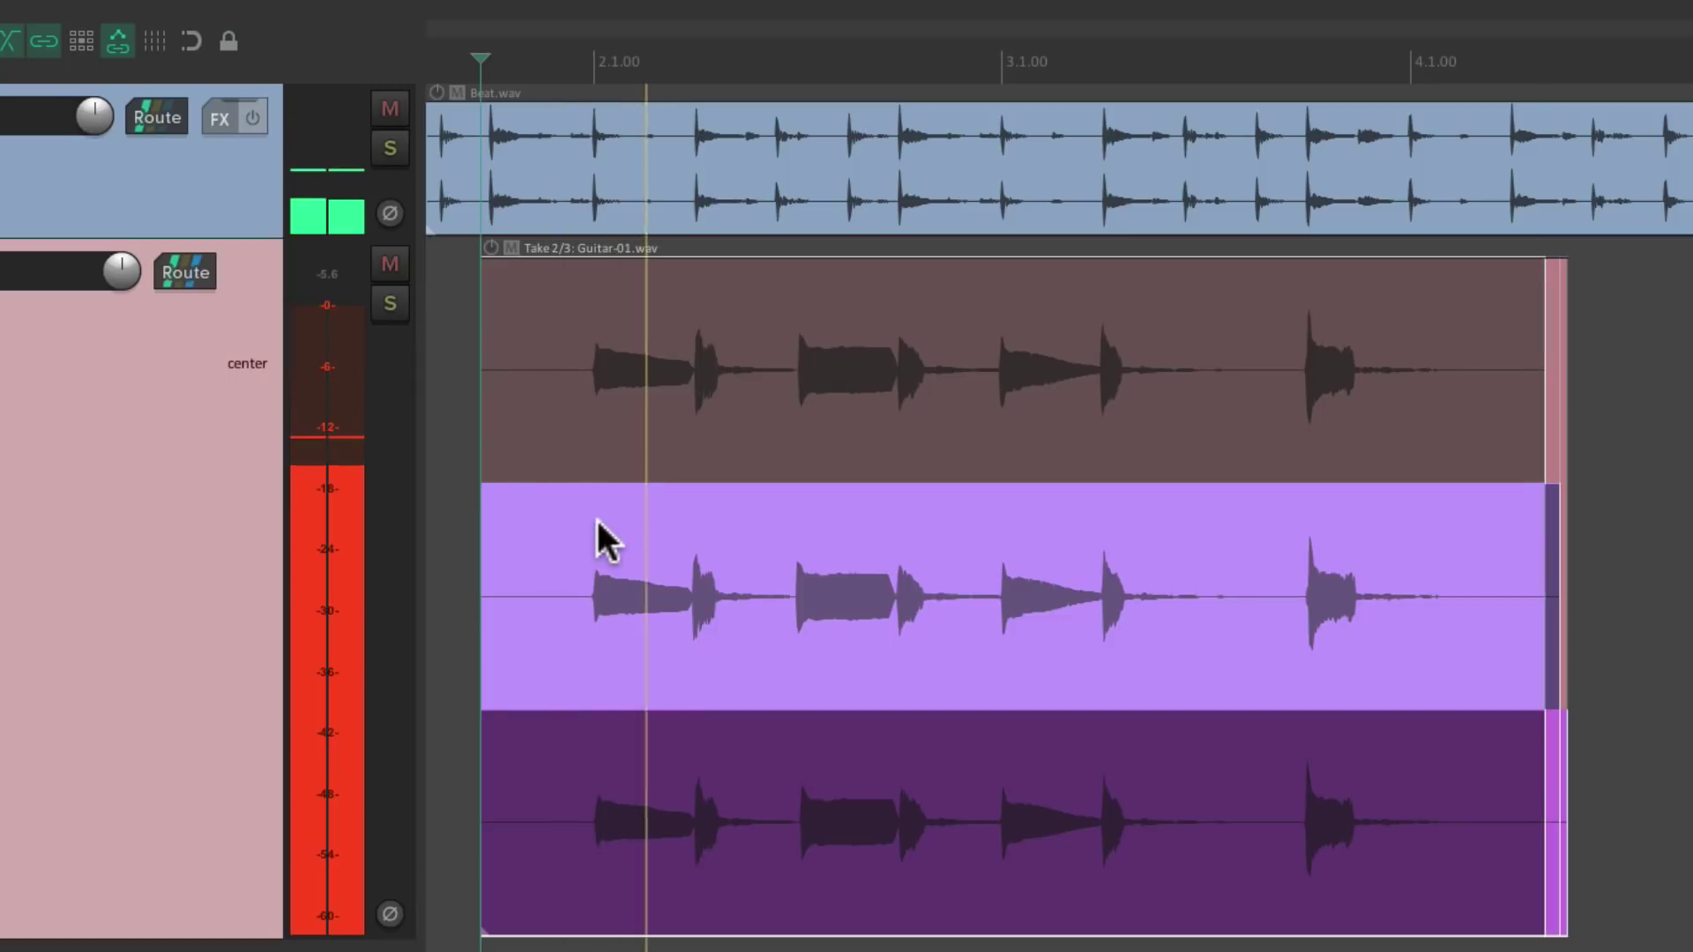
pyautogui.press('space')
pyautogui.click(594, 741)
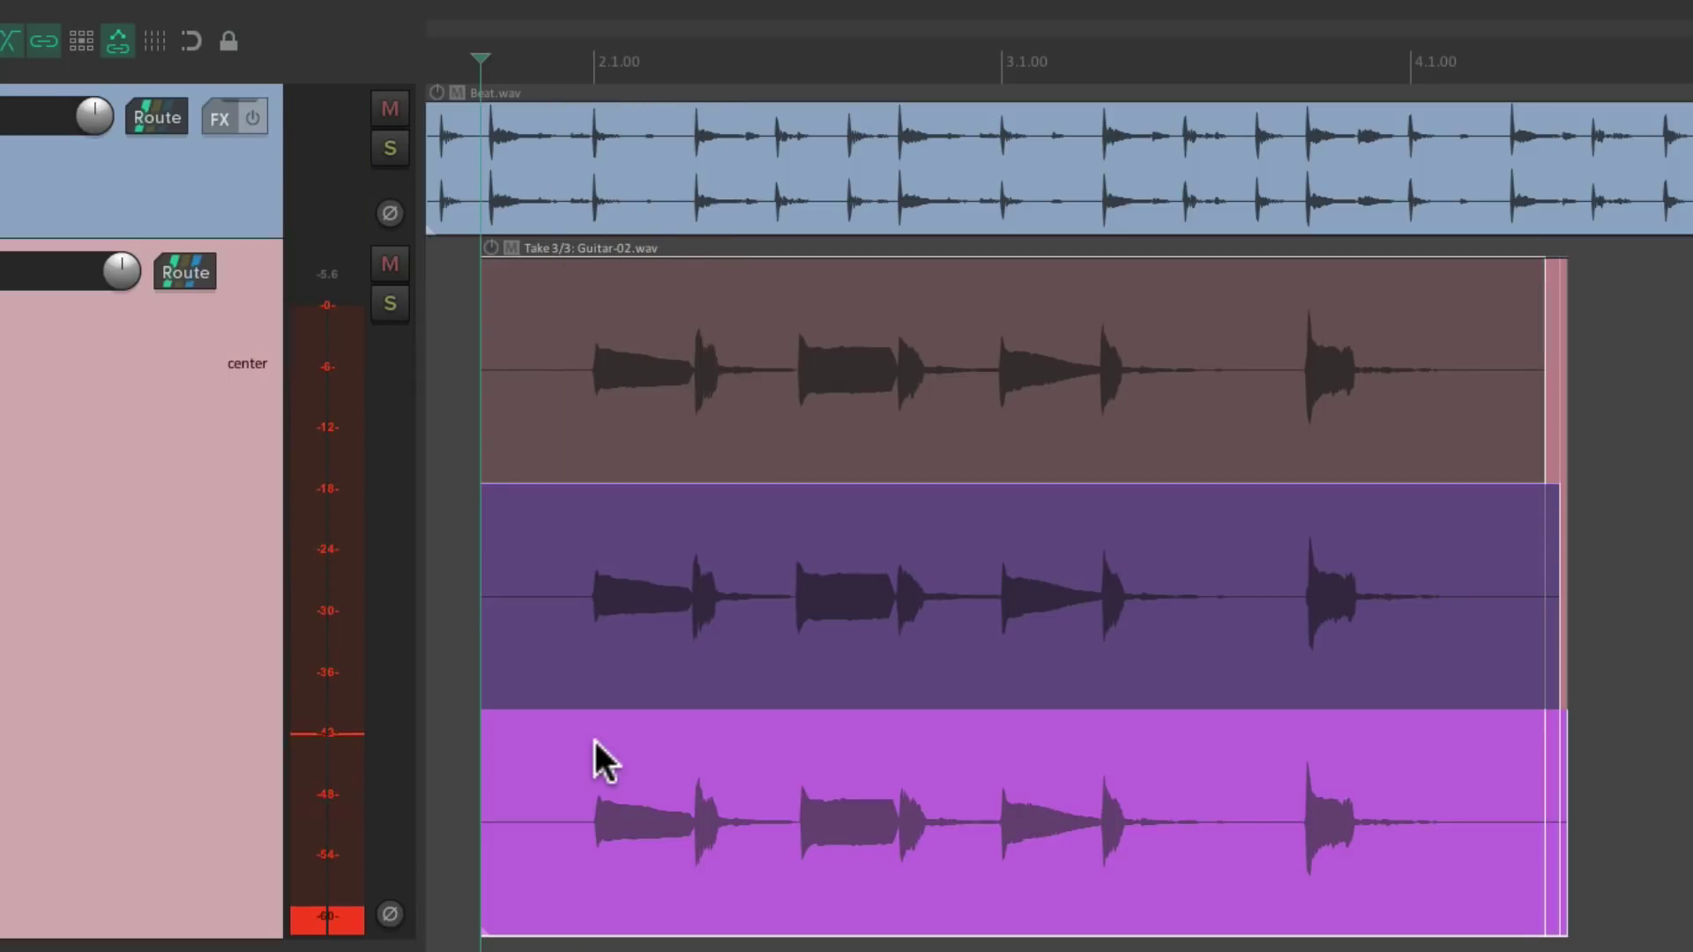
pyautogui.press('space')
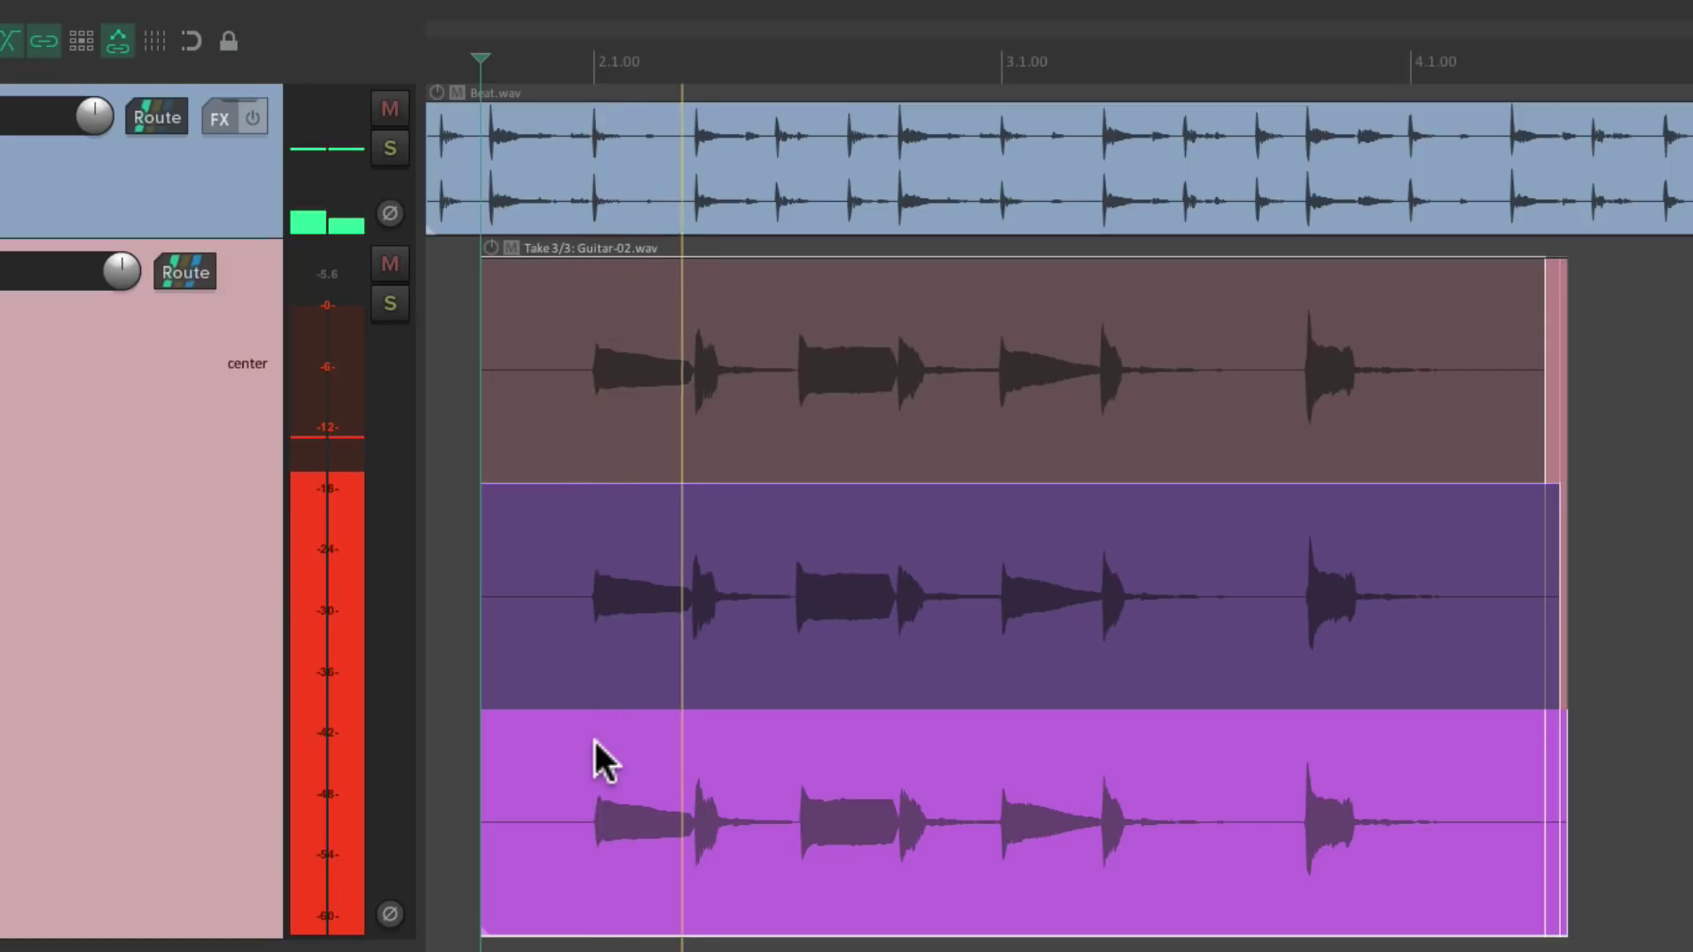
pyautogui.press('space')
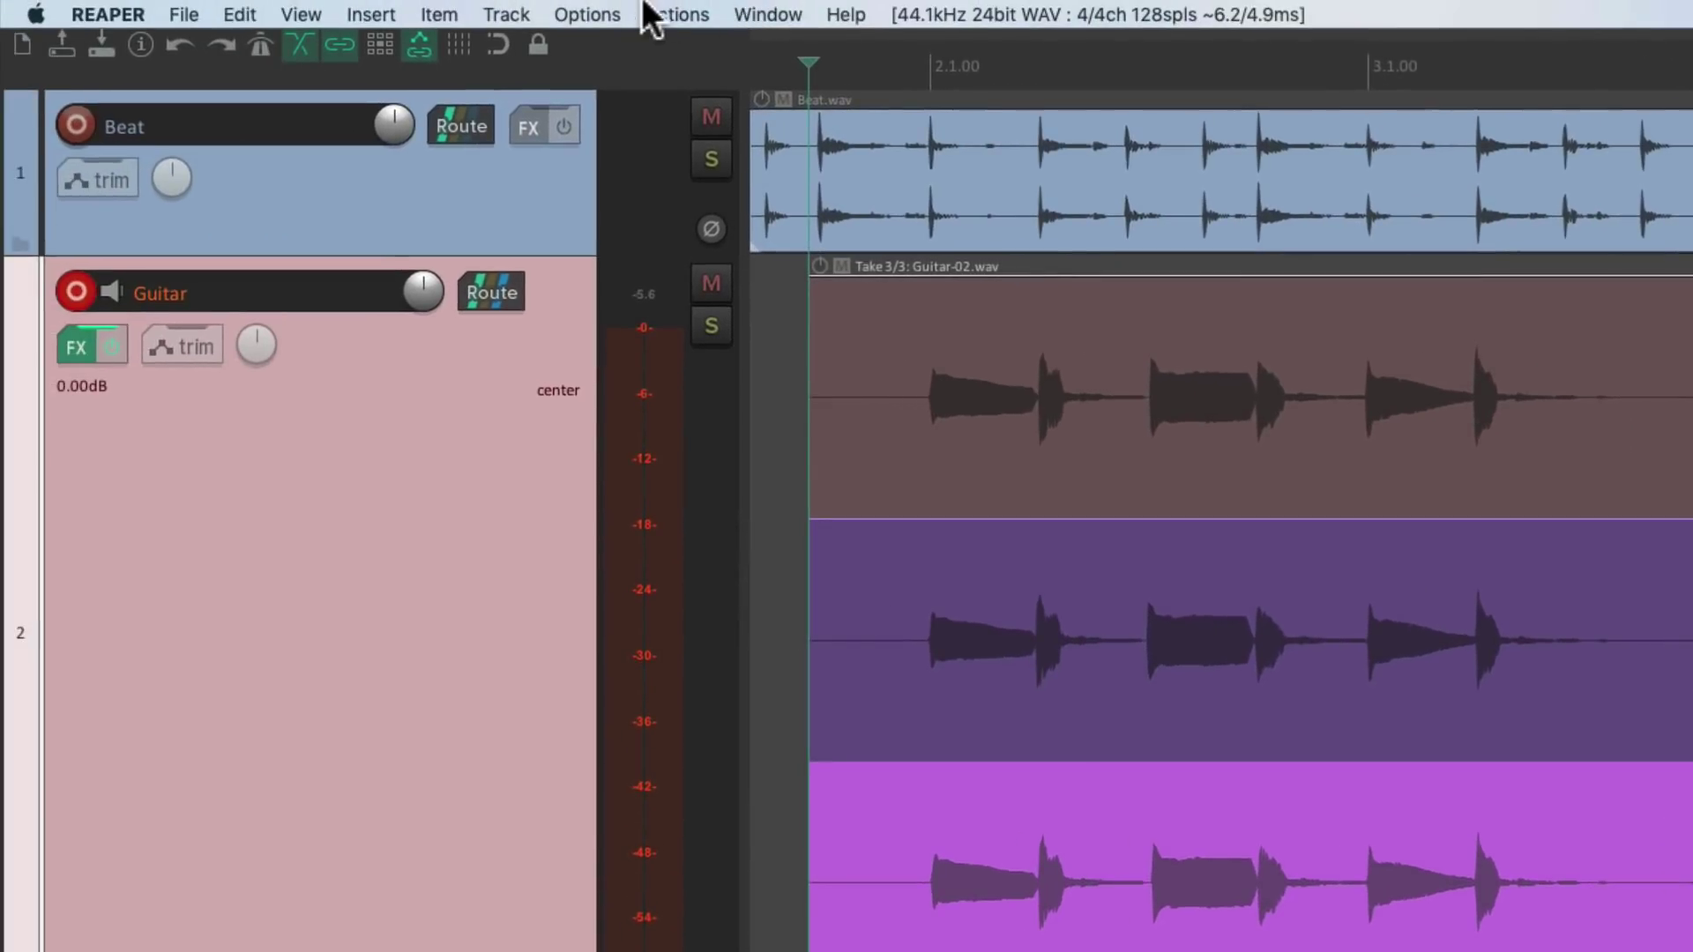
# Turn off showing all takes in lanes so that the guitar item displays only its active take
pyautogui.click(608, 13)
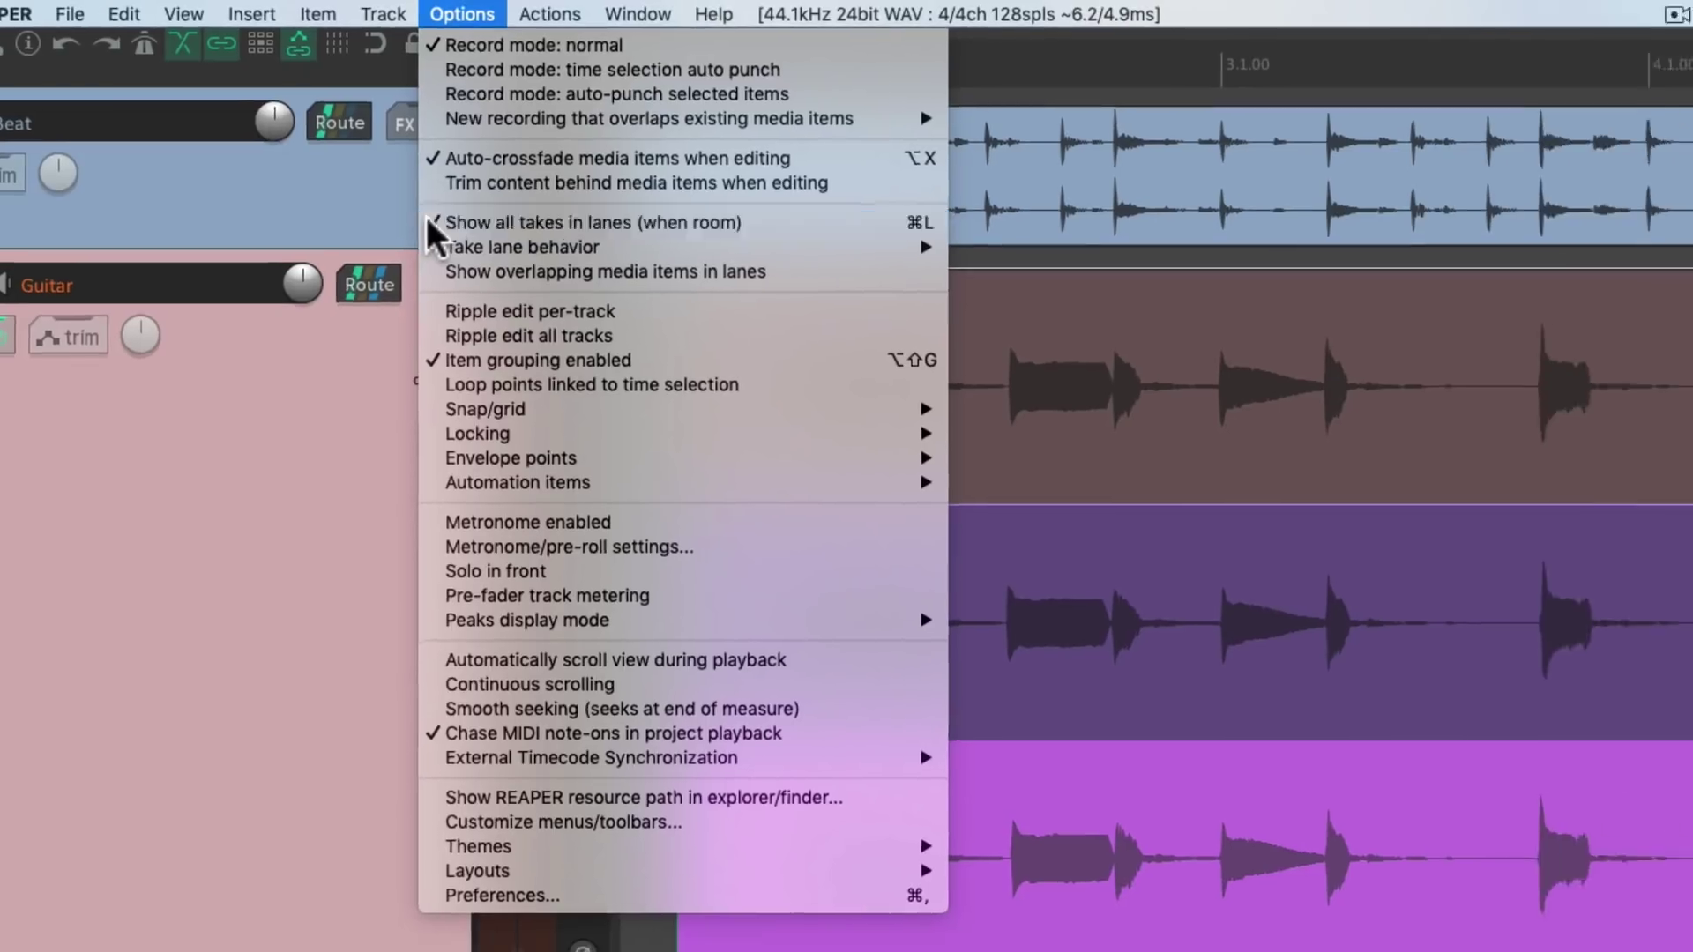
pyautogui.click(555, 230)
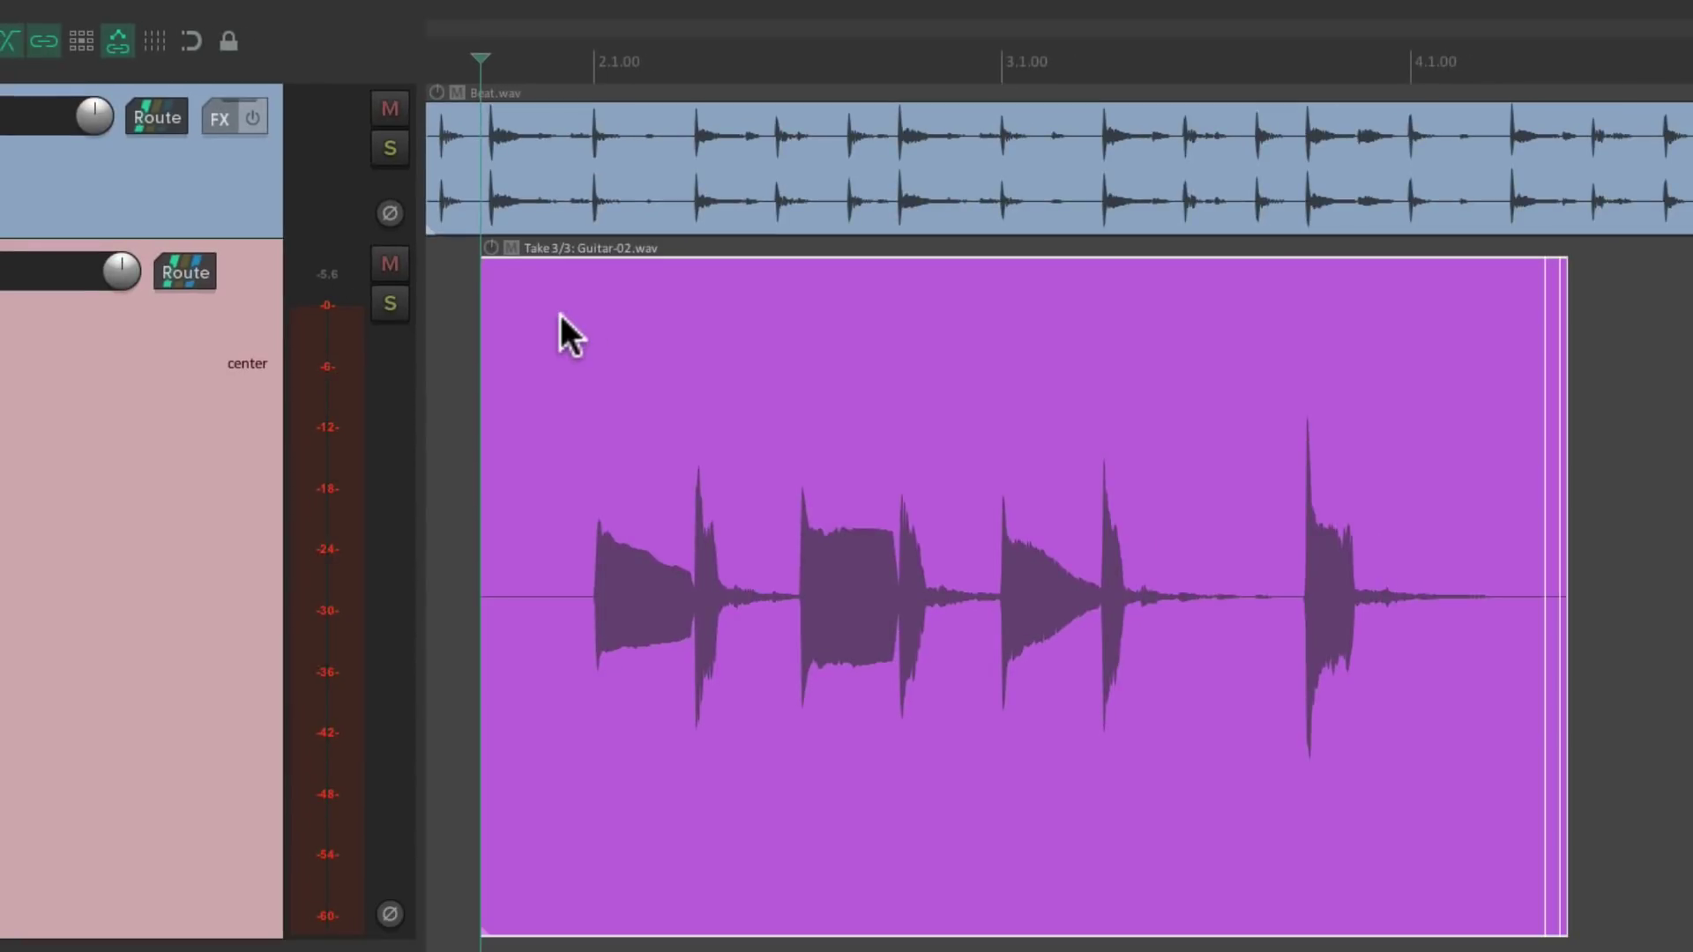
# Review the take commands for the guitar item and cycle forward through its takes from 1 to 3
pyautogui.rightClick(572, 328)
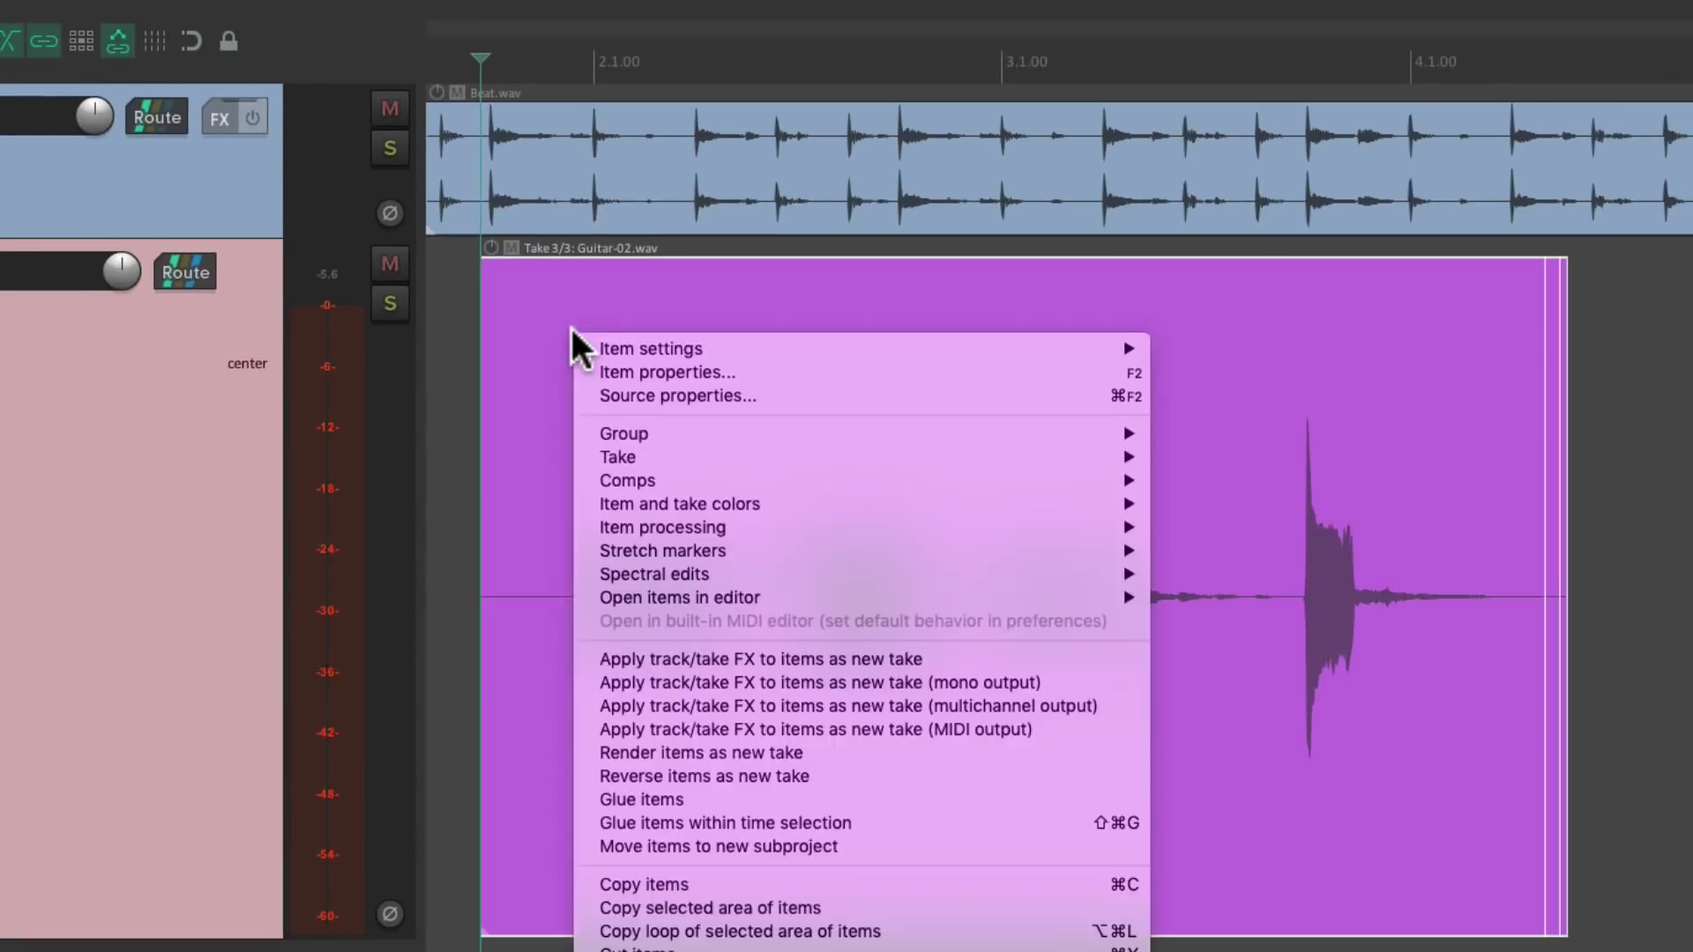
pyautogui.moveTo(576, 455)
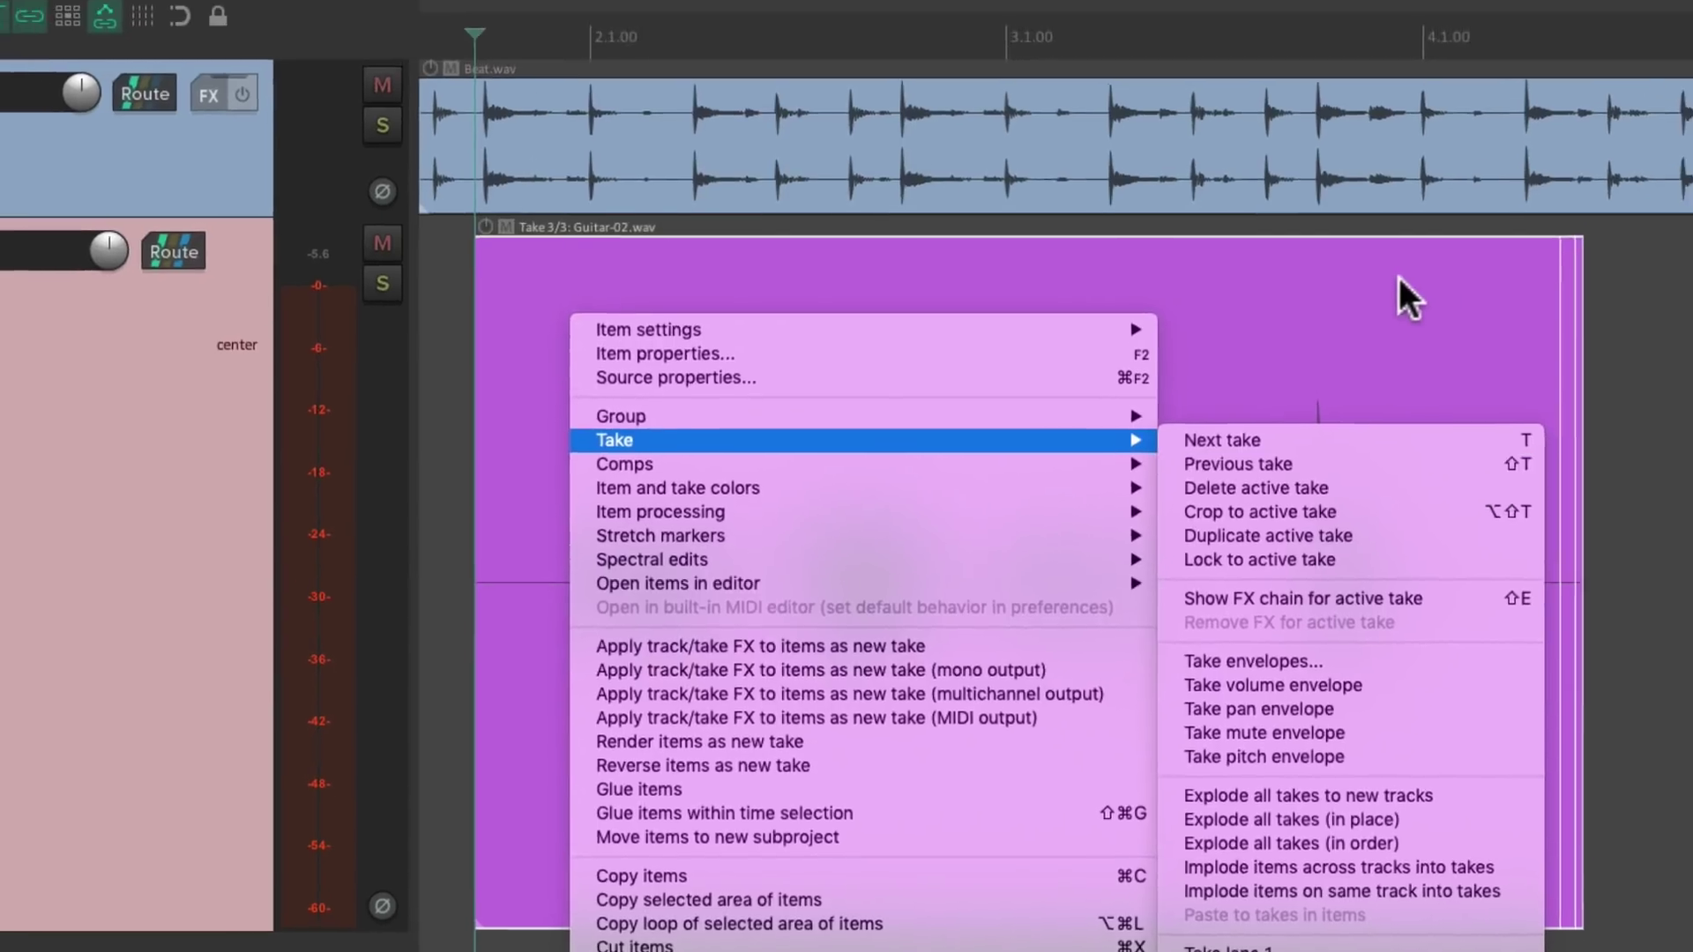
pyautogui.click(881, 194)
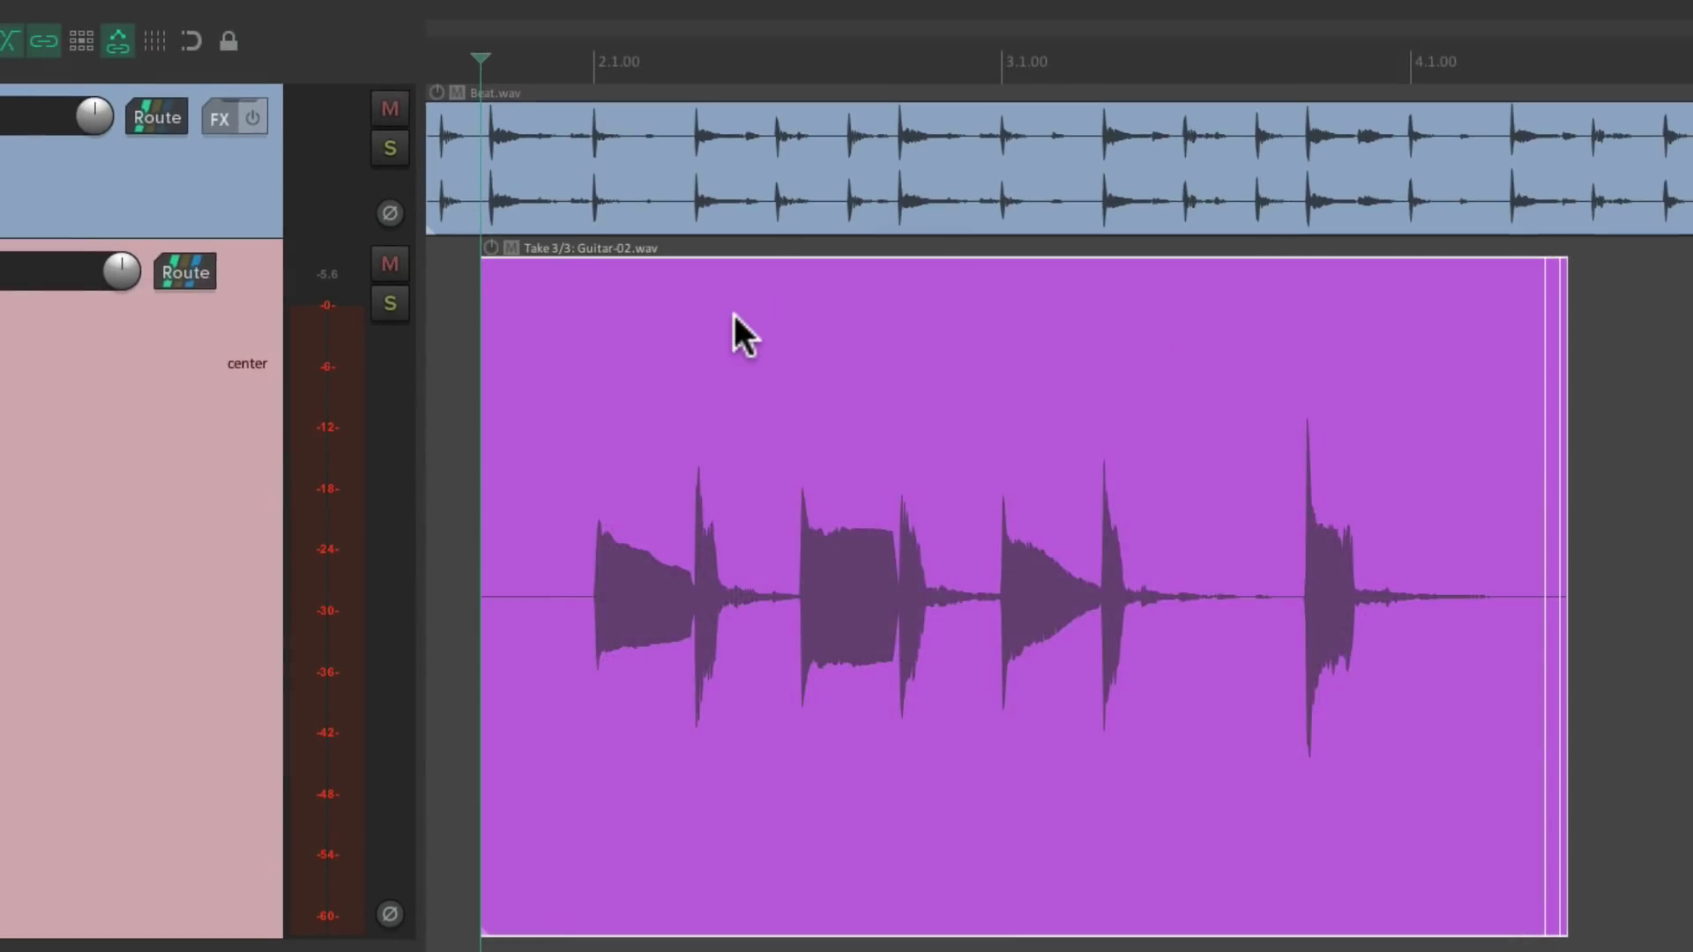
pyautogui.press('t')
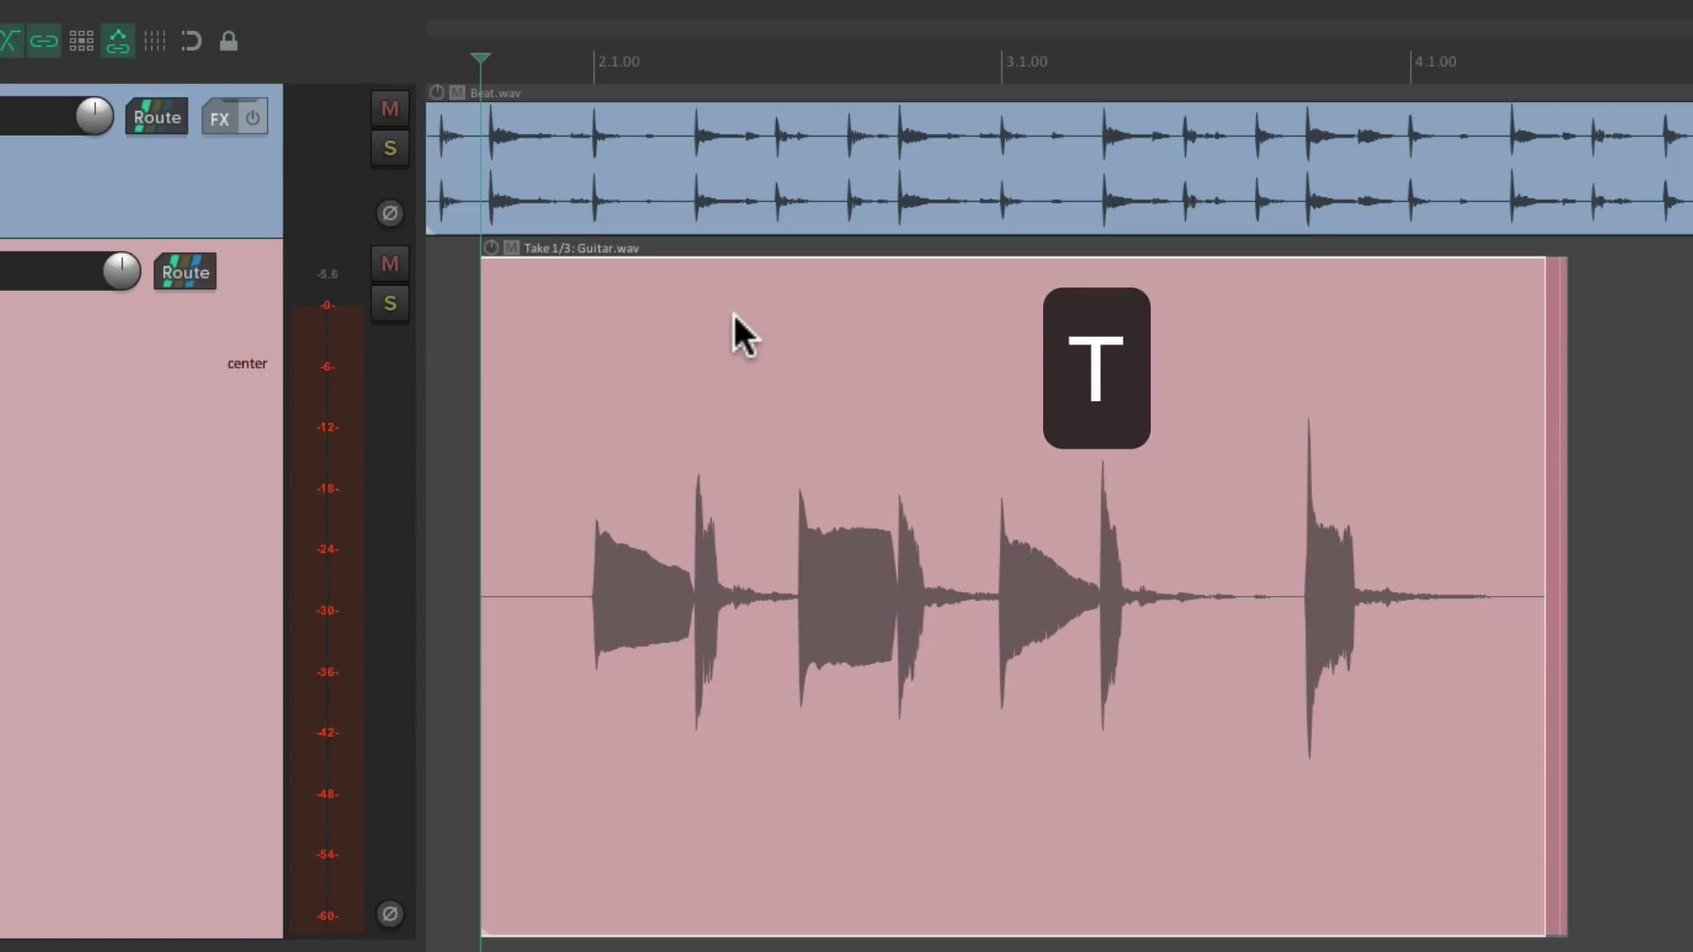
pyautogui.press('t')
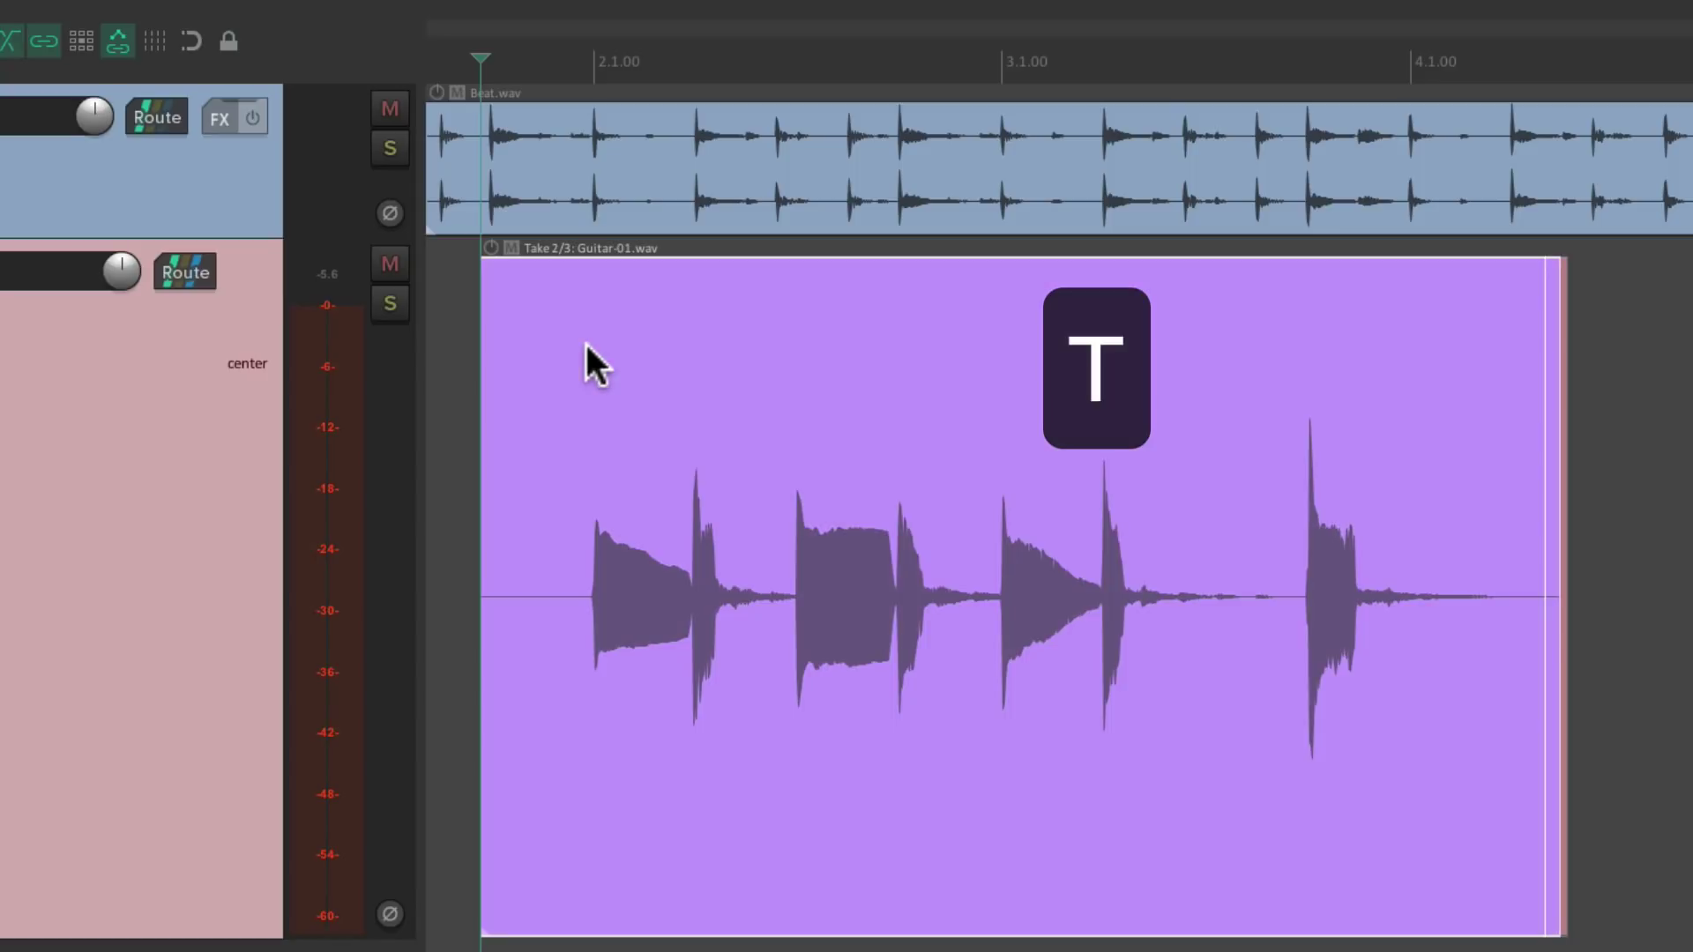
pyautogui.press('t')
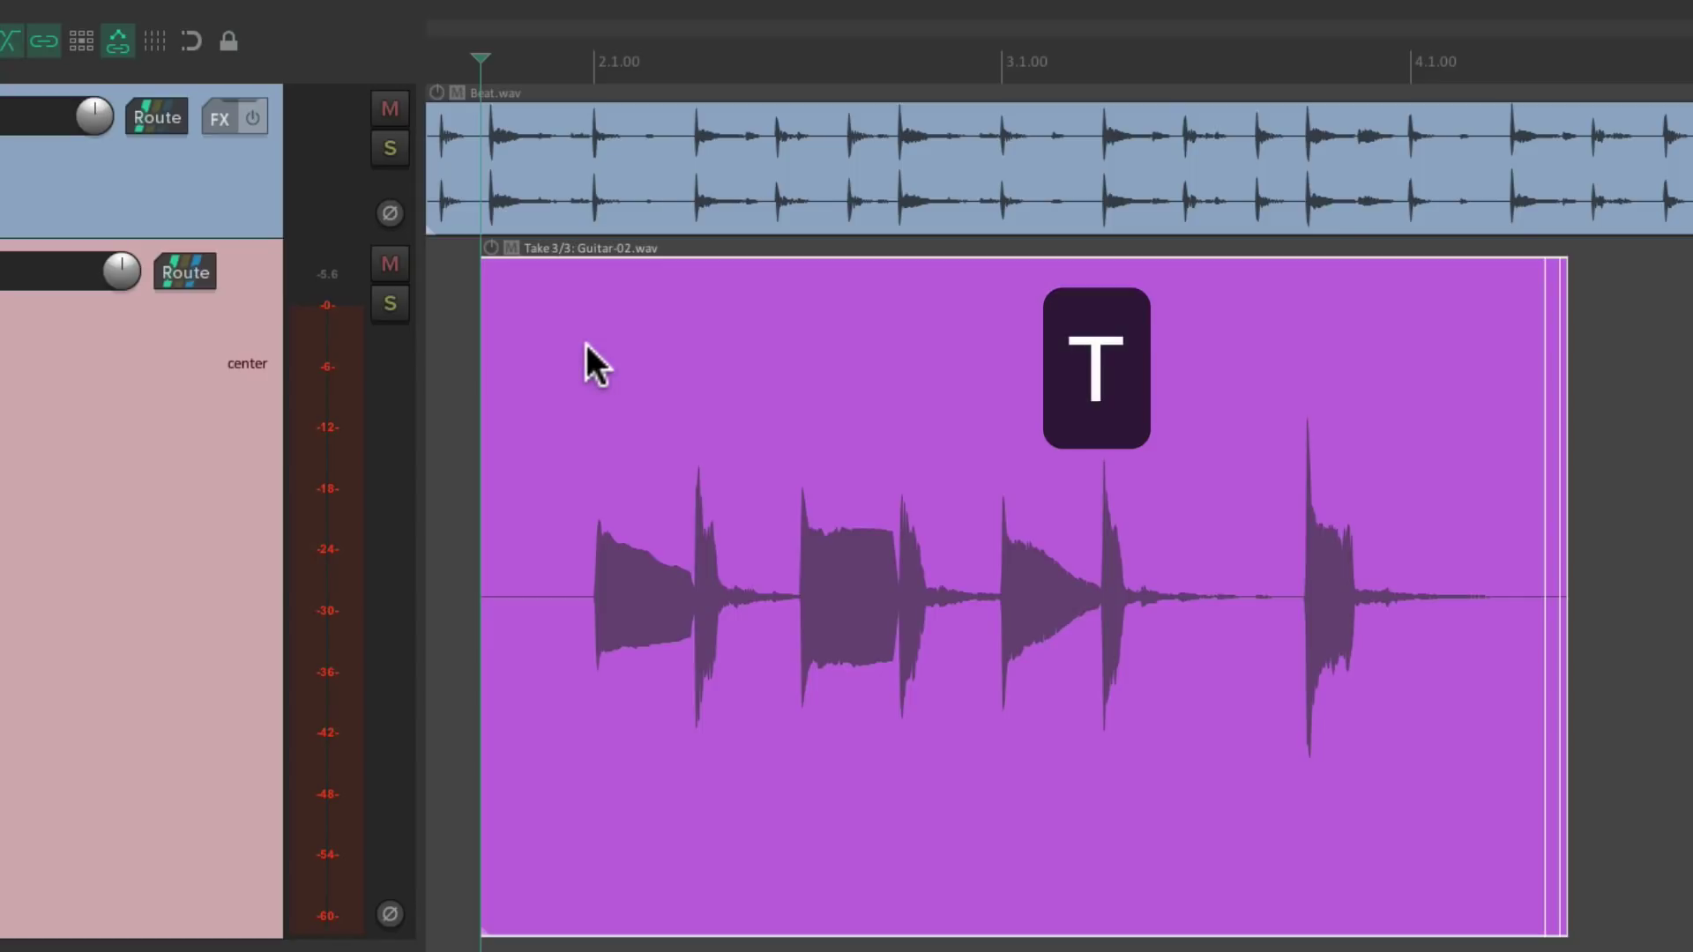
# Cycle backward through the guitar item's takes, ending with the first take, Guitar.wav, active
pyautogui.hotkey('shift', 't')
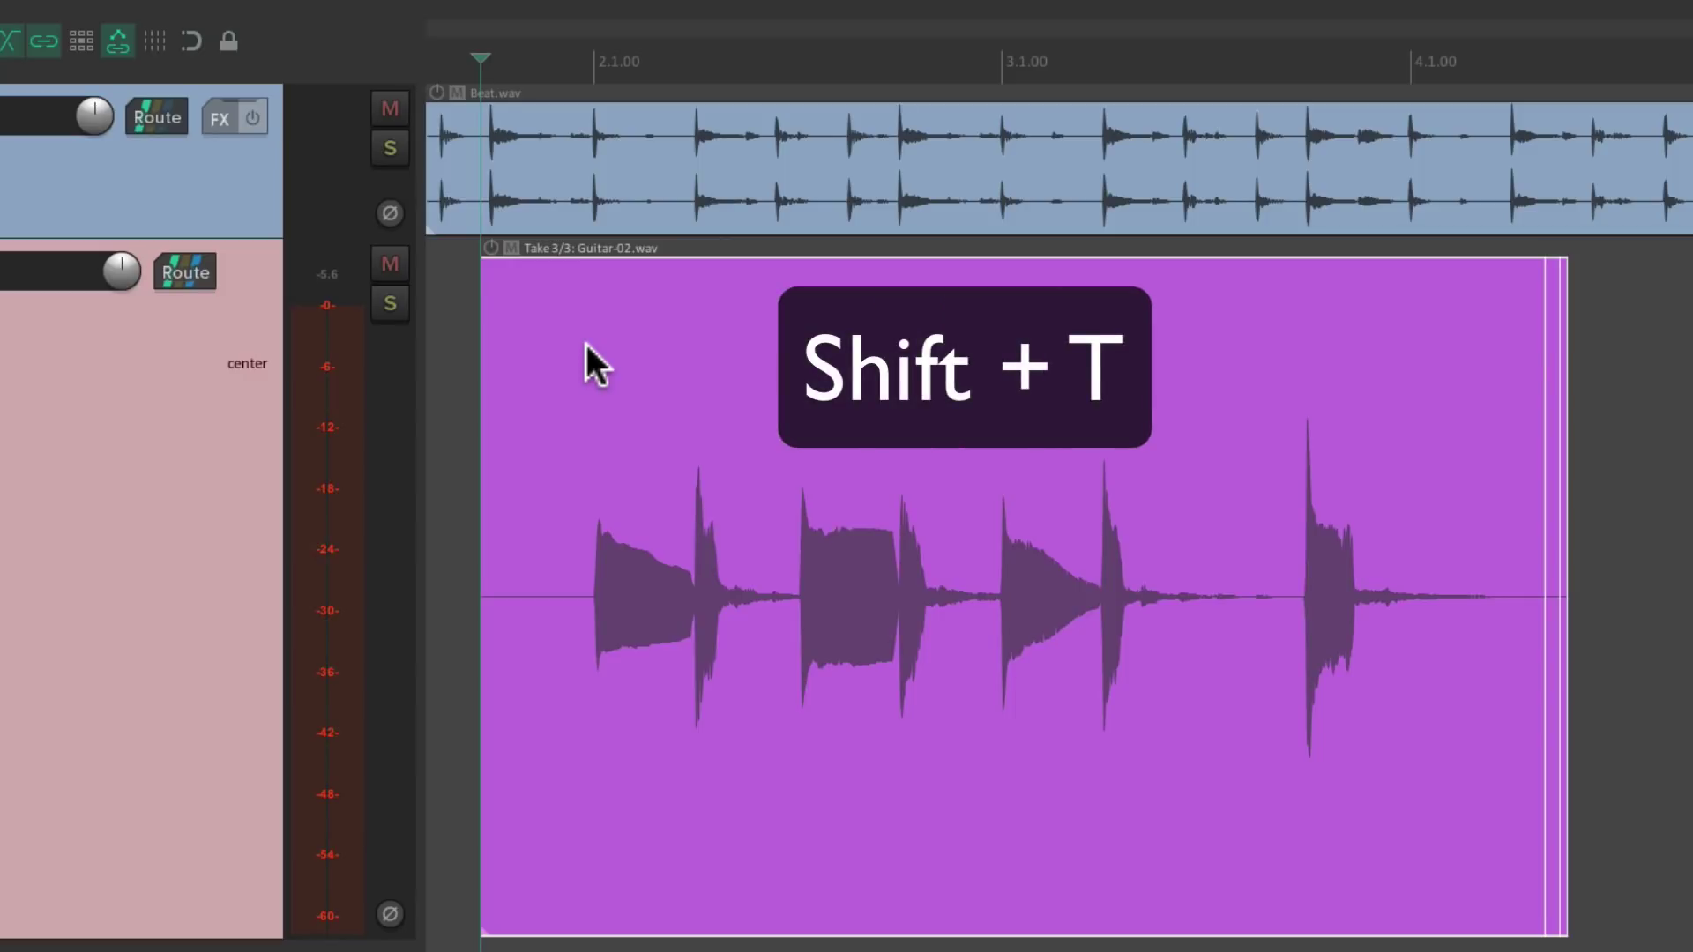
pyautogui.hotkey('shift', 't')
pyautogui.hotkey('shift', 't')
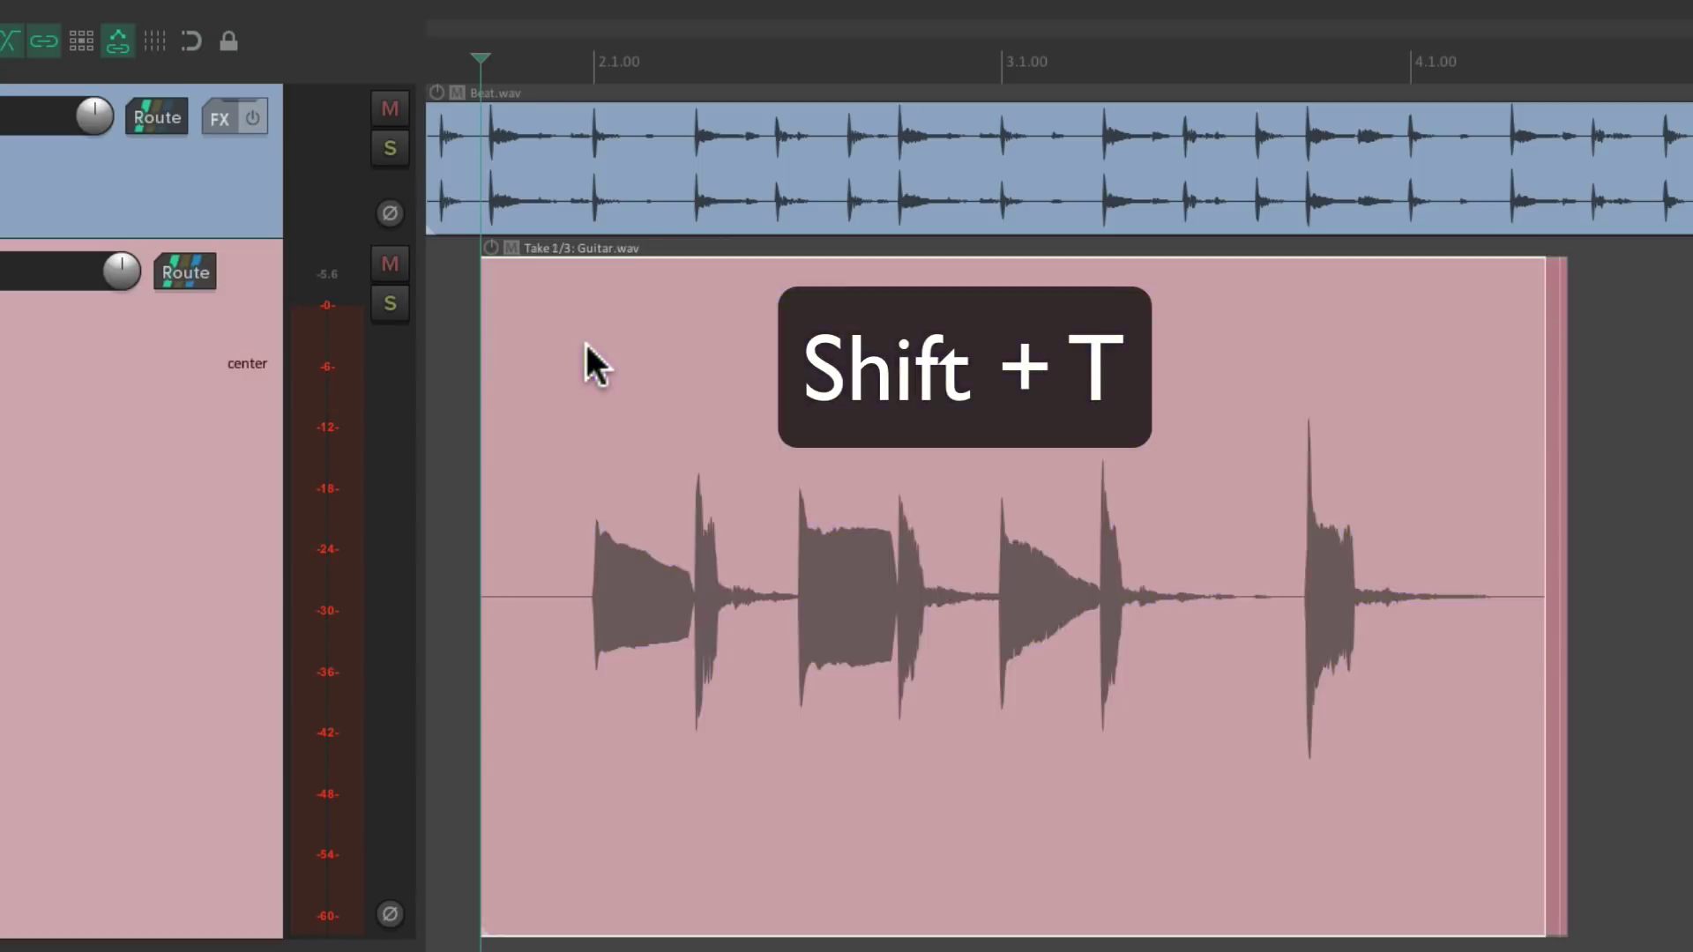
pyautogui.hotkey('shift', 't')
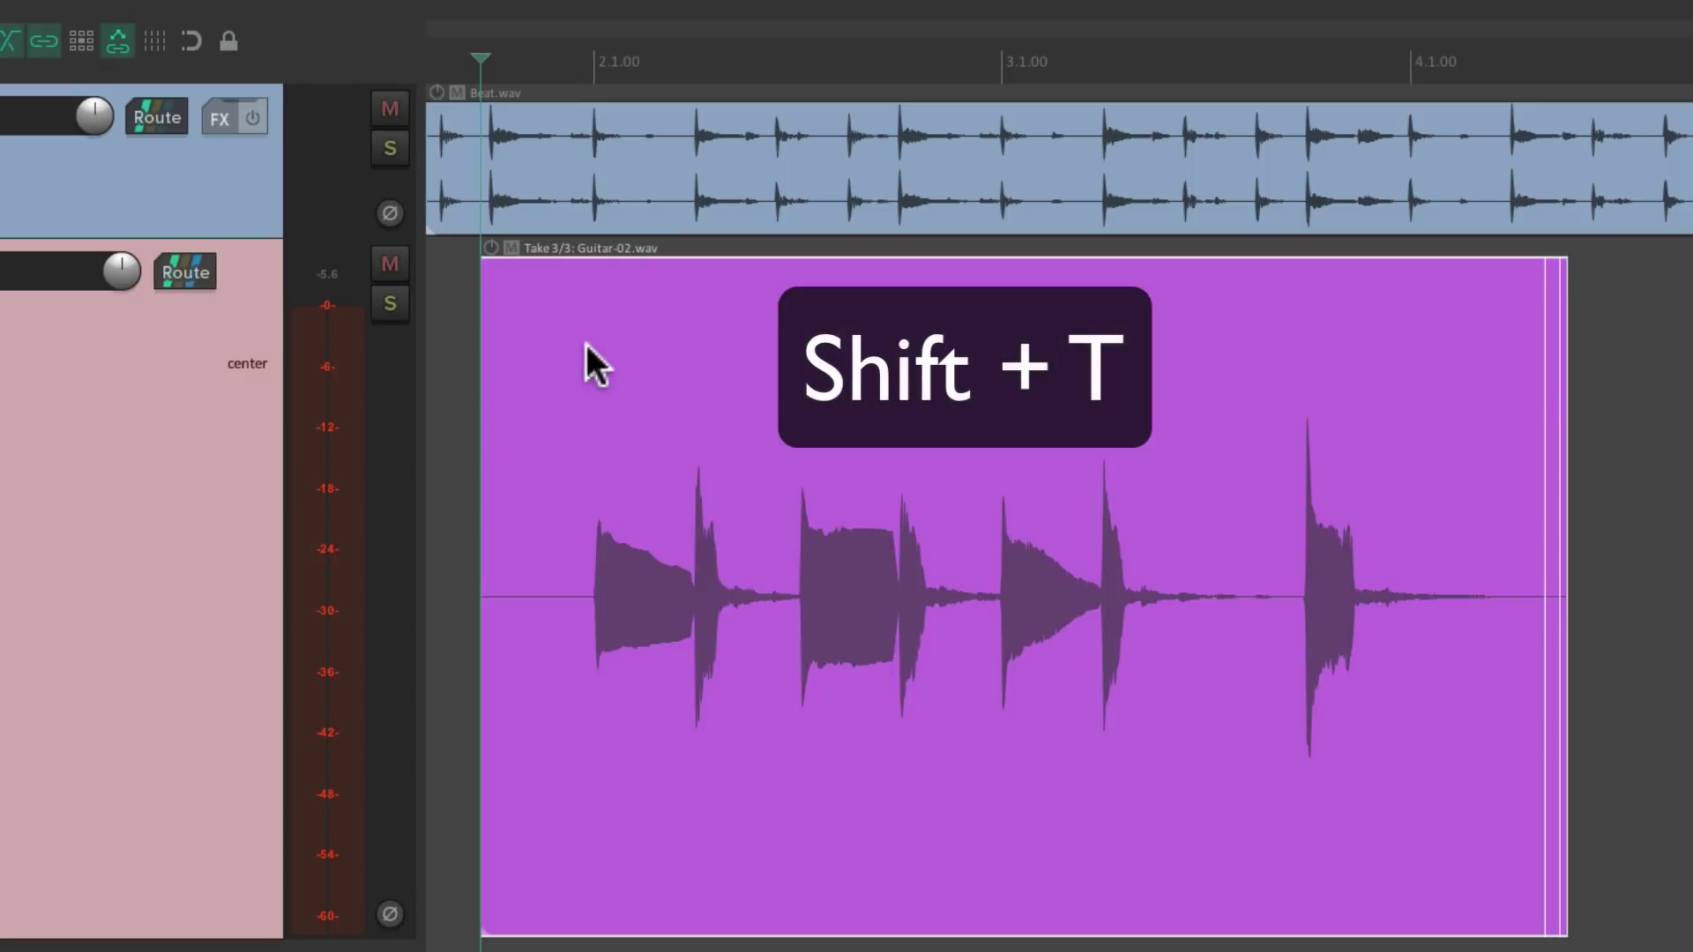
pyautogui.hotkey('shift', 't')
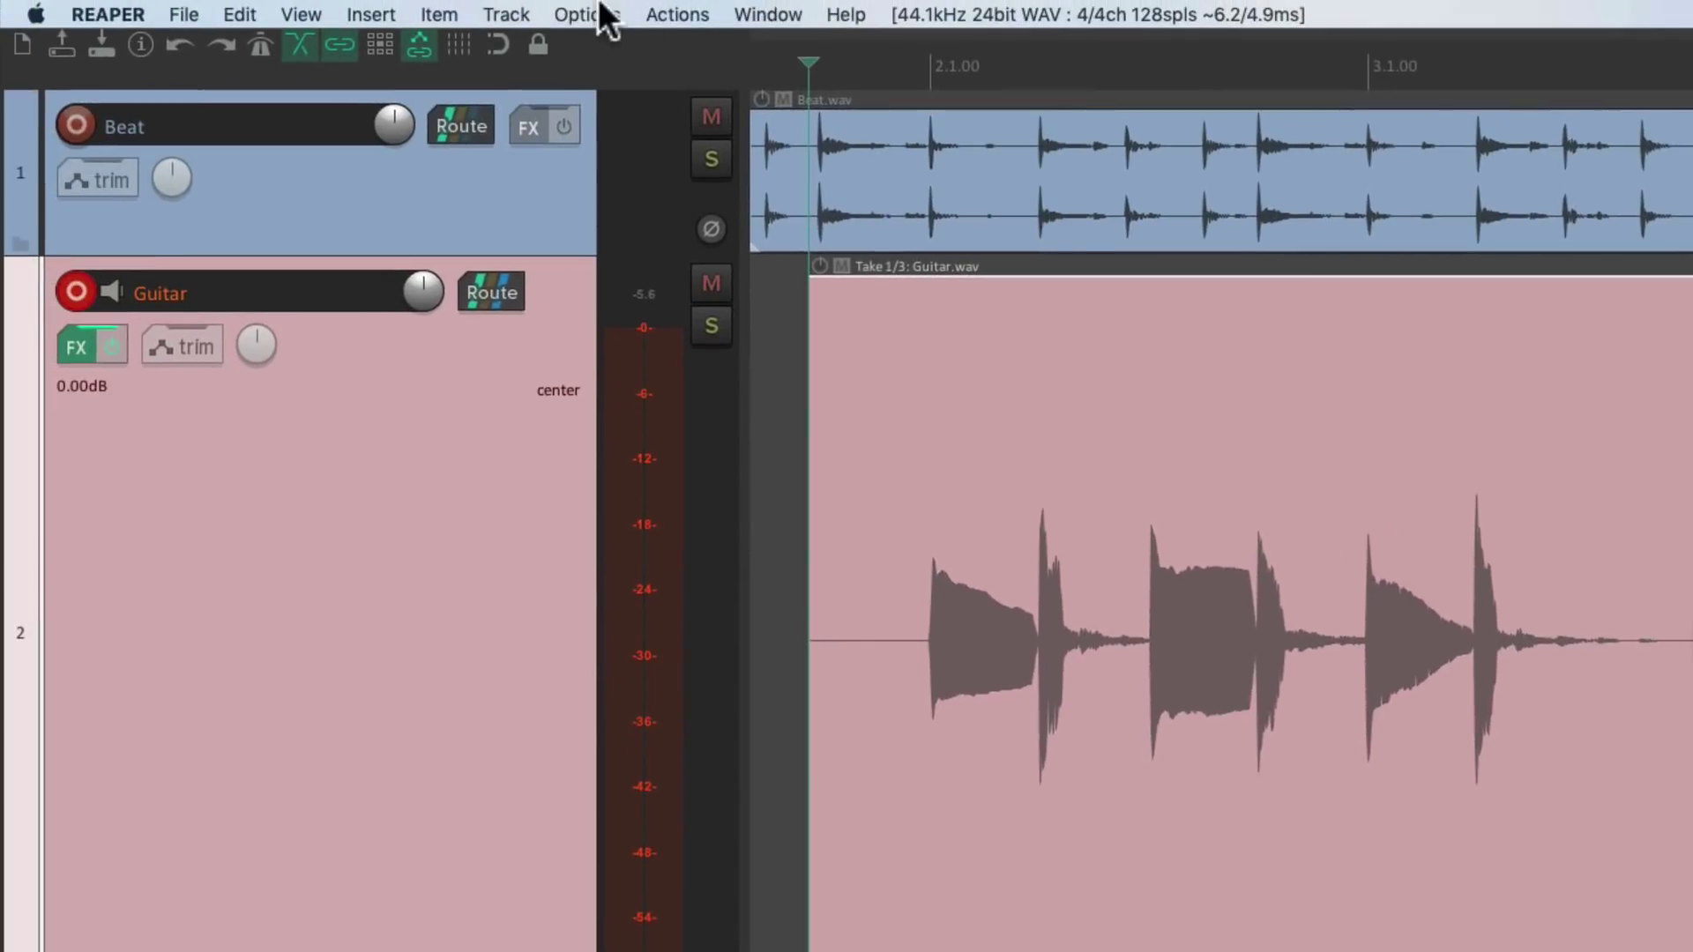
# Show all takes in lanes again and step through the guitar takes forward and backward, ending on take 3, Guitar-02.wav
pyautogui.click(584, 14)
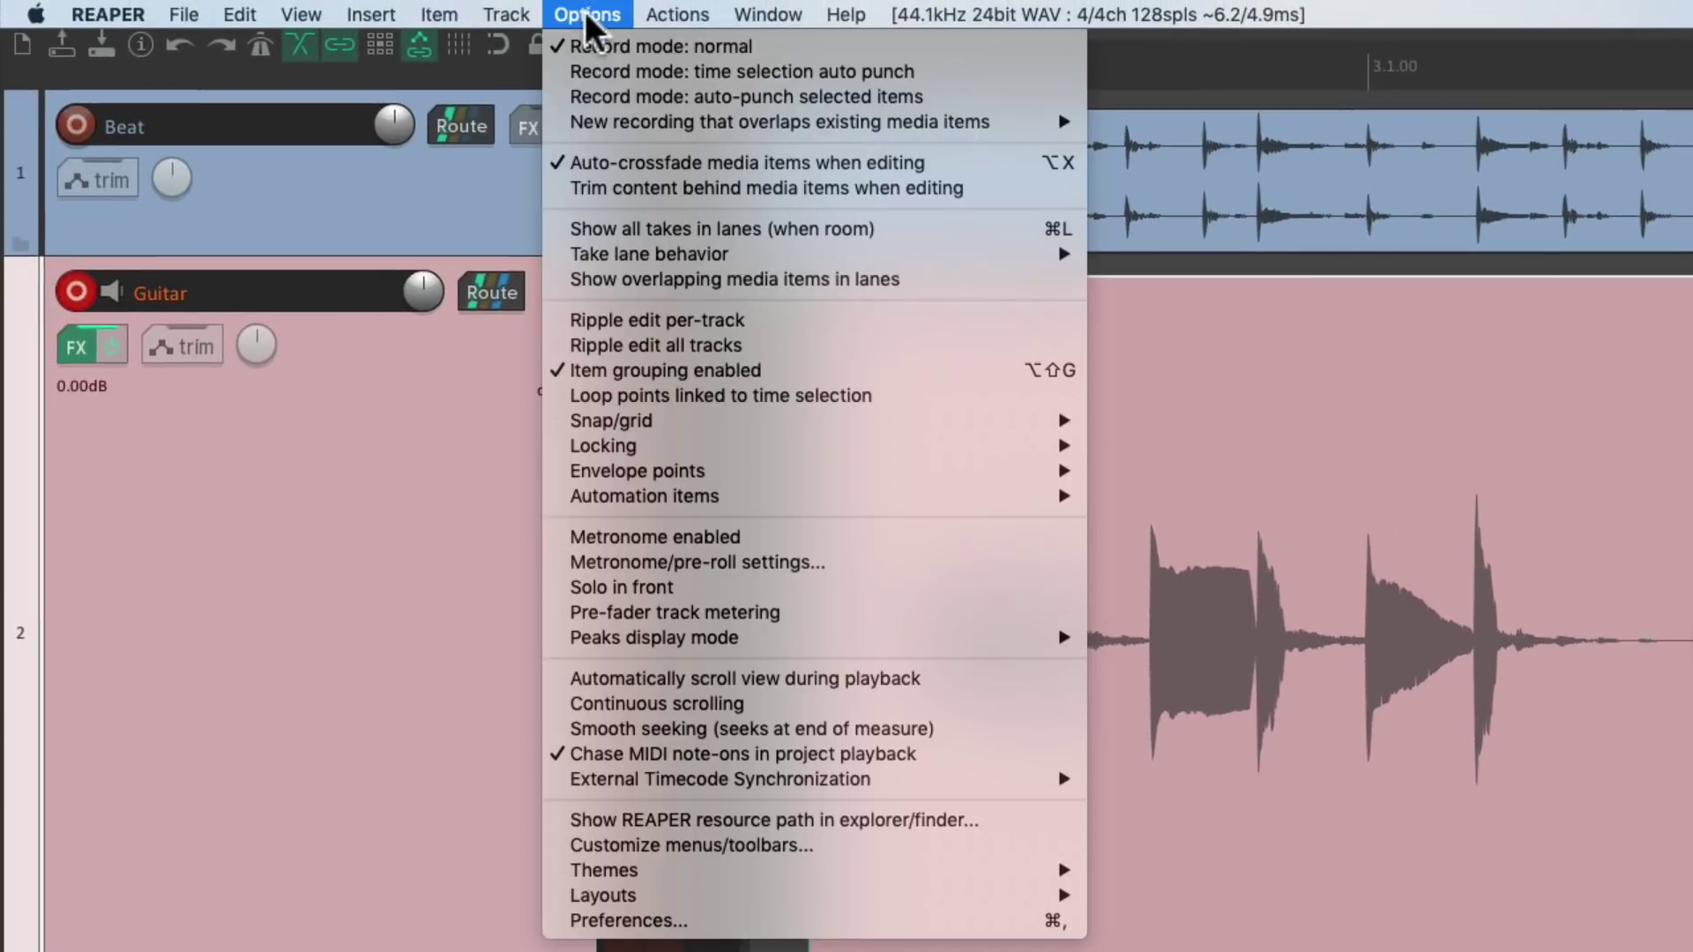
pyautogui.click(544, 231)
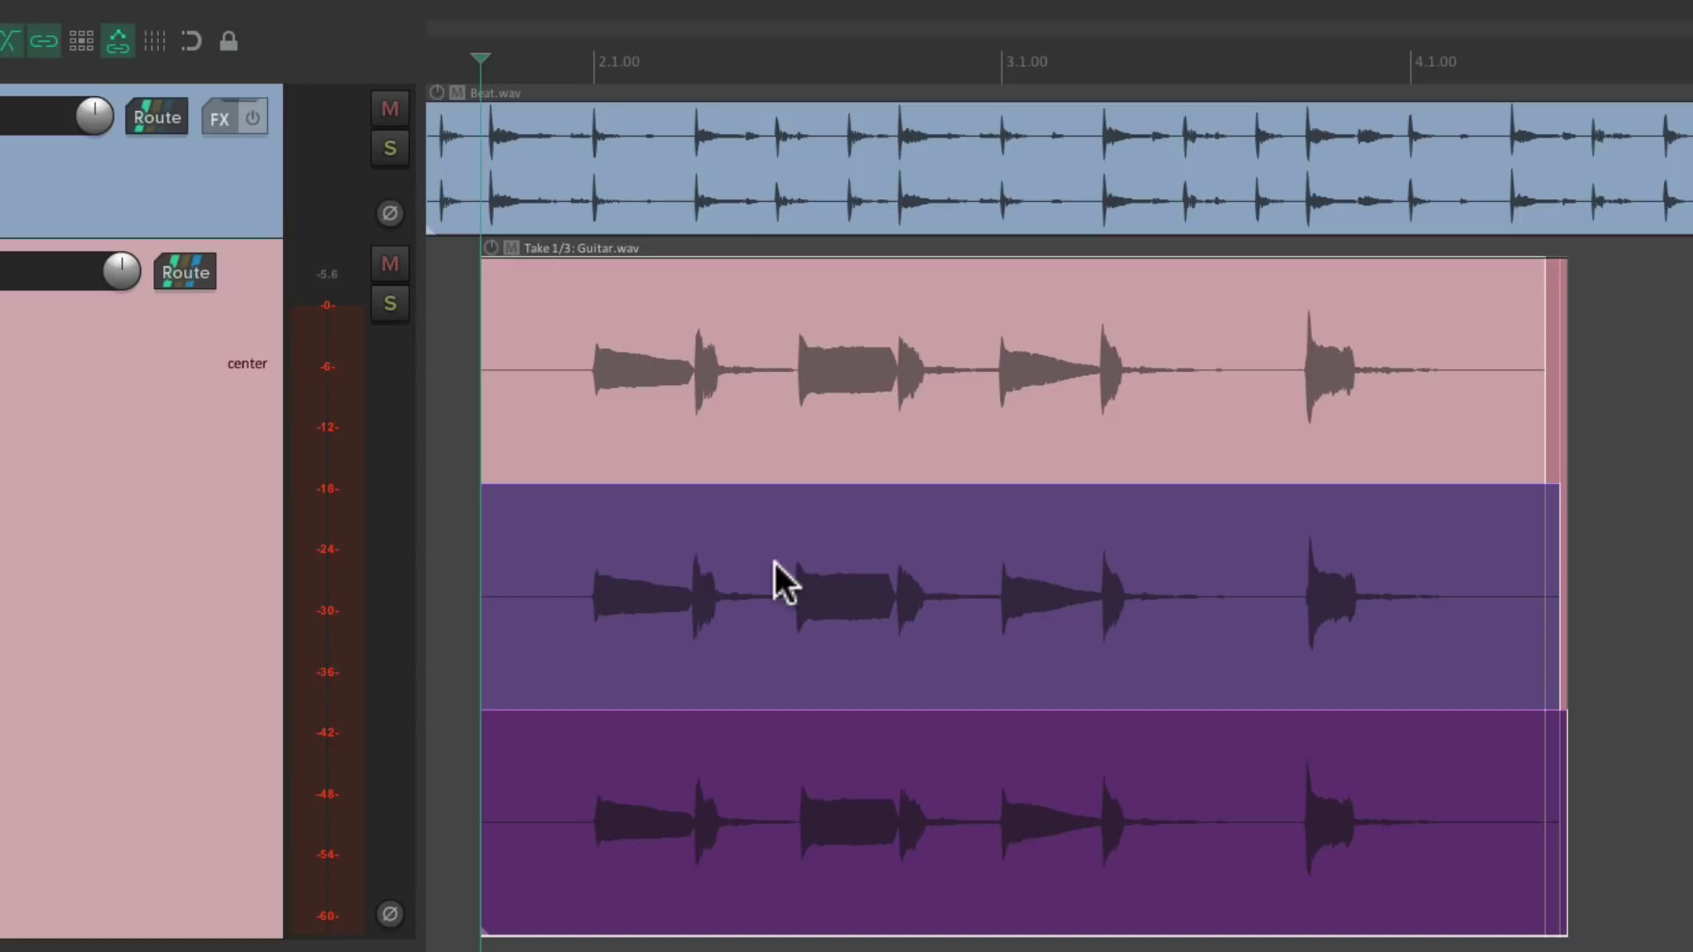
pyautogui.press('t')
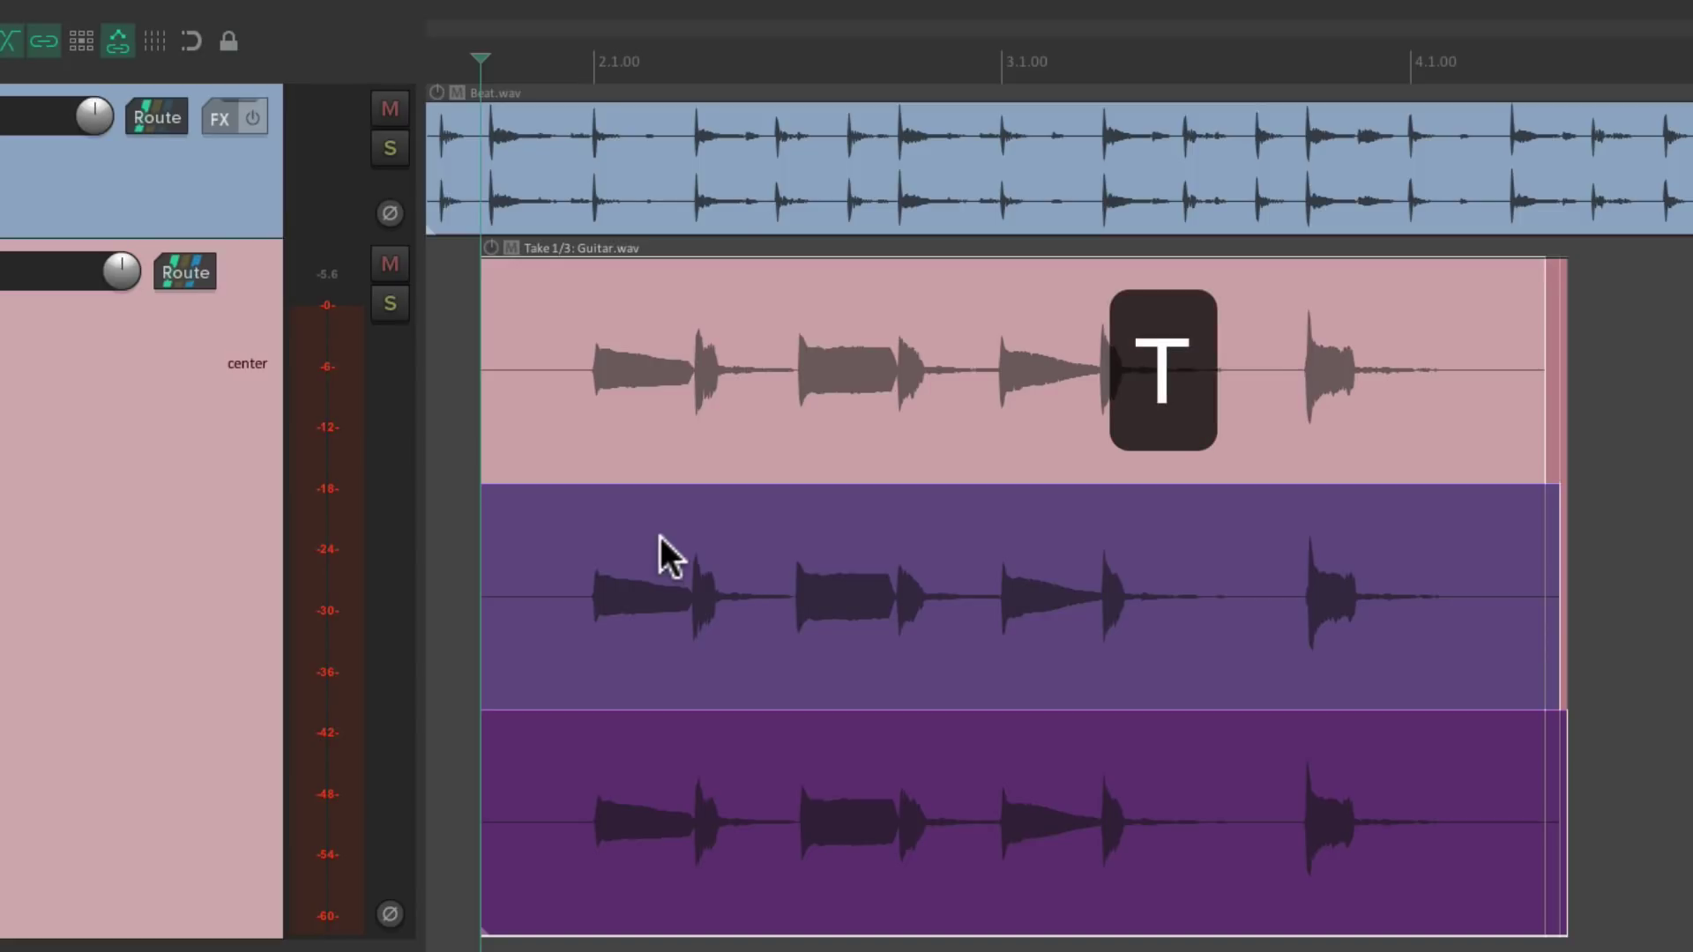
pyautogui.click(661, 547)
pyautogui.hotkey('shift', 't')
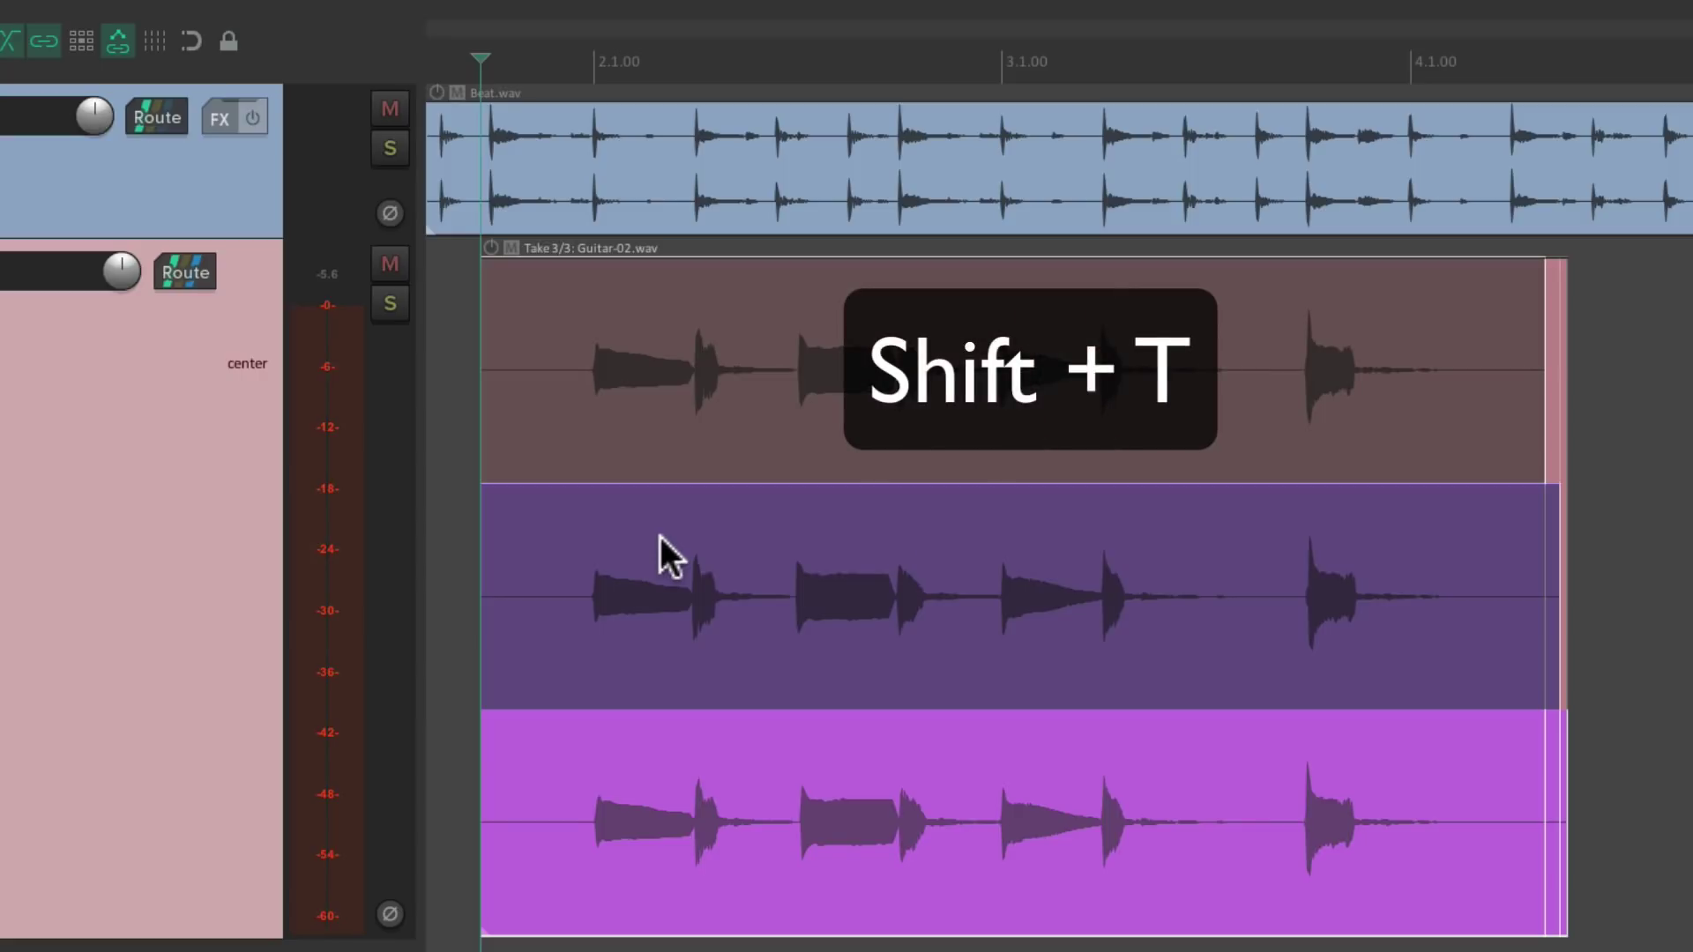
# Step the guitar item back to take 1, Guitar.wav, and delete the item from the Guitar track
pyautogui.hotkey('shift', 't')
pyautogui.hotkey('shift', 't')
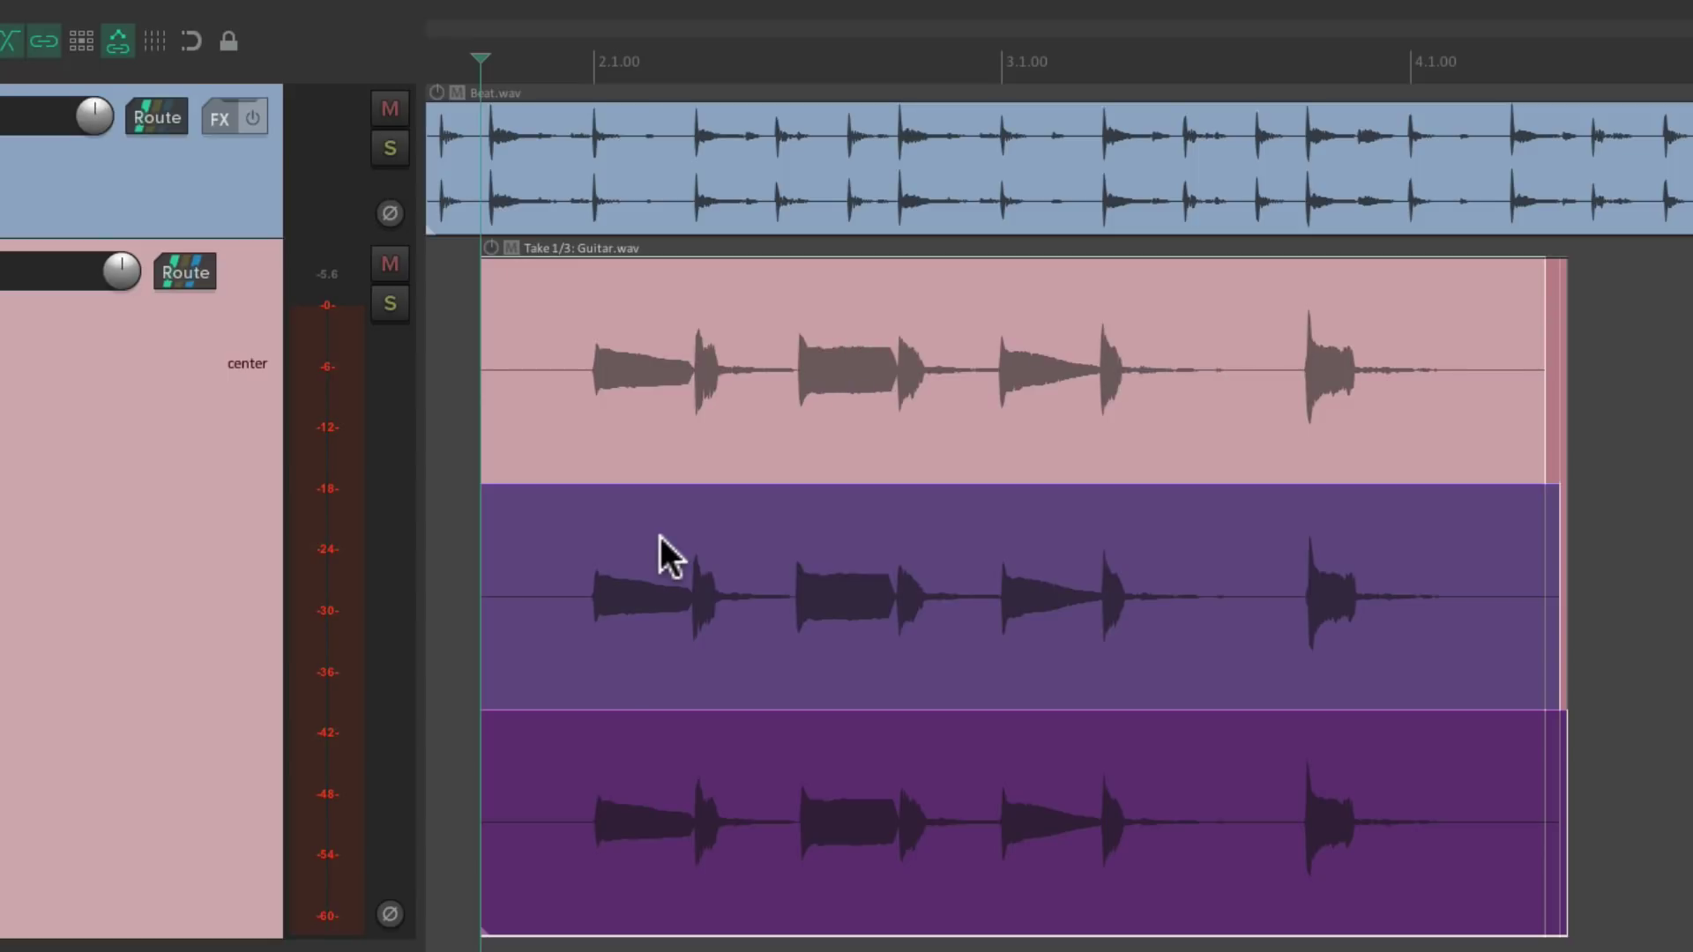
pyautogui.press('Delete')
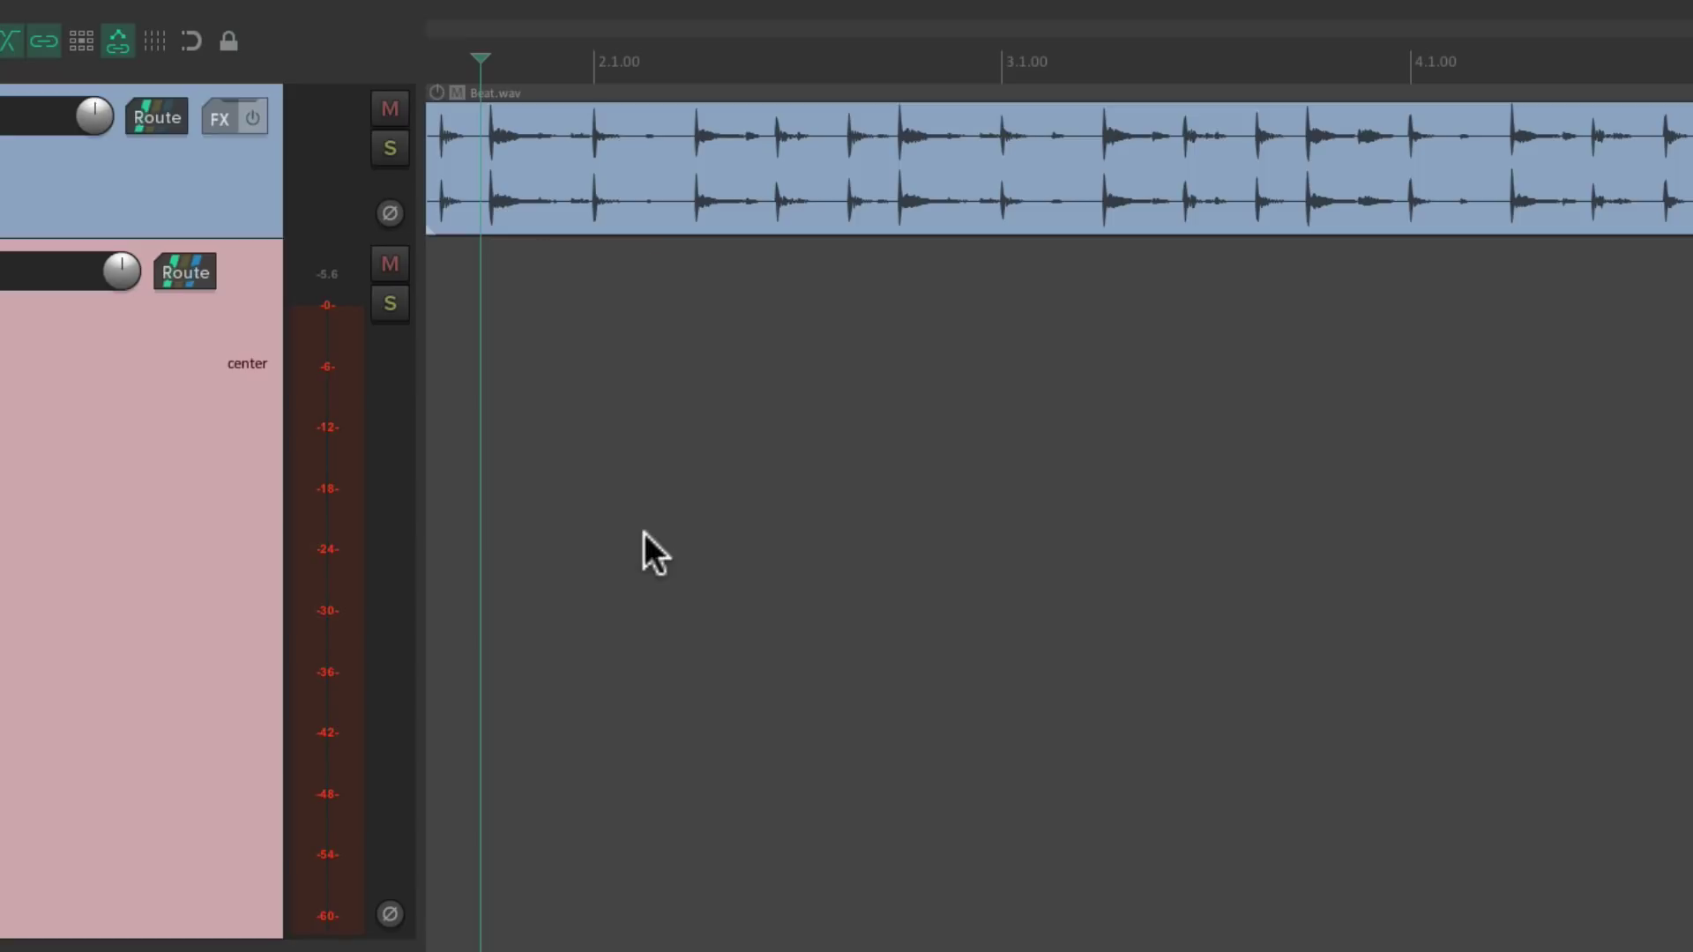
# Mark a grid-snapped loop range from 2.1.00 to 4.1.00 and record looped guitar takes over it
pyautogui.hotkey('alt', 'g')
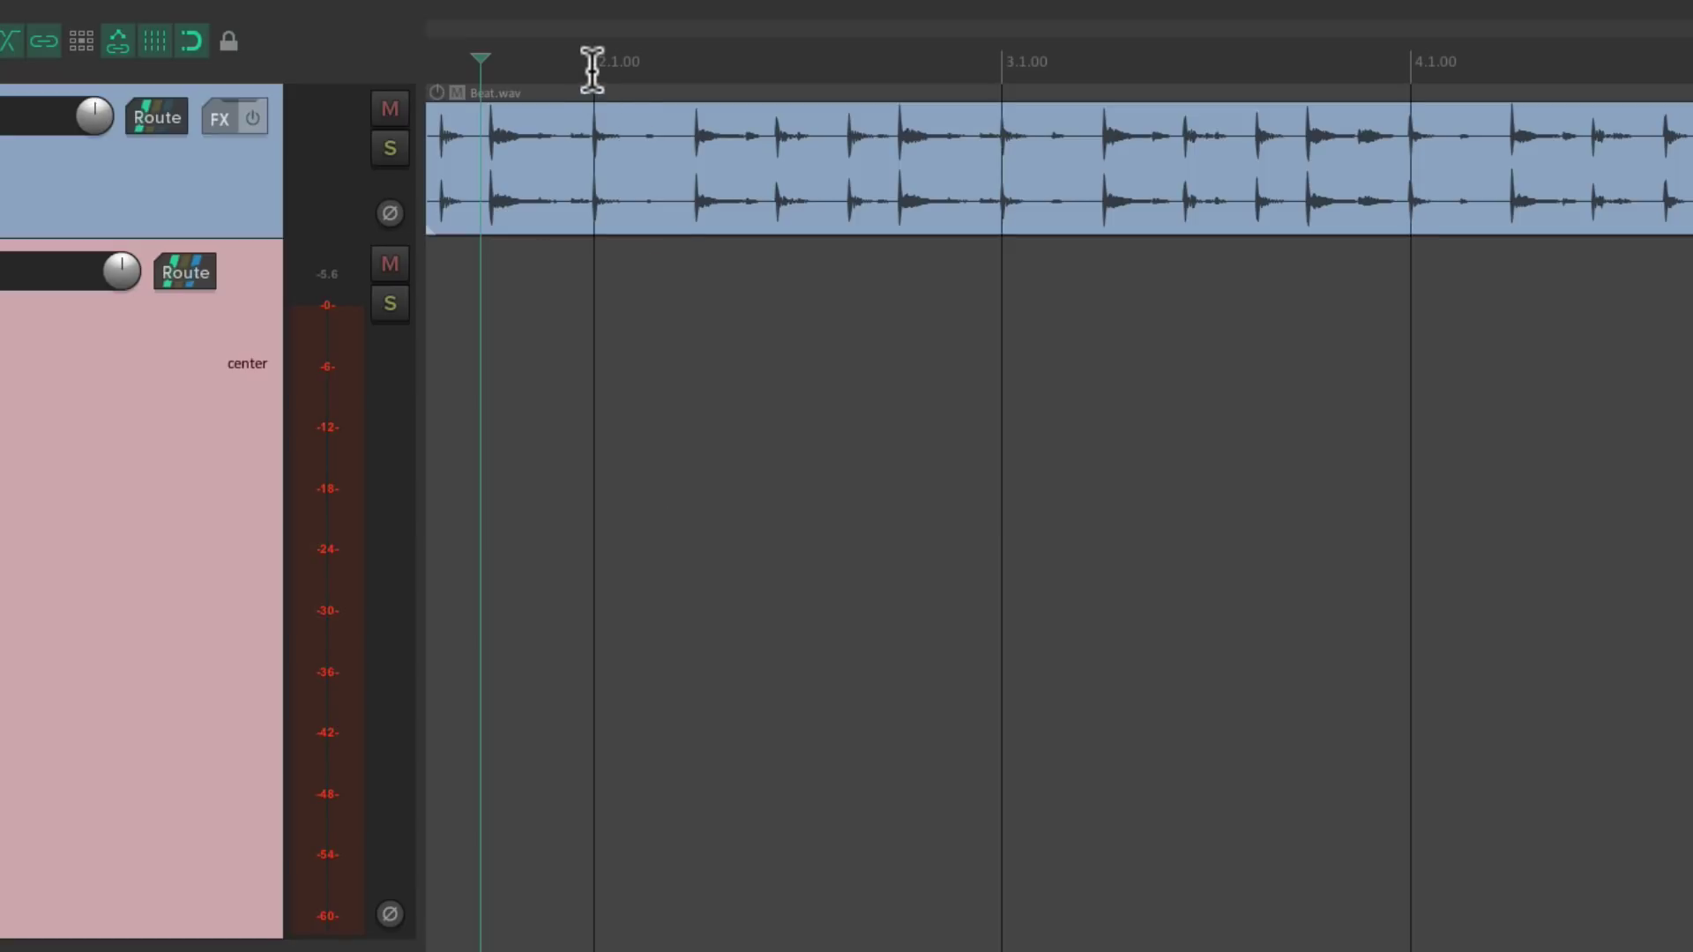
pyautogui.moveTo(593, 69); pyautogui.dragTo(1403, 95)
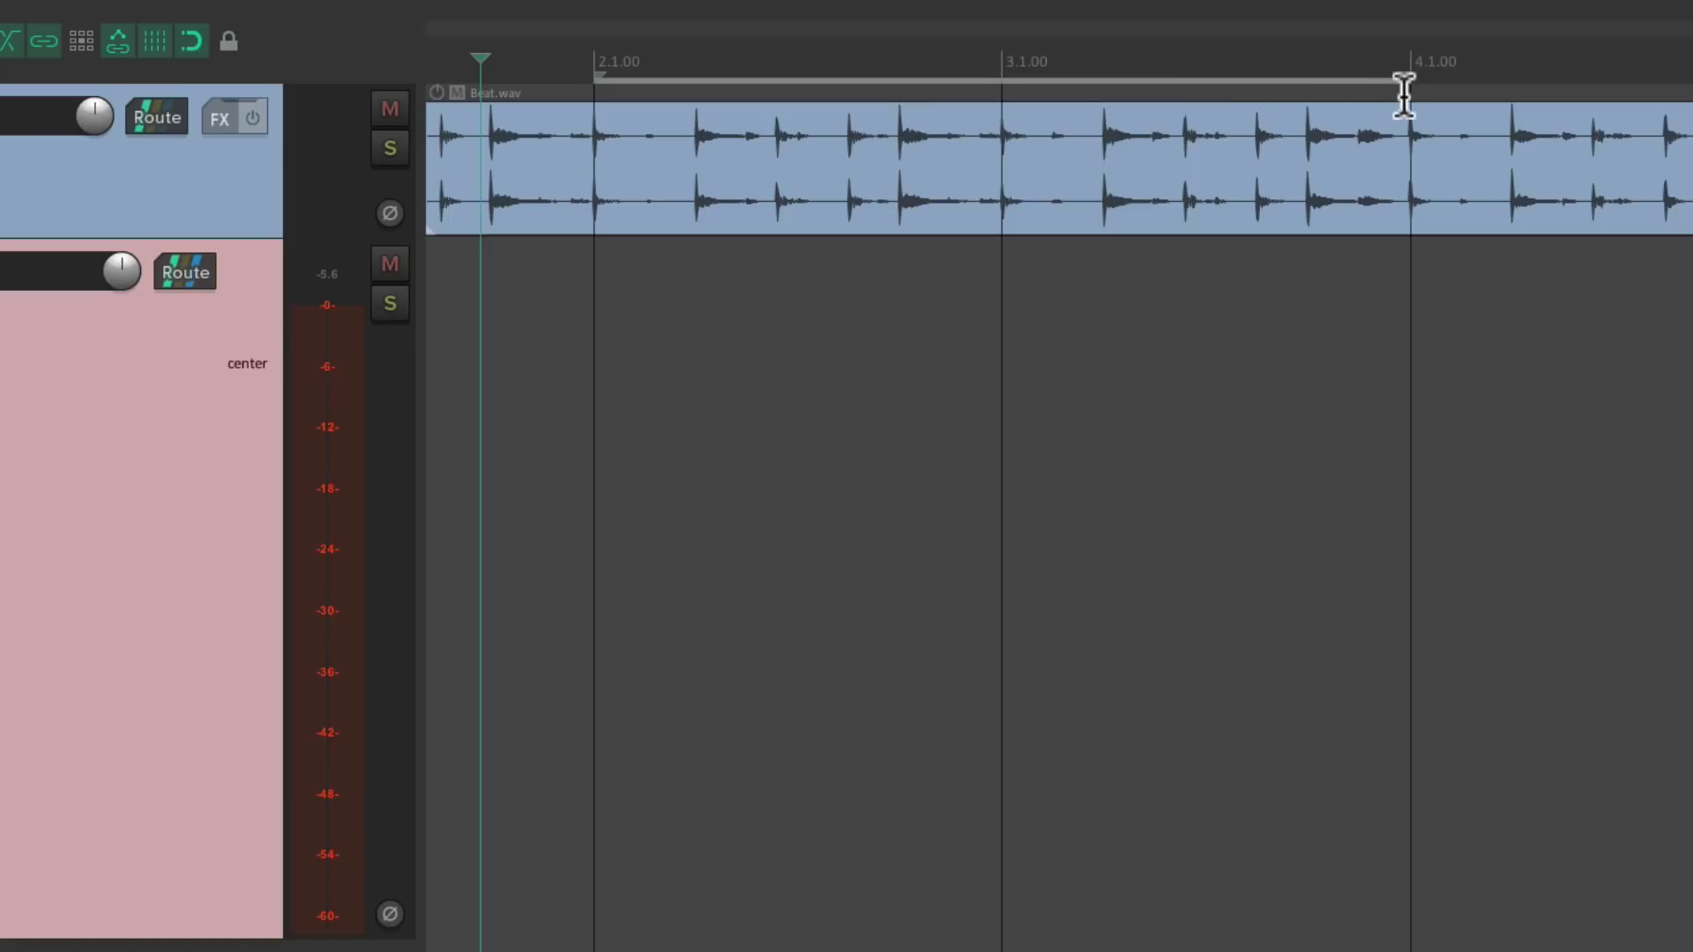
pyautogui.hotkey('alt', 'g')
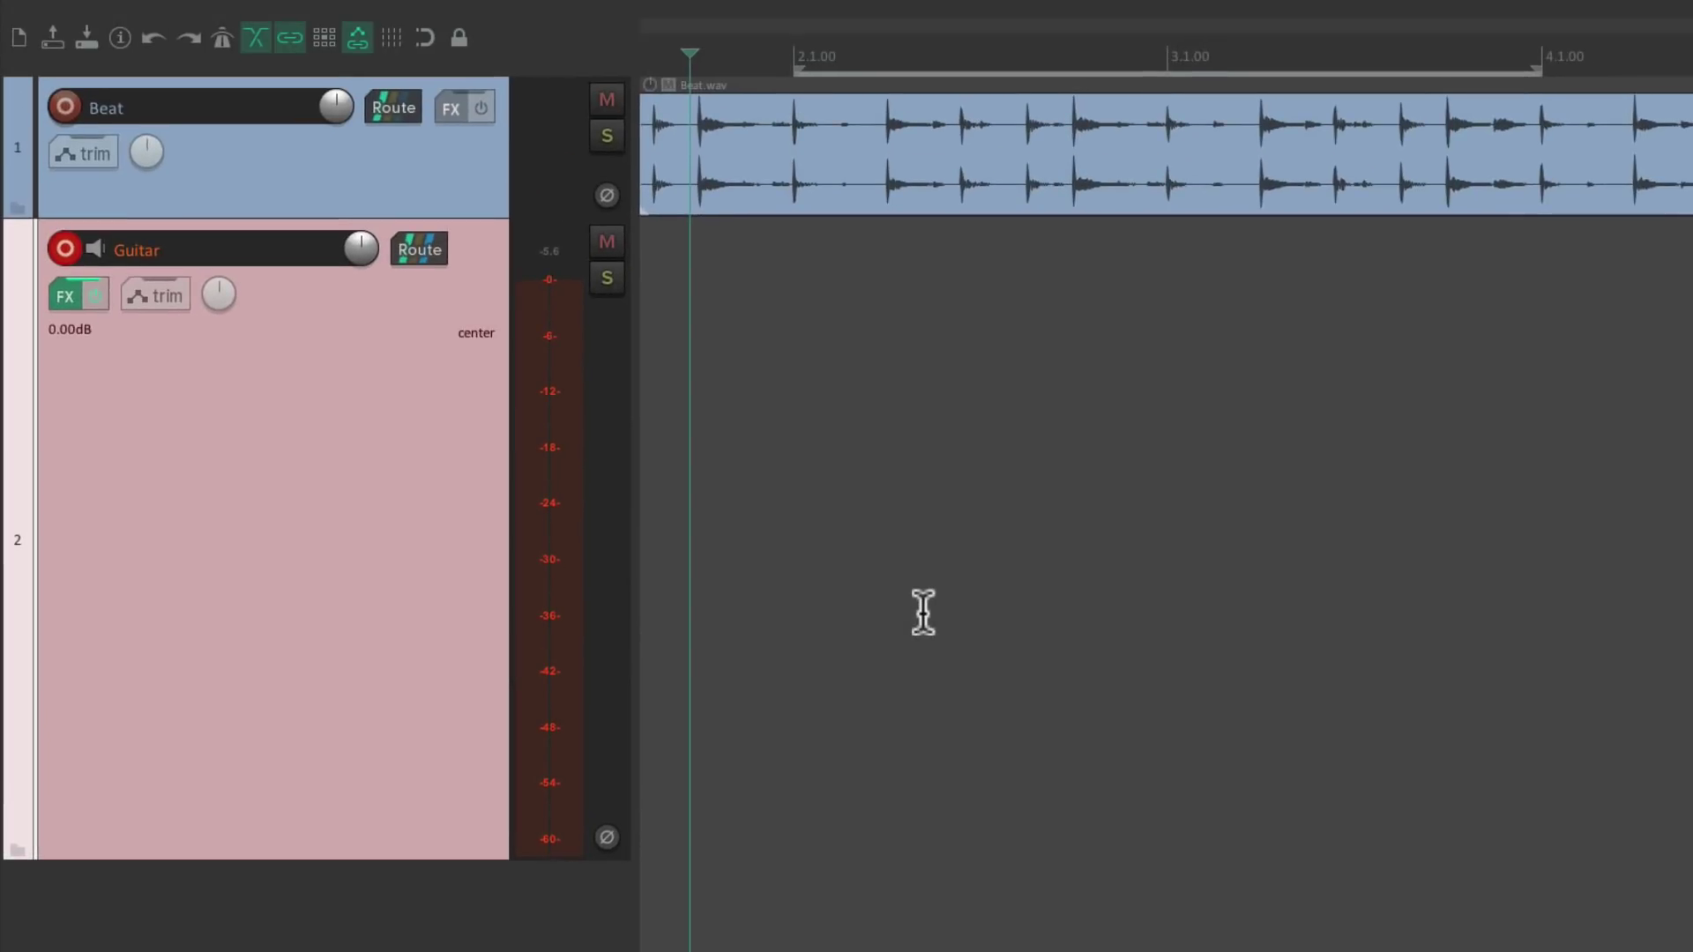
pyautogui.hotkey('ctrl', 'r')
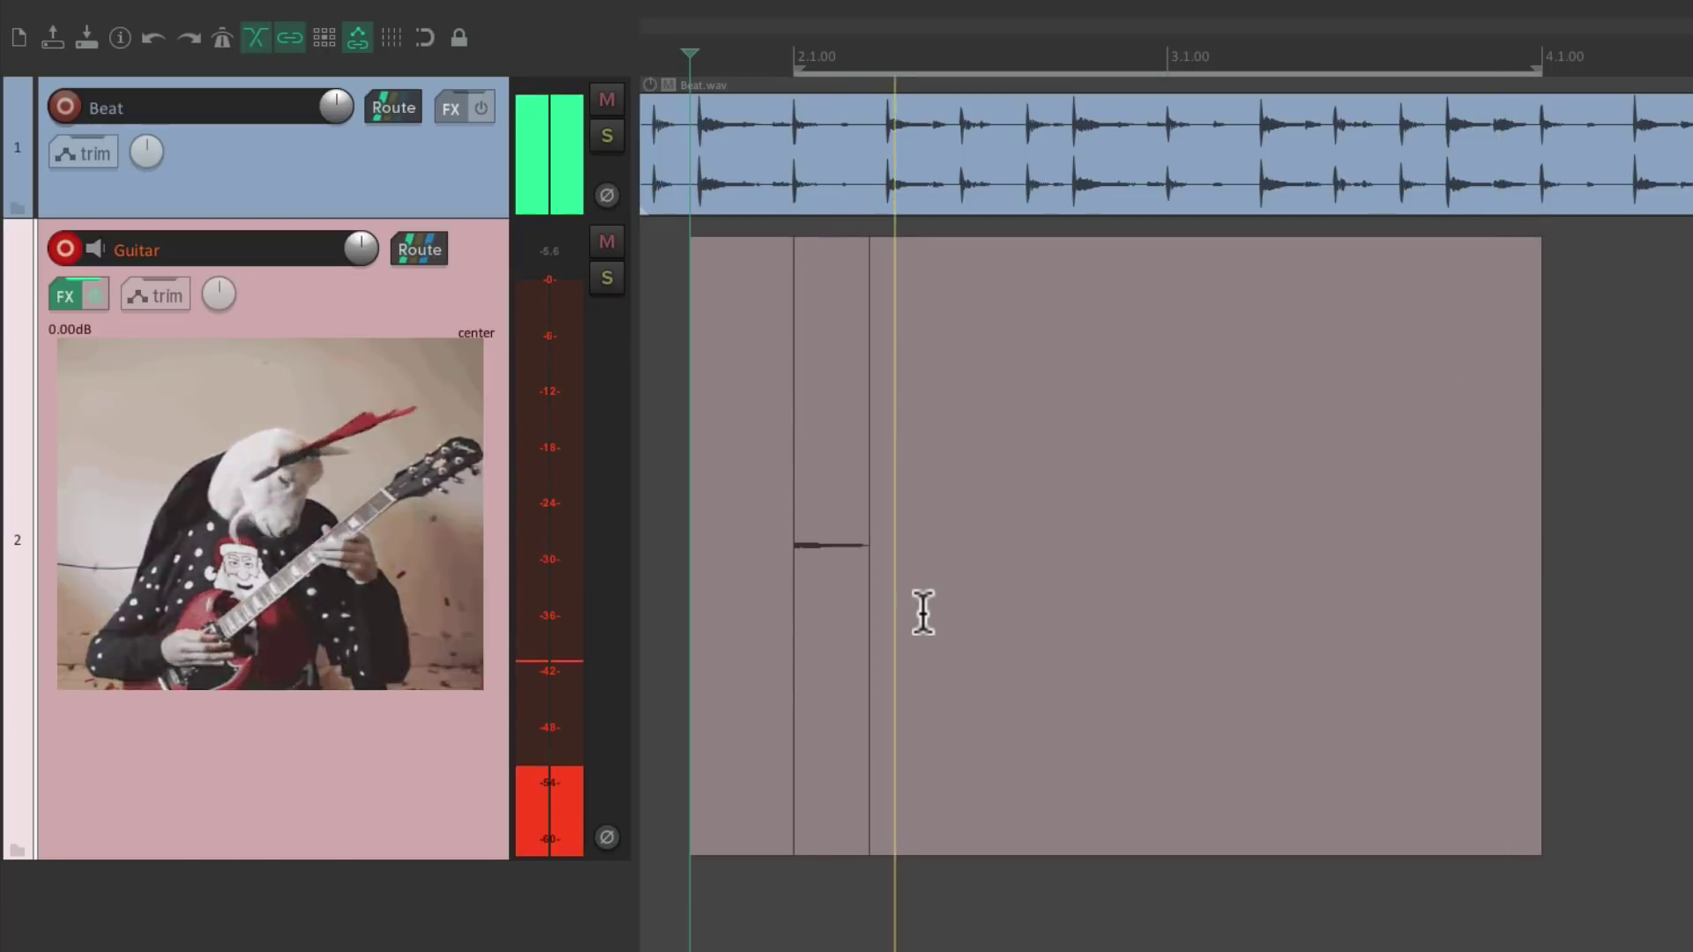
pyautogui.press('space')
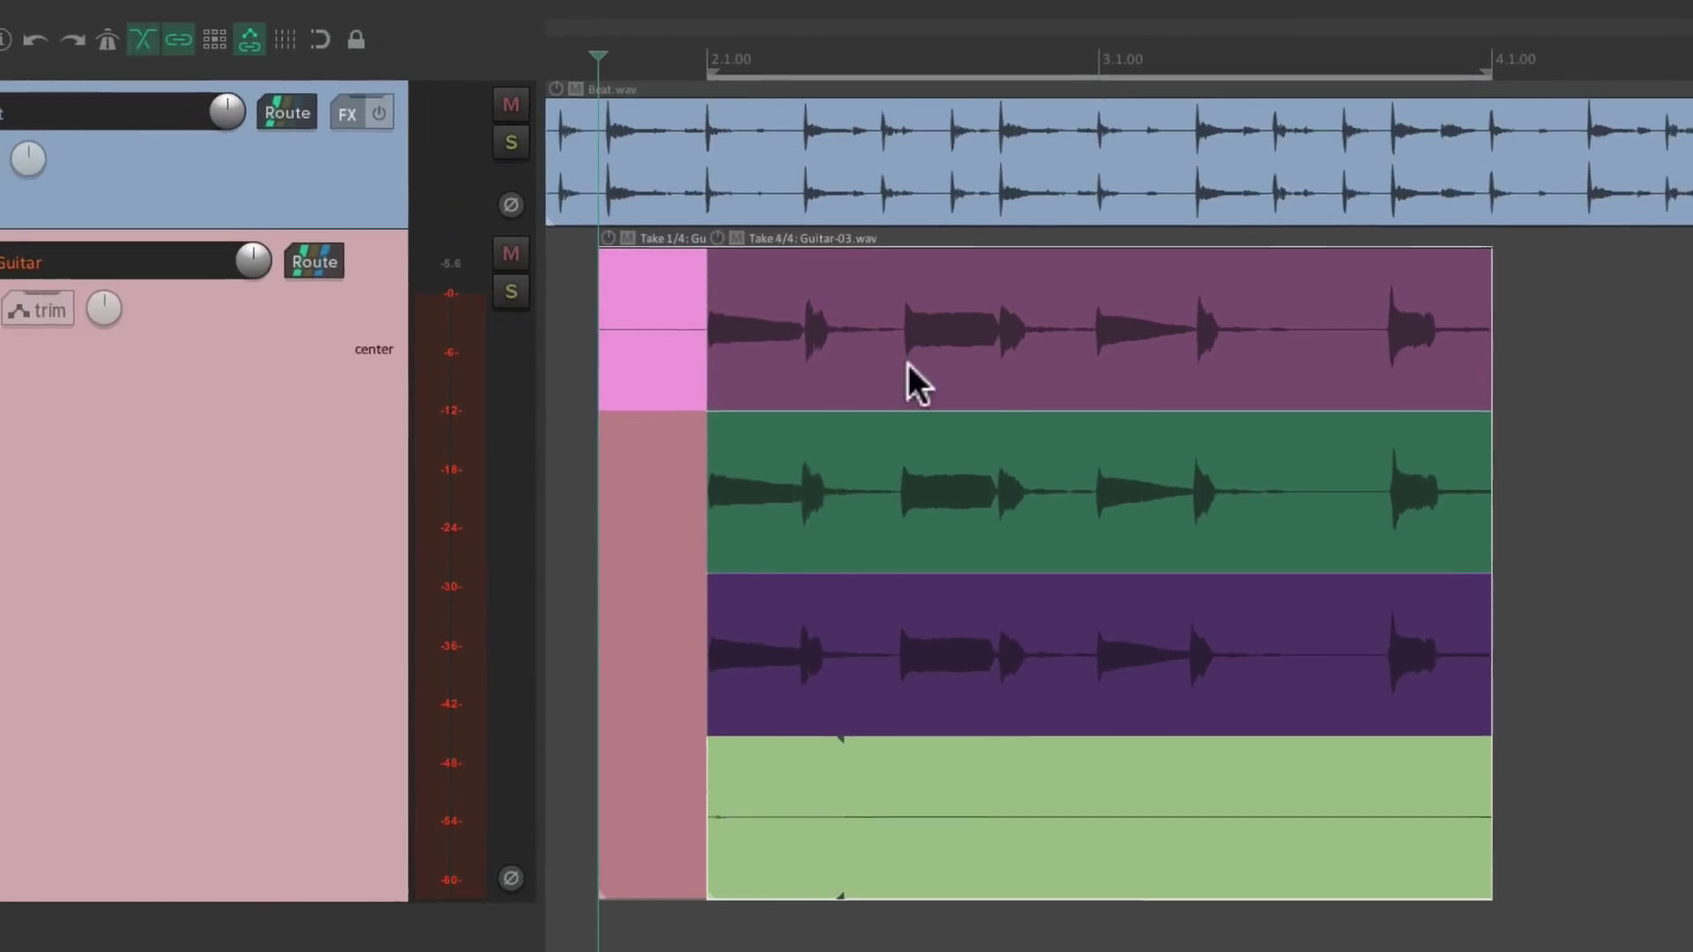
# Activate takes 1, 2 and 4 of the loop-recorded guitar item in turn and delete the incomplete fourth take
pyautogui.click(926, 264)
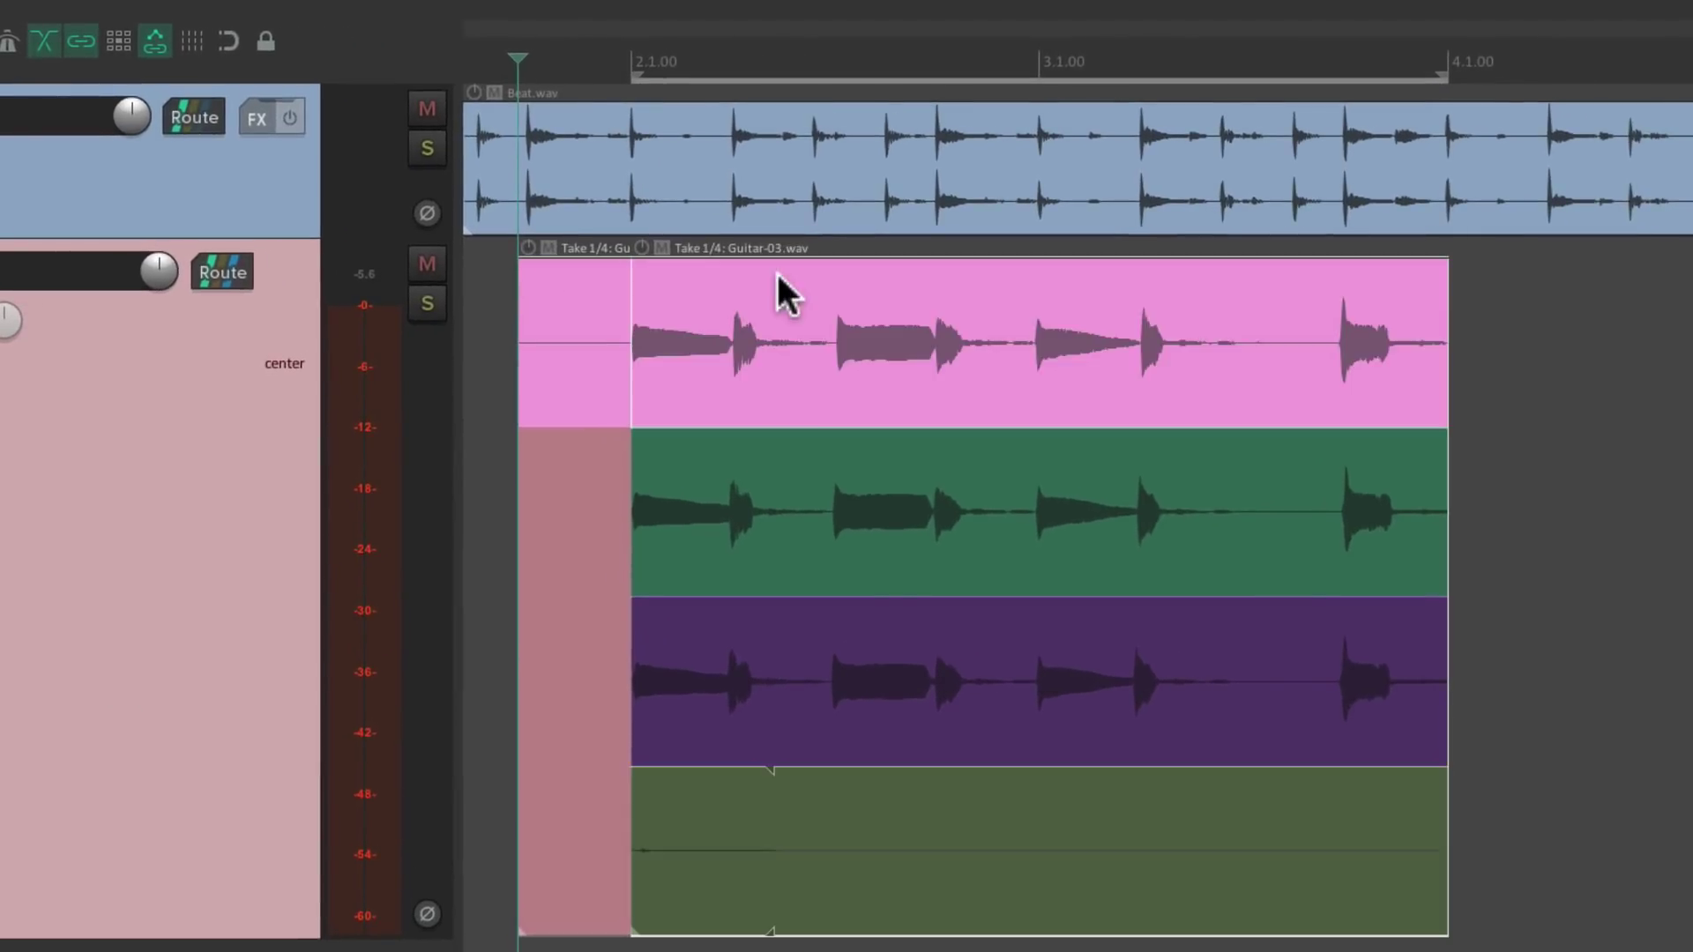
pyautogui.click(937, 414)
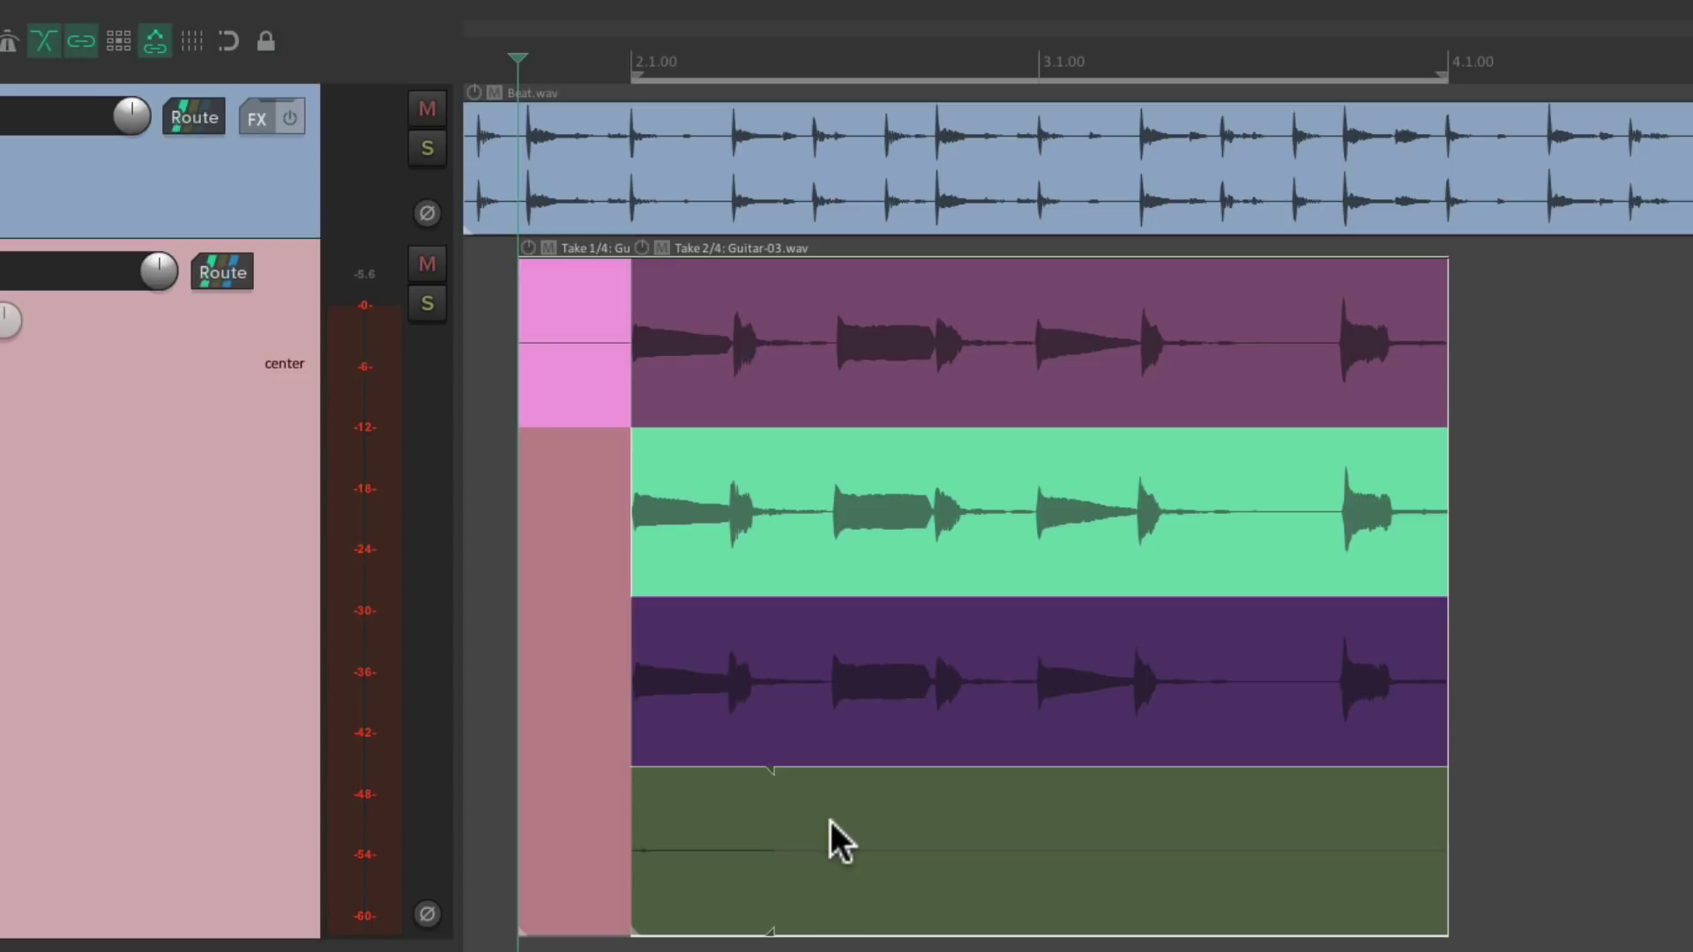
pyautogui.click(781, 808)
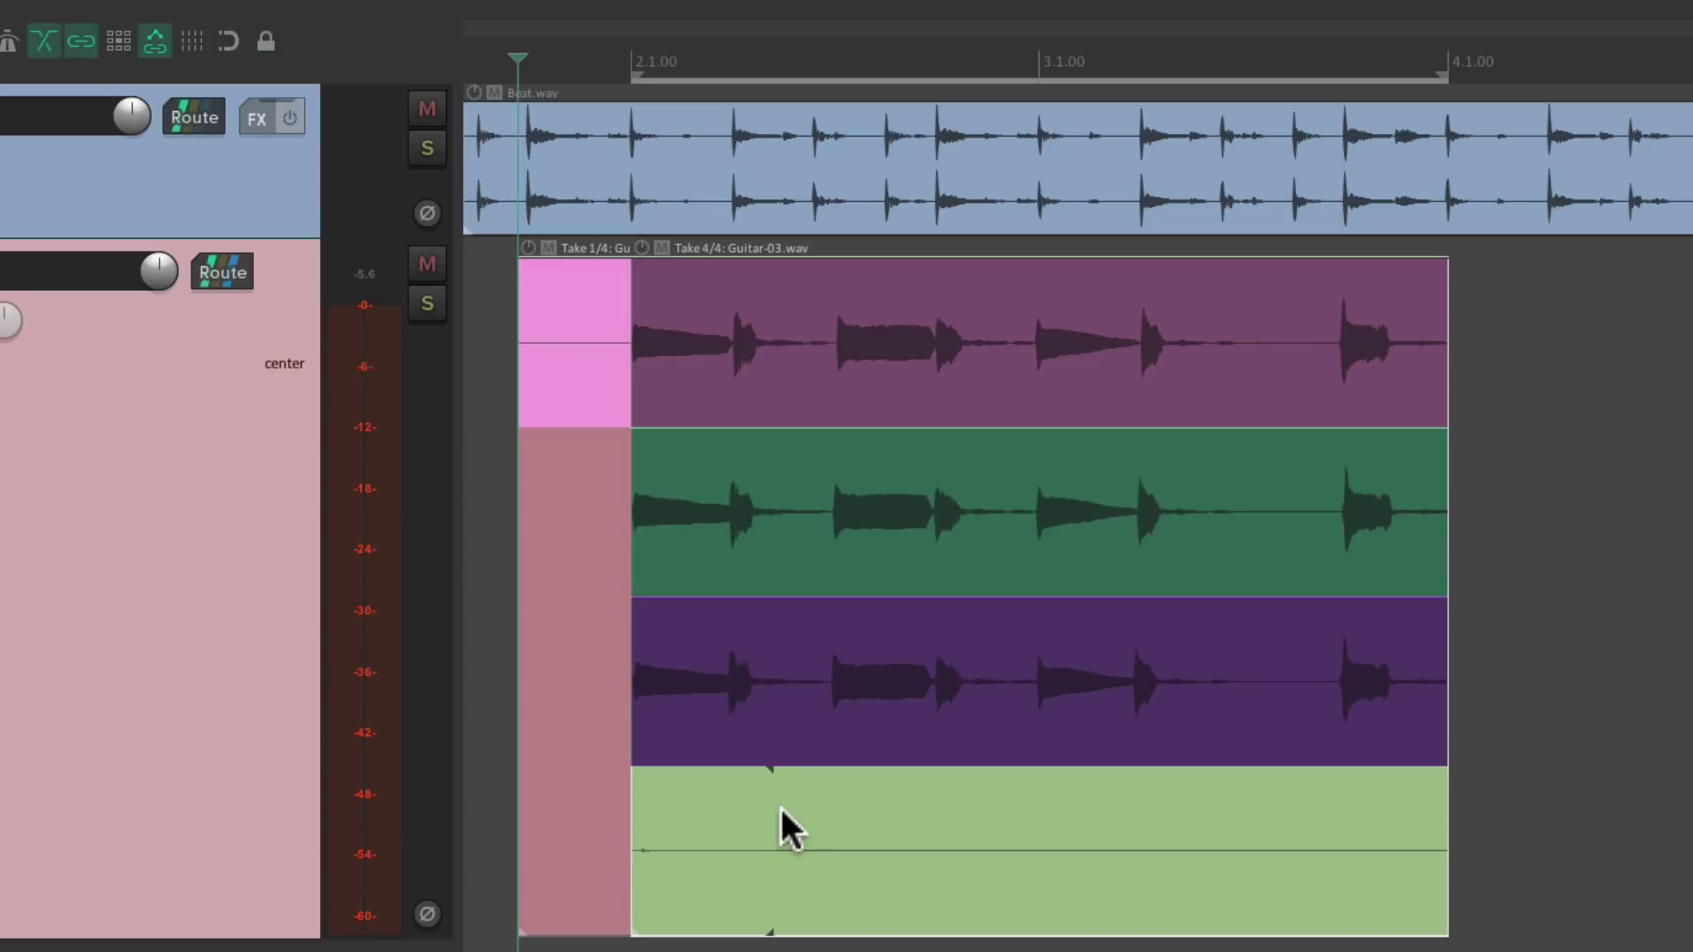
pyautogui.rightClick(781, 807)
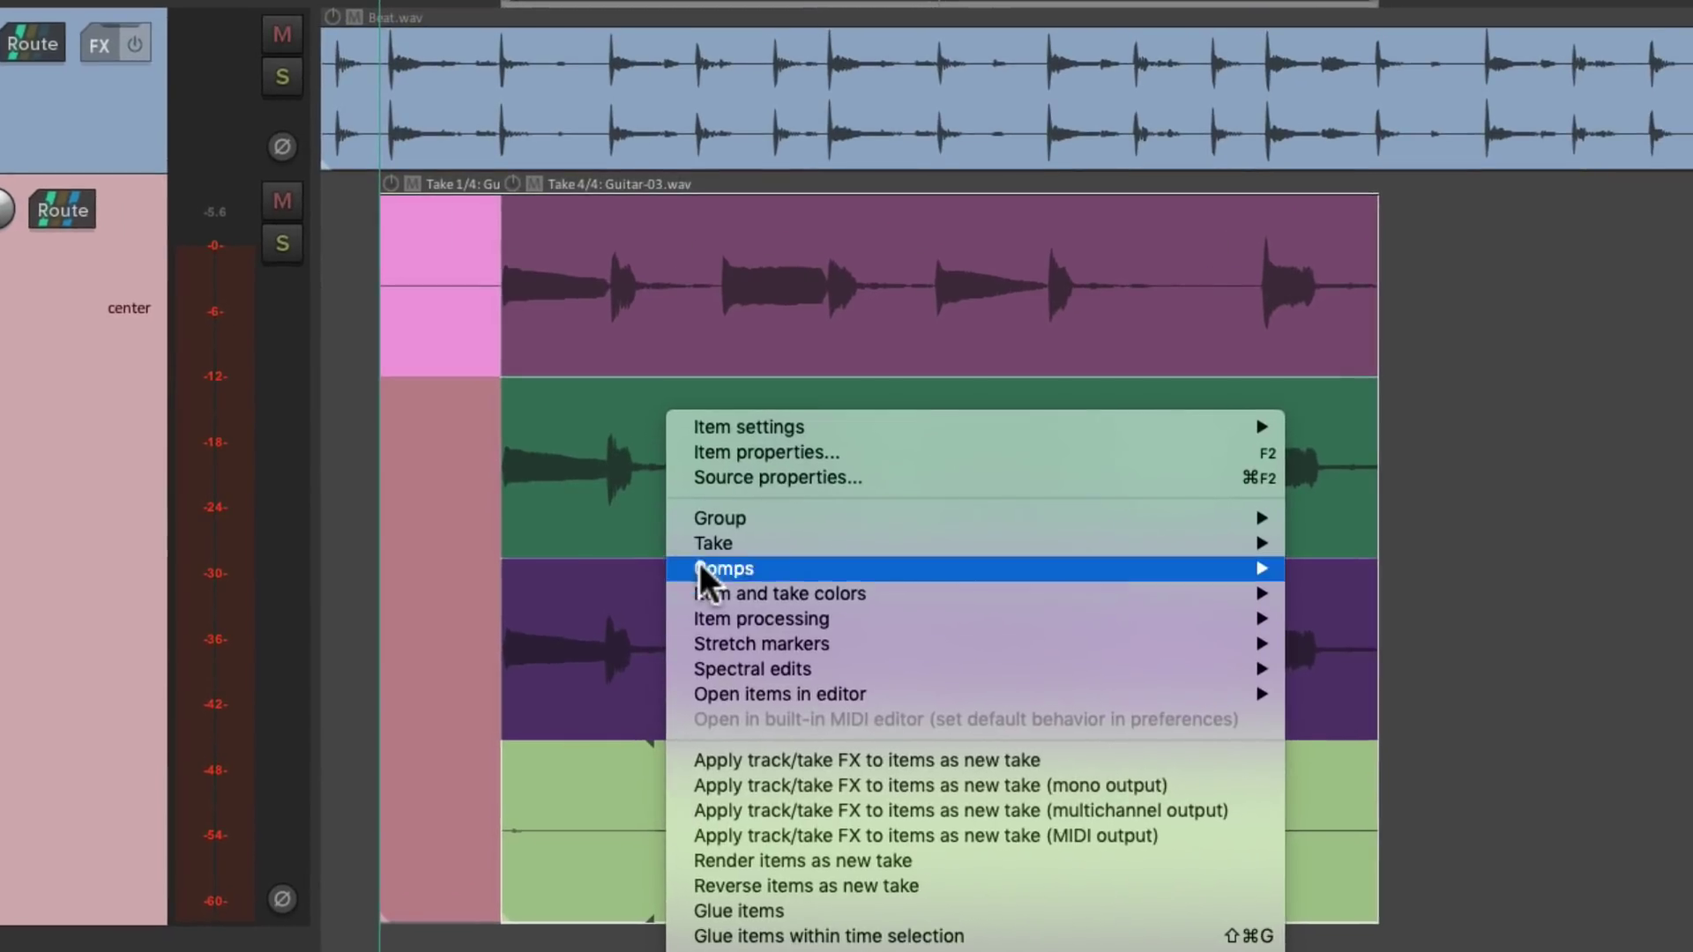
pyautogui.moveTo(816, 582)
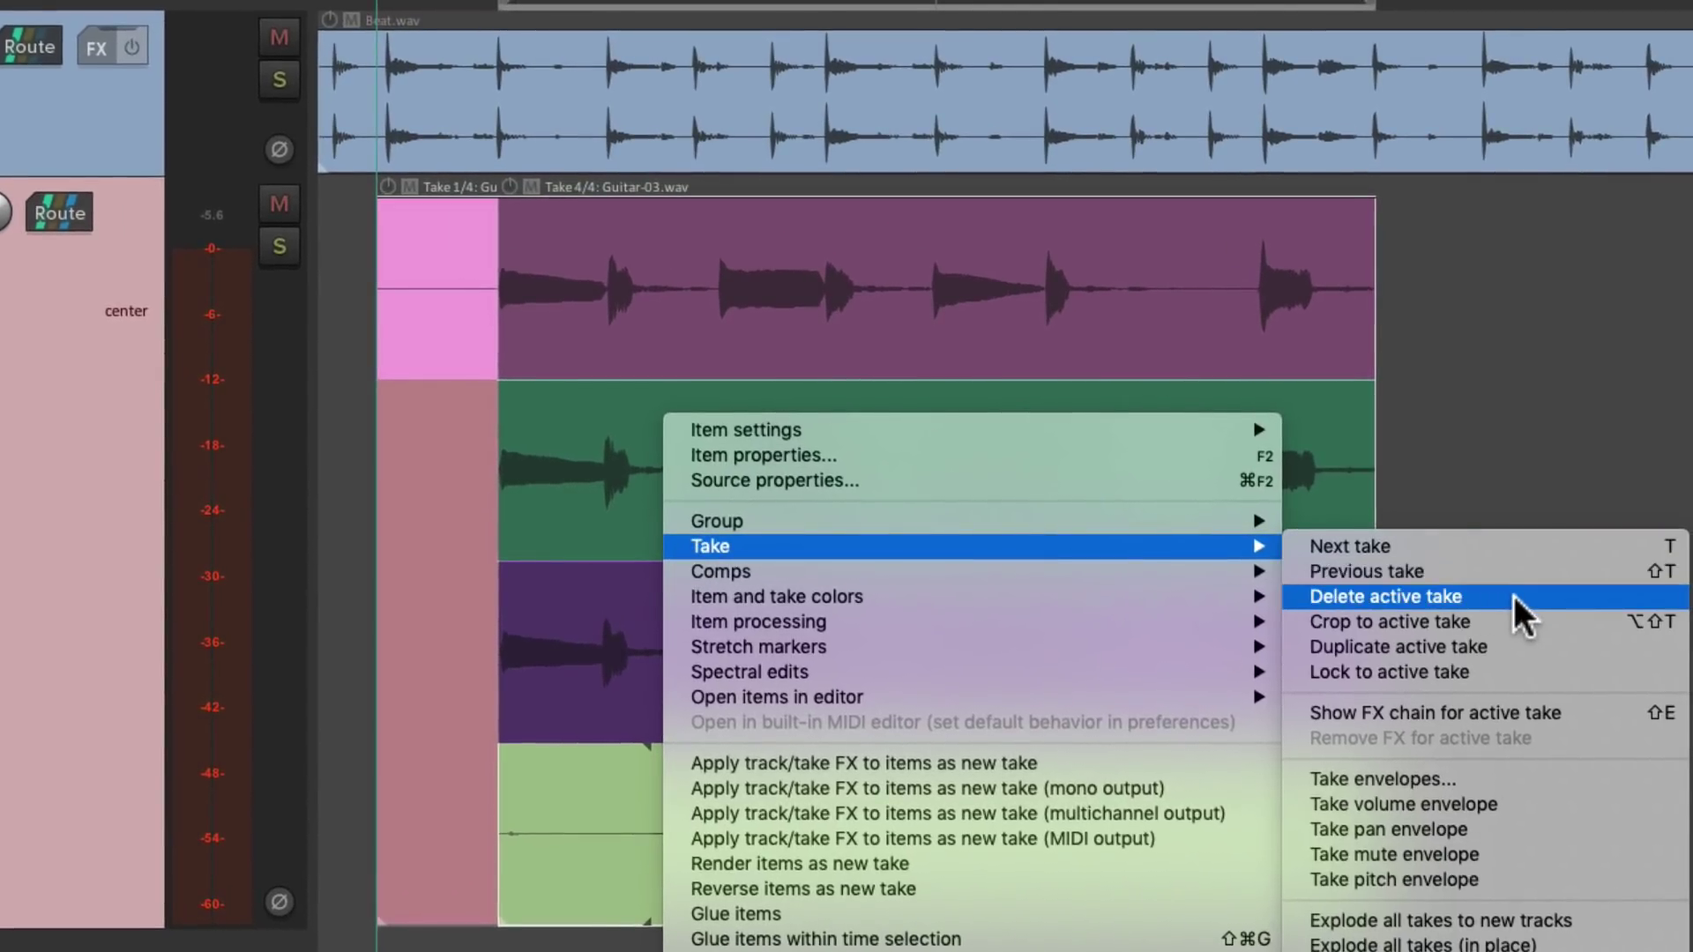
pyautogui.click(1515, 596)
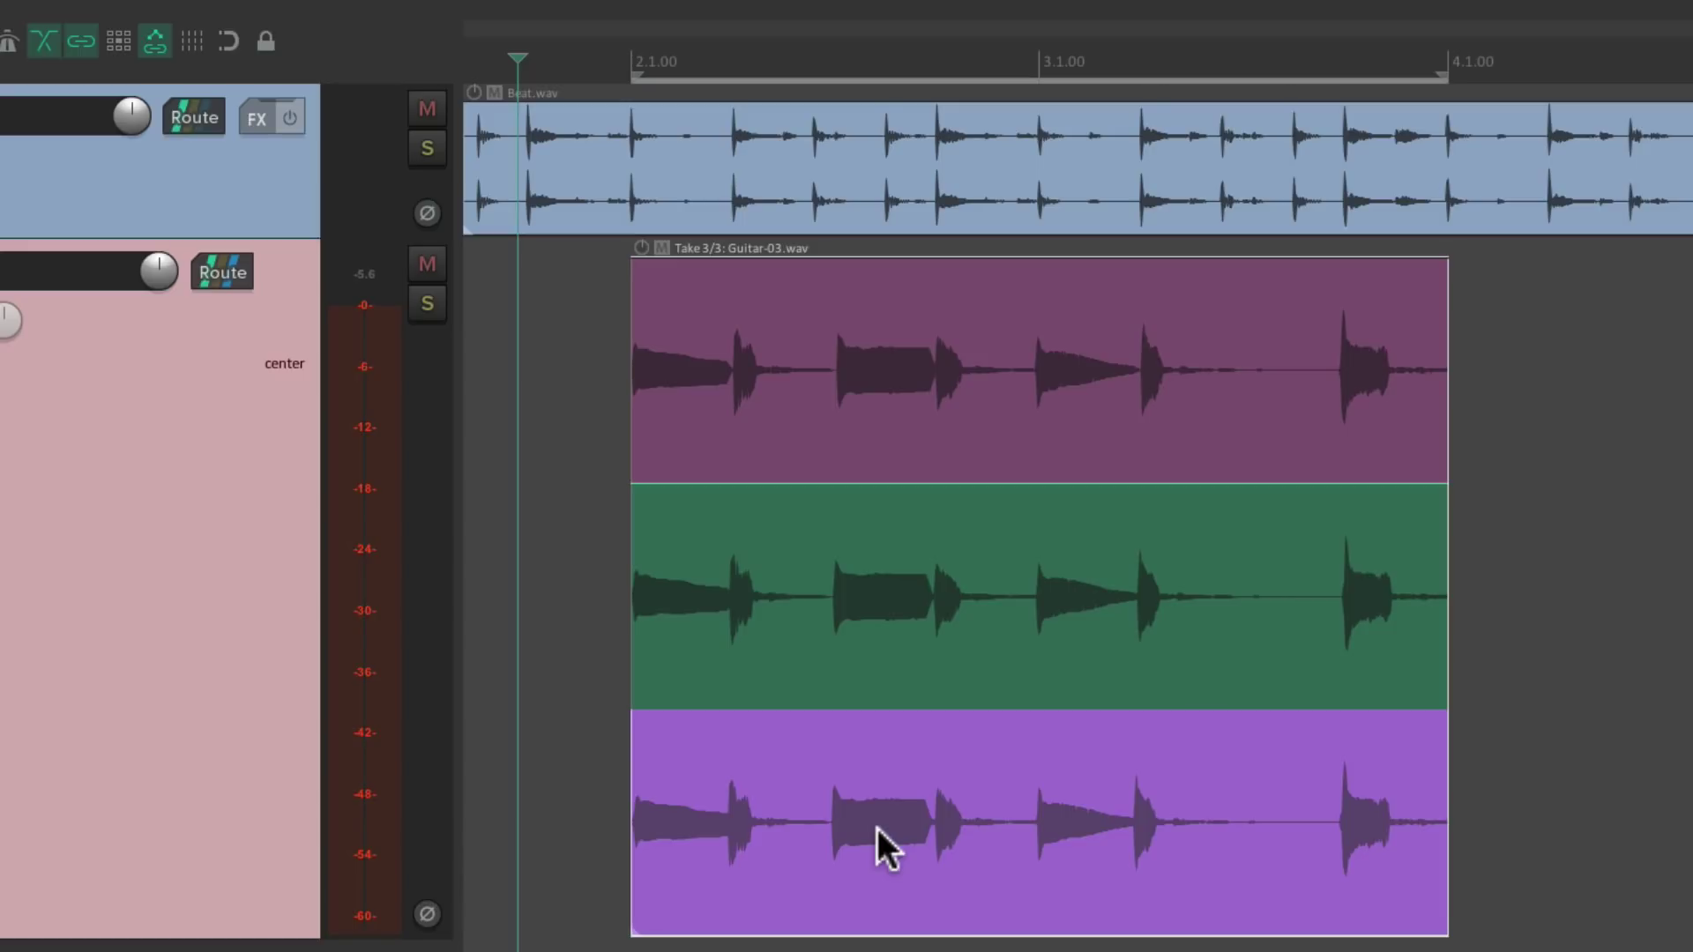
# Play the project while switching the guitar item between takes 1, 2 and 3, stopping with take 3 active
pyautogui.click(749, 289)
pyautogui.press('space')
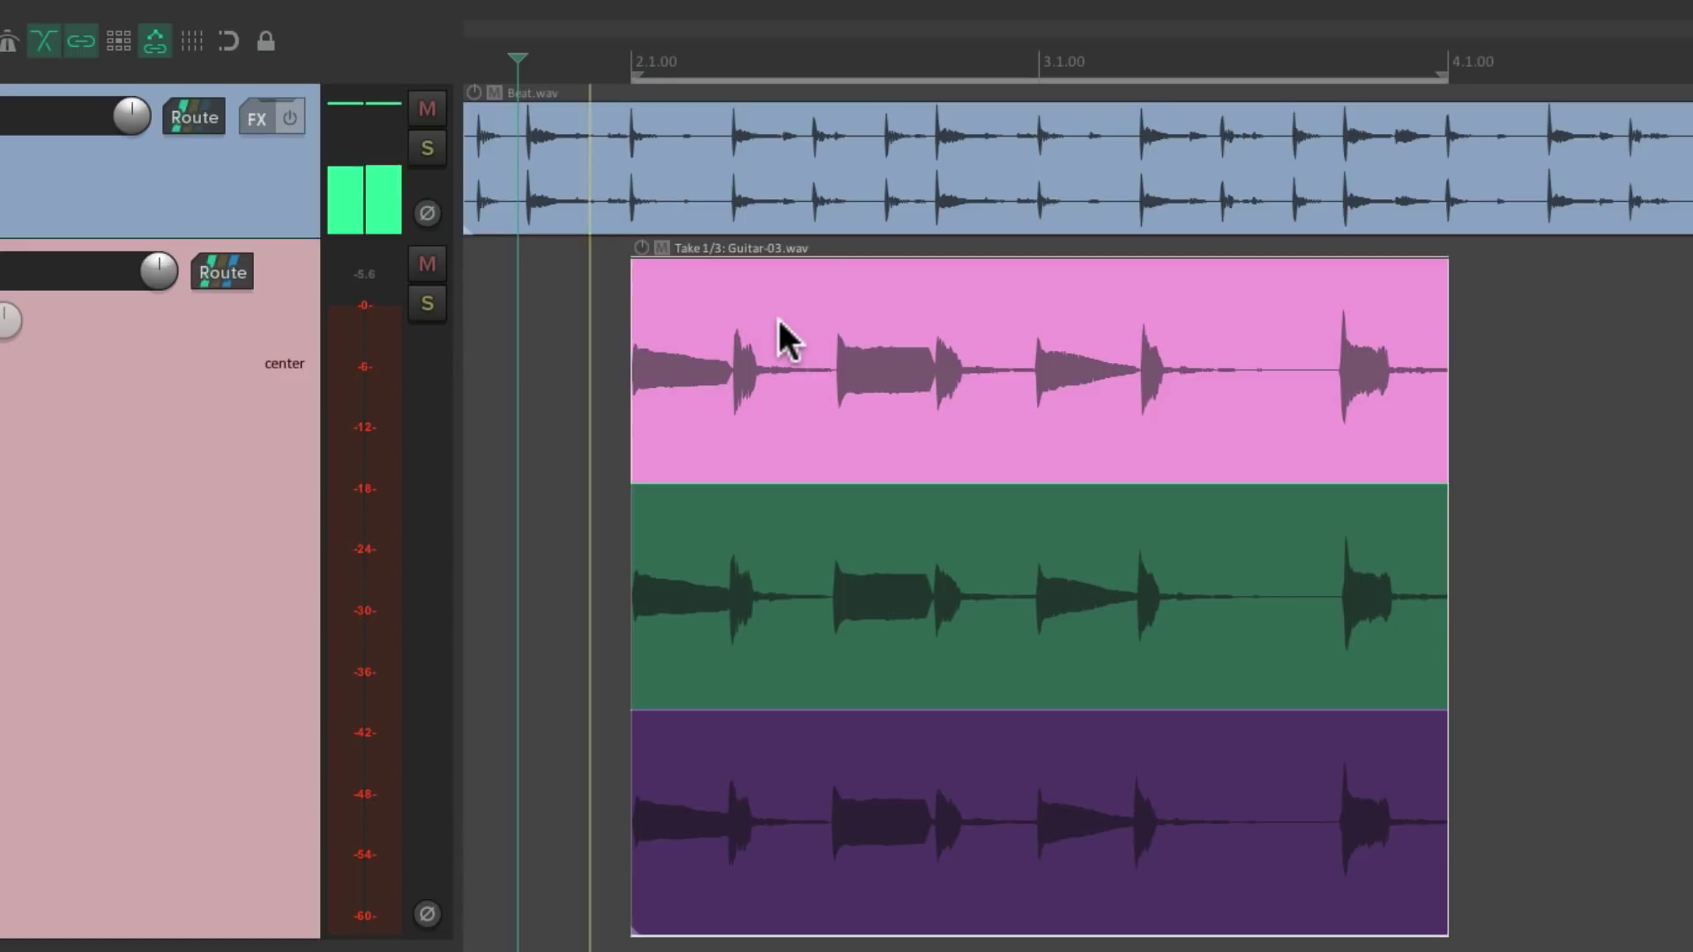
pyautogui.click(760, 542)
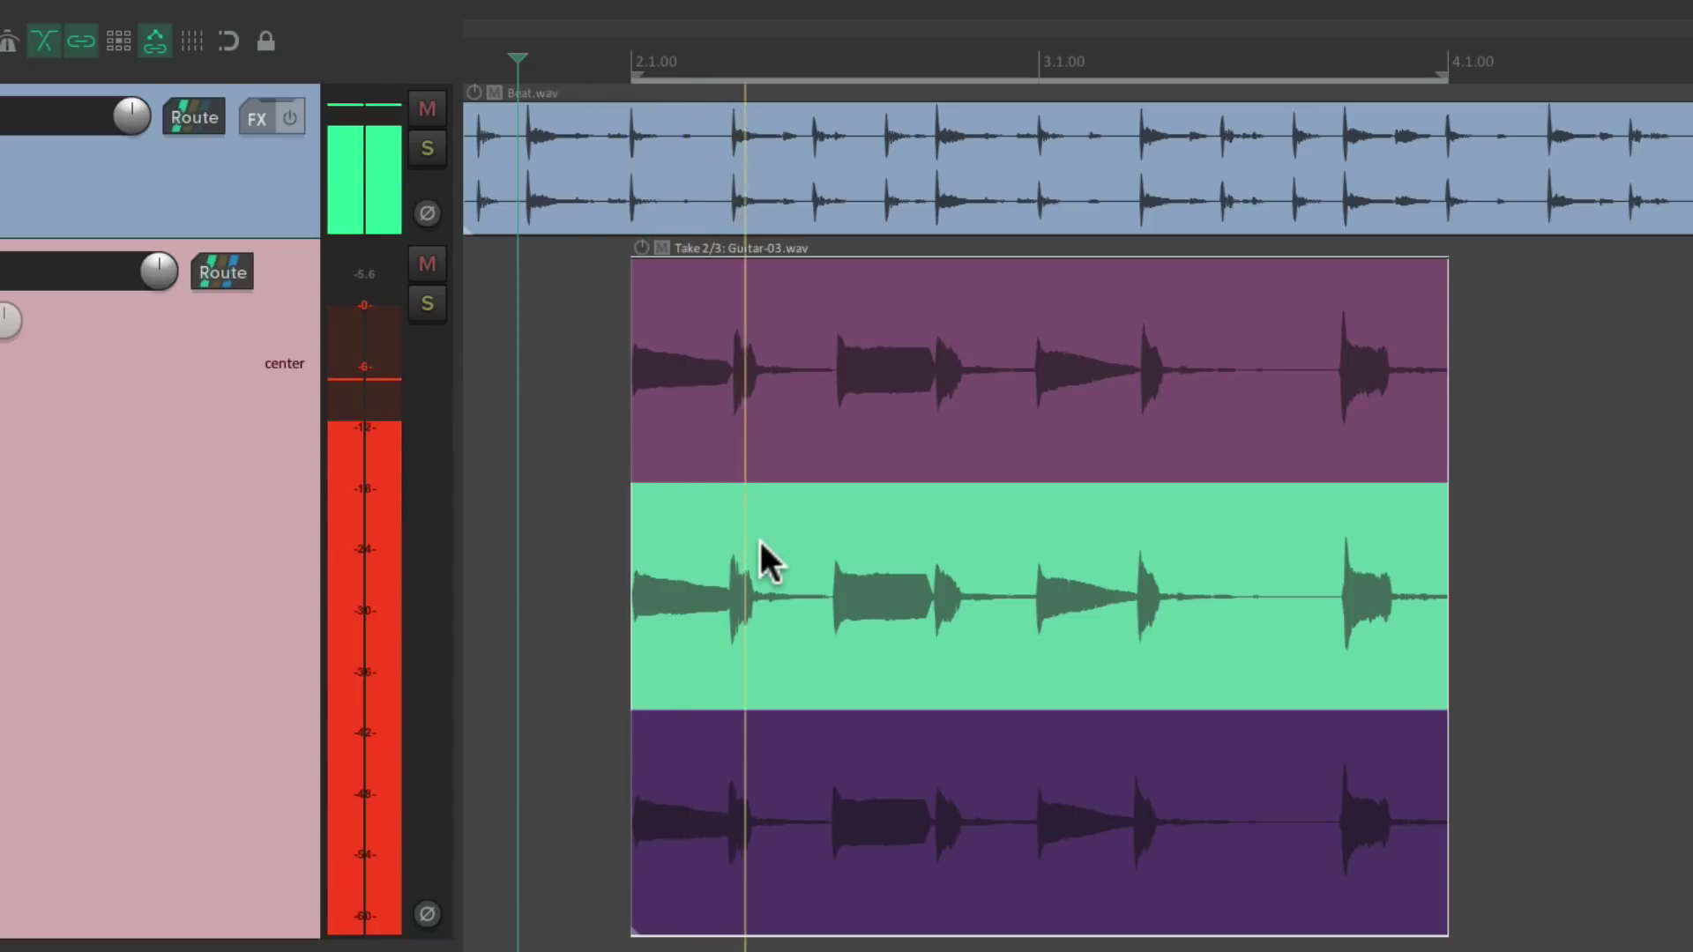
pyautogui.click(765, 741)
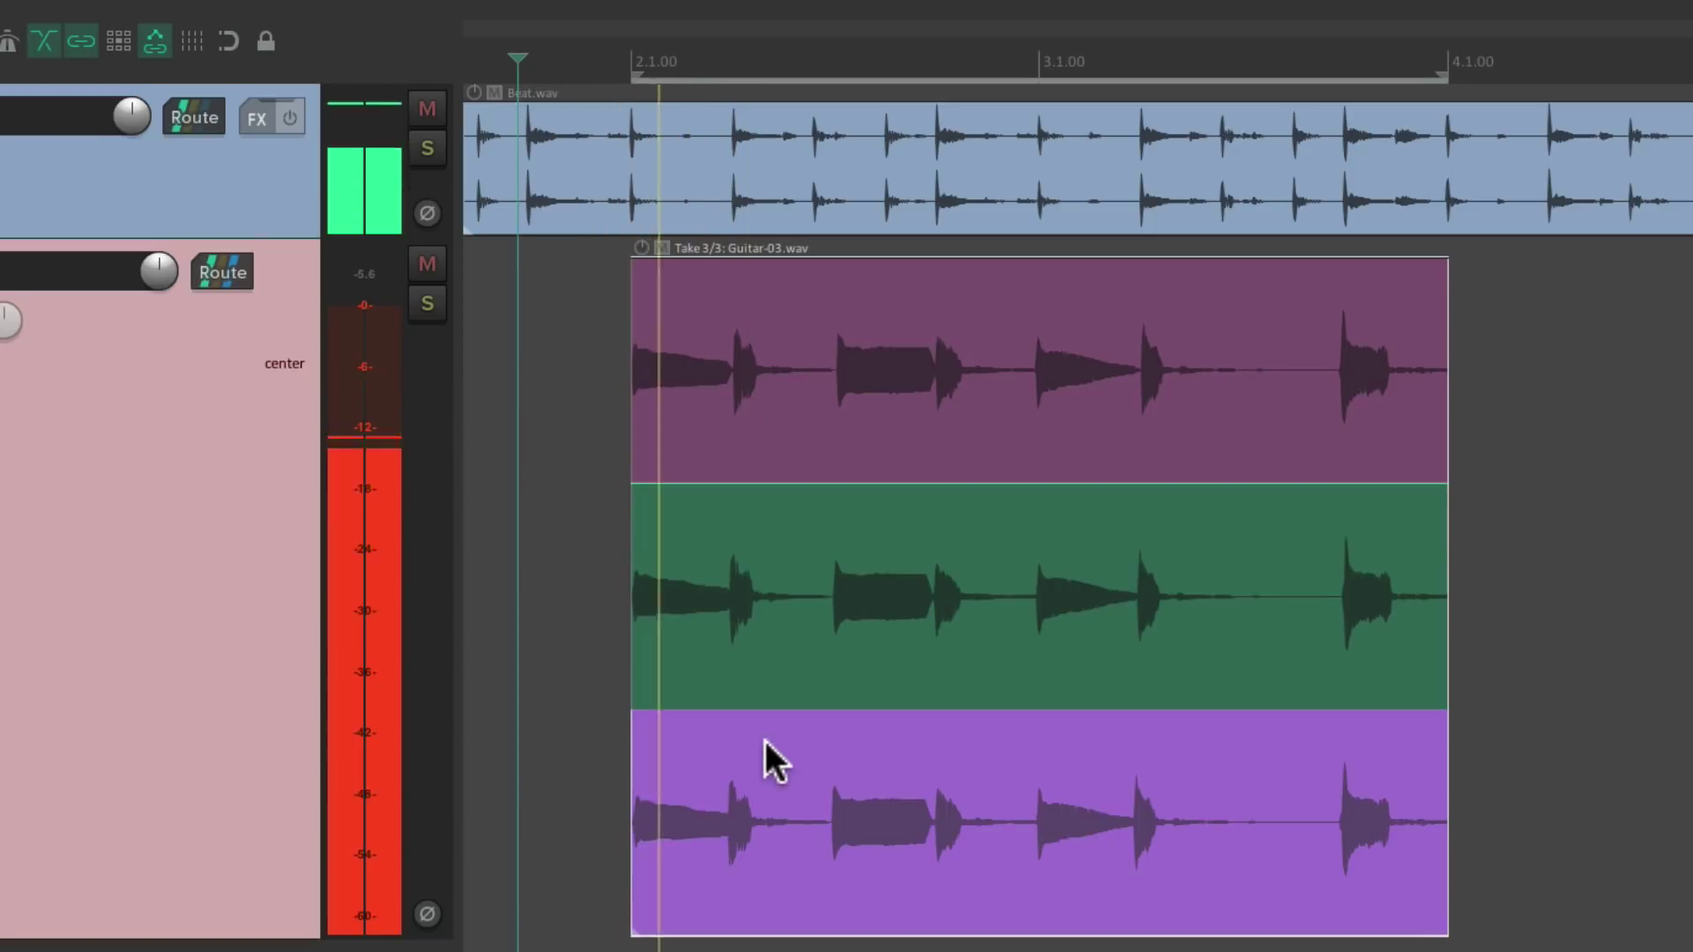
pyautogui.press('space')
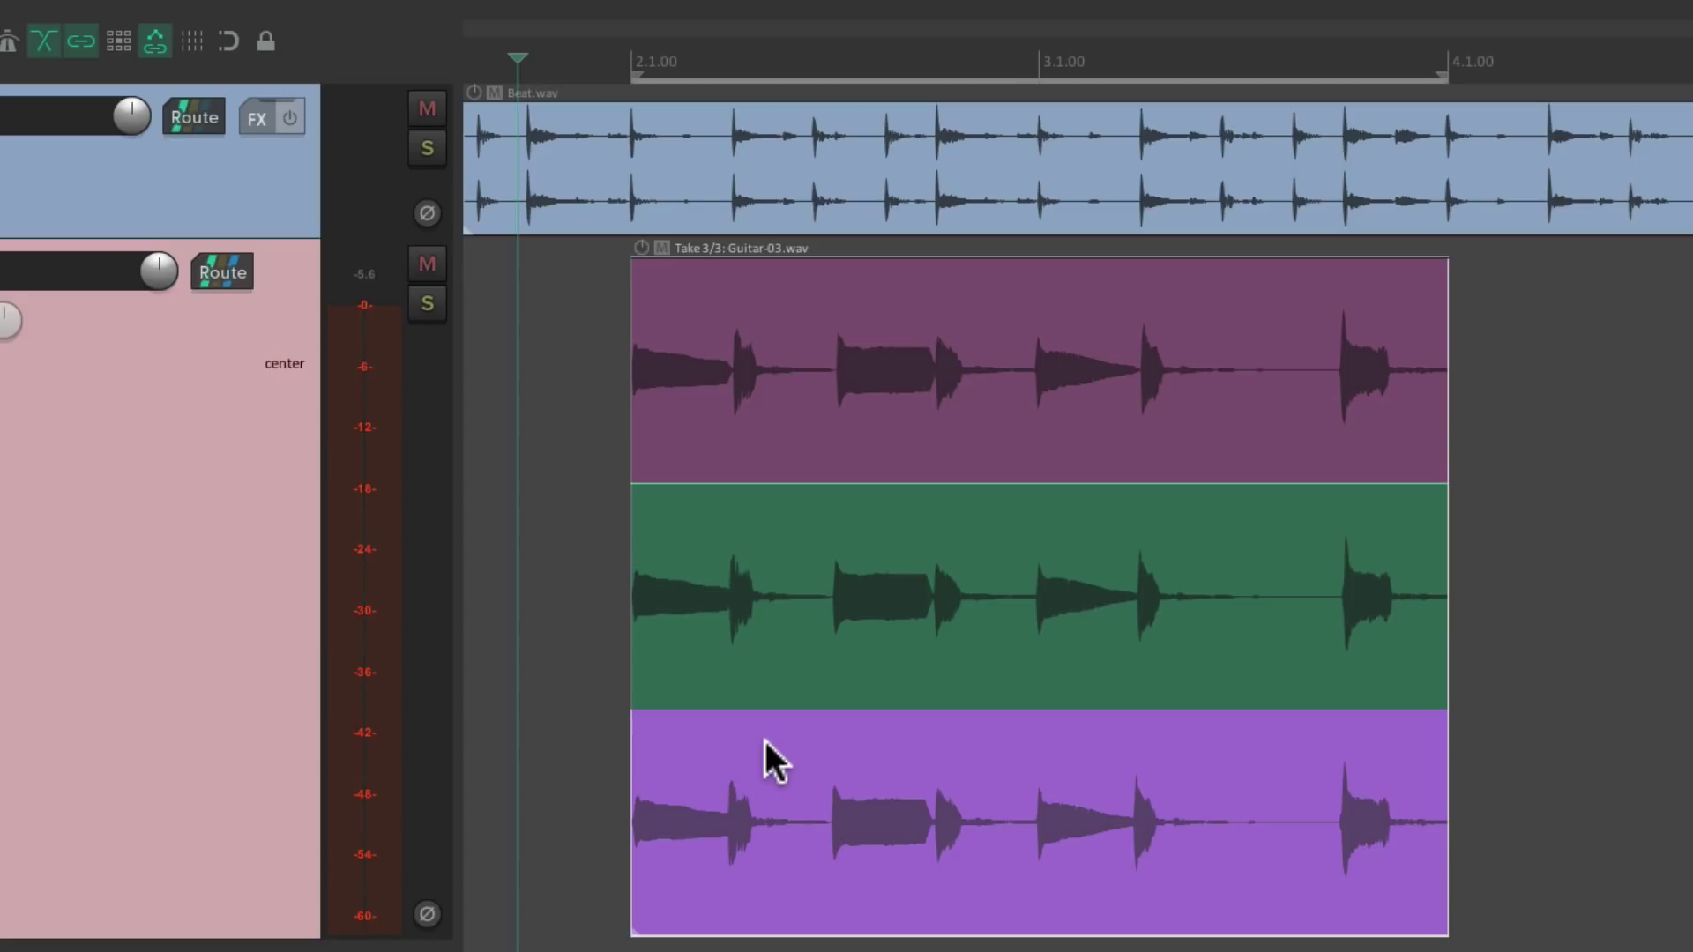
# Split the guitar item into four sections, cutting in the quiet gaps before the second, third and last phrases
pyautogui.press('s')
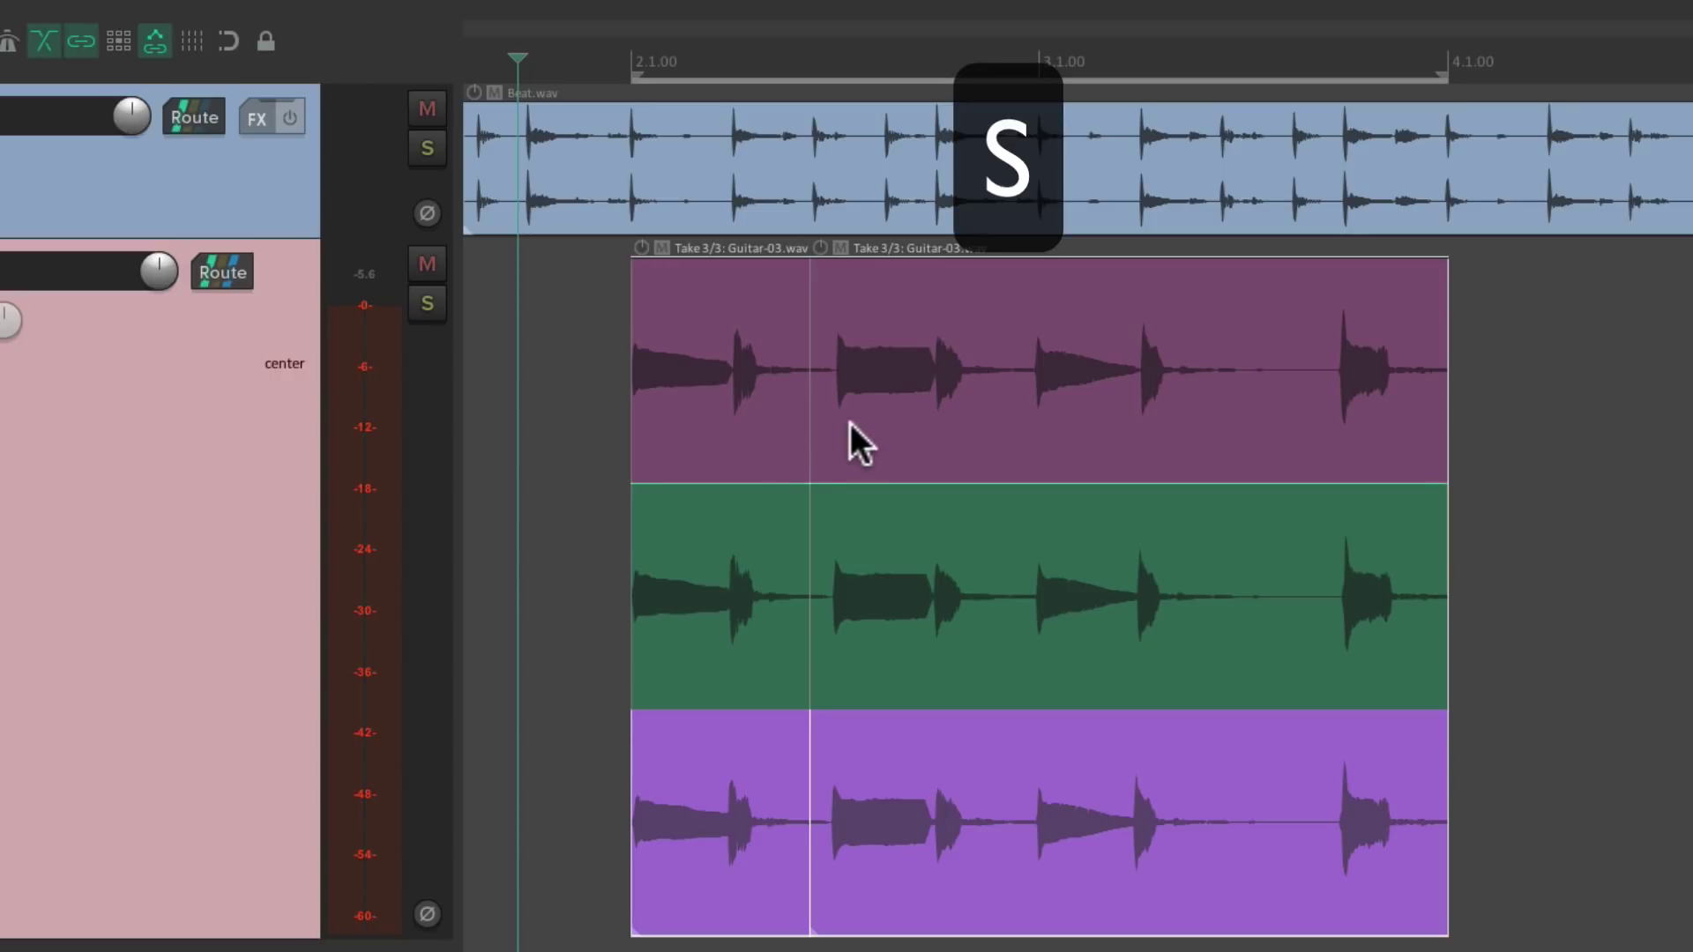
pyautogui.press('s')
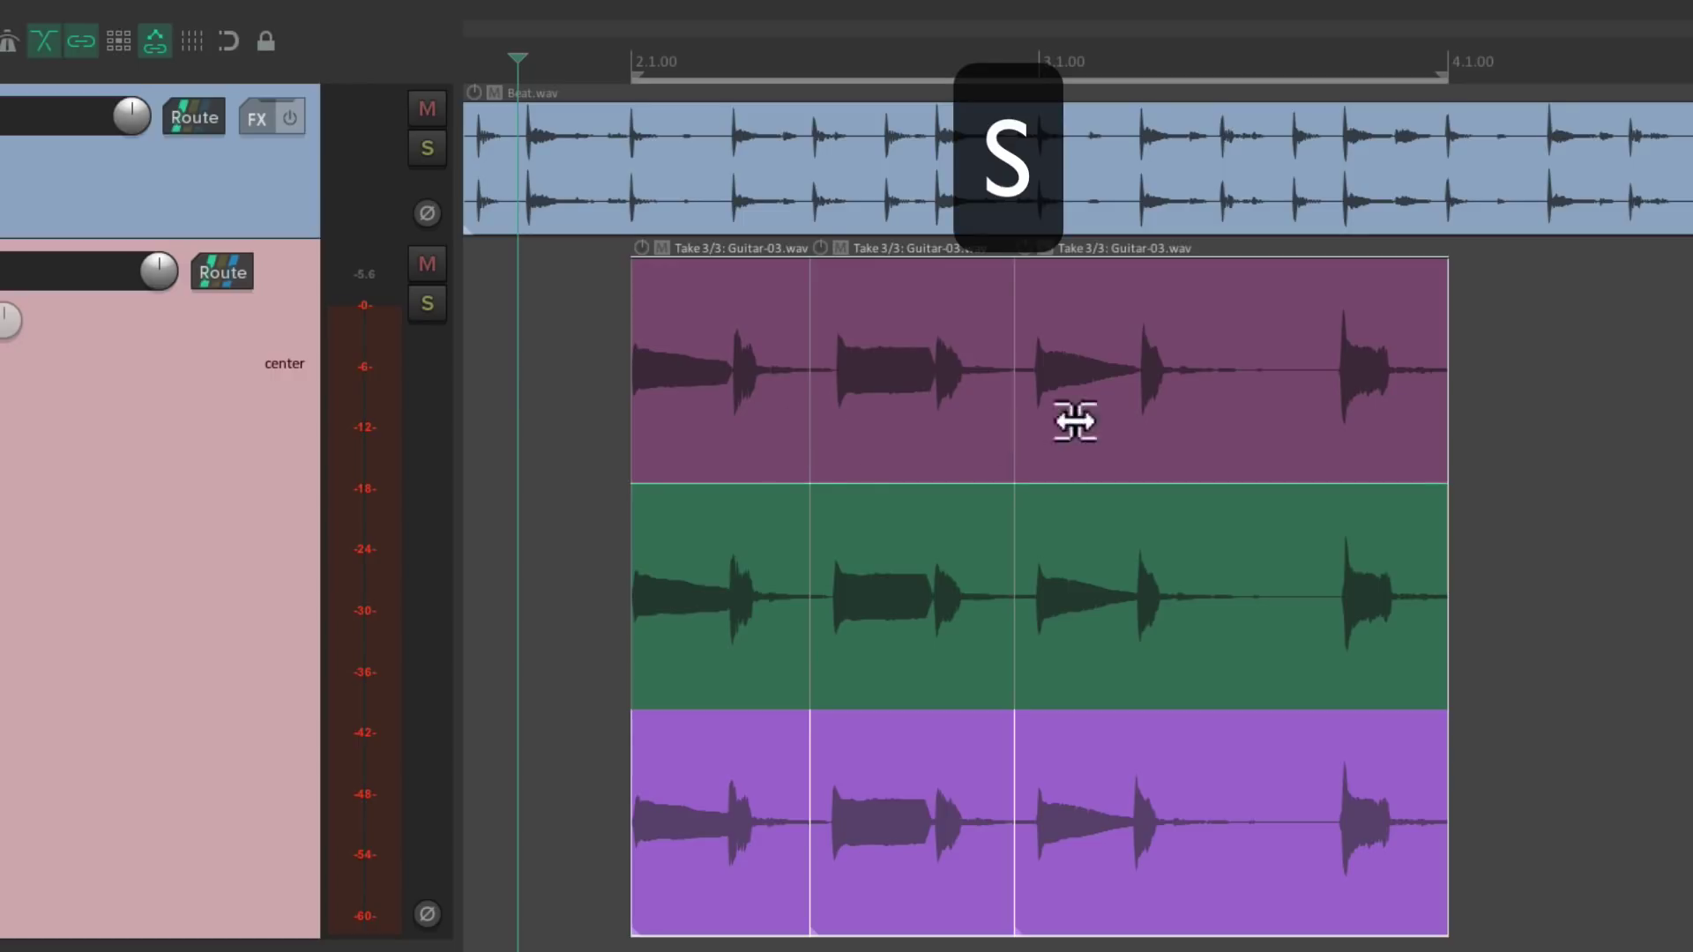
pyautogui.press('s')
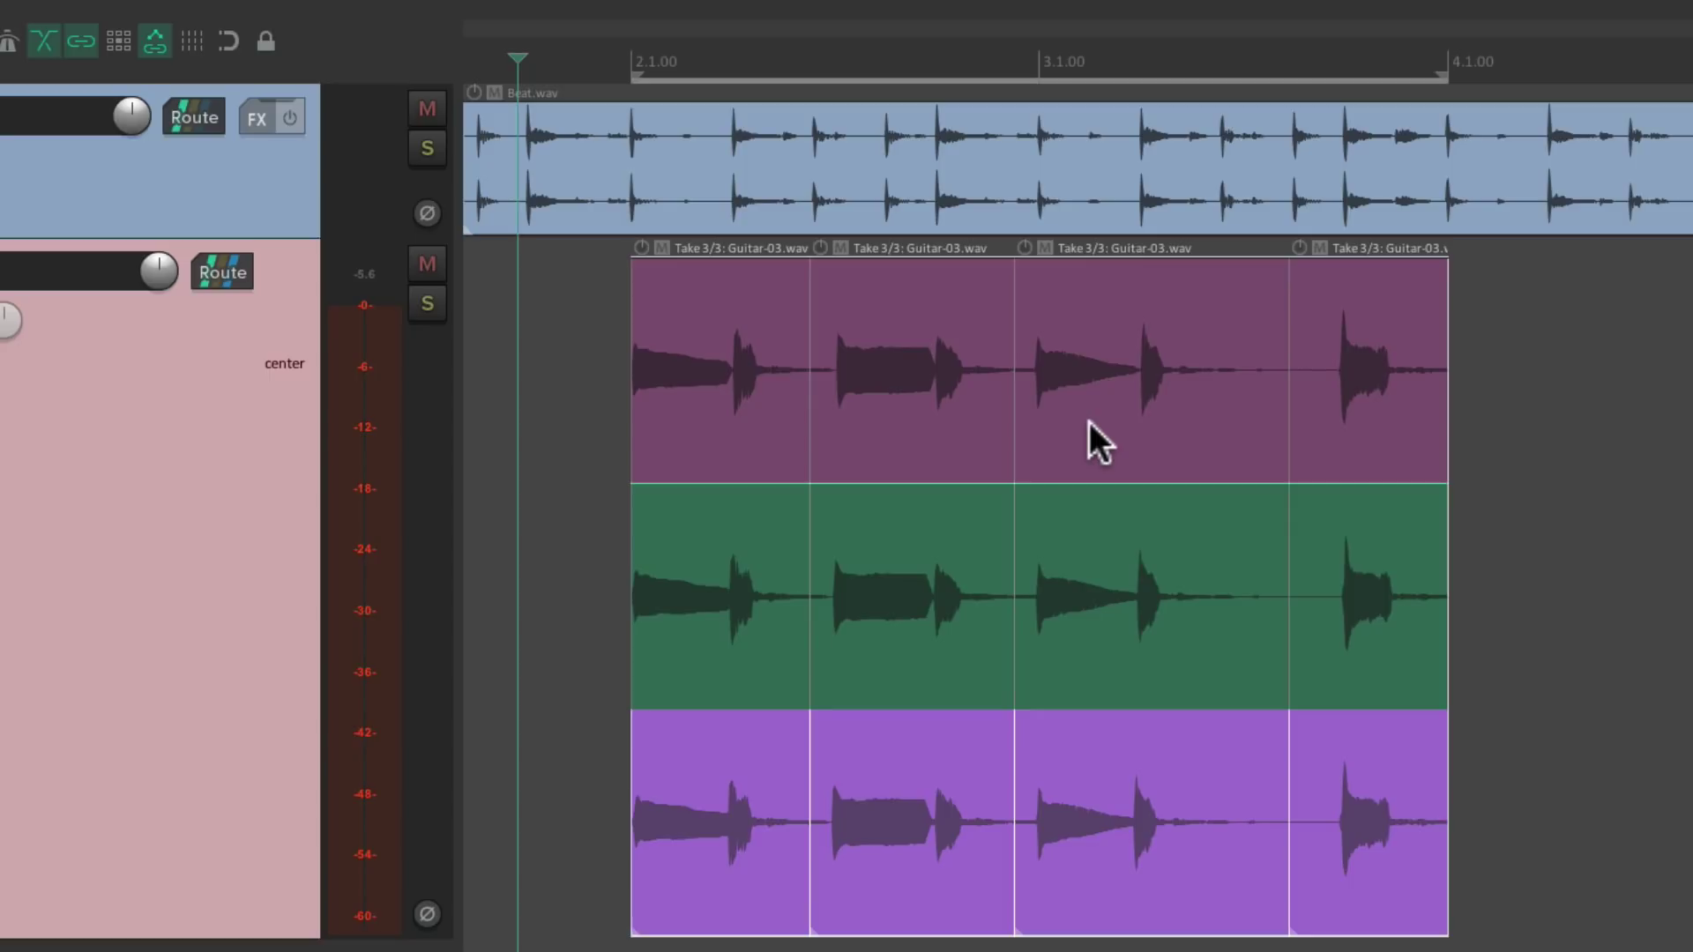
# Comp the guitar part with take 1, take 2, take 3 and take 2 across the four sections, and play it back
pyautogui.click(692, 303)
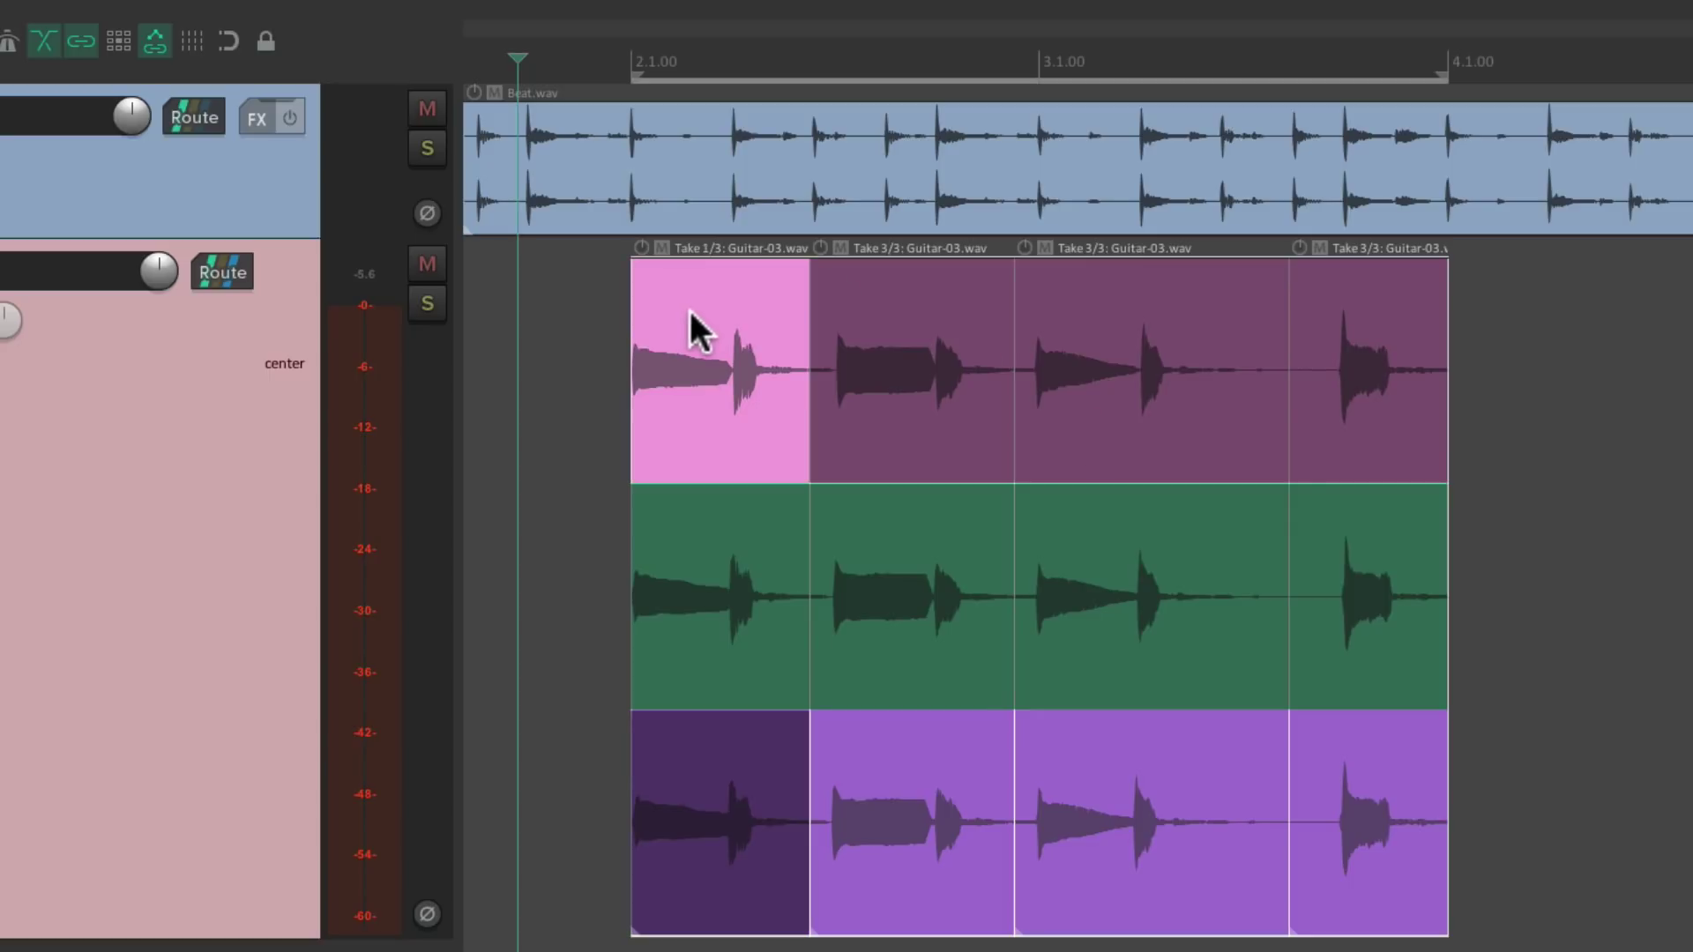
pyautogui.press('space')
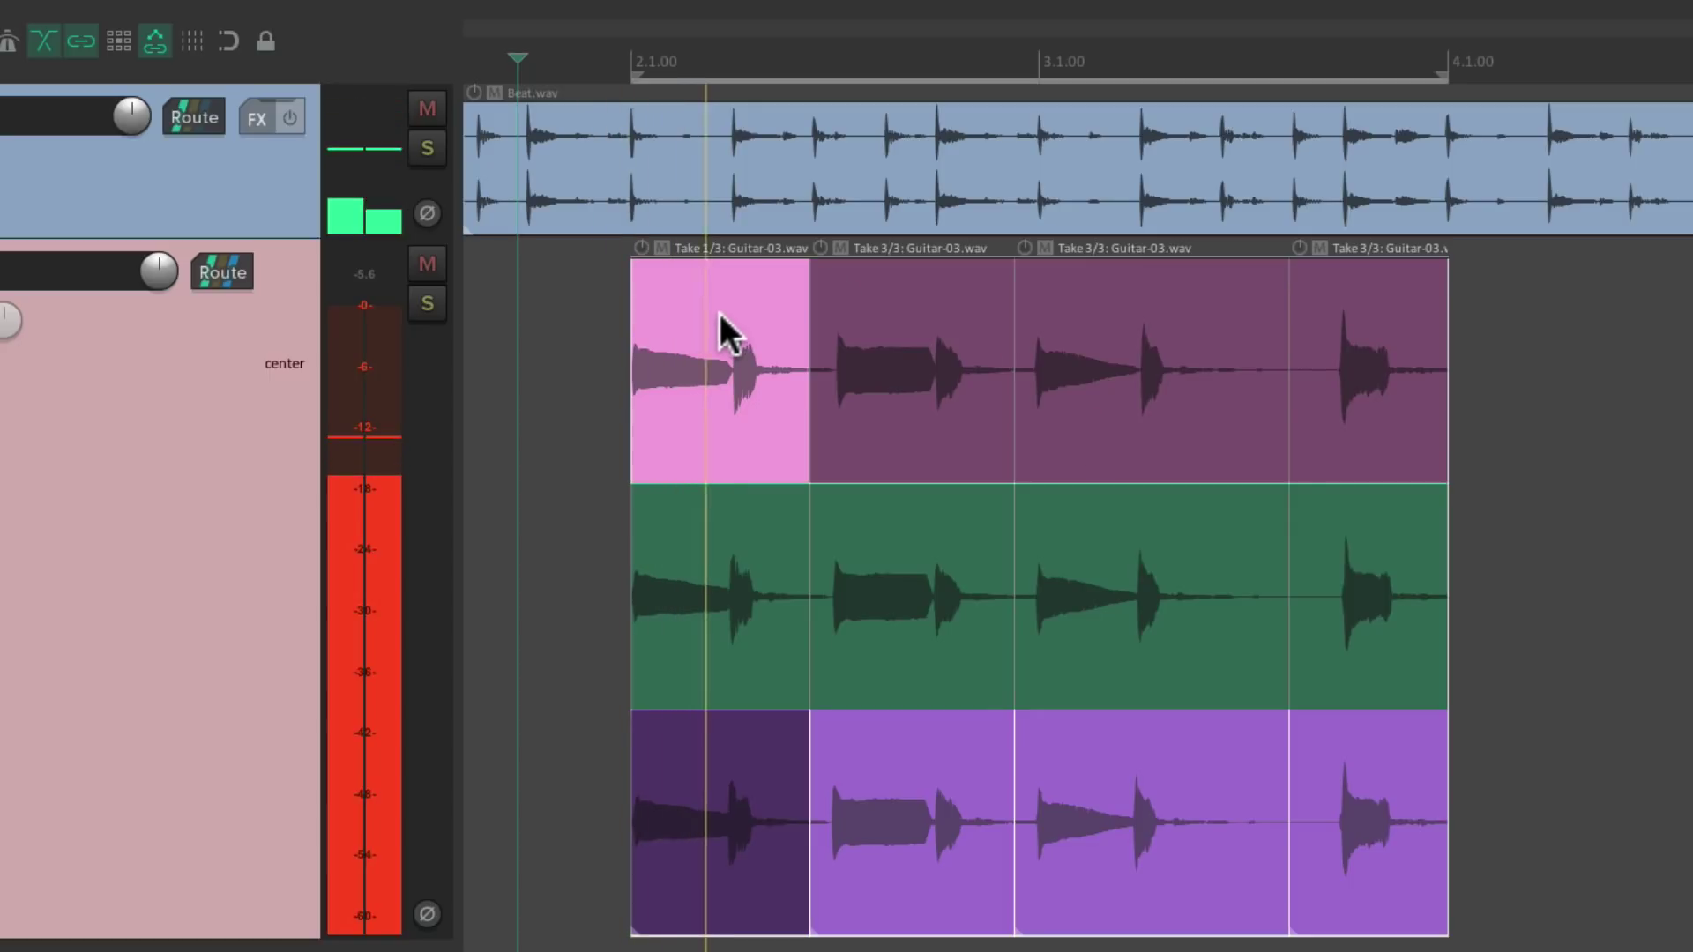
pyautogui.click(893, 518)
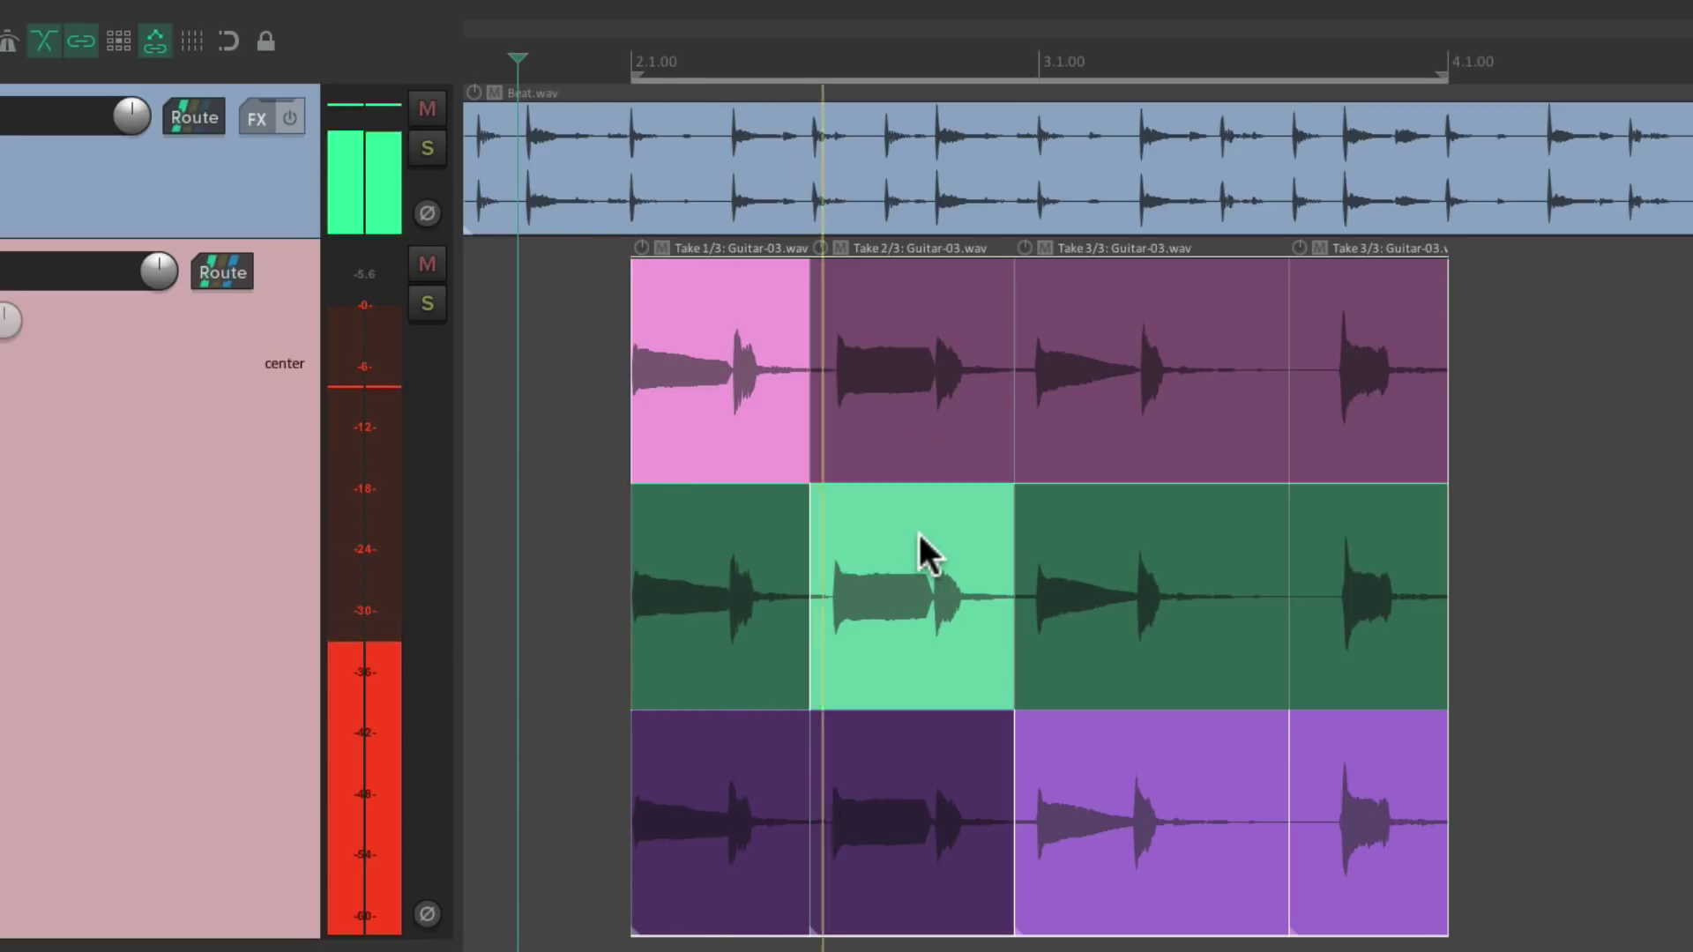
pyautogui.press('space')
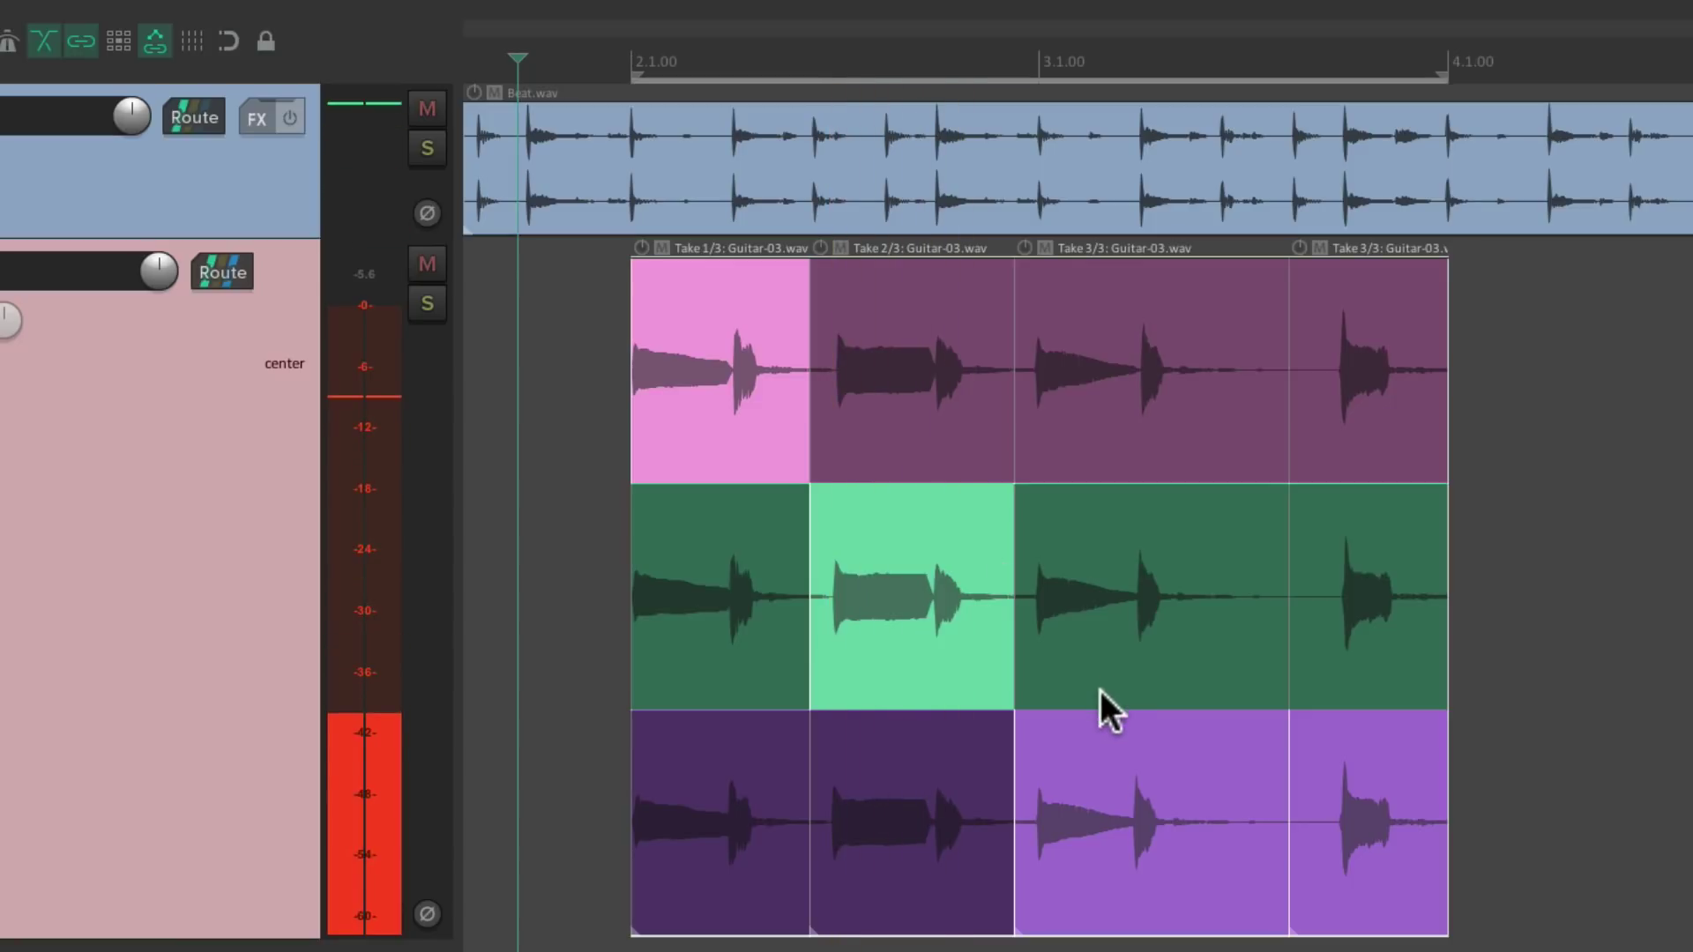
pyautogui.click(1102, 768)
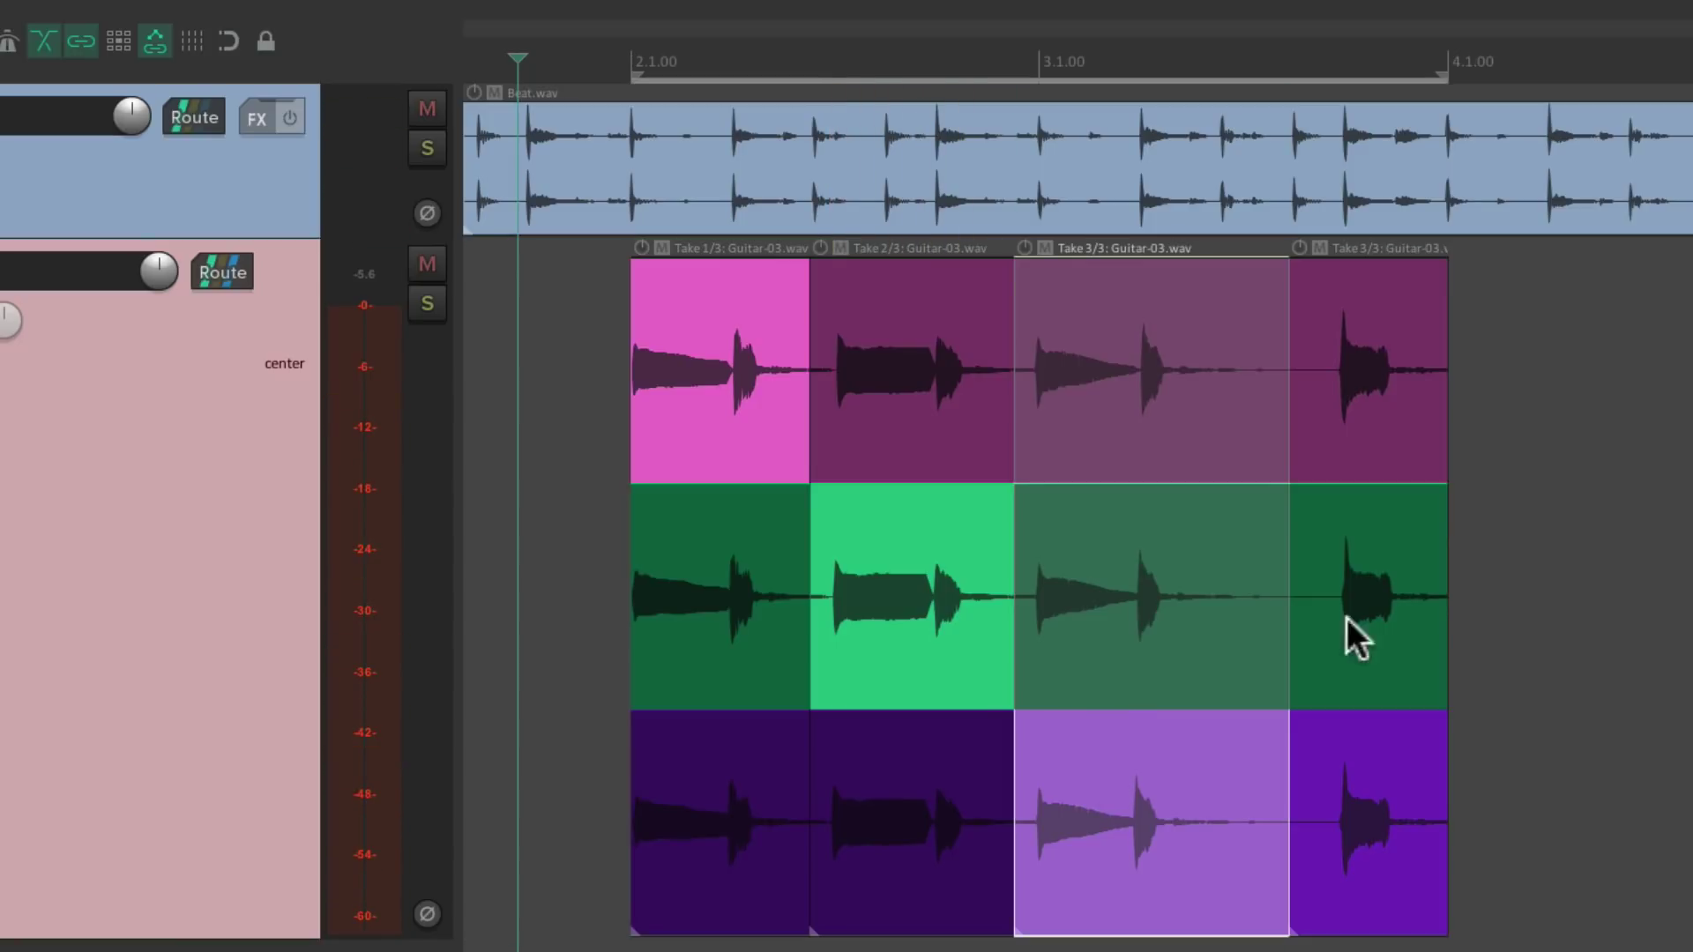
pyautogui.click(1365, 525)
pyautogui.press('space')
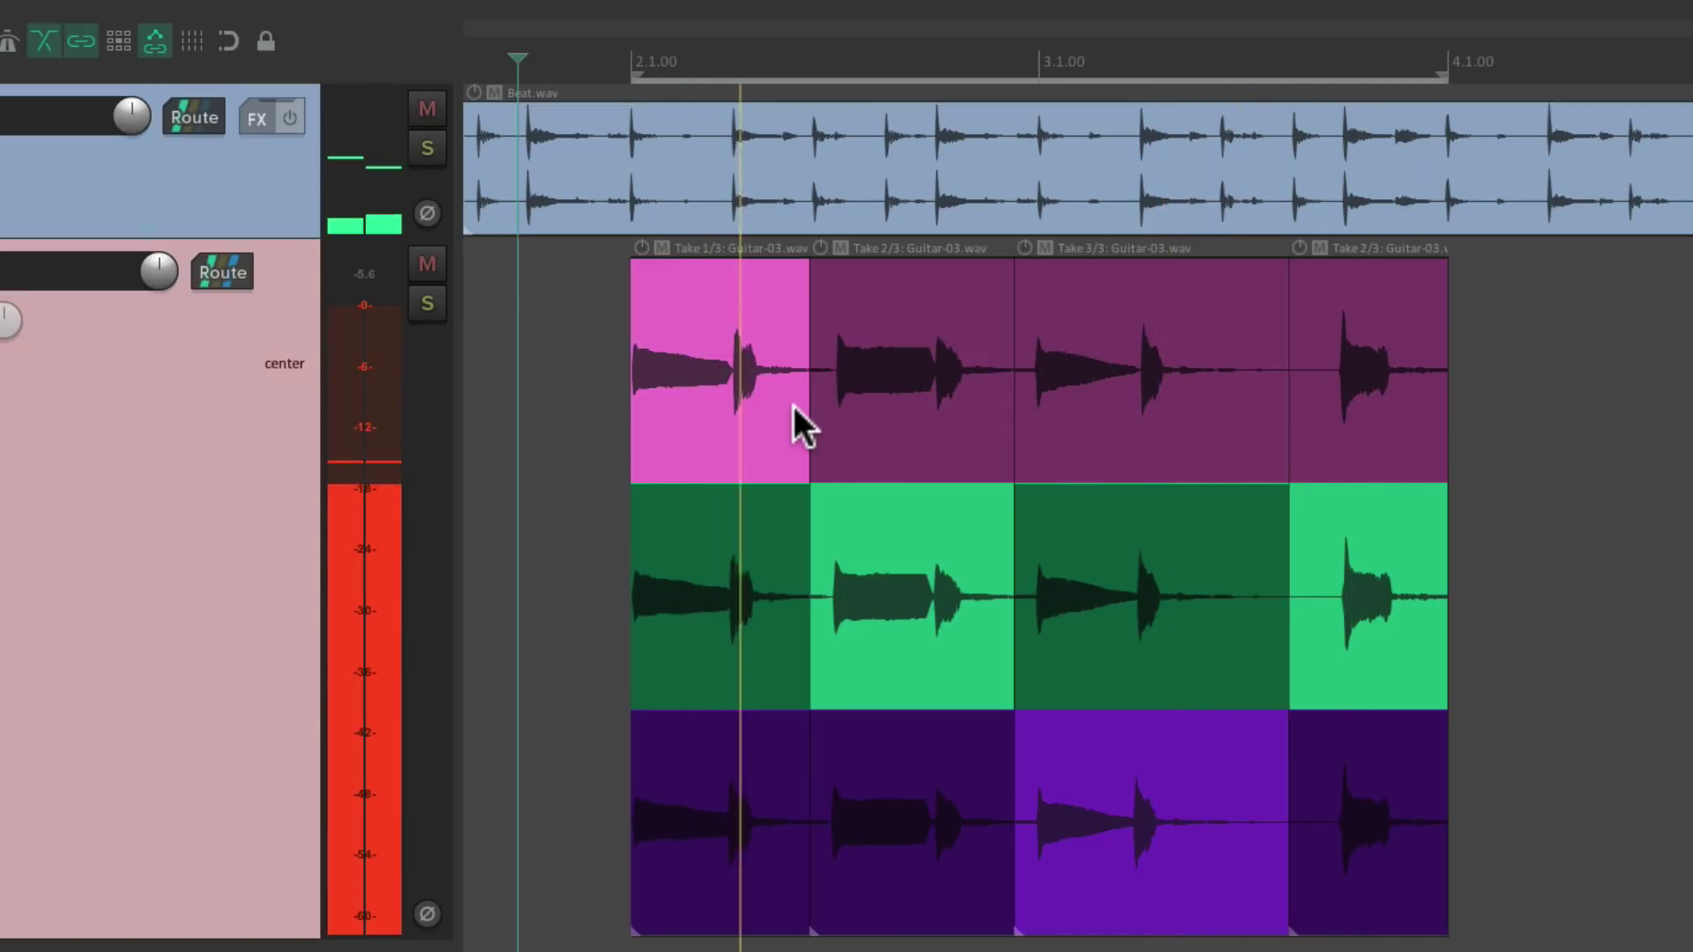
pyautogui.press('space')
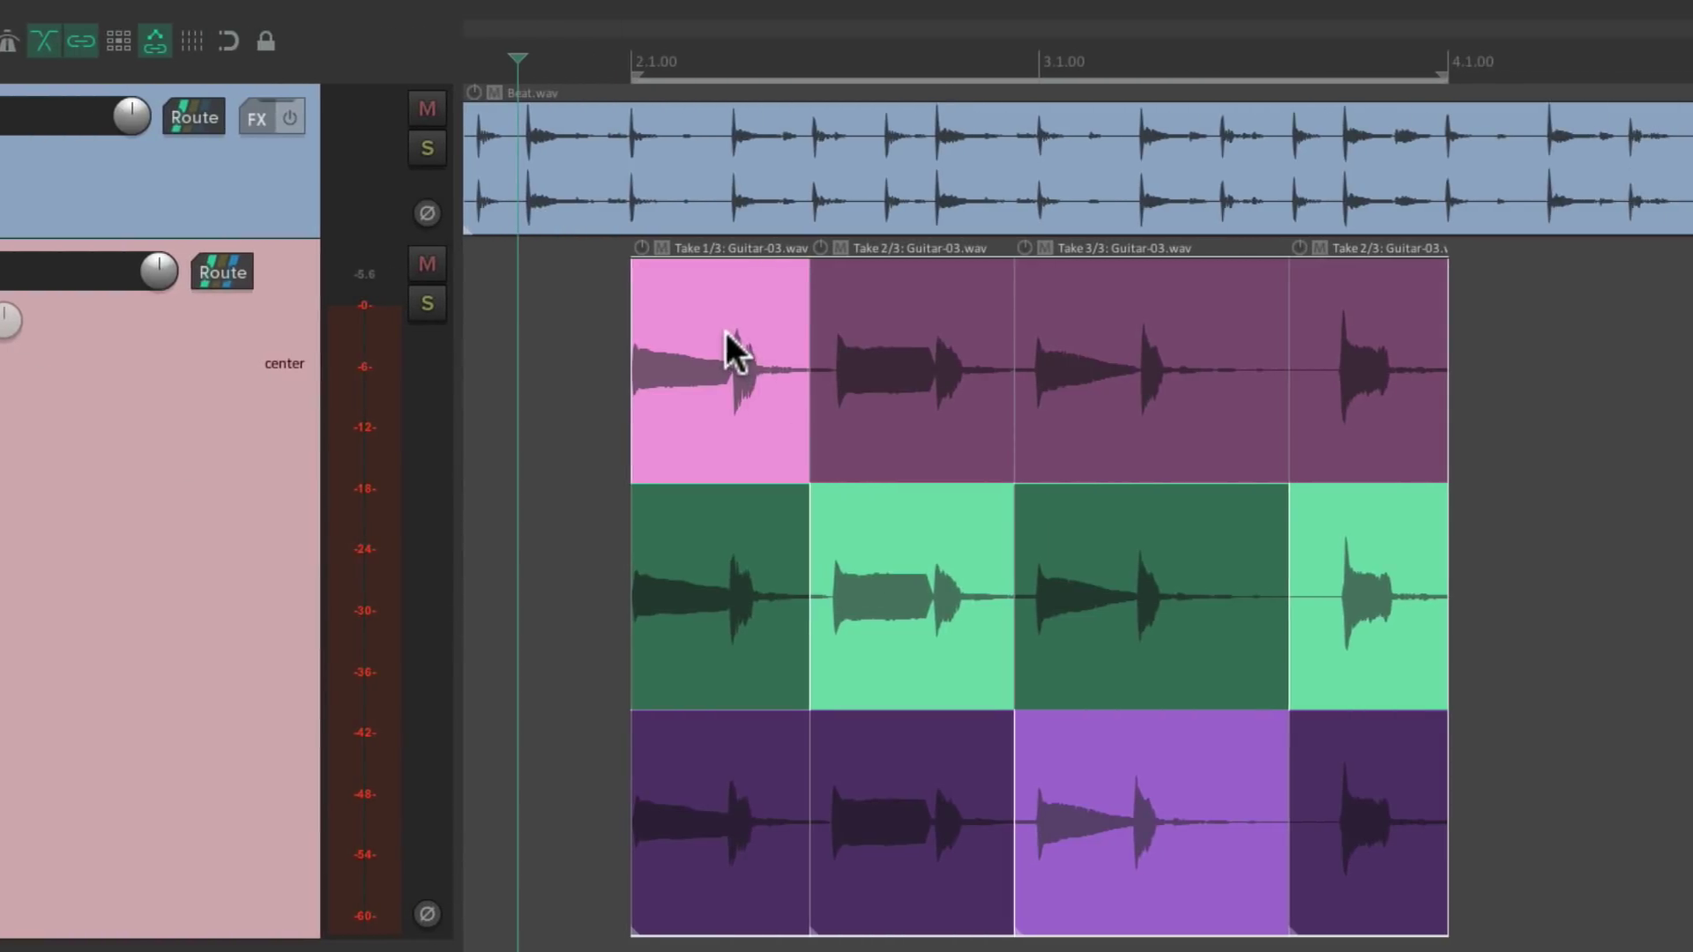
# Lock all four guitar sections to their active takes and play back the comp
pyautogui.moveTo(731, 338); pyautogui.dragTo(1352, 760)
pyautogui.rightClick(717, 336)
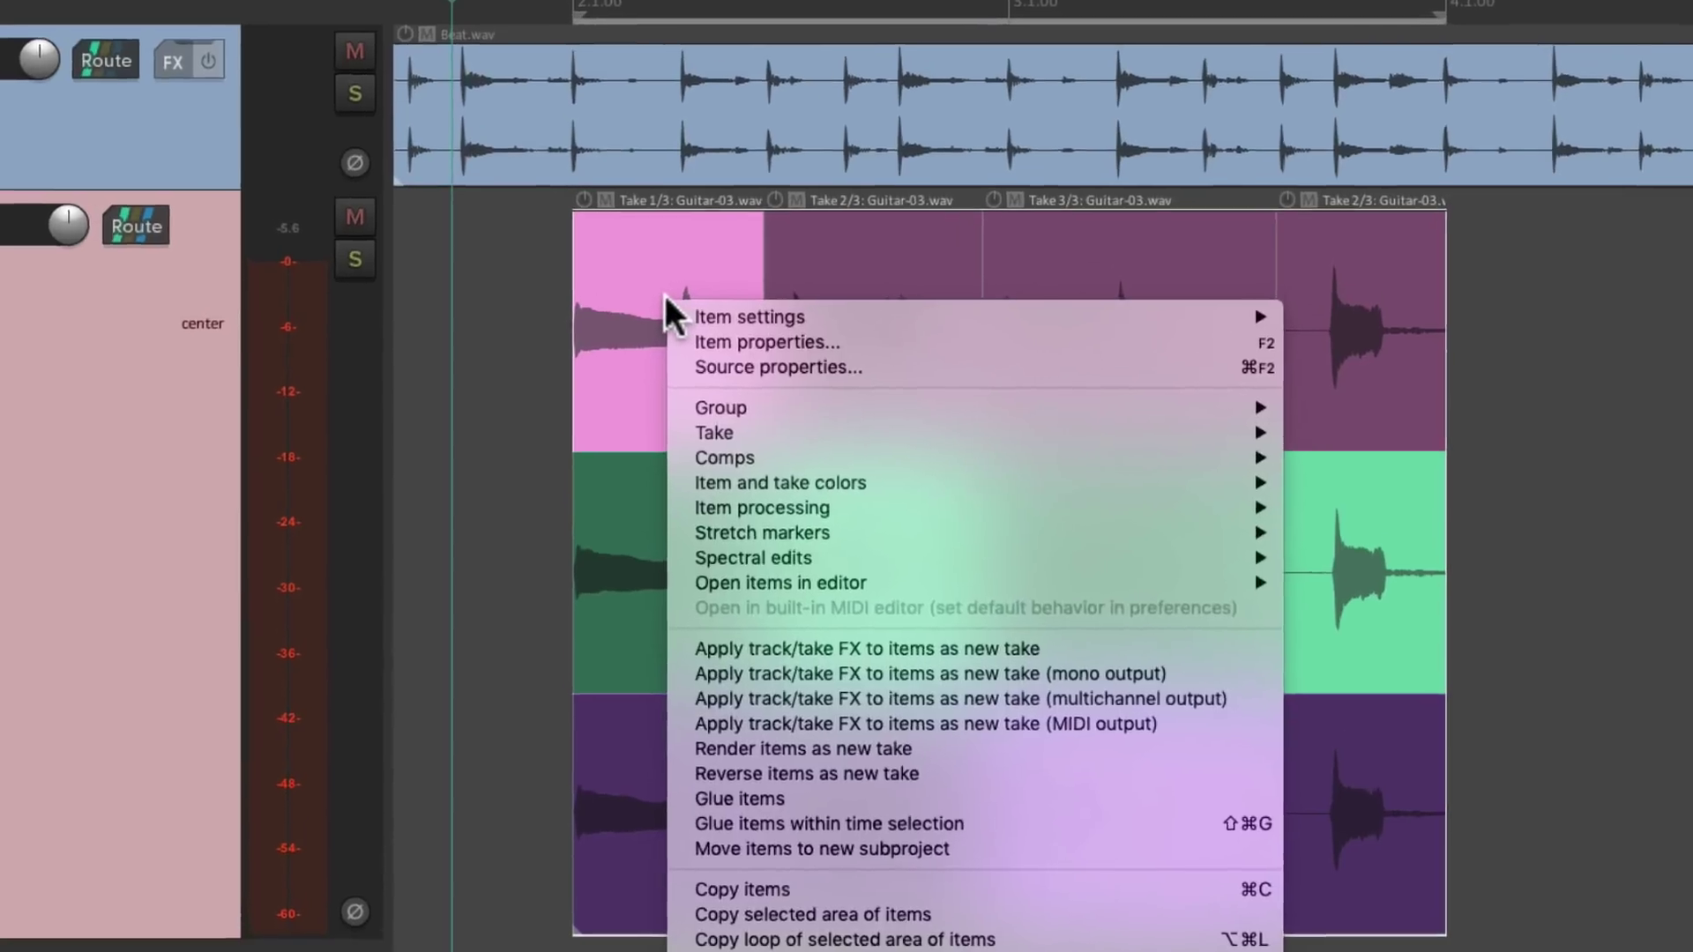
pyautogui.moveTo(725, 460)
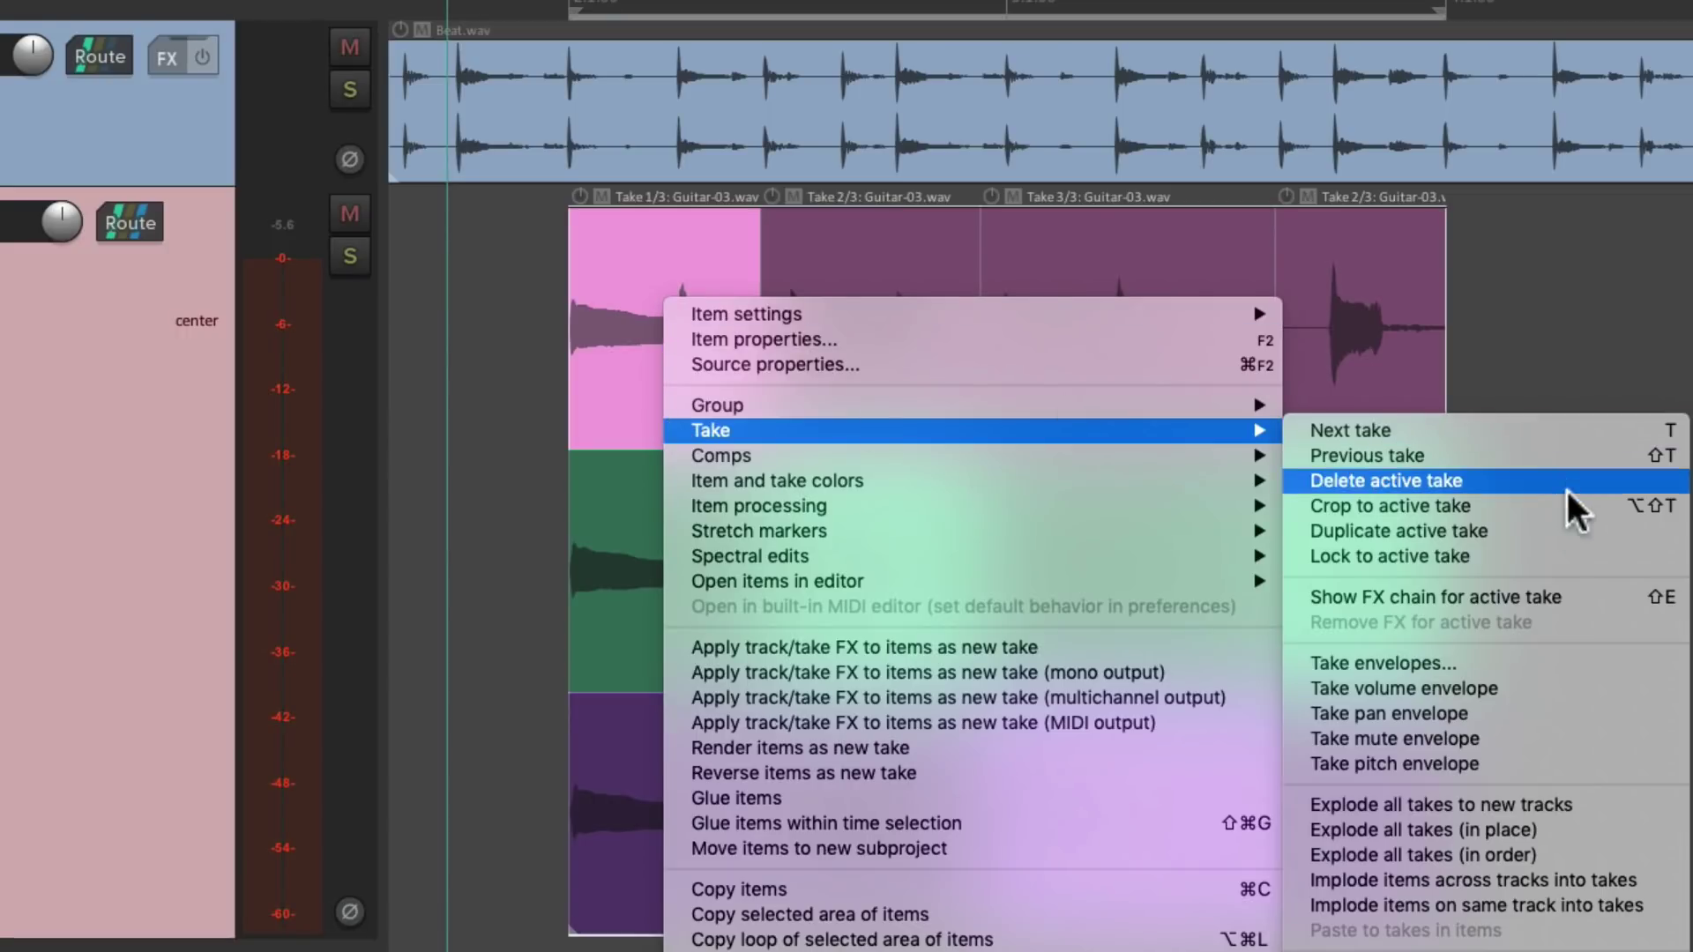
pyautogui.click(1561, 555)
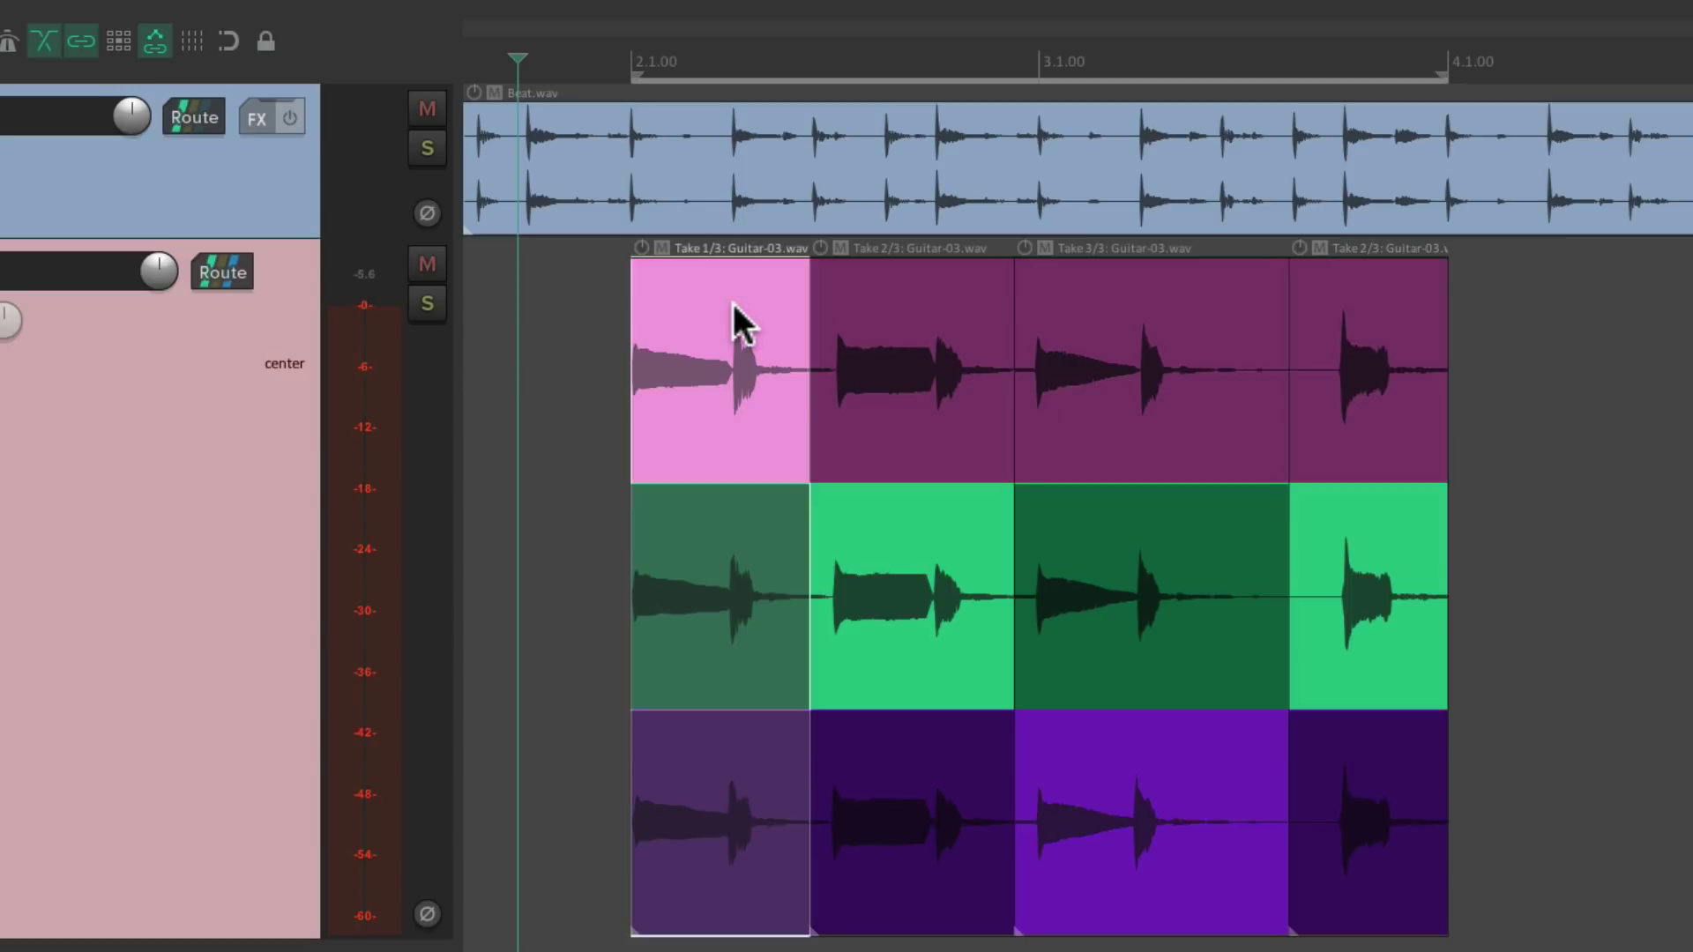
pyautogui.press('space')
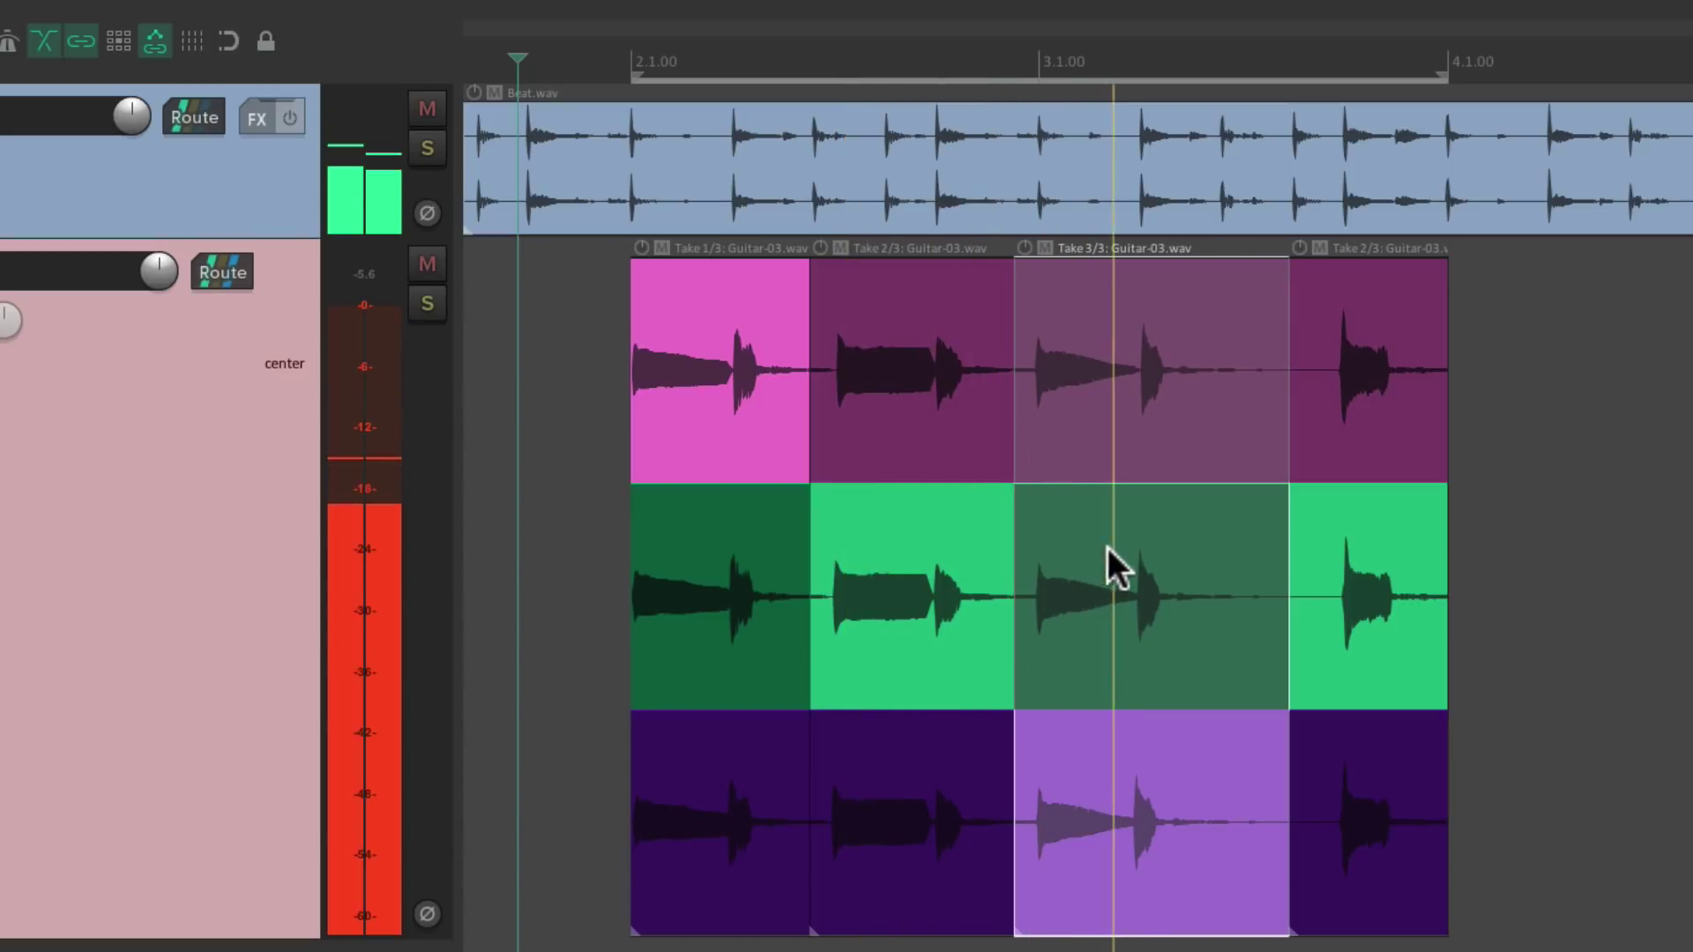
pyautogui.press('space')
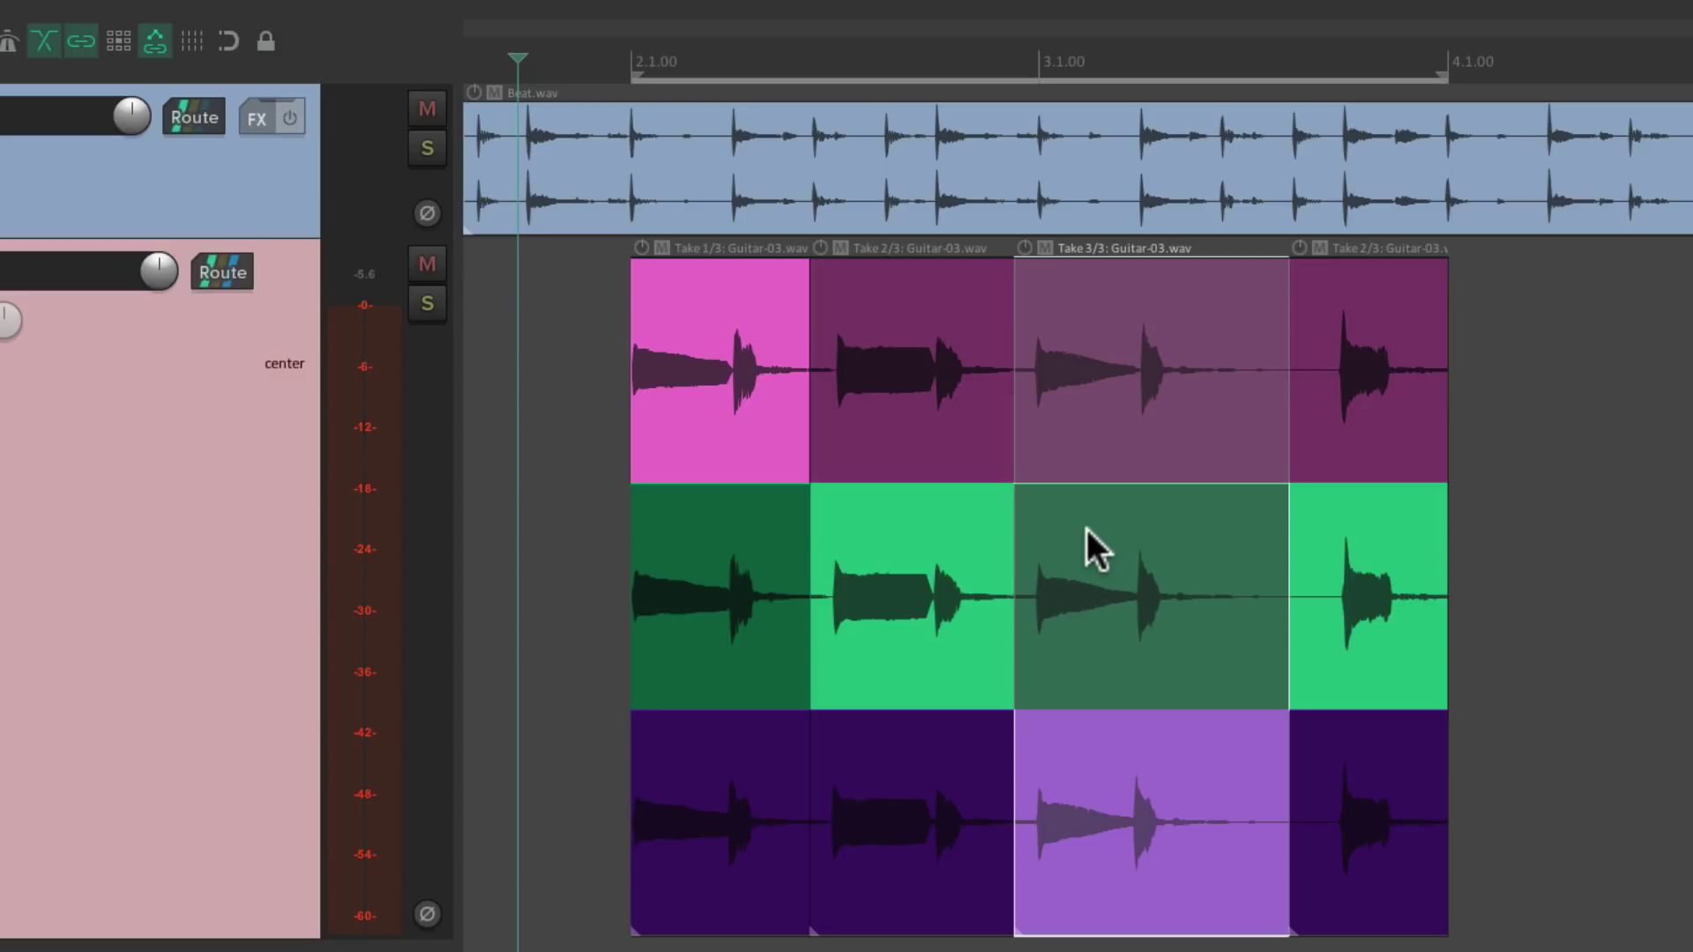
# Cycle the first guitar section forward and backward through its takes while it is locked, ending on take 1
pyautogui.press('t')
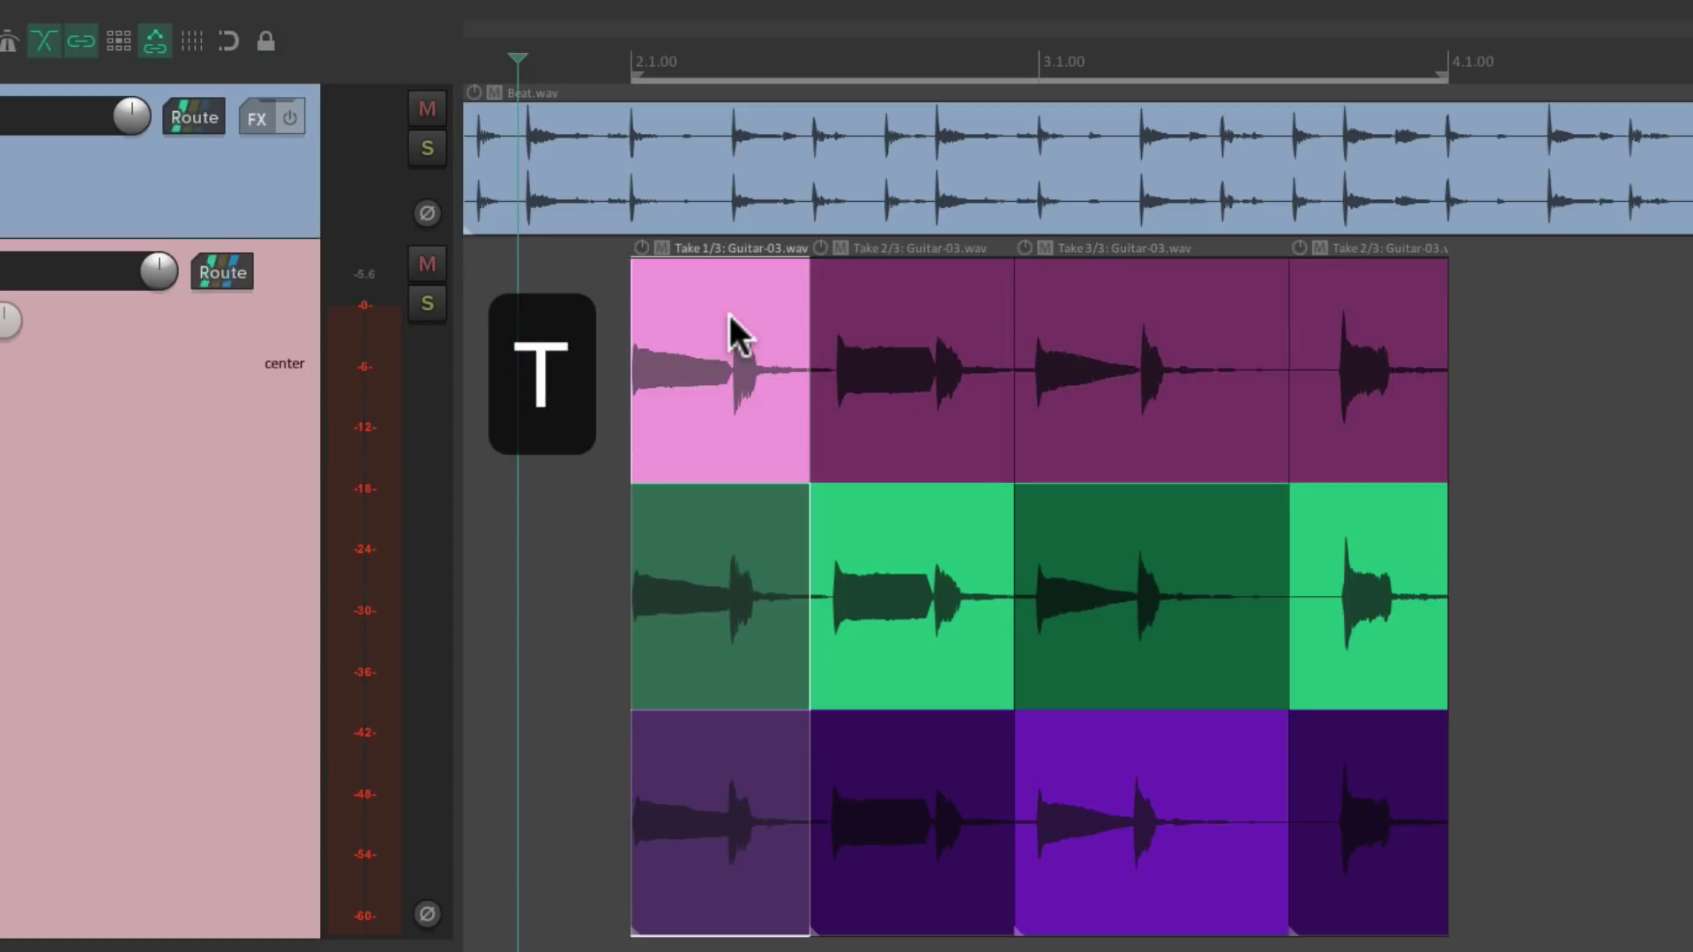
pyautogui.press('t')
pyautogui.press('t')
pyautogui.press('t')
pyautogui.press('t')
pyautogui.press('t')
pyautogui.press('t')
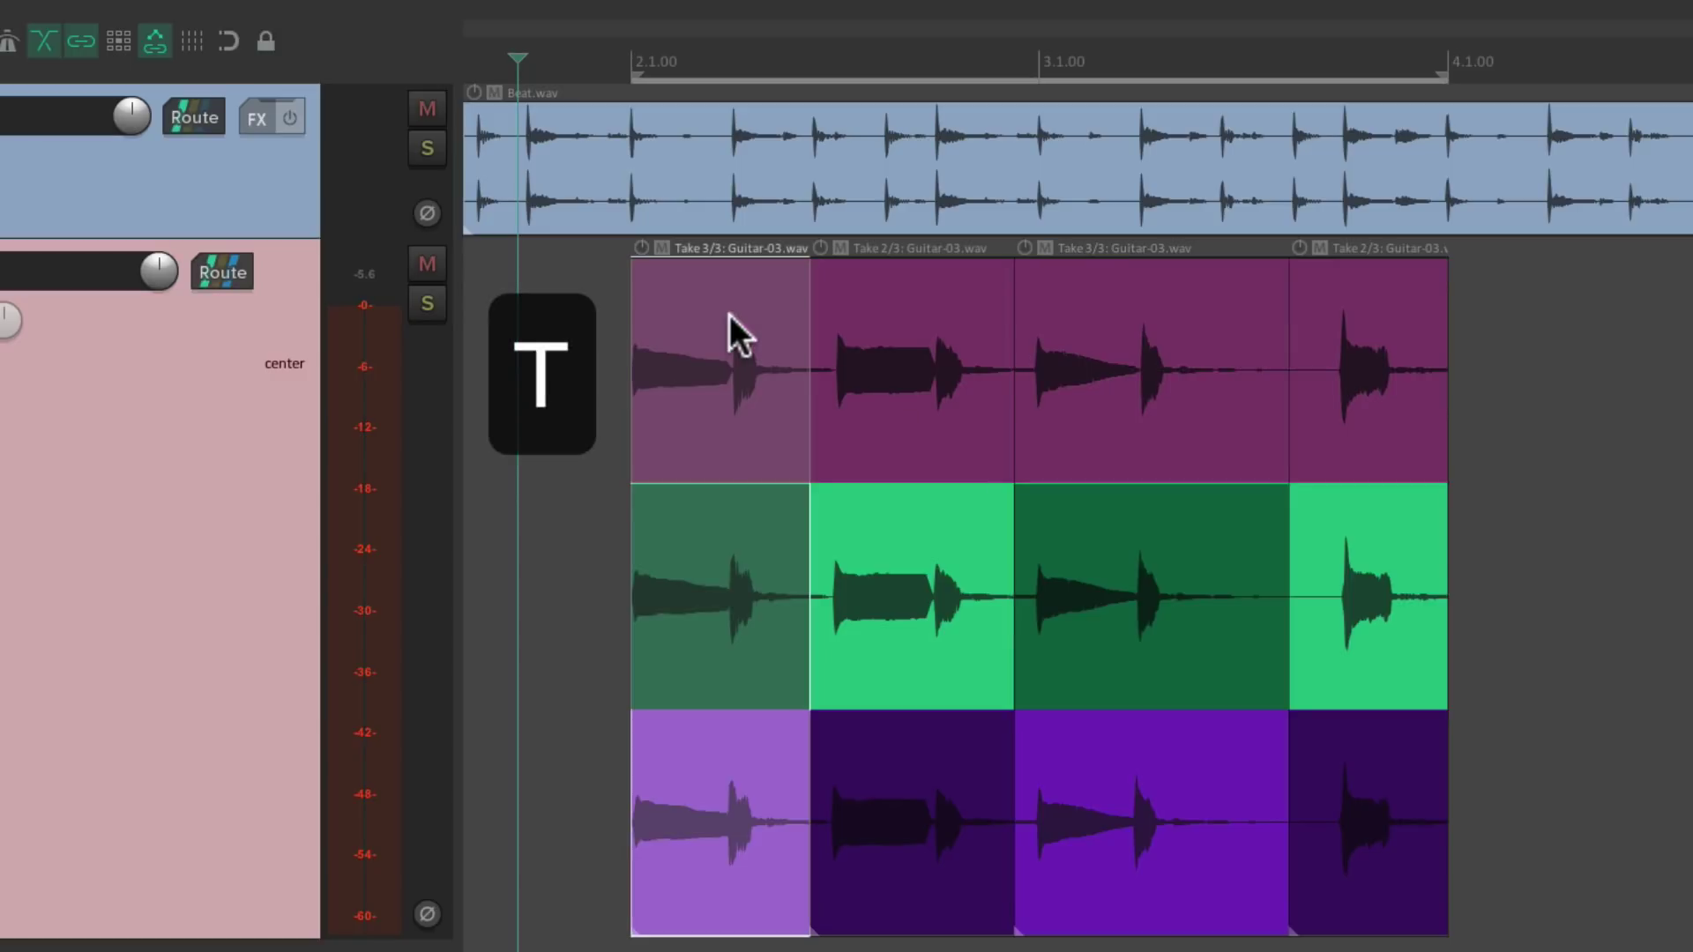
pyautogui.hotkey('shift', 't')
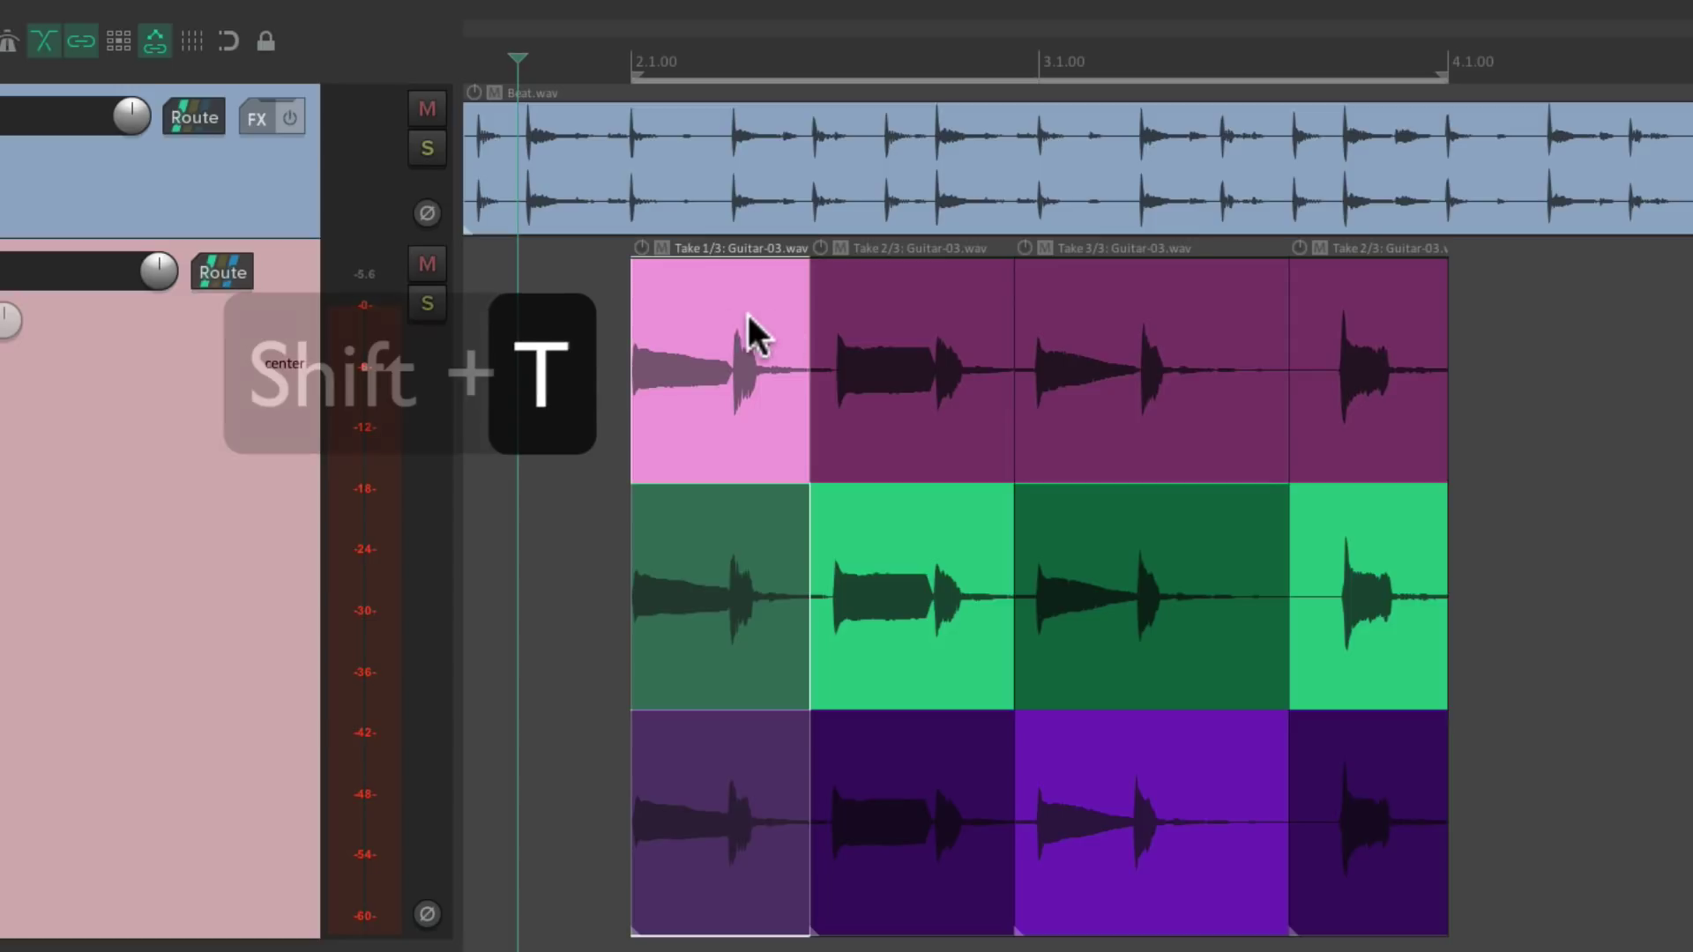
# Try to cycle the locked second guitar section through its takes and to select take 2 in the locked first section
pyautogui.click(933, 328)
pyautogui.hotkey('shift', 't')
pyautogui.hotkey('shift', 't')
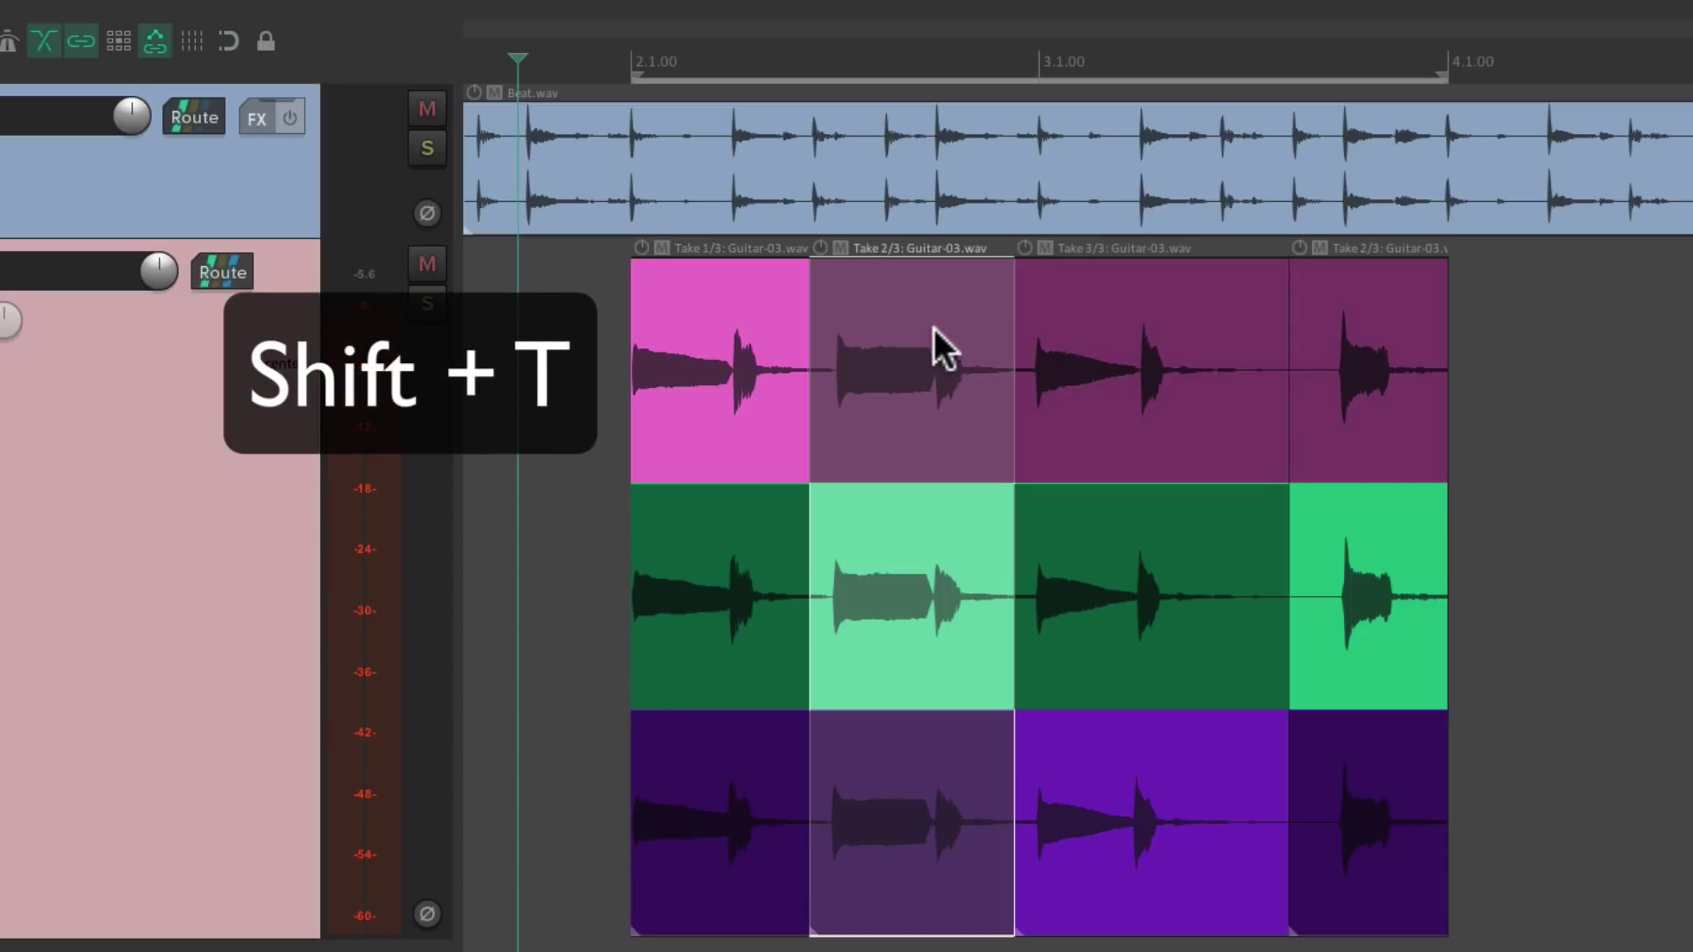
pyautogui.hotkey('shift', 't')
pyautogui.hotkey('shift', 't')
pyautogui.hotkey('shift', 't')
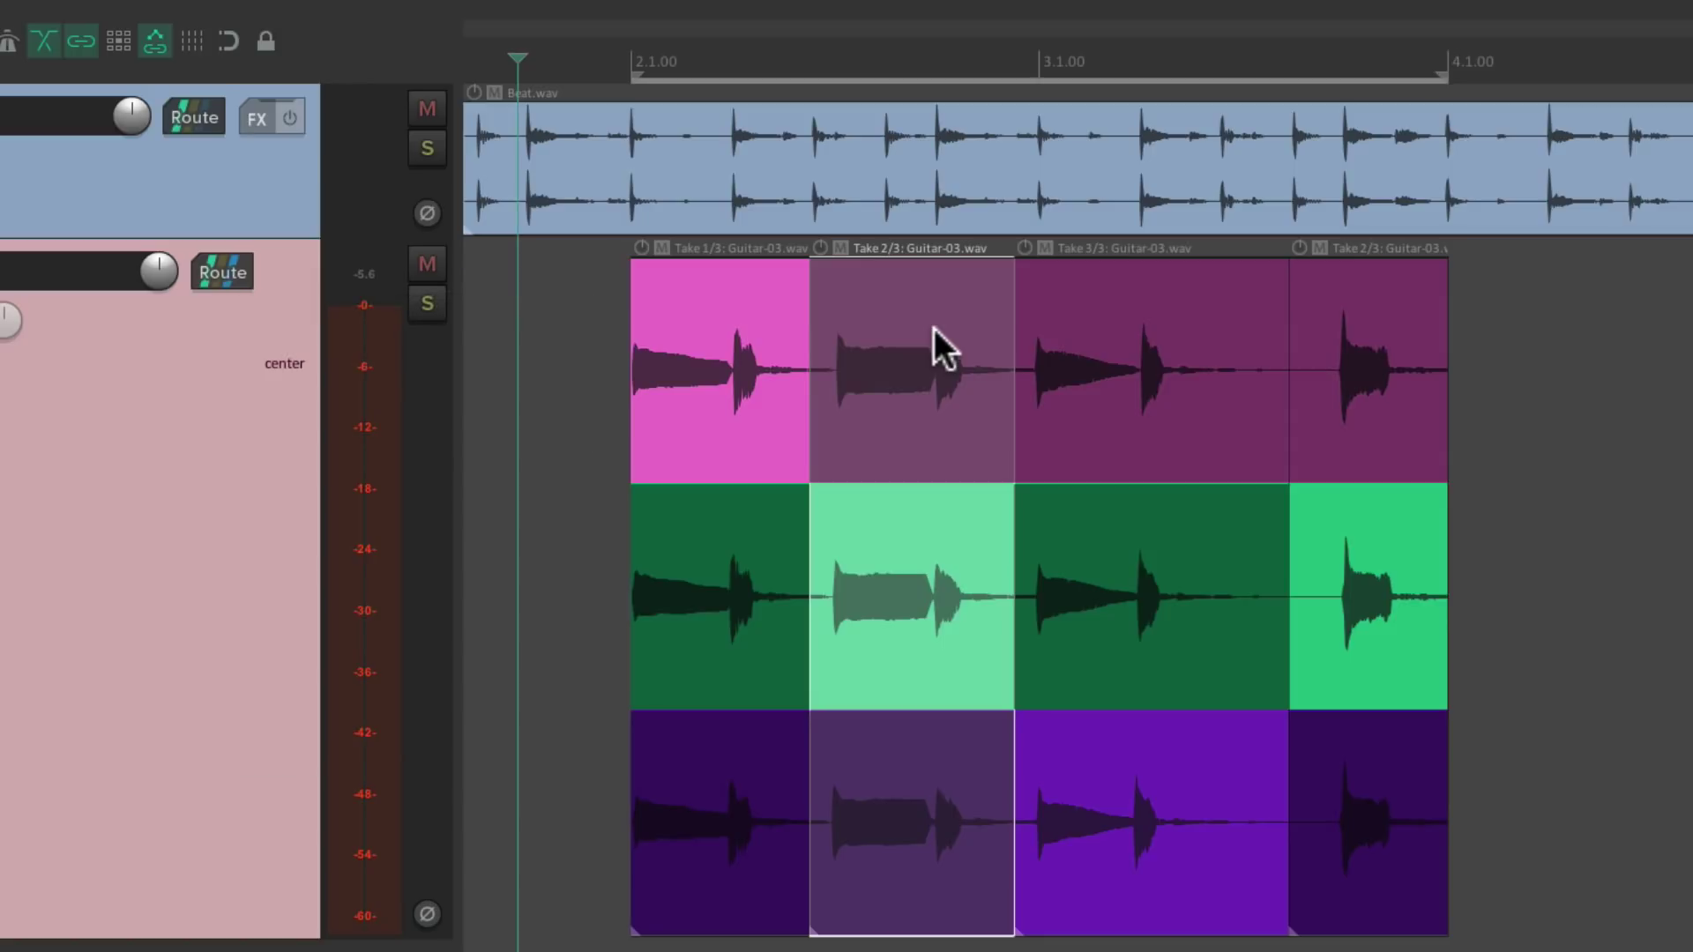
pyautogui.click(670, 526)
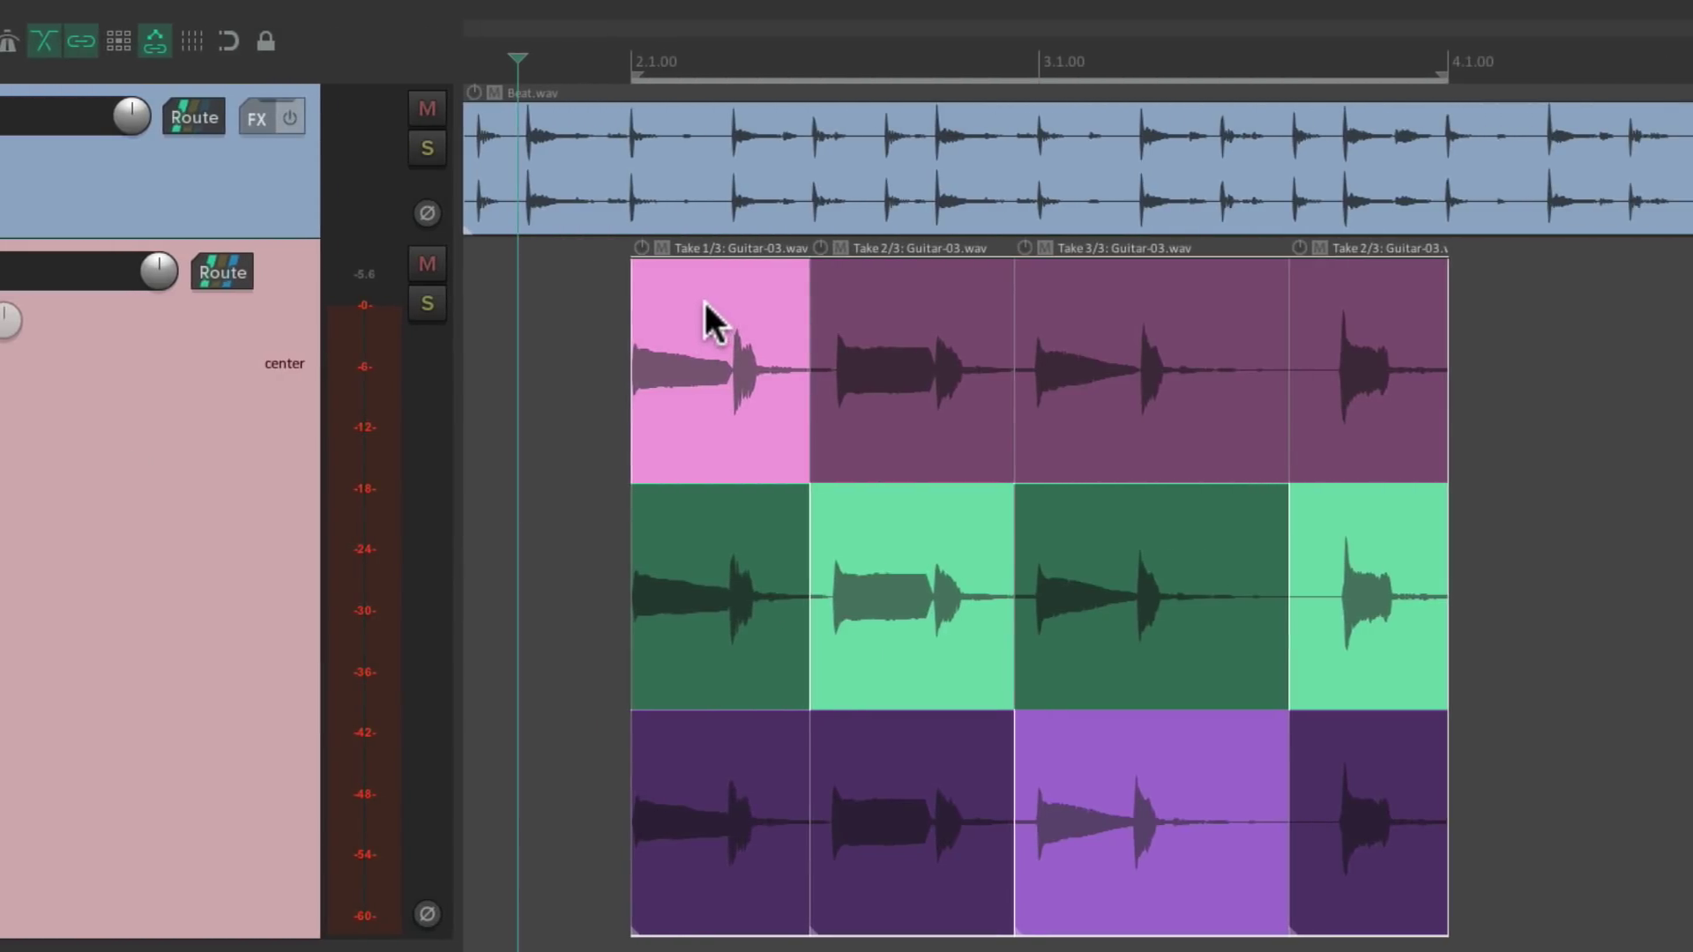
# Crop all four guitar sections to their active takes, play back the result and undo the crop
pyautogui.moveTo(705, 303); pyautogui.dragTo(1386, 776)
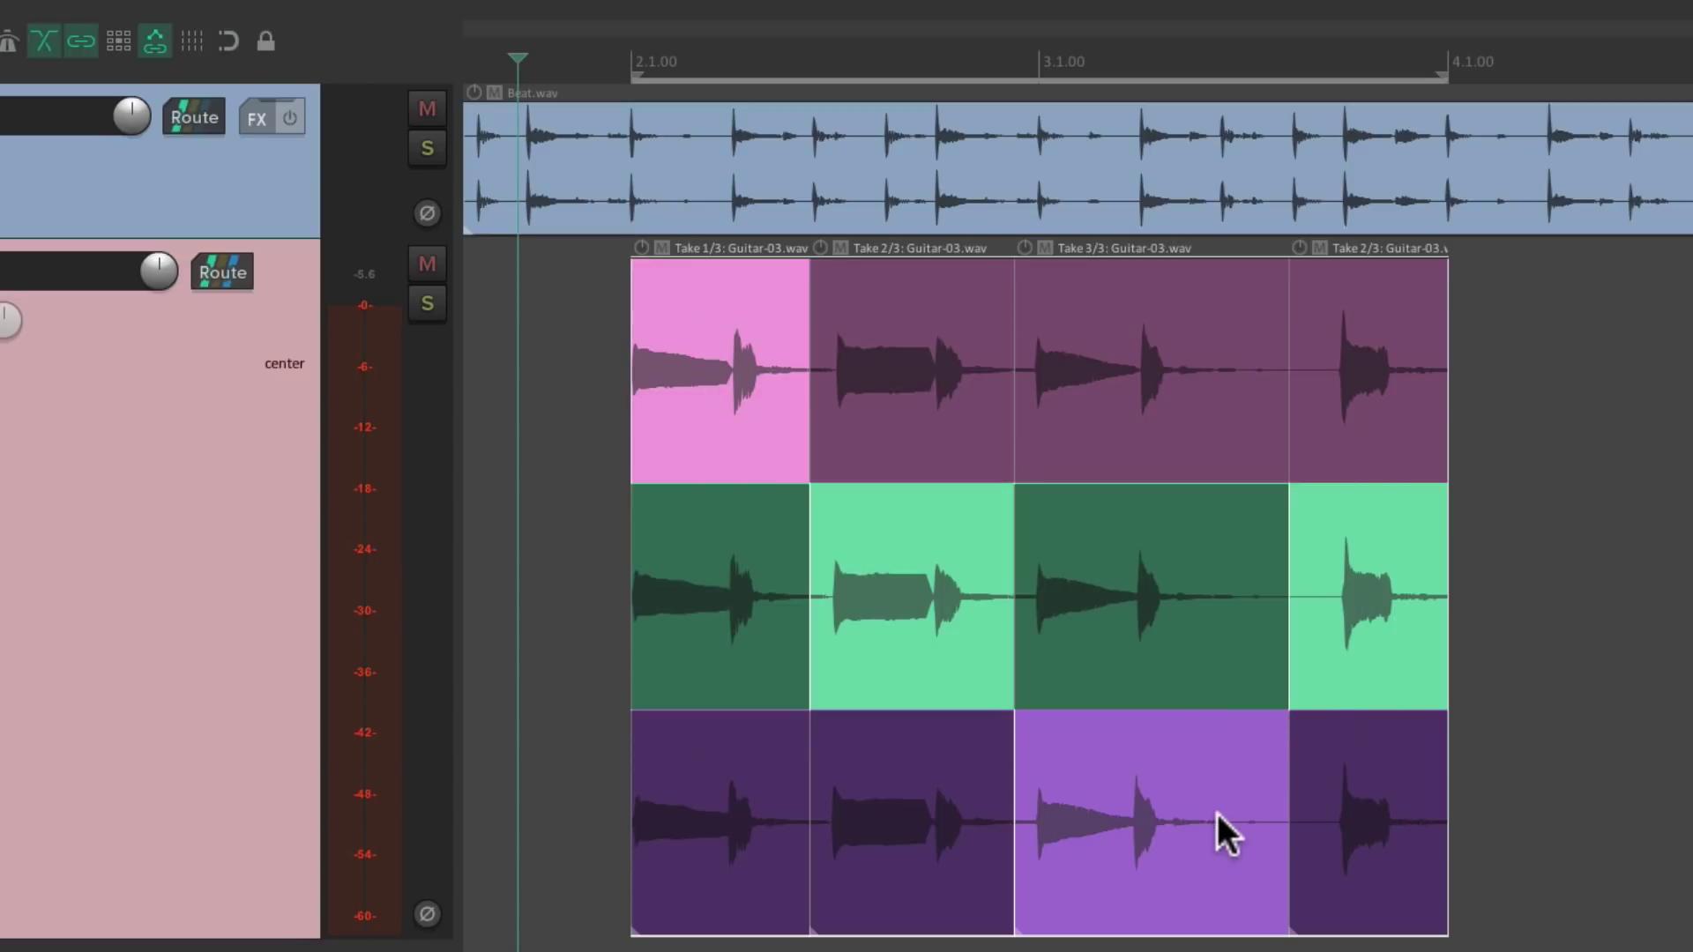
pyautogui.rightClick(704, 323)
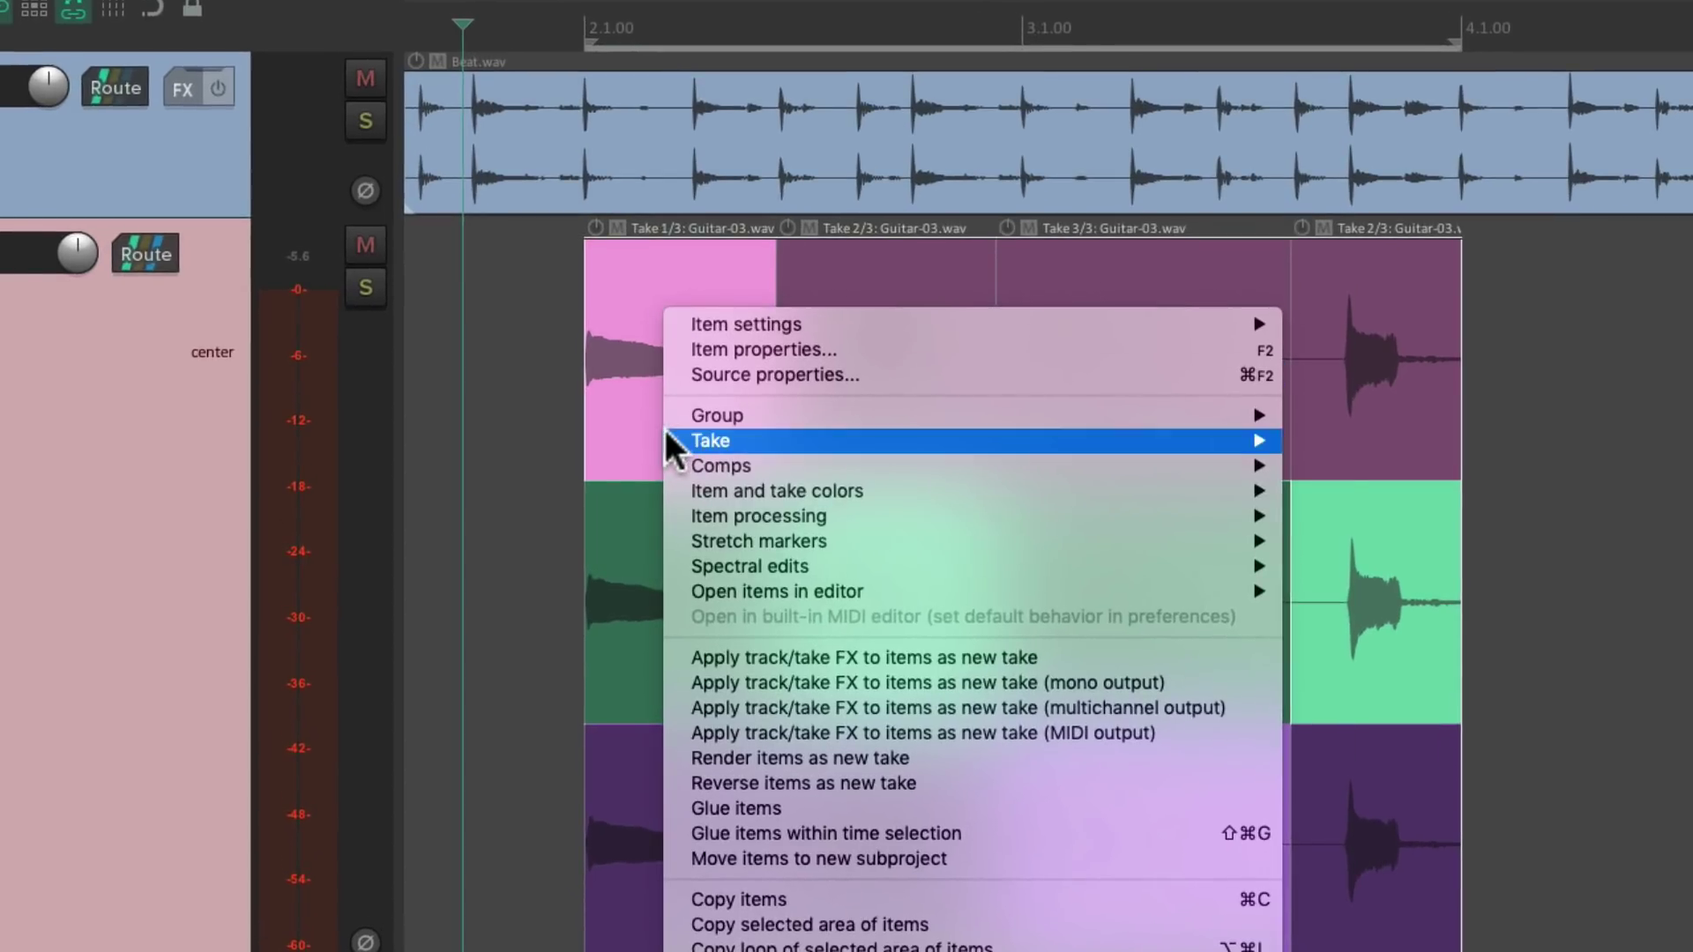
pyautogui.moveTo(709, 451)
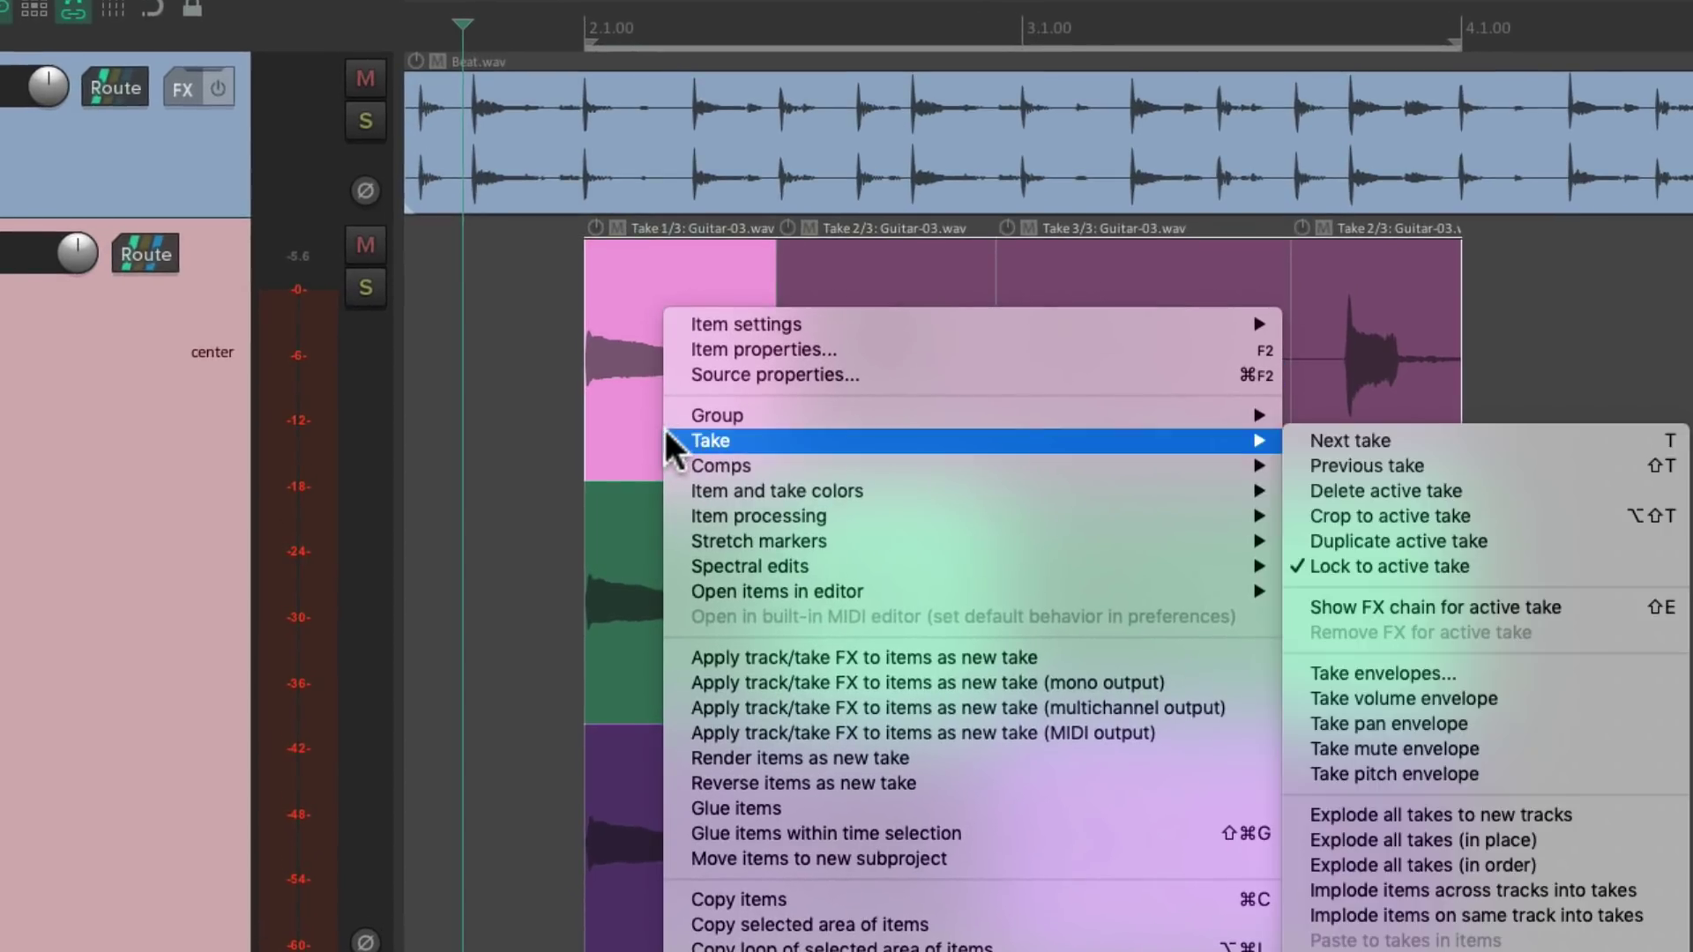
pyautogui.click(1594, 515)
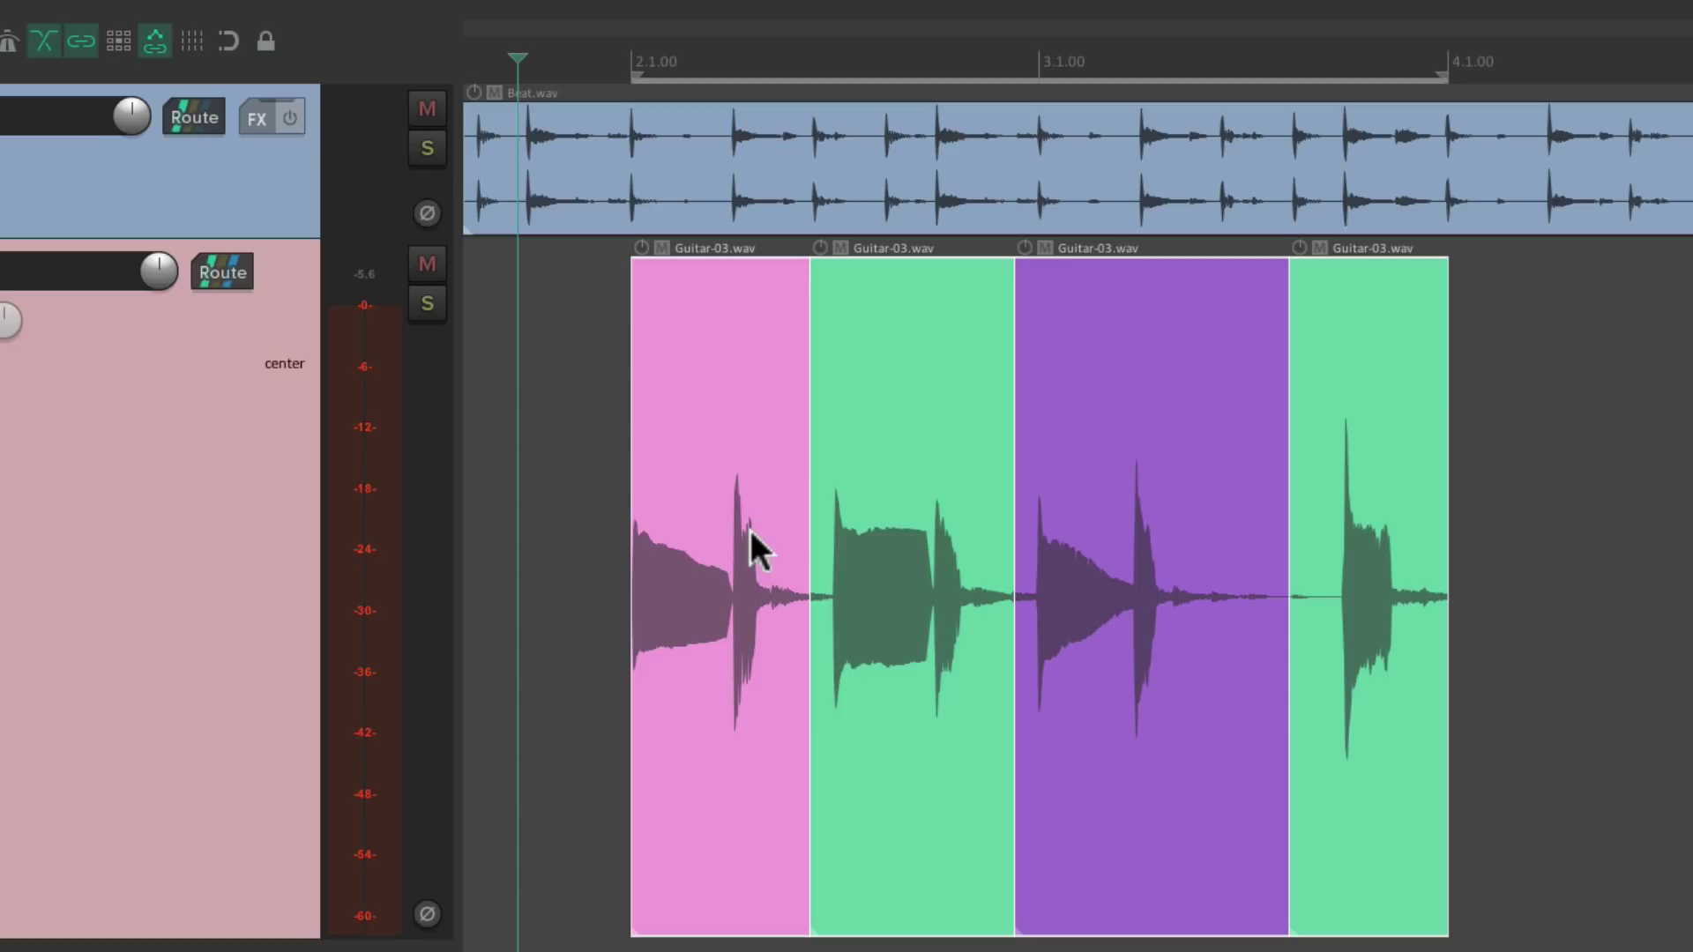
pyautogui.press('space')
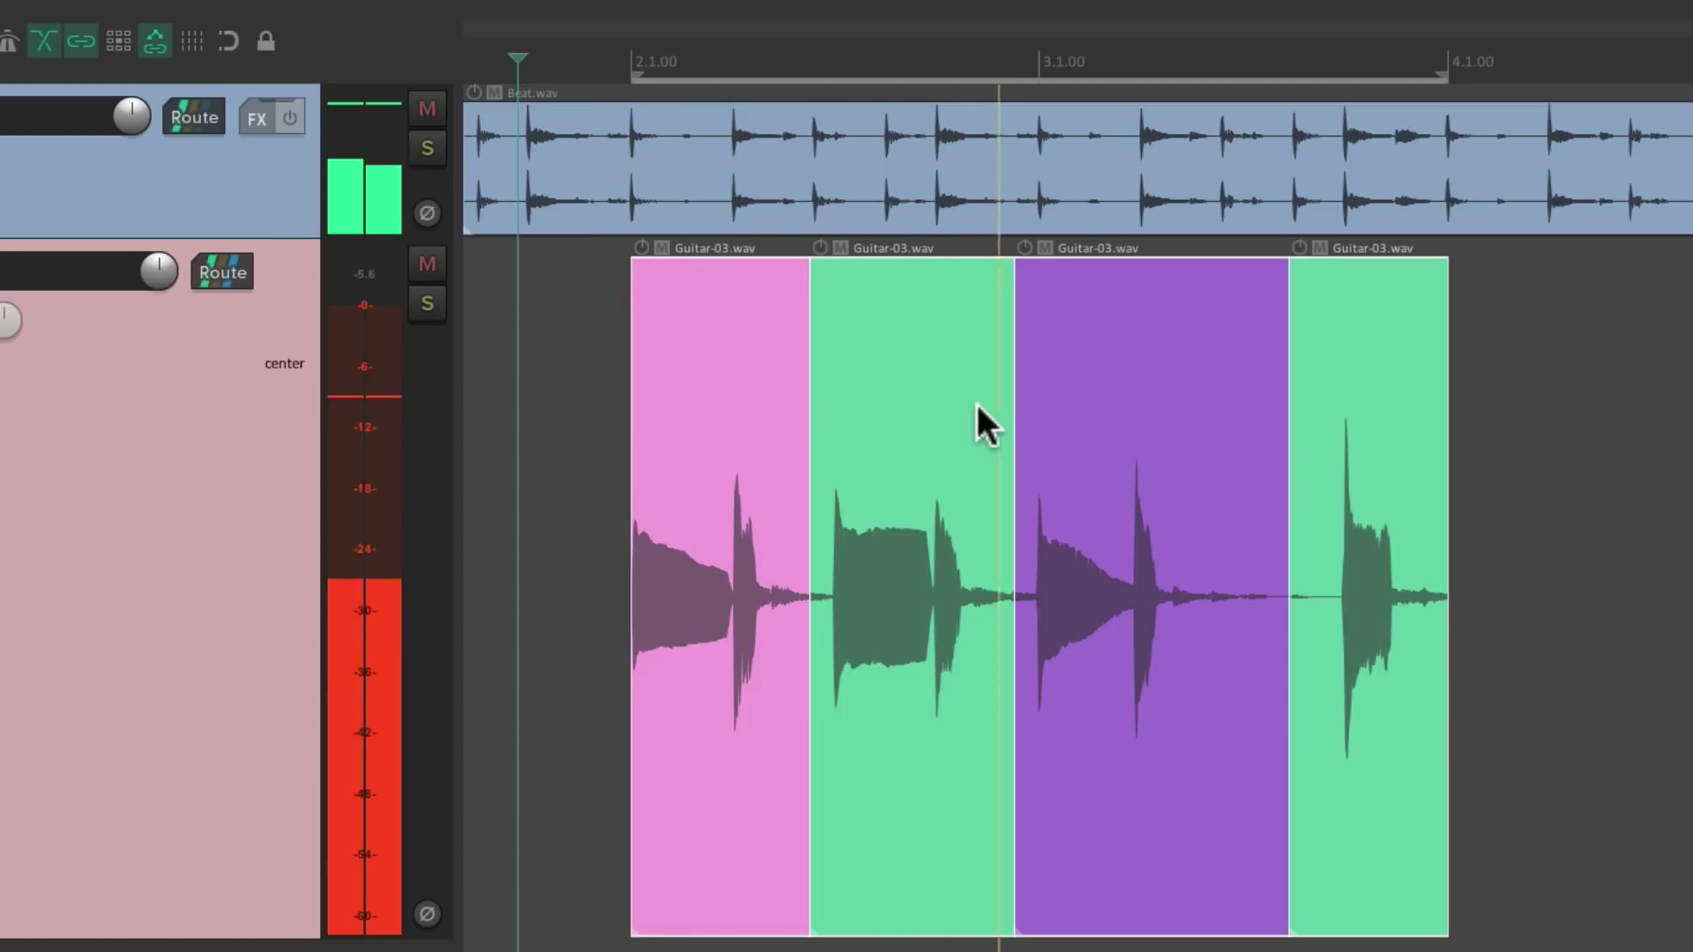
pyautogui.press('space')
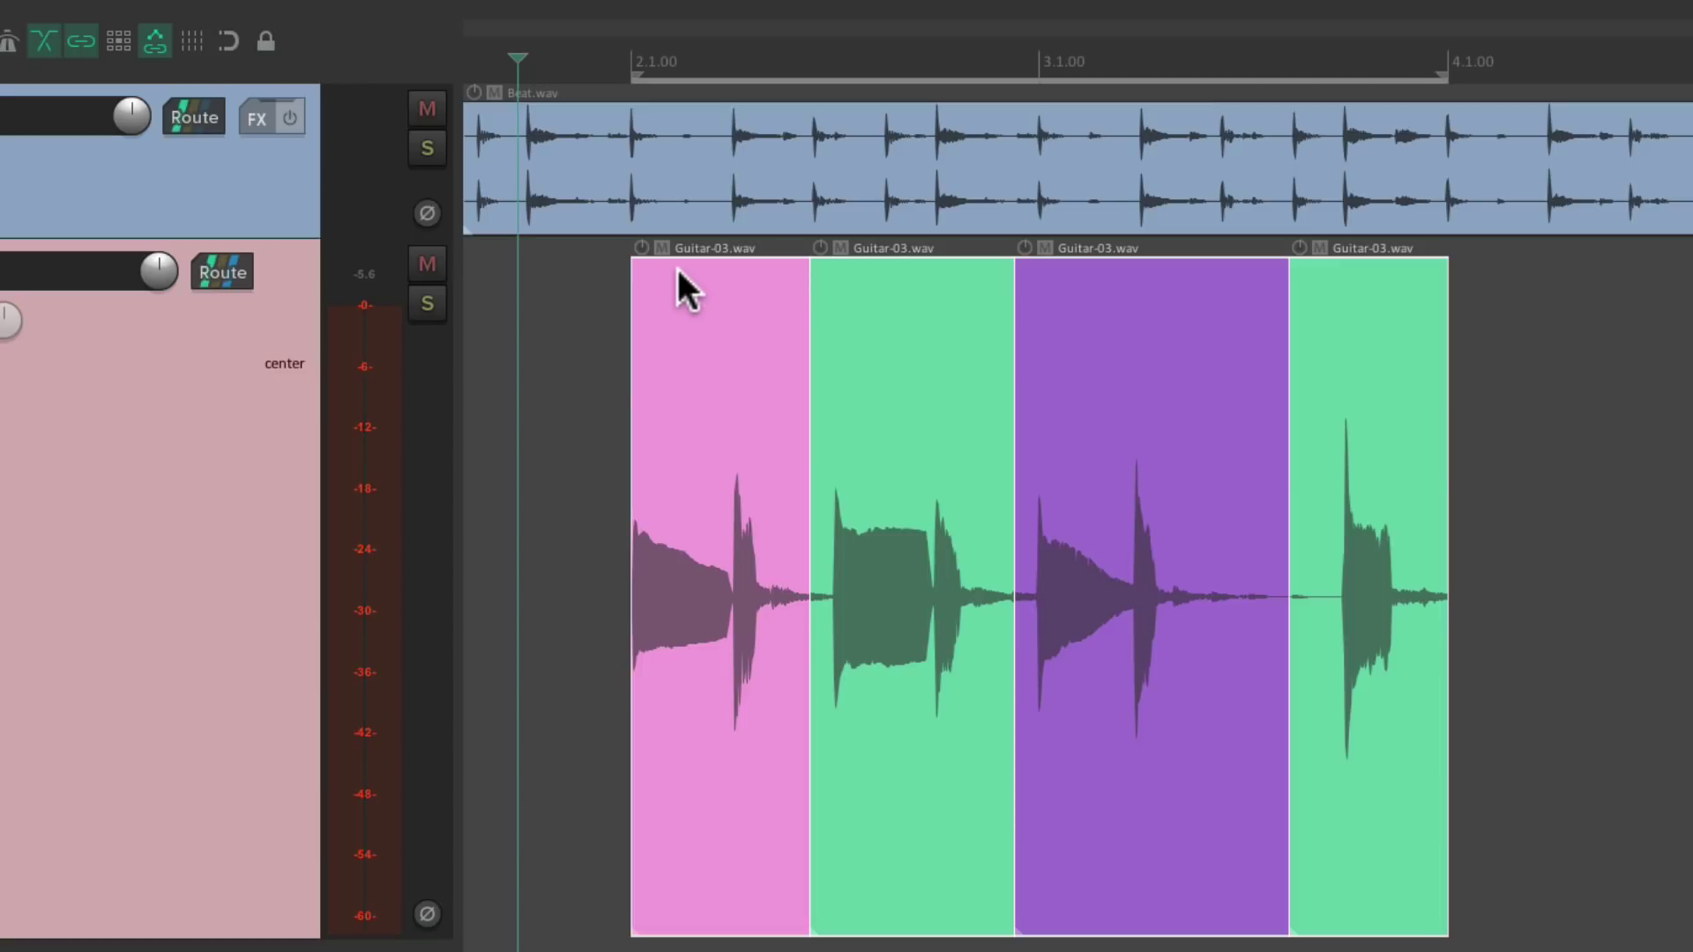
pyautogui.hotkey('ctrl', 'l')
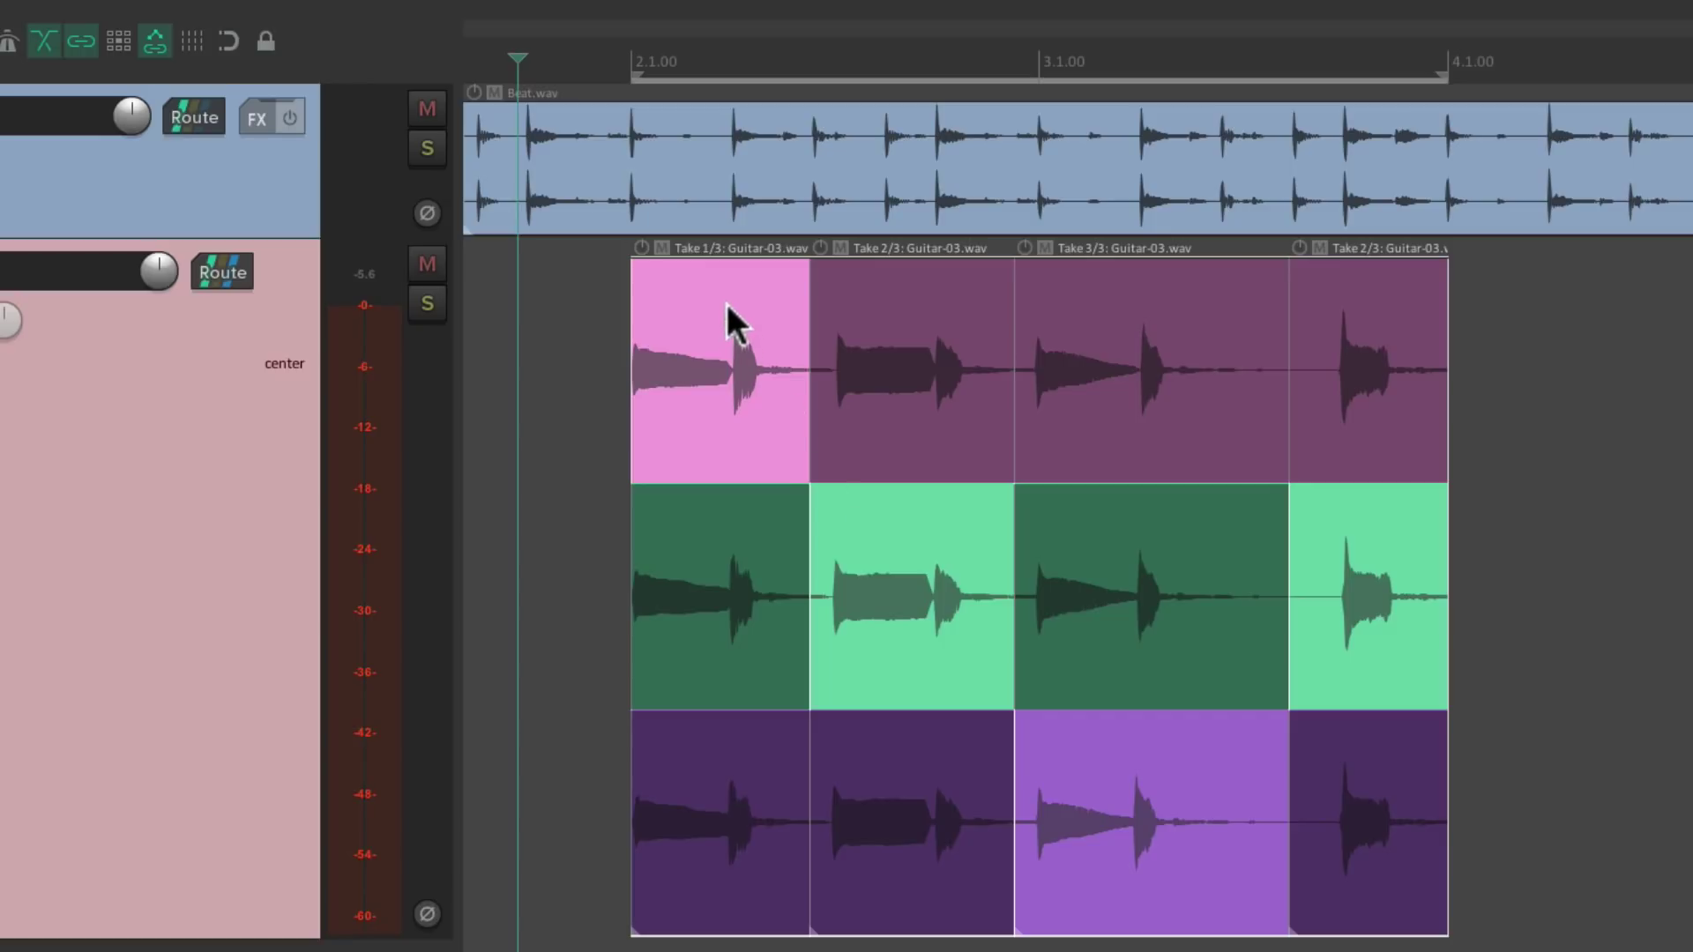
# Look at the options for saving the four guitar sections as a new comp
pyautogui.moveTo(729, 309); pyautogui.dragTo(1414, 816)
pyautogui.rightClick(690, 307)
pyautogui.moveTo(698, 448)
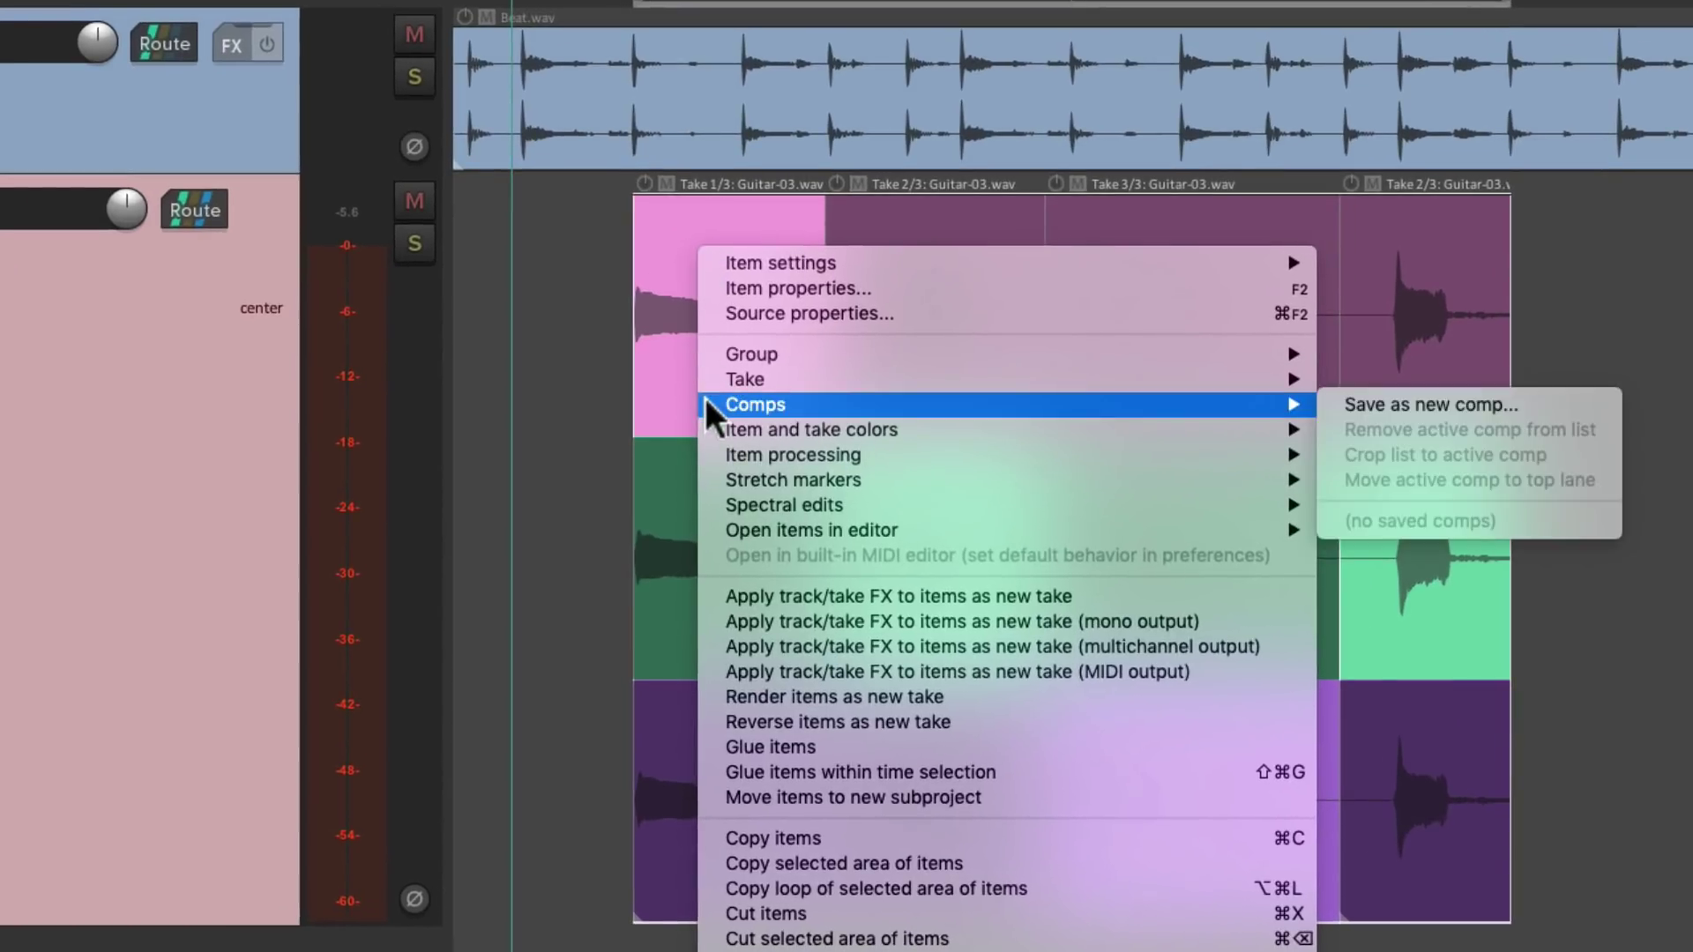
pyautogui.click(1326, 407)
pyautogui.click(1068, 343)
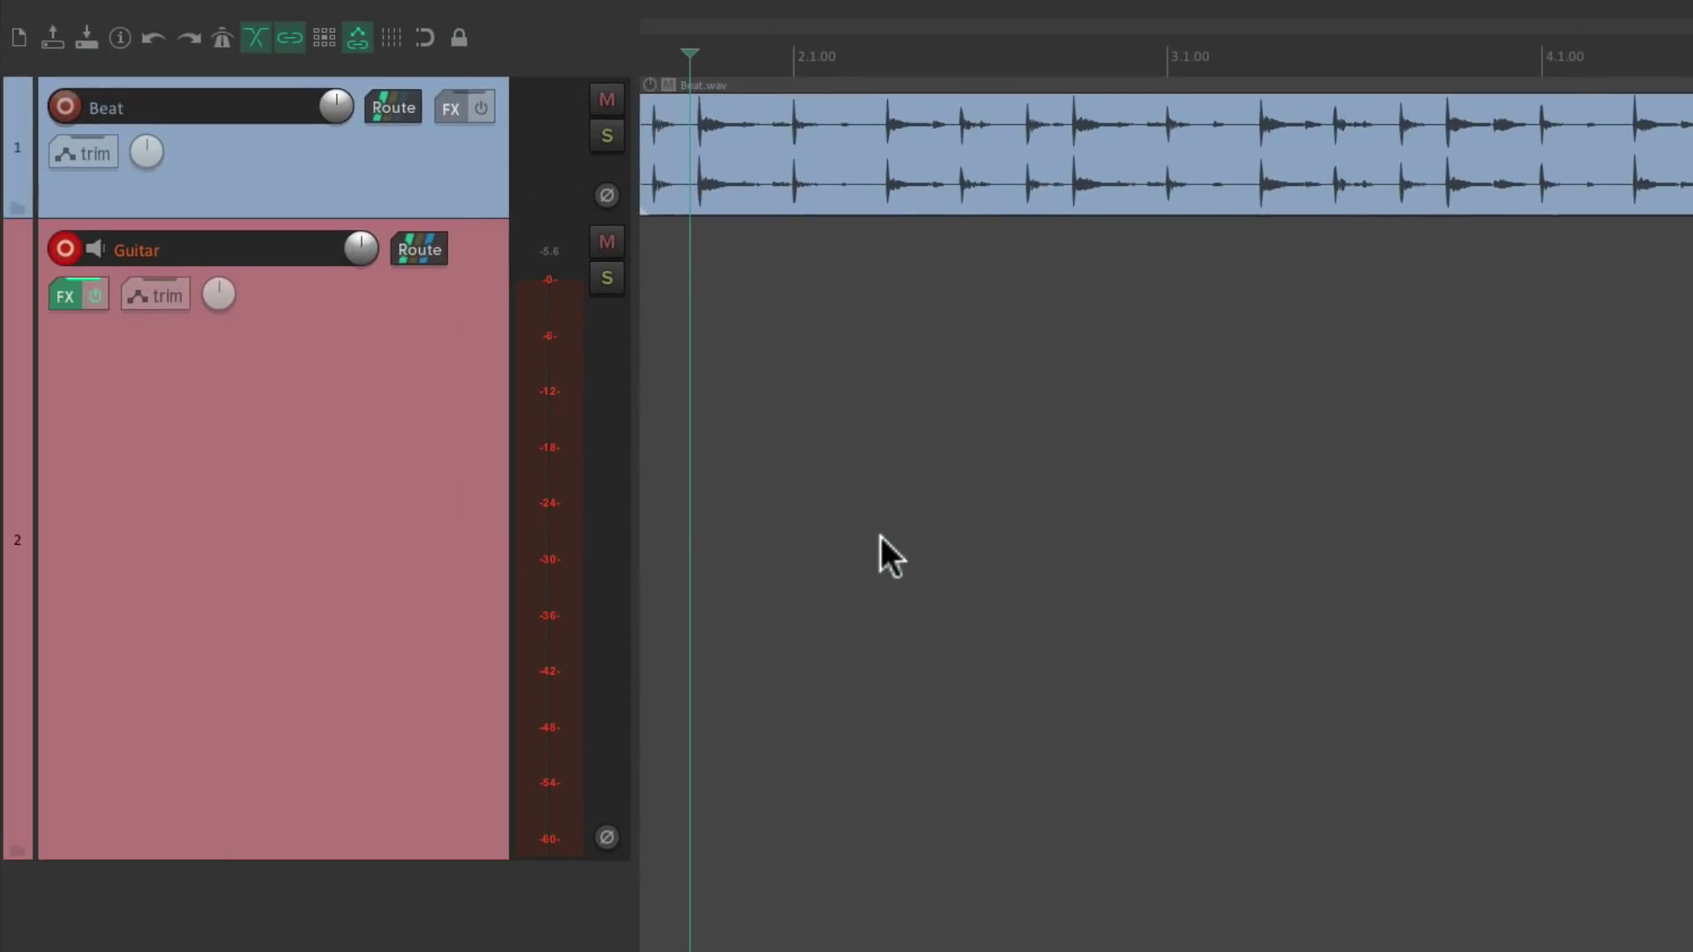
# Record a full guitar take over the beat, starting just before measure 2
pyautogui.hotkey('ctrl', 'r')
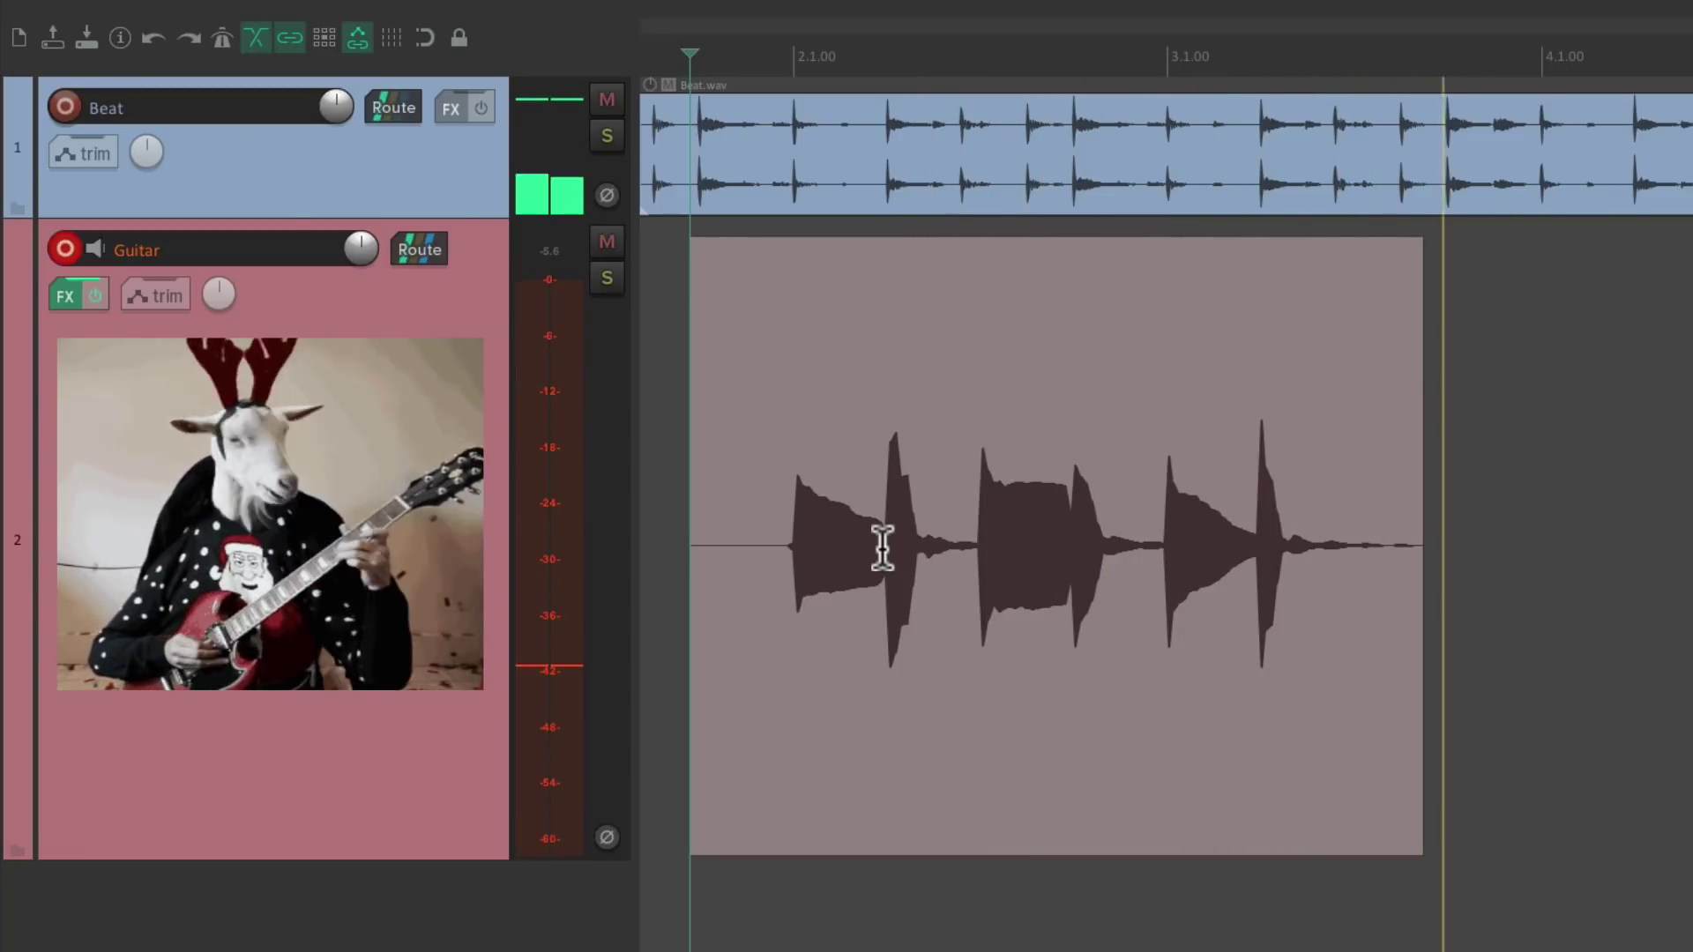
pyautogui.press('space')
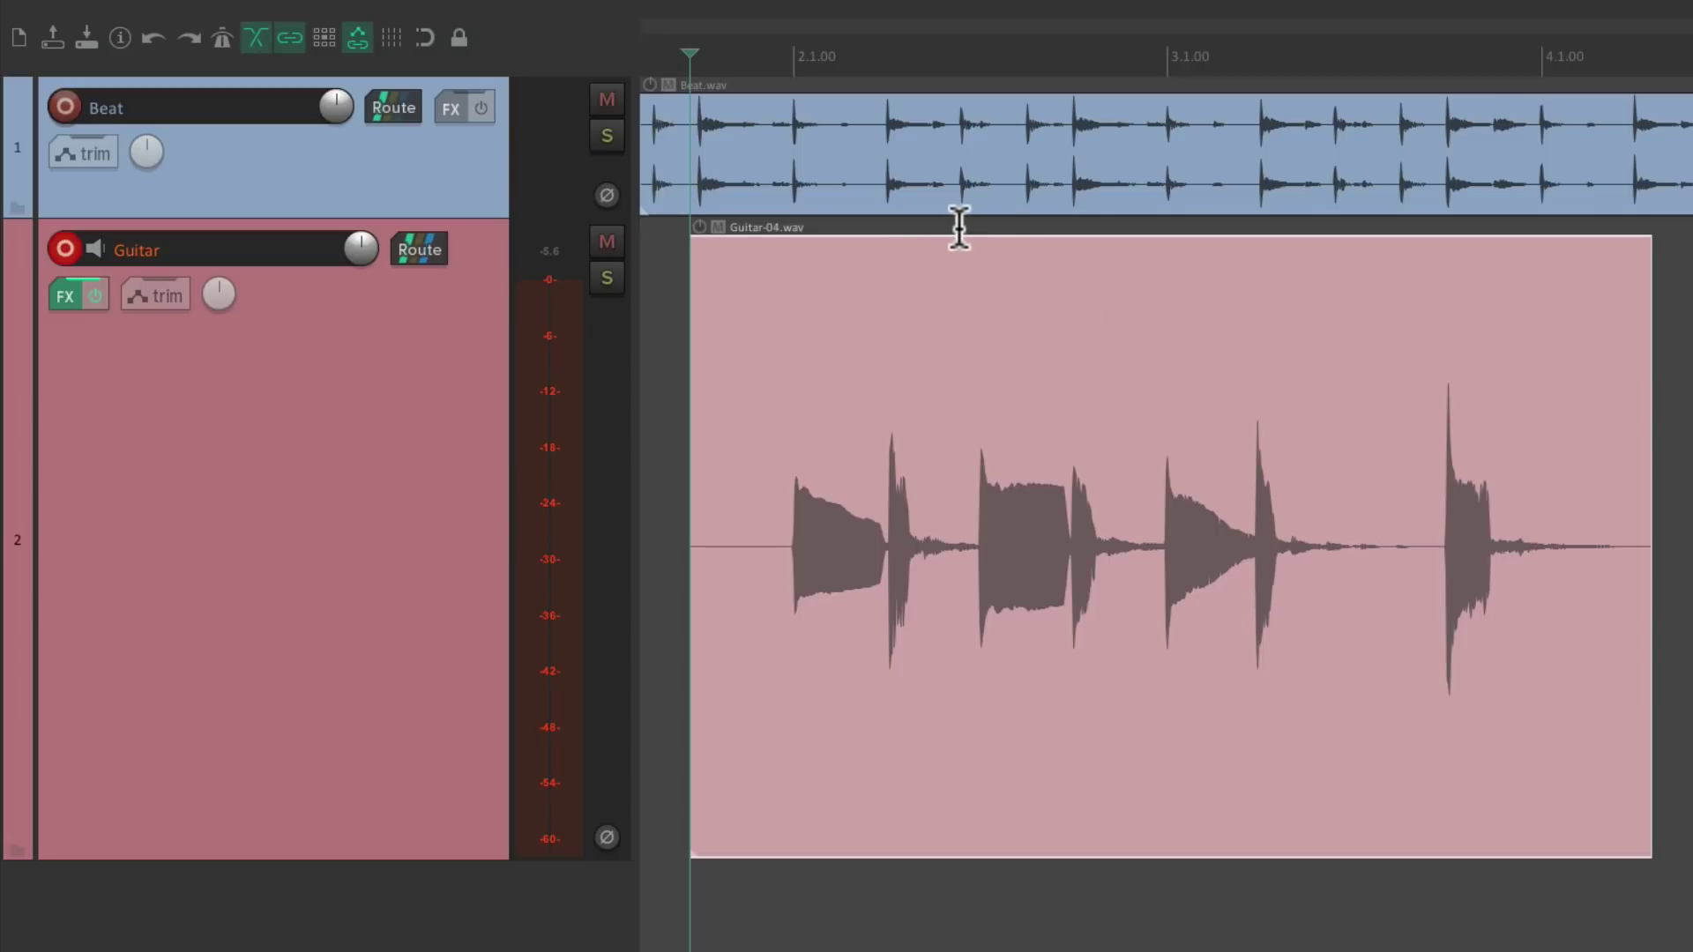
# Record a second guitar take from just before measure 3, and a third from the original start that stops before the last phrase
pyautogui.click(958, 227)
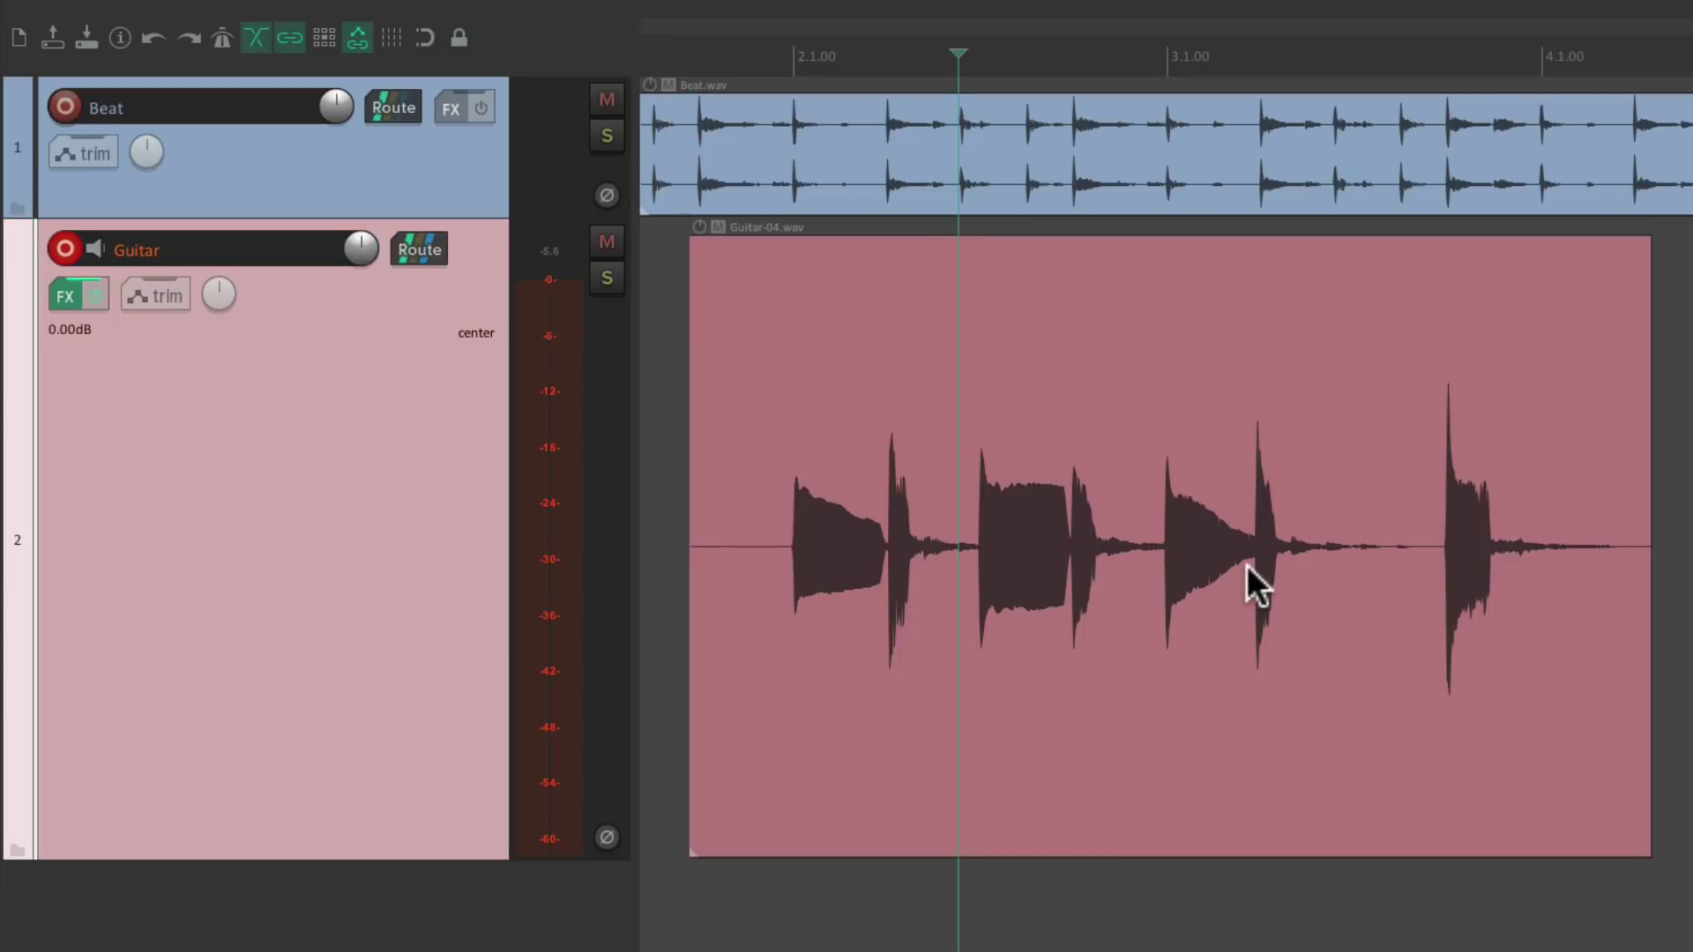
pyautogui.press('space')
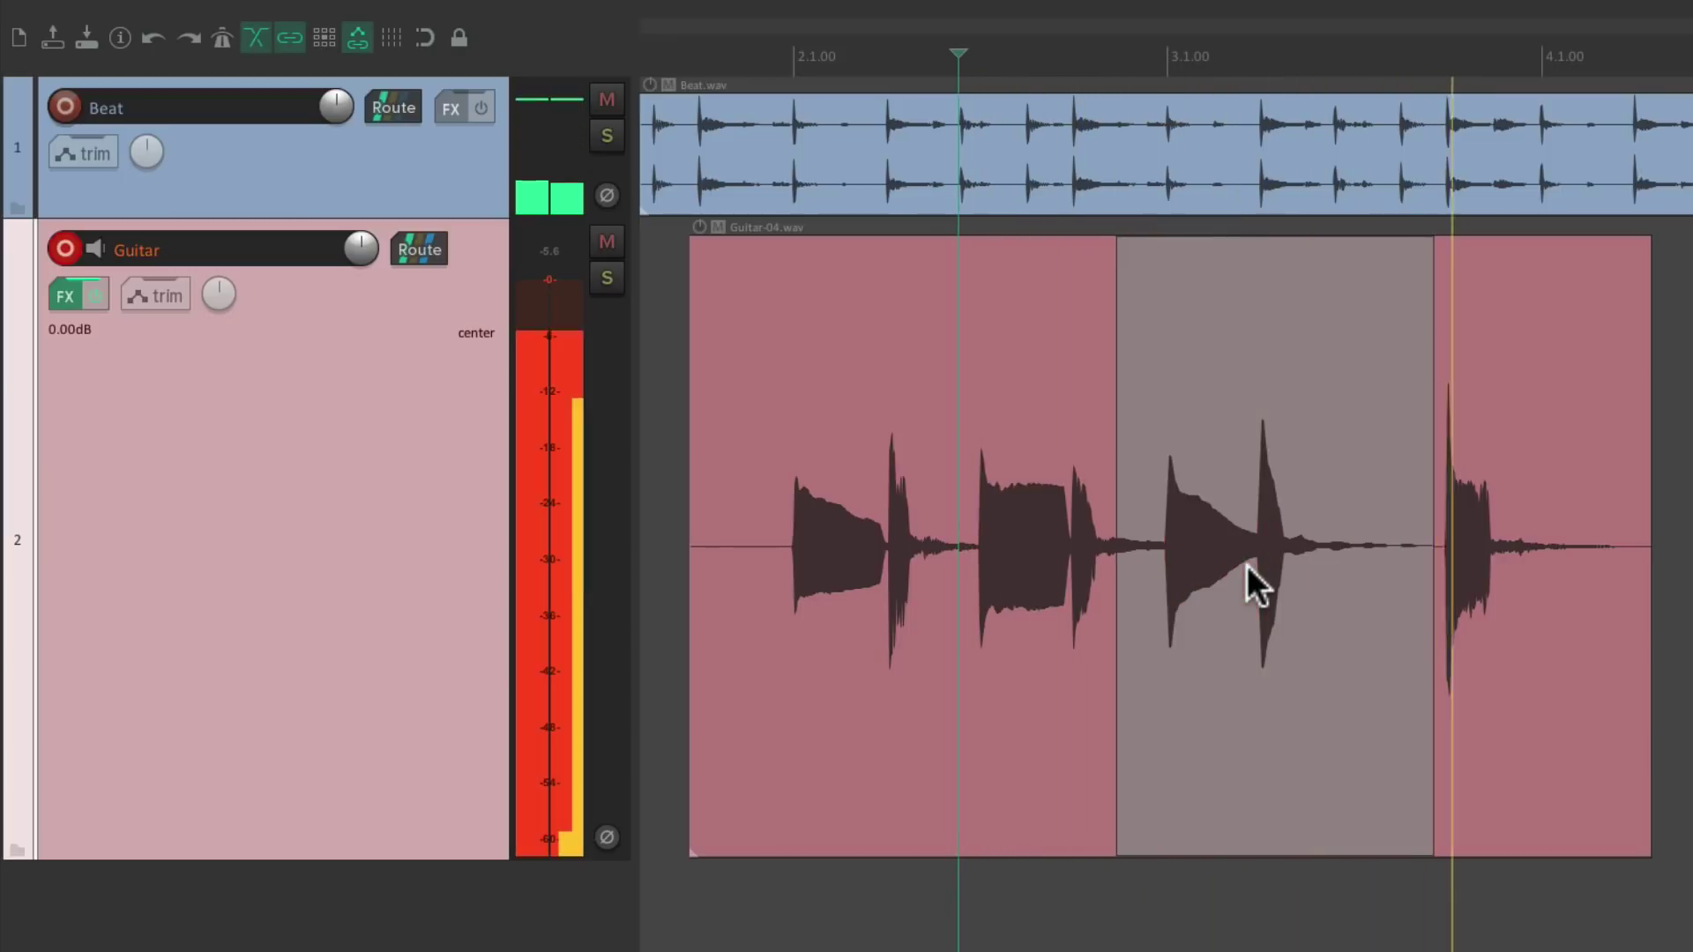
pyautogui.press('space')
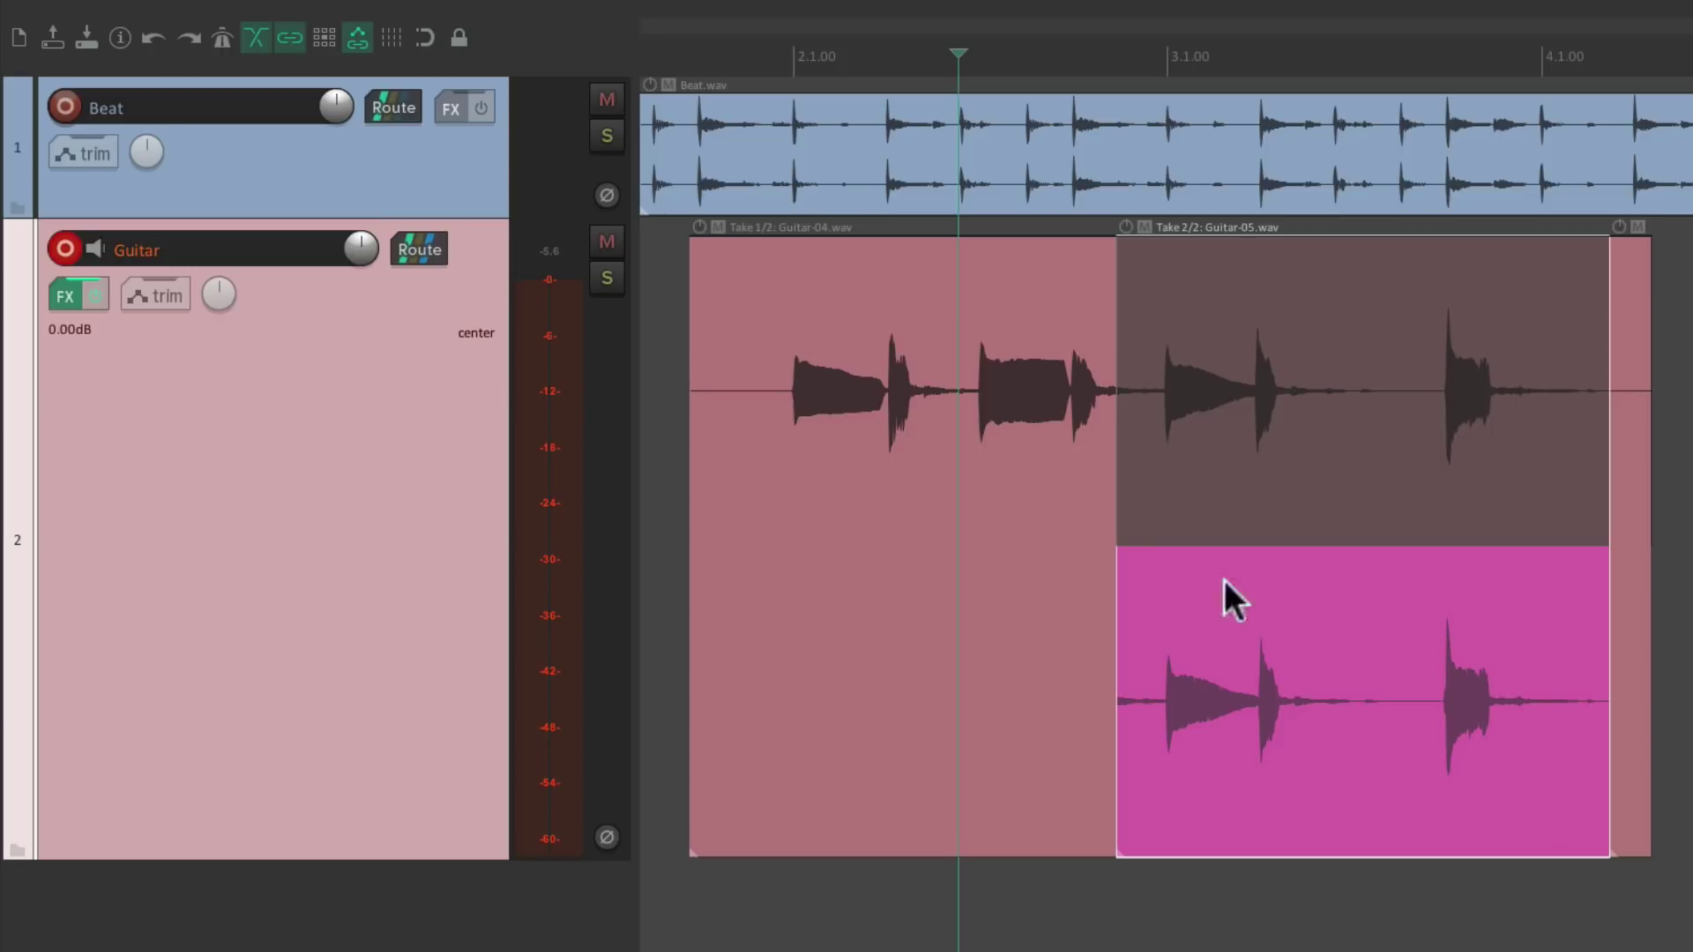
pyautogui.hotkey('ctrl', 'r')
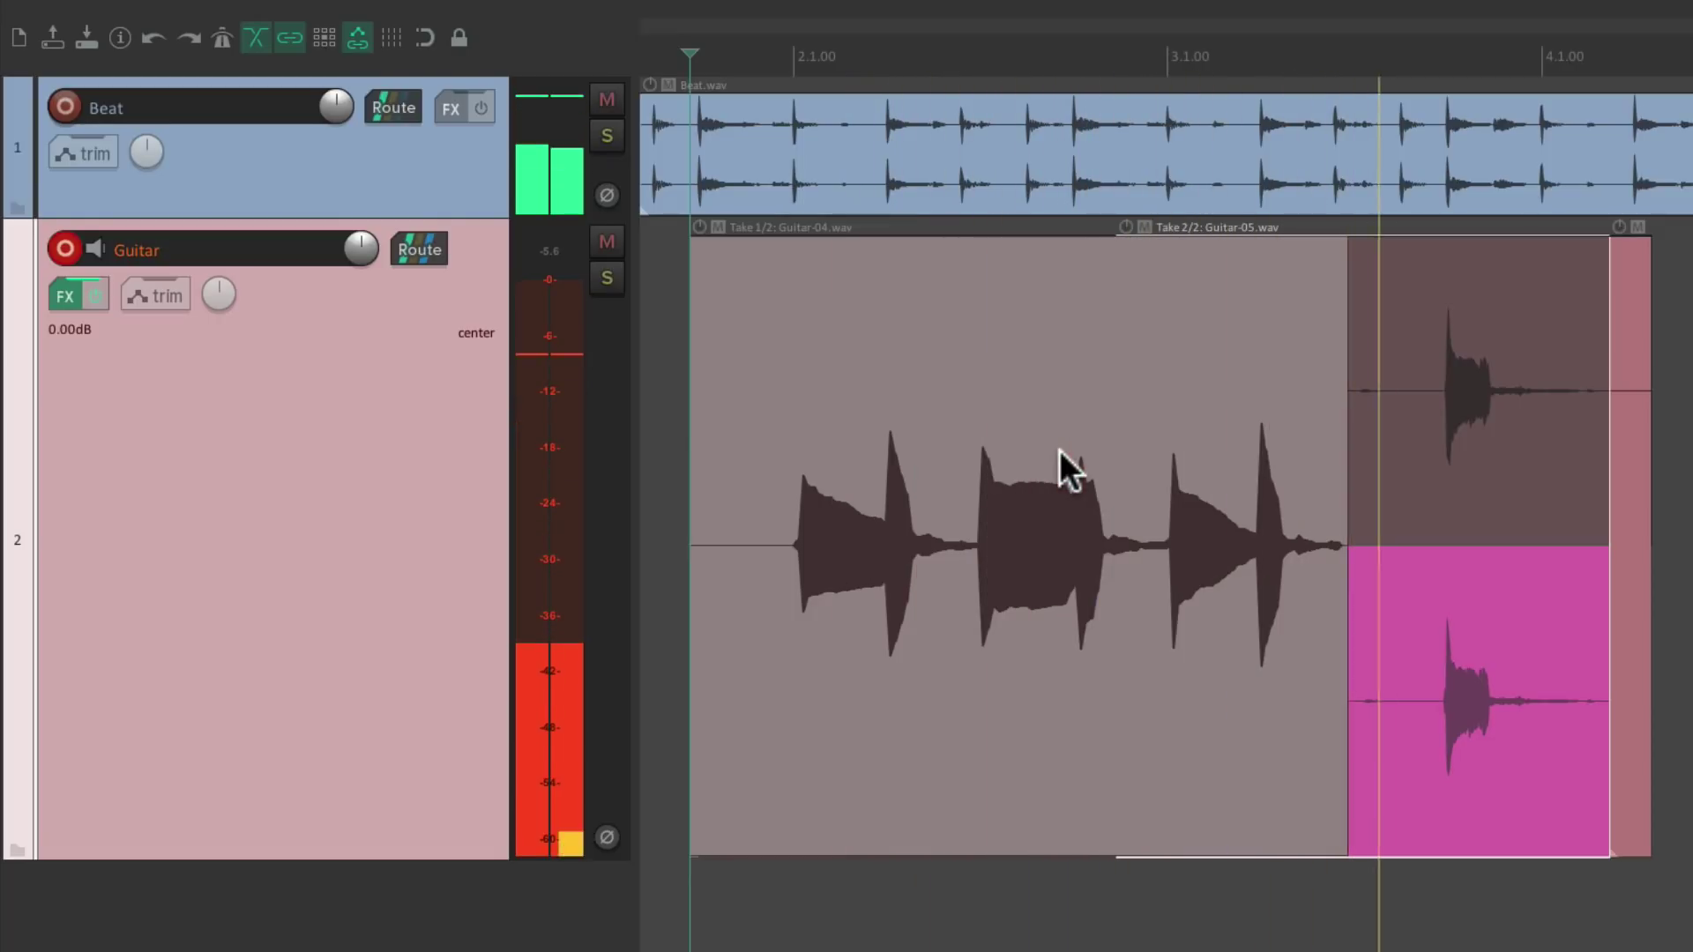
pyautogui.press('space')
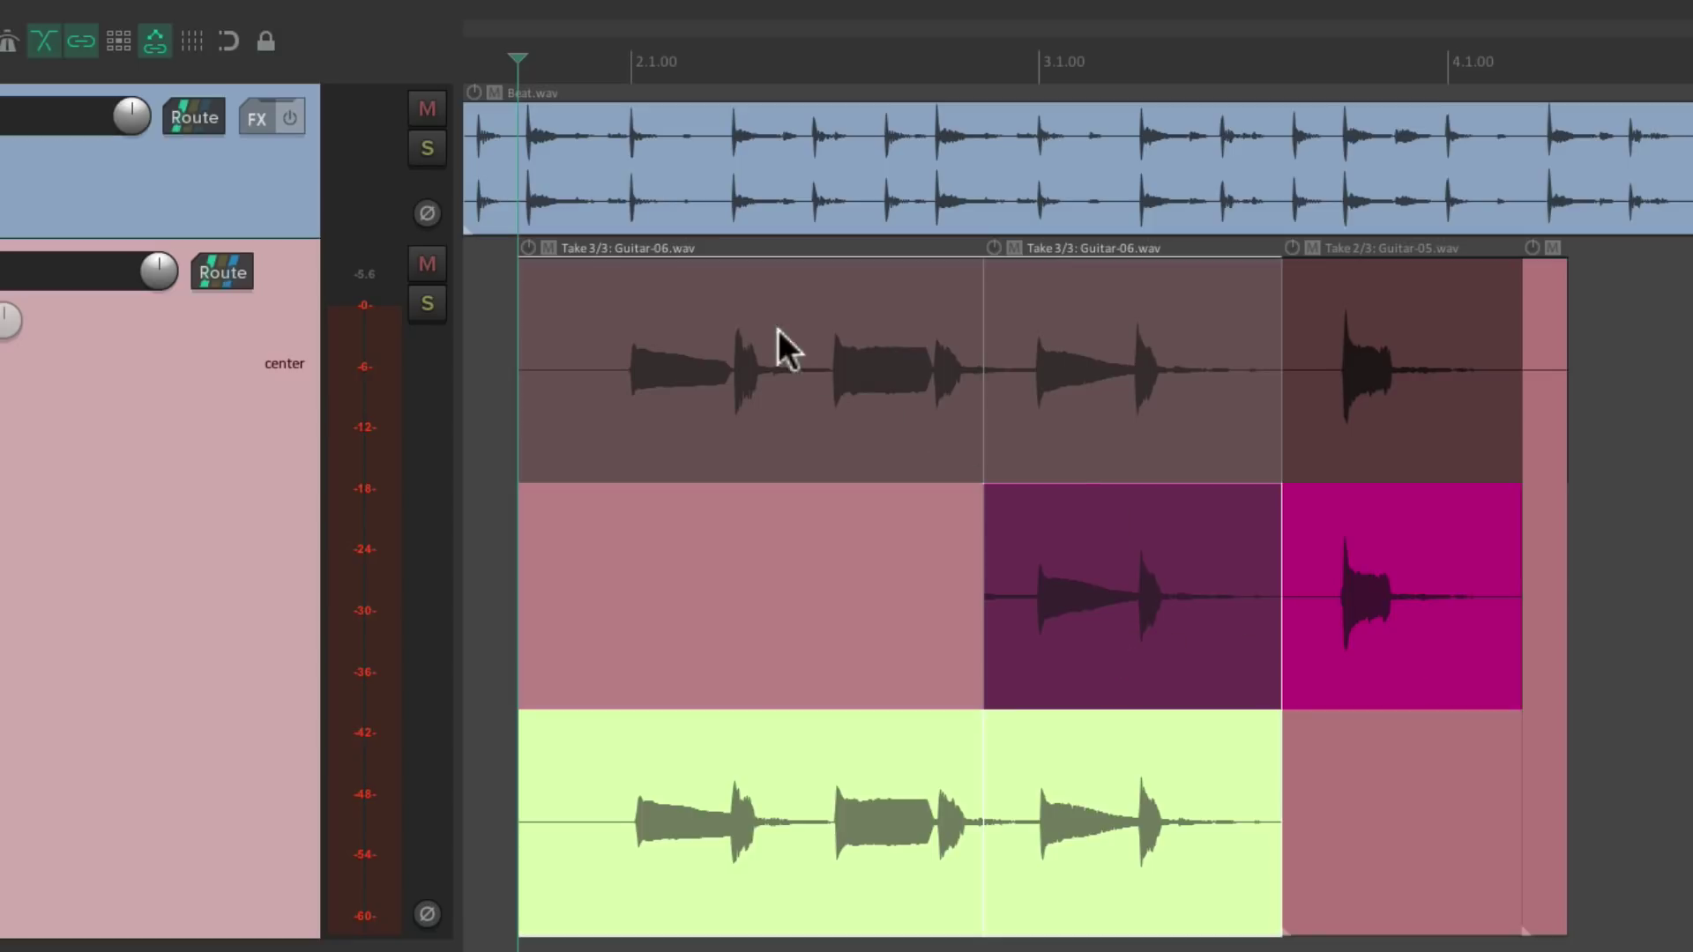
# Switch the overlapping guitar sections to take 1, the last two to take 2, and the first two to take 3
pyautogui.click(744, 314)
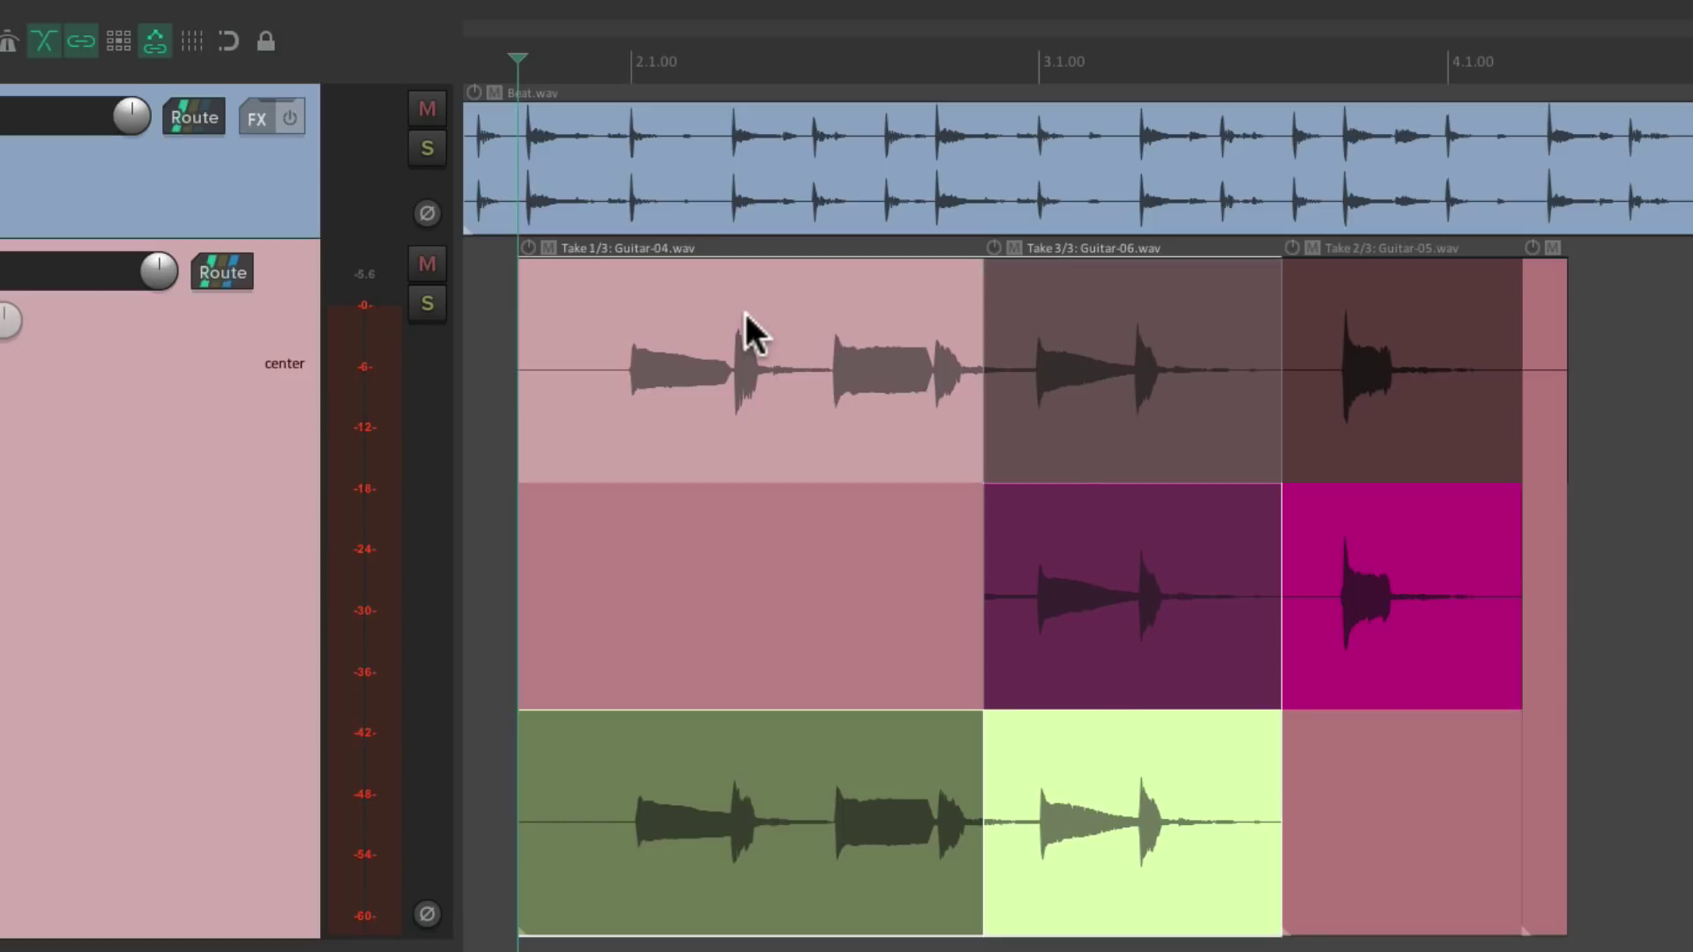
pyautogui.click(1092, 319)
pyautogui.click(1366, 312)
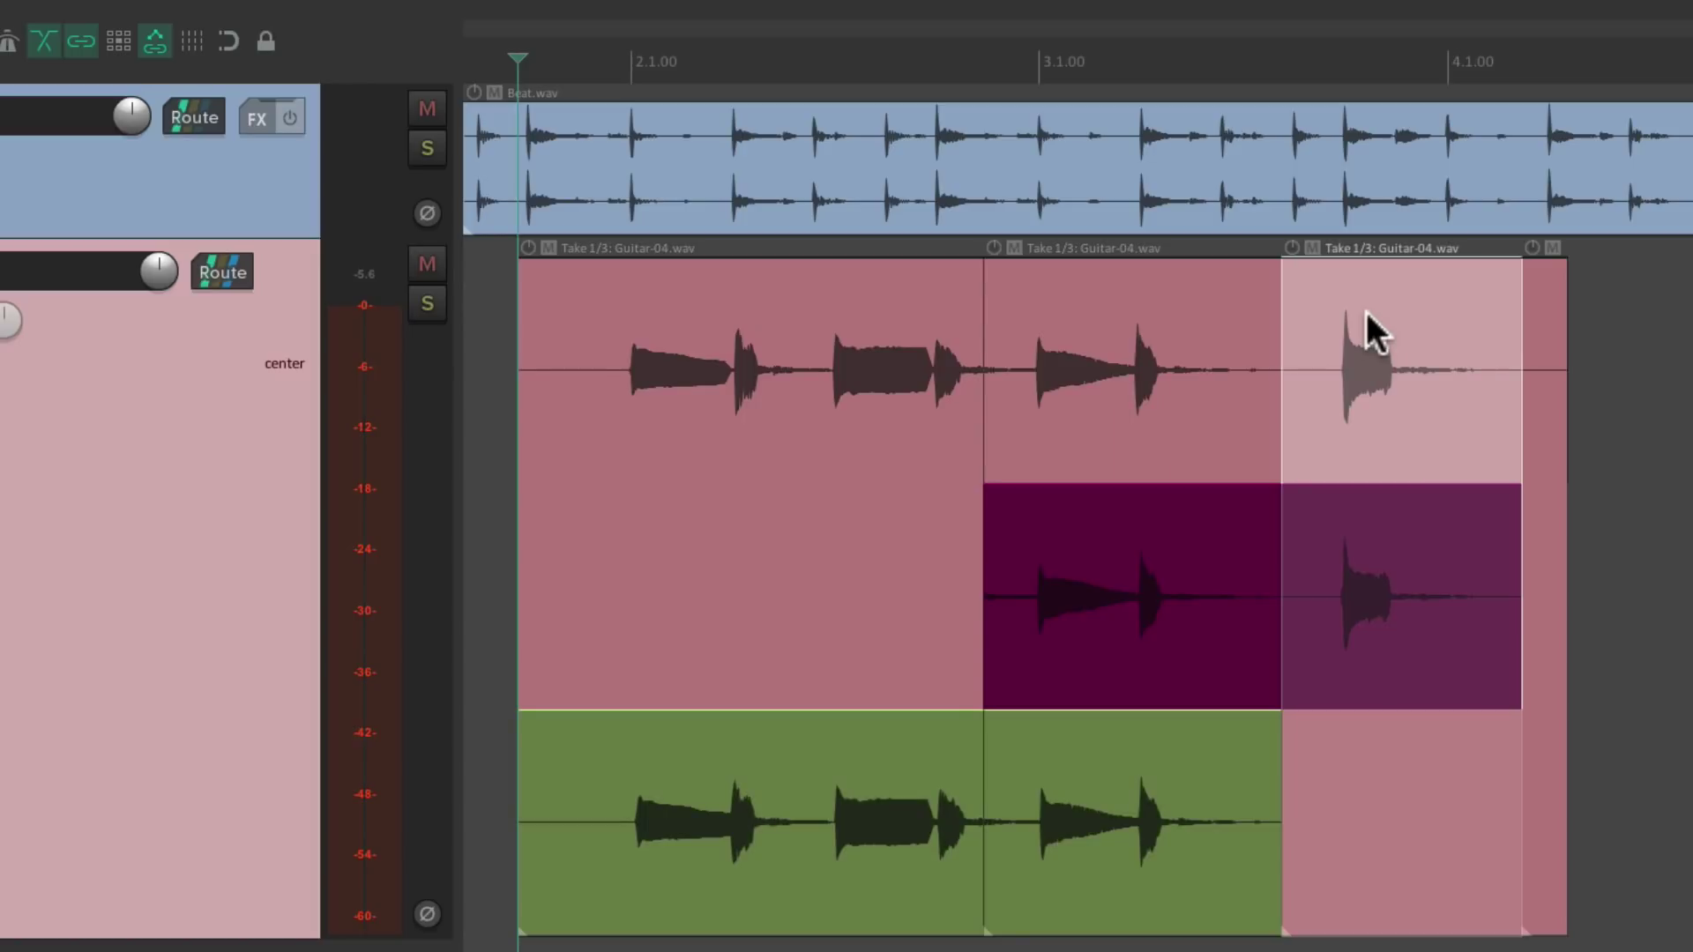
pyautogui.click(1113, 527)
pyautogui.click(1367, 514)
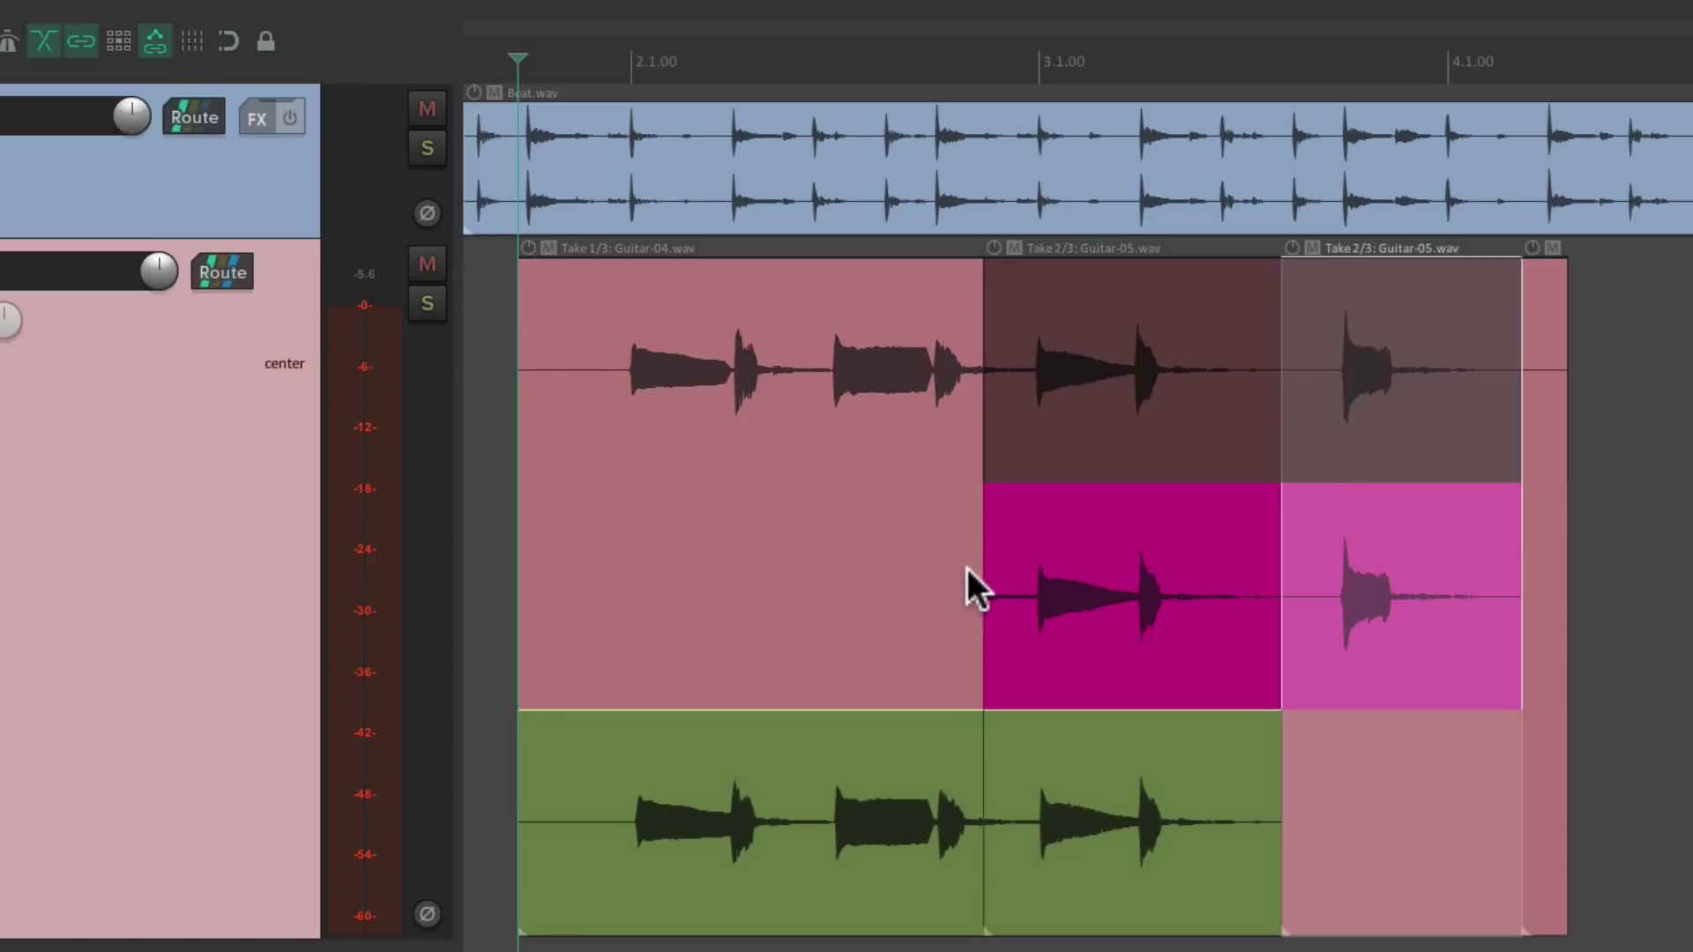
pyautogui.click(754, 775)
pyautogui.click(1089, 774)
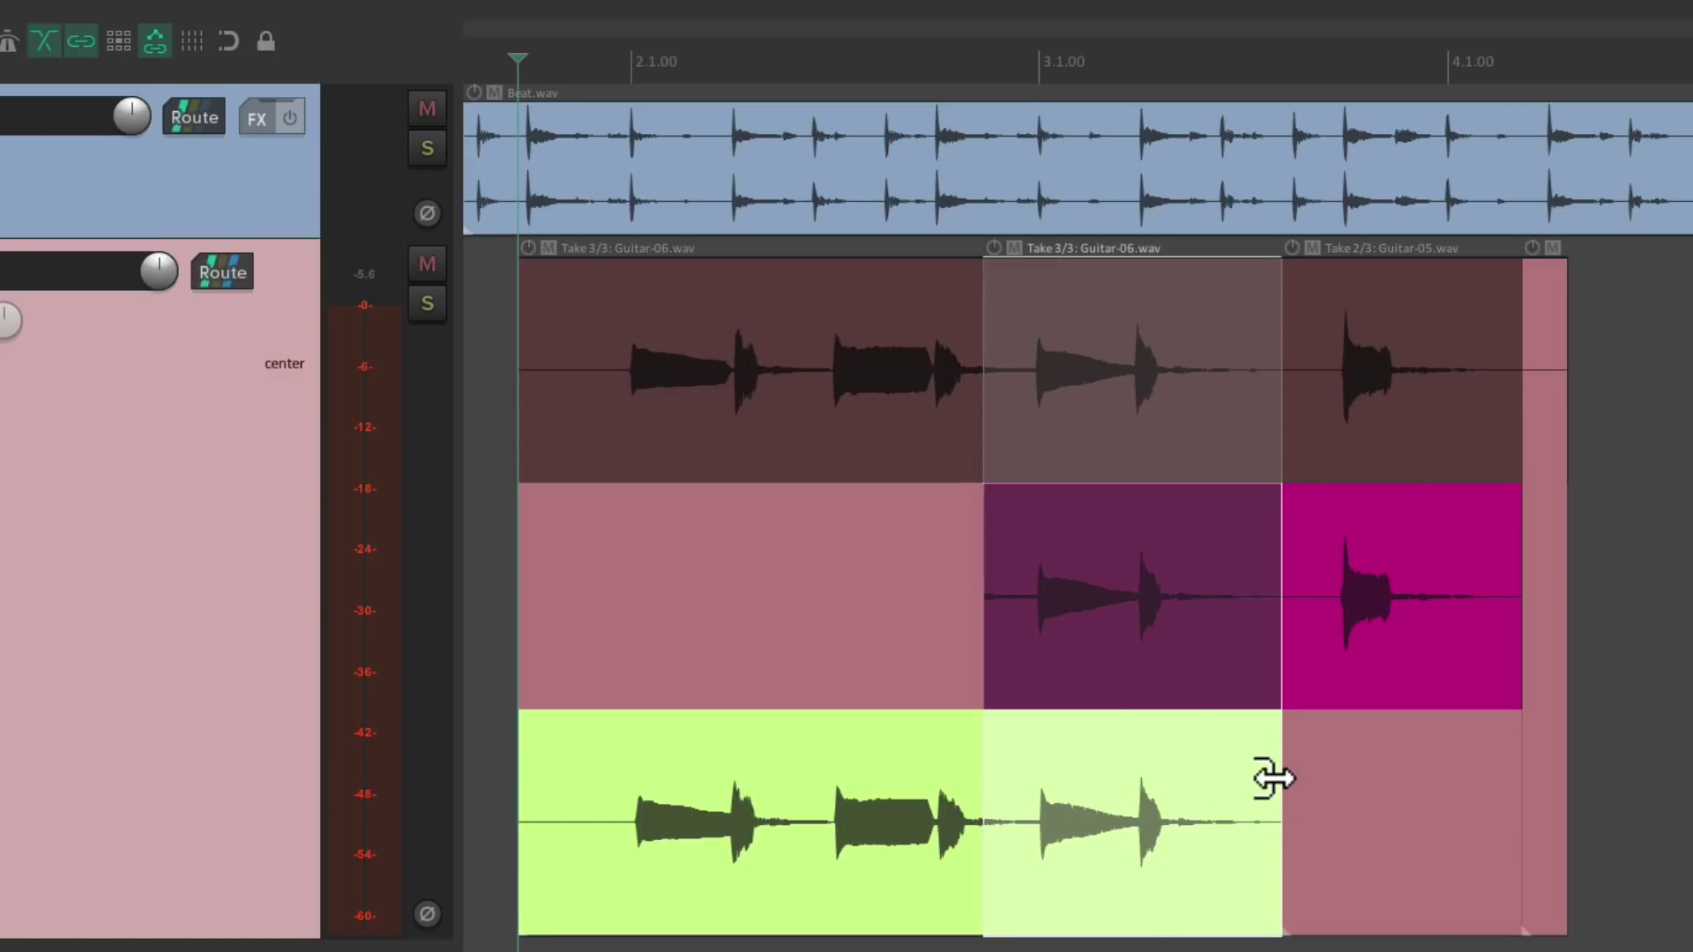
# Select the empty middle lane of the first guitar section and turn off the display of empty take lanes
pyautogui.click(751, 564)
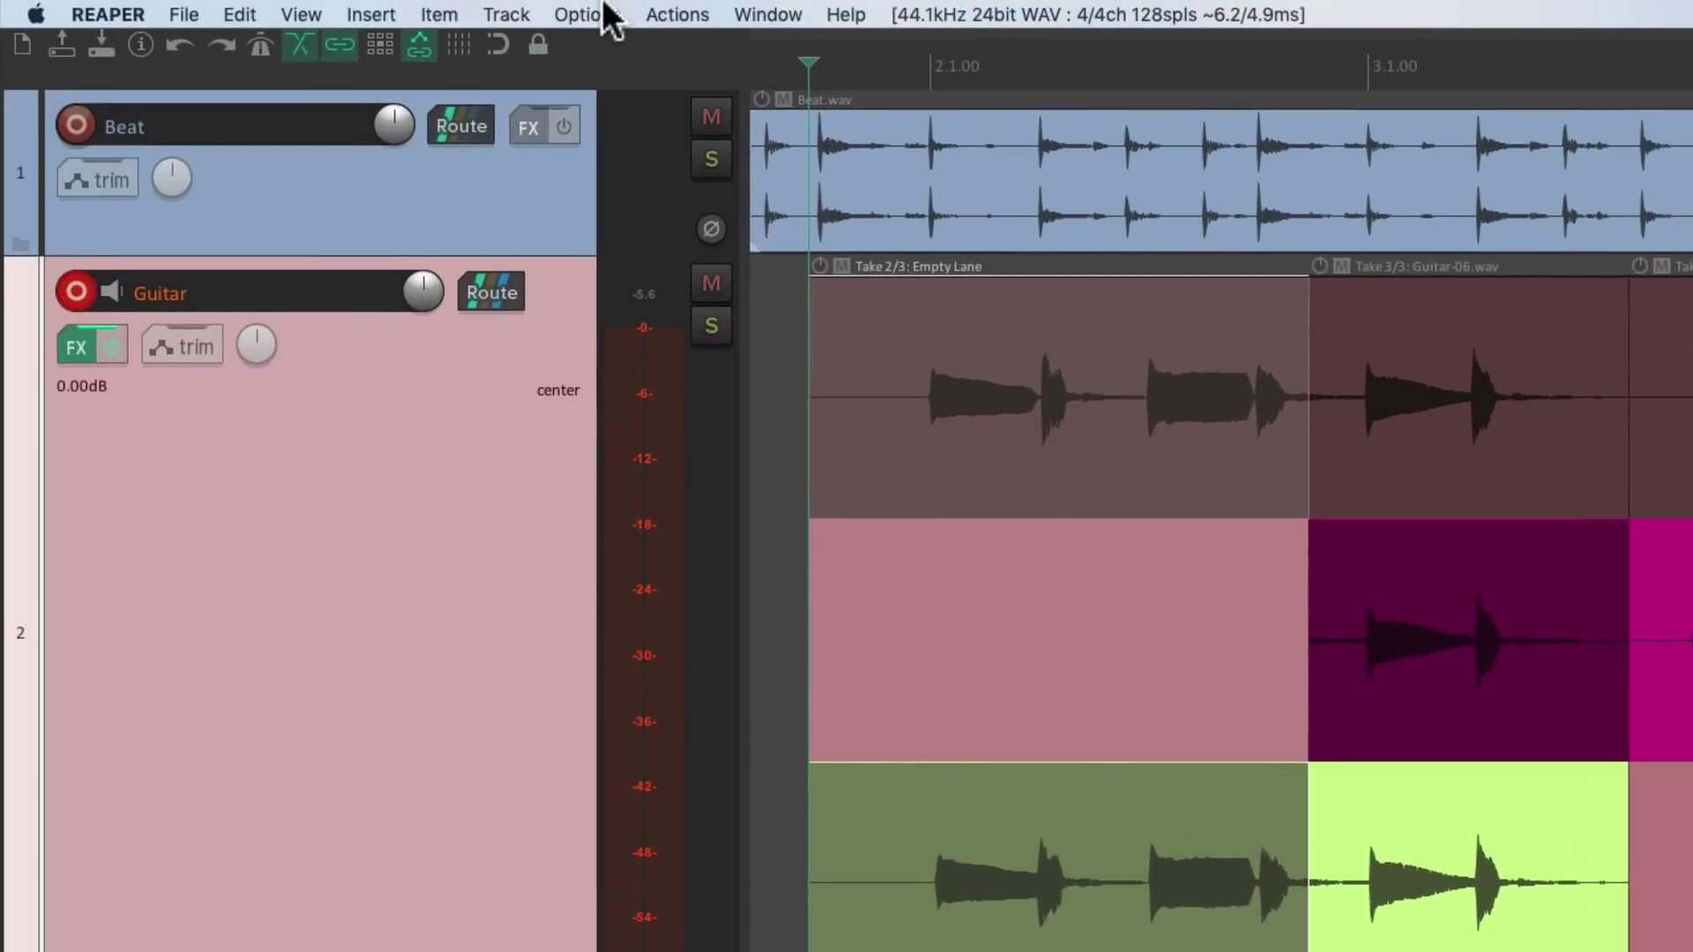
pyautogui.click(604, 15)
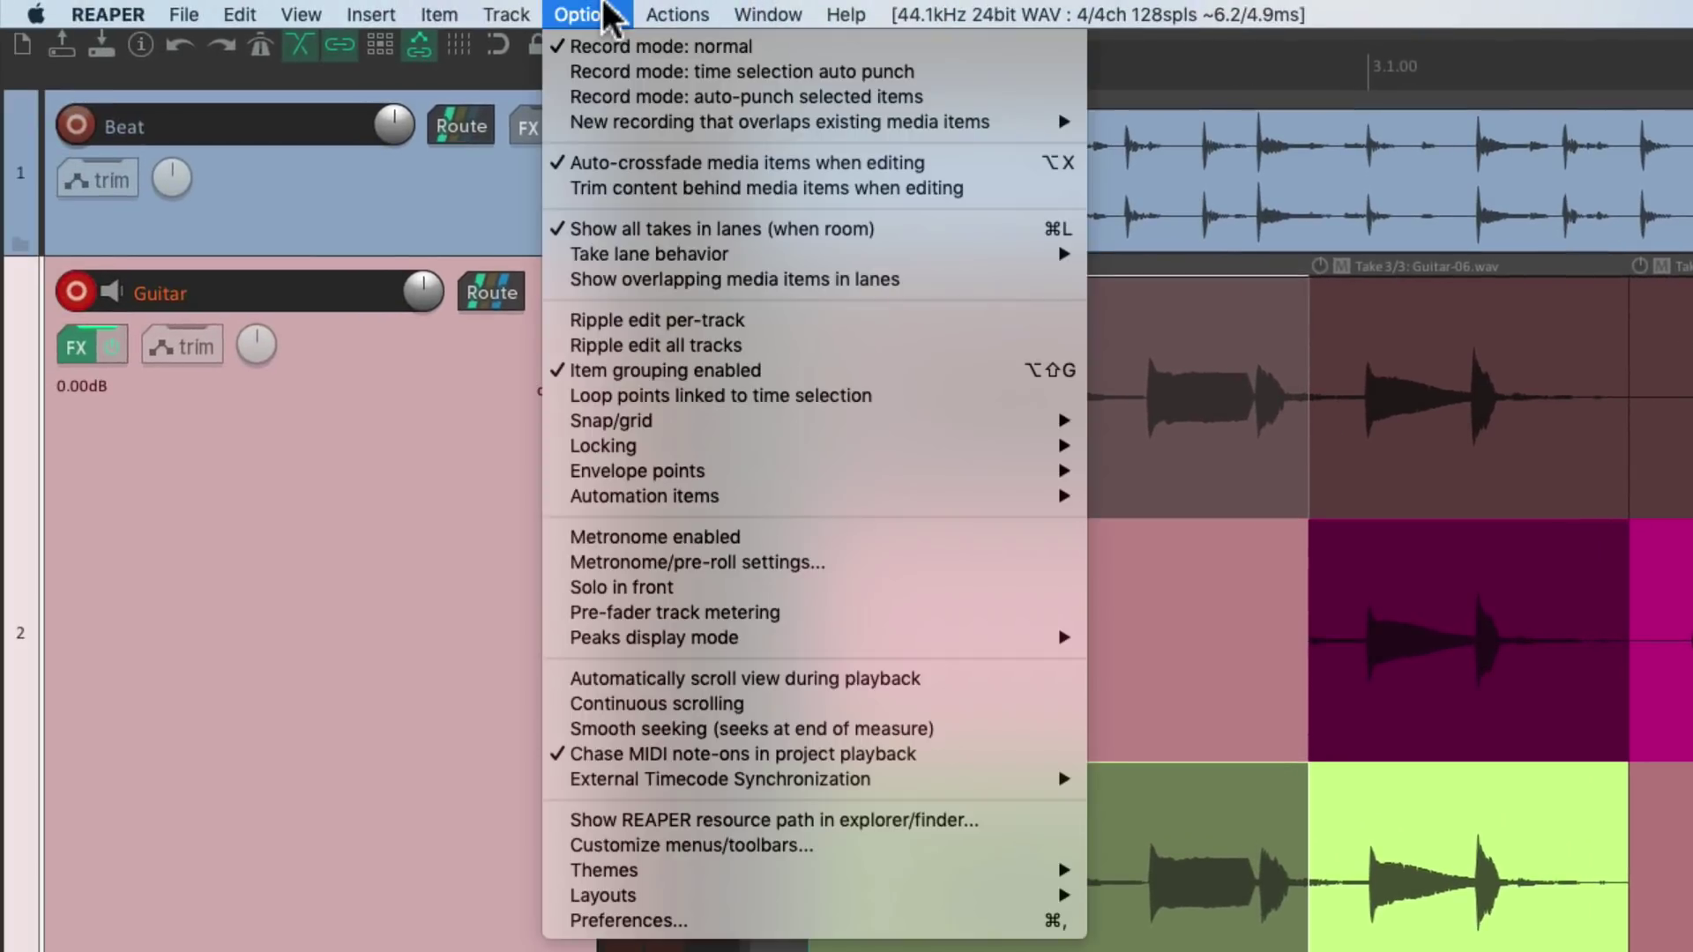
pyautogui.moveTo(555, 259)
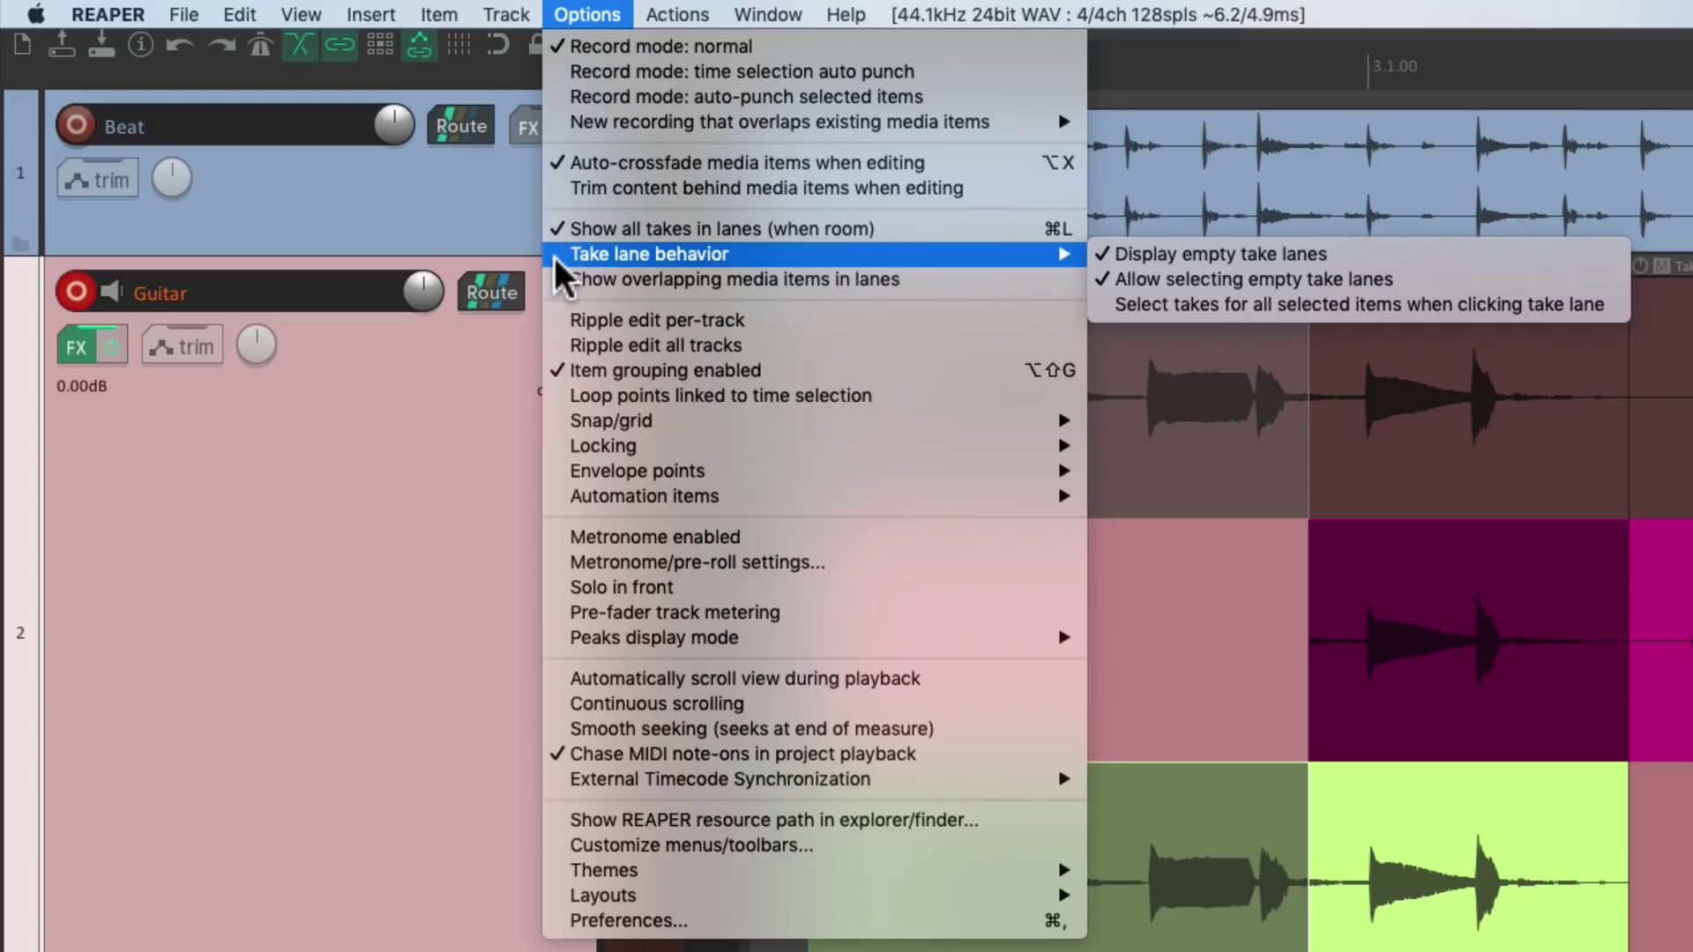
pyautogui.click(1347, 253)
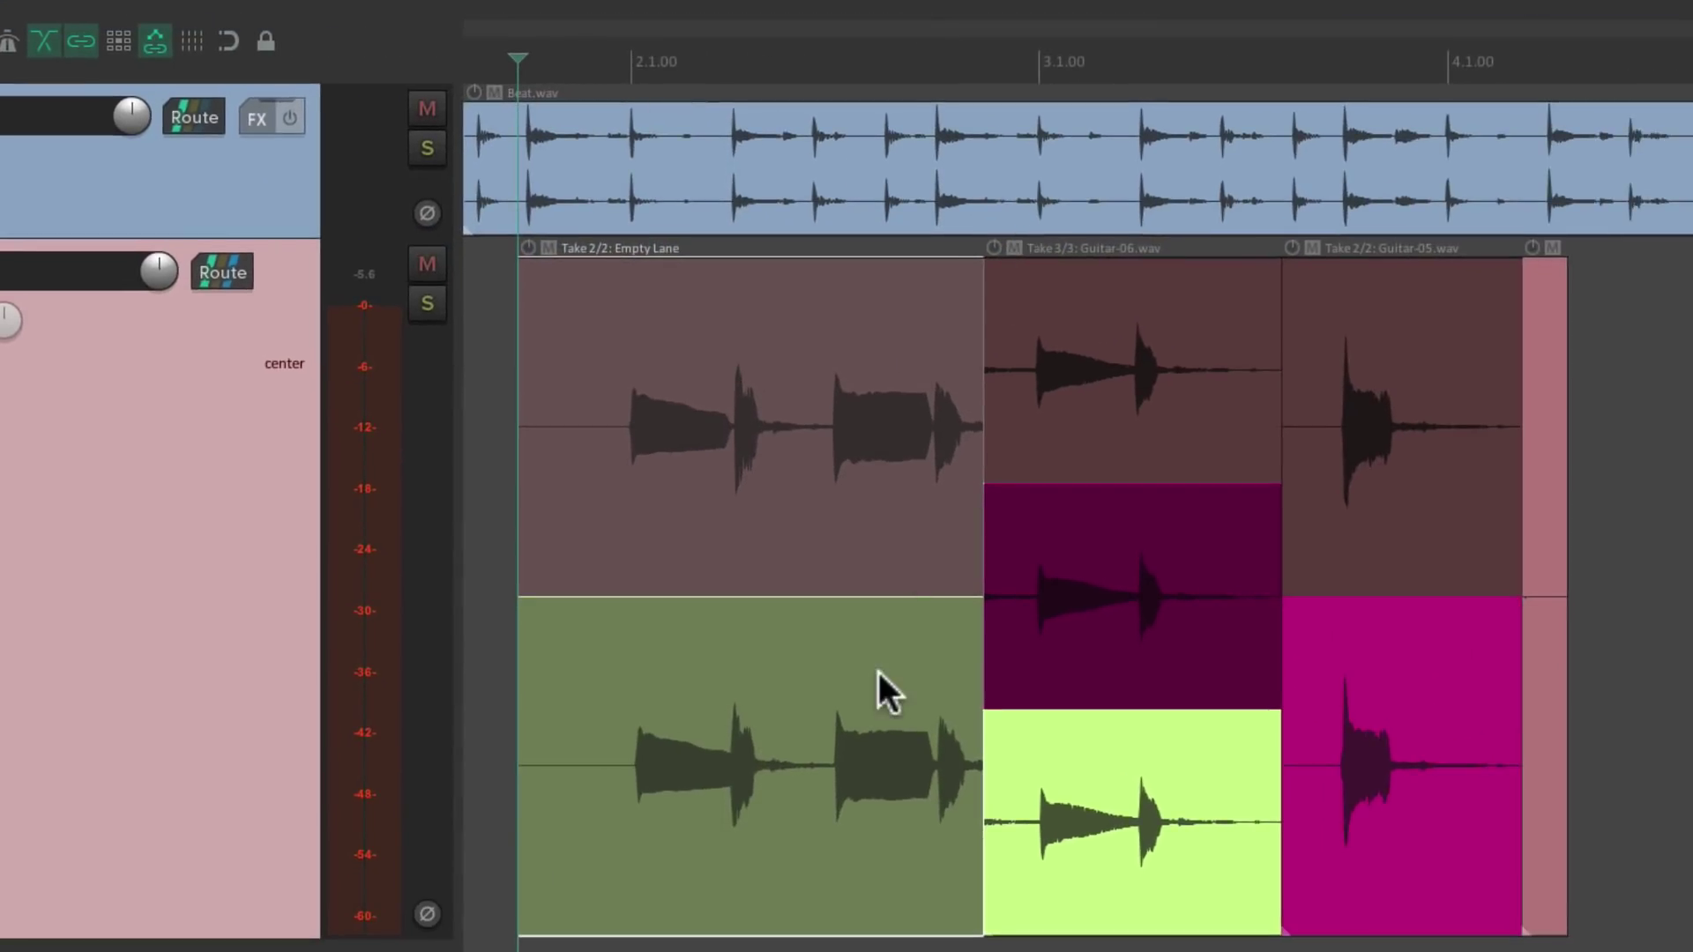
# Switch between the takes of each guitar section, ending on take 1 for the first and take 2 for the other two
pyautogui.click(657, 335)
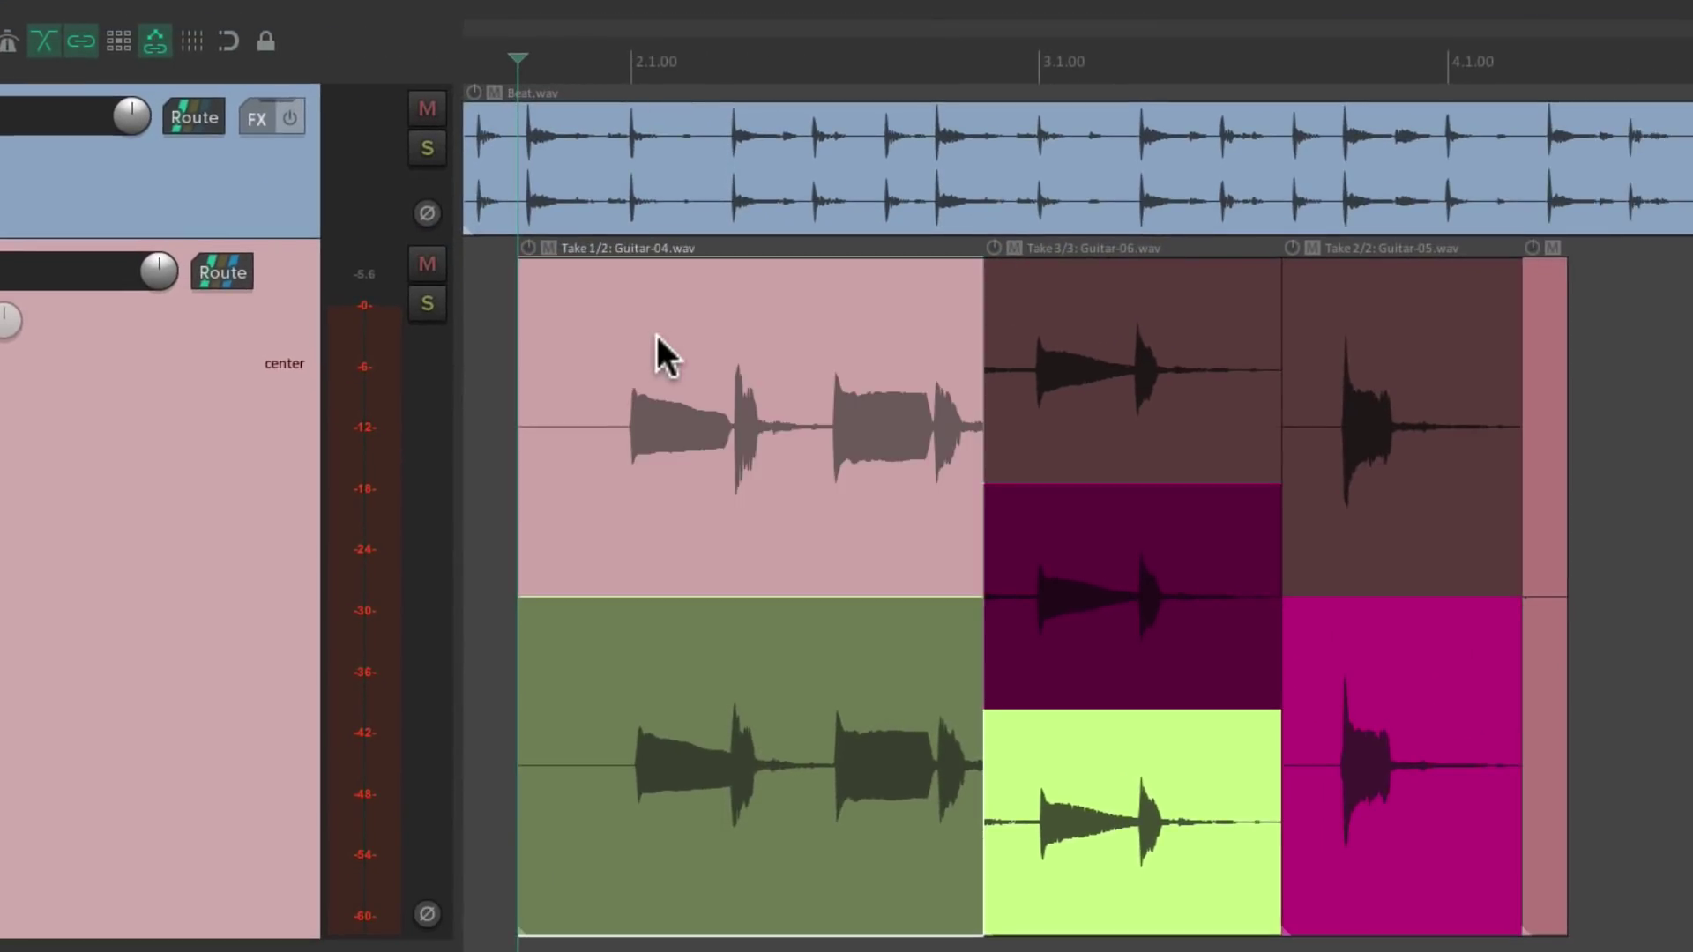
pyautogui.click(655, 642)
pyautogui.click(666, 378)
pyautogui.click(1178, 331)
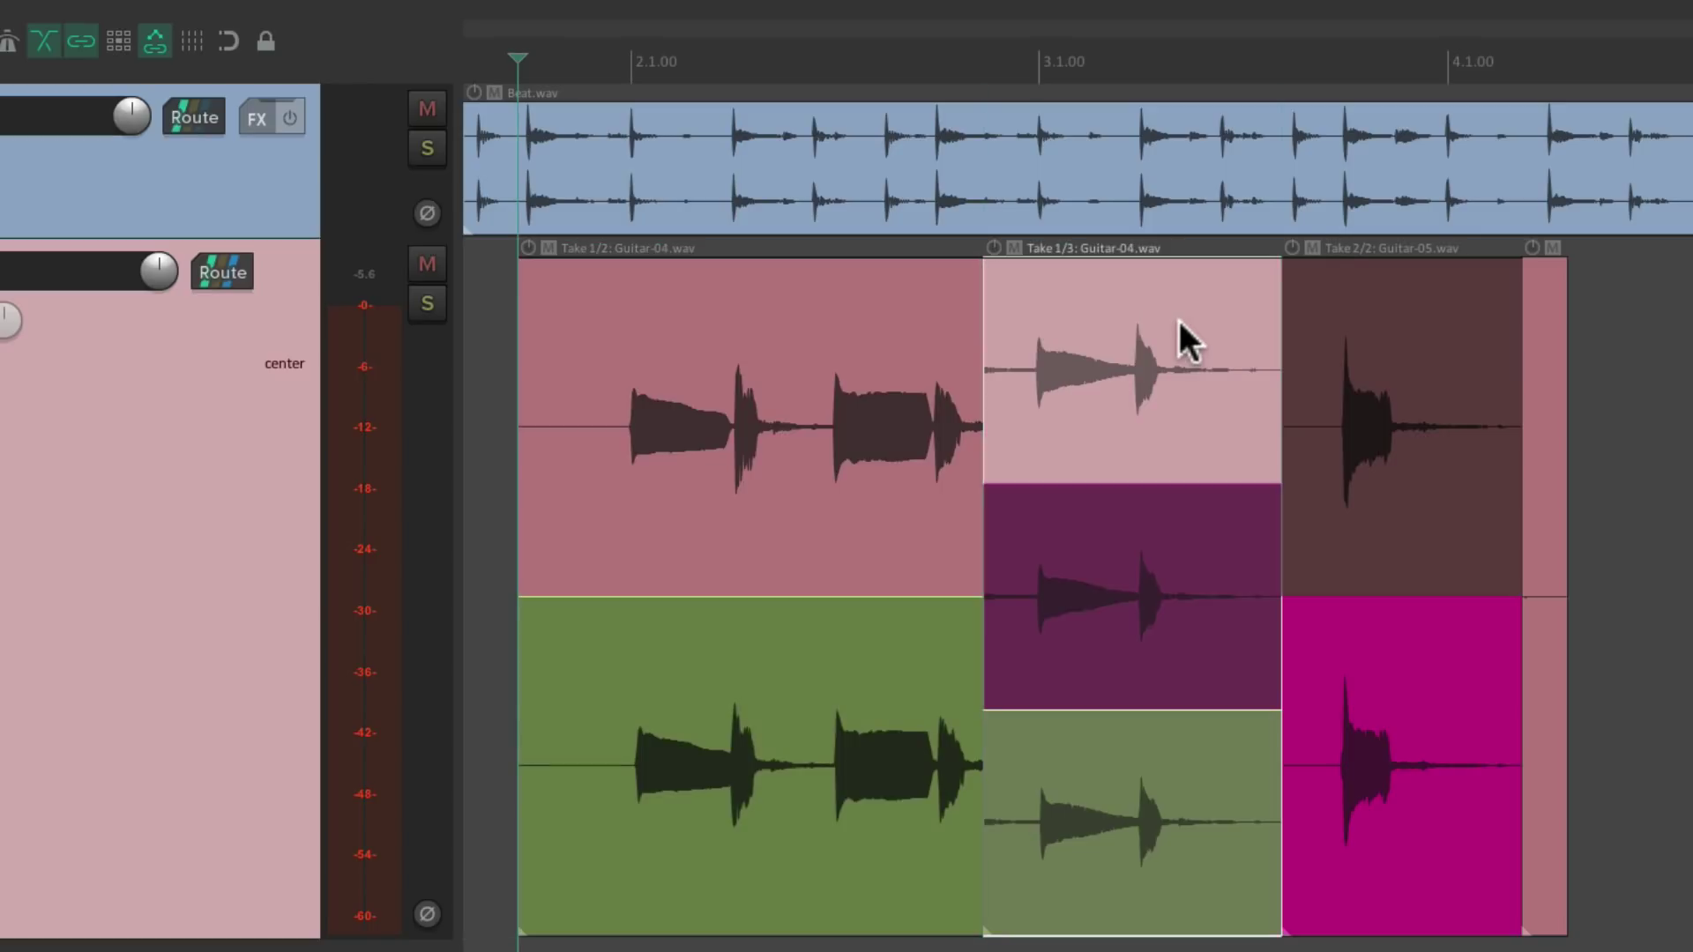
pyautogui.click(1126, 515)
pyautogui.click(1377, 347)
pyautogui.click(1383, 679)
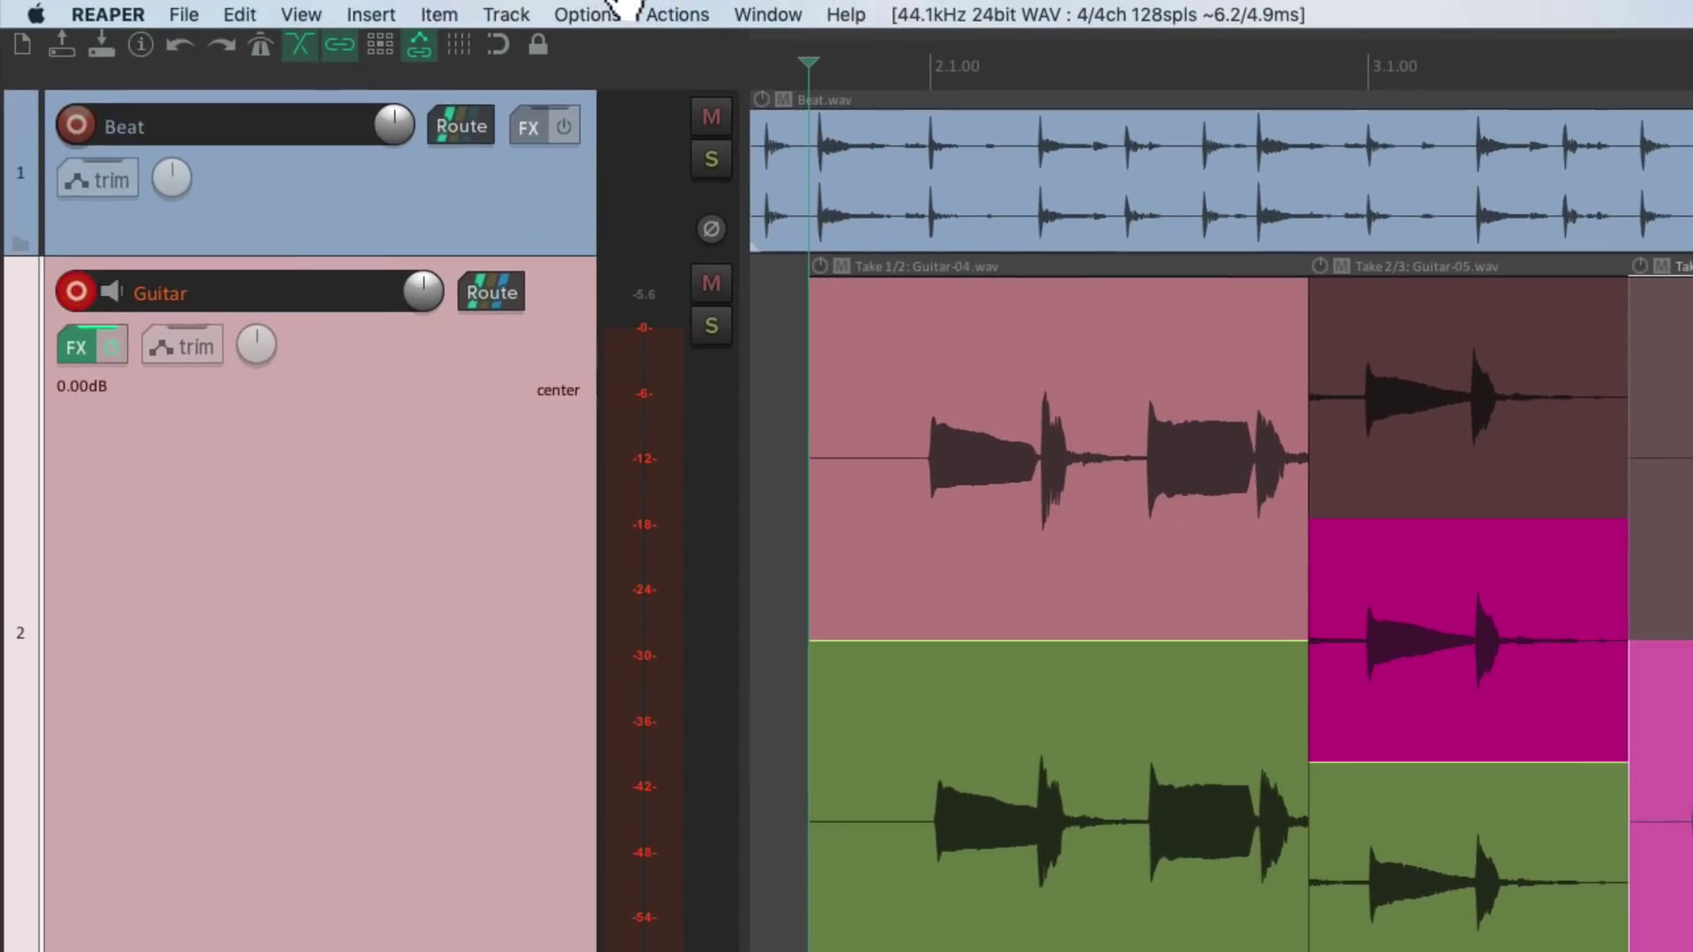
# Display empty take lanes again and select the empty lanes in the first and third guitar sections
pyautogui.click(587, 14)
pyautogui.moveTo(591, 254)
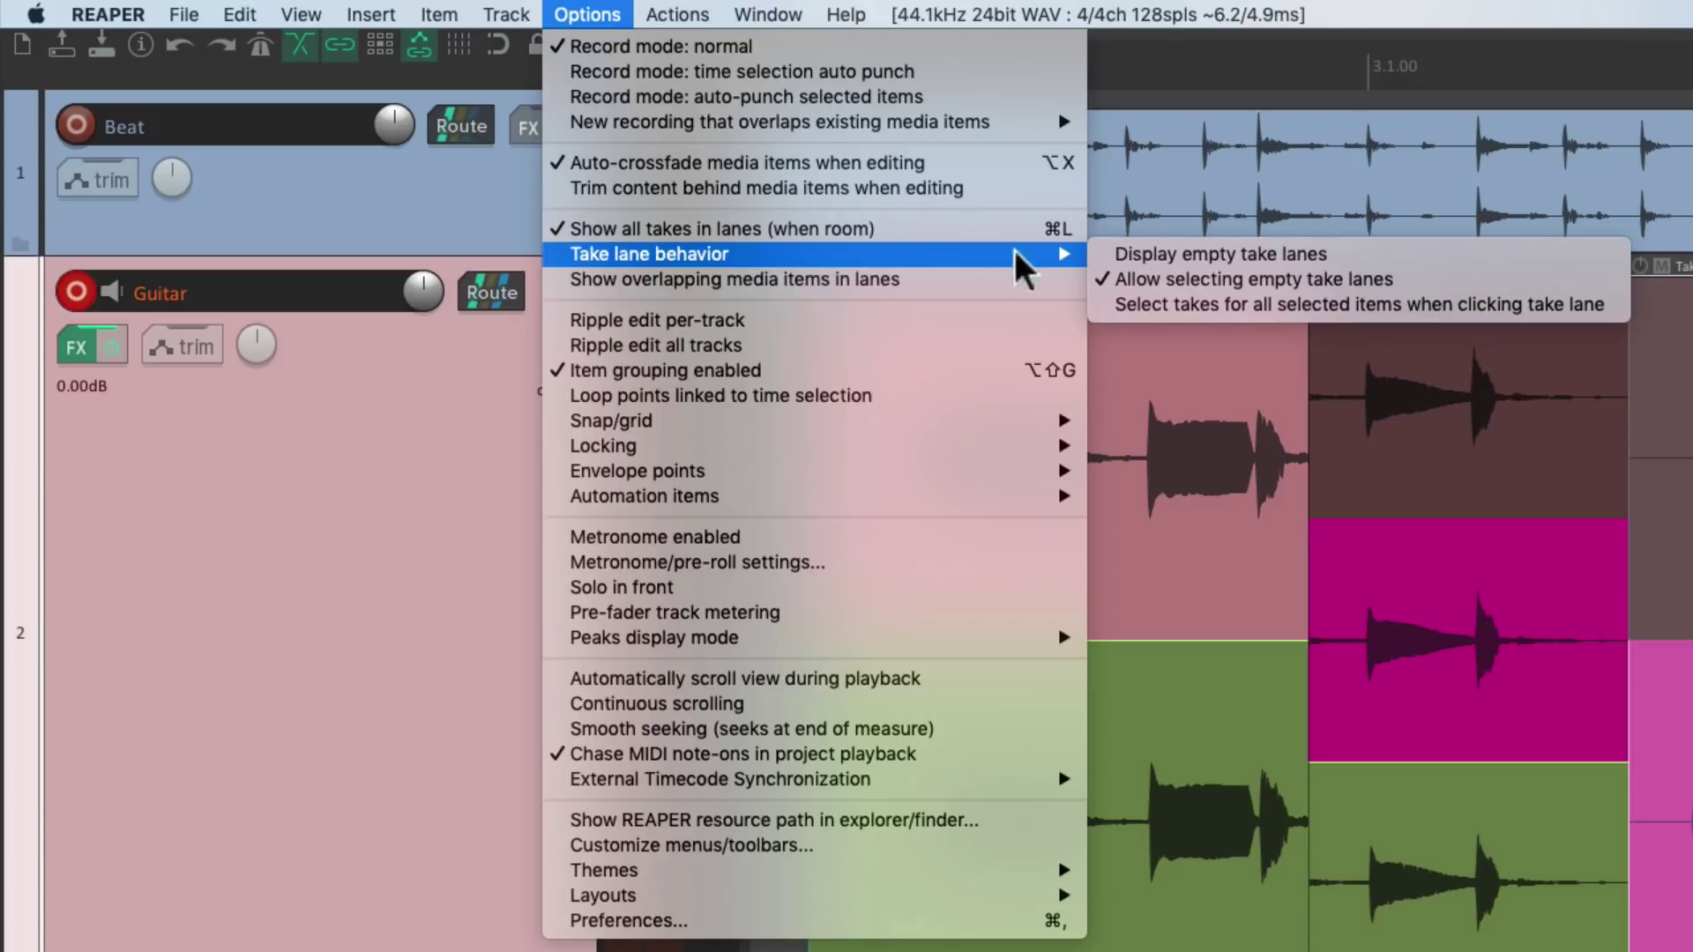
pyautogui.click(1094, 255)
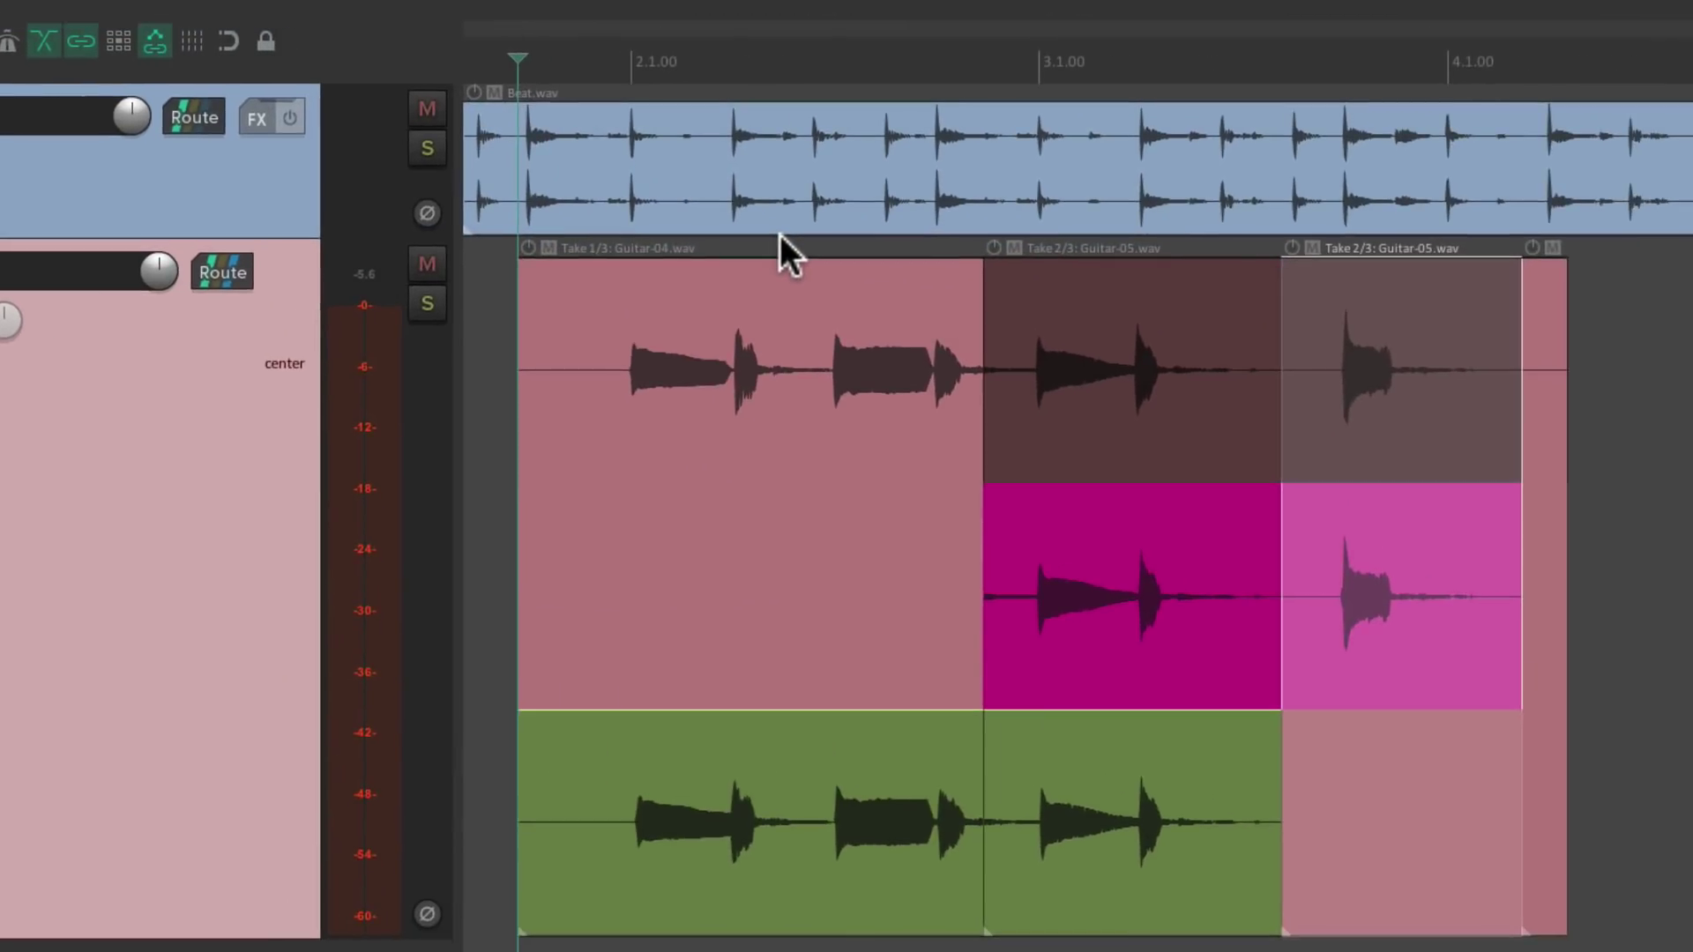
pyautogui.click(712, 534)
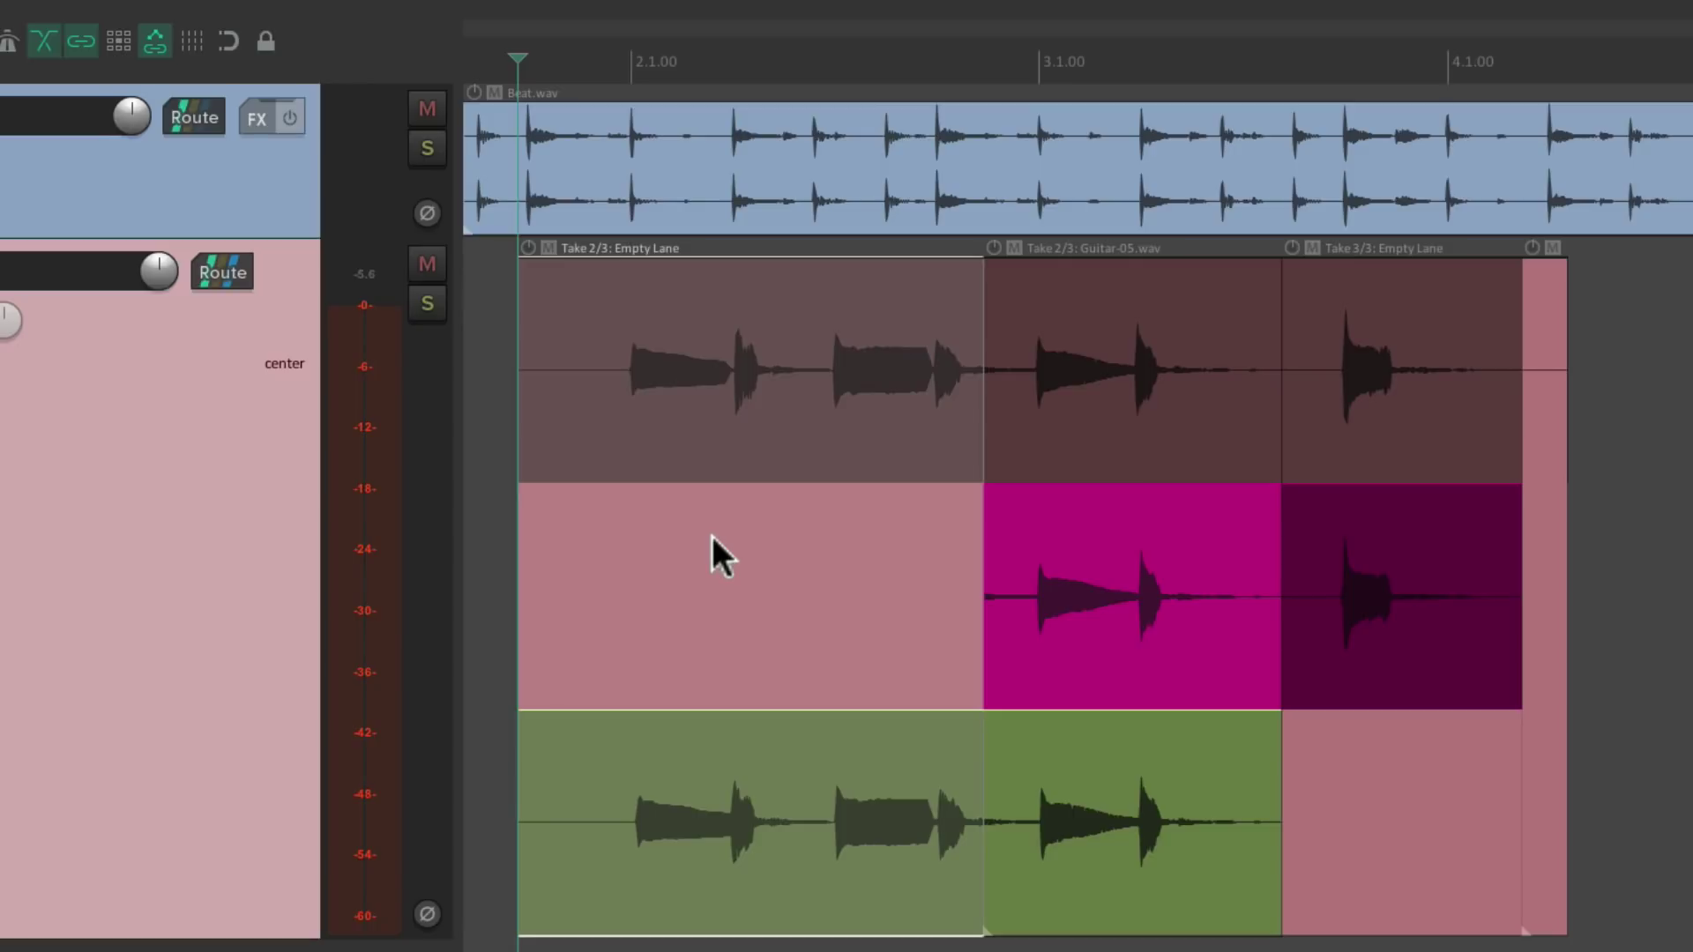
pyautogui.click(1405, 763)
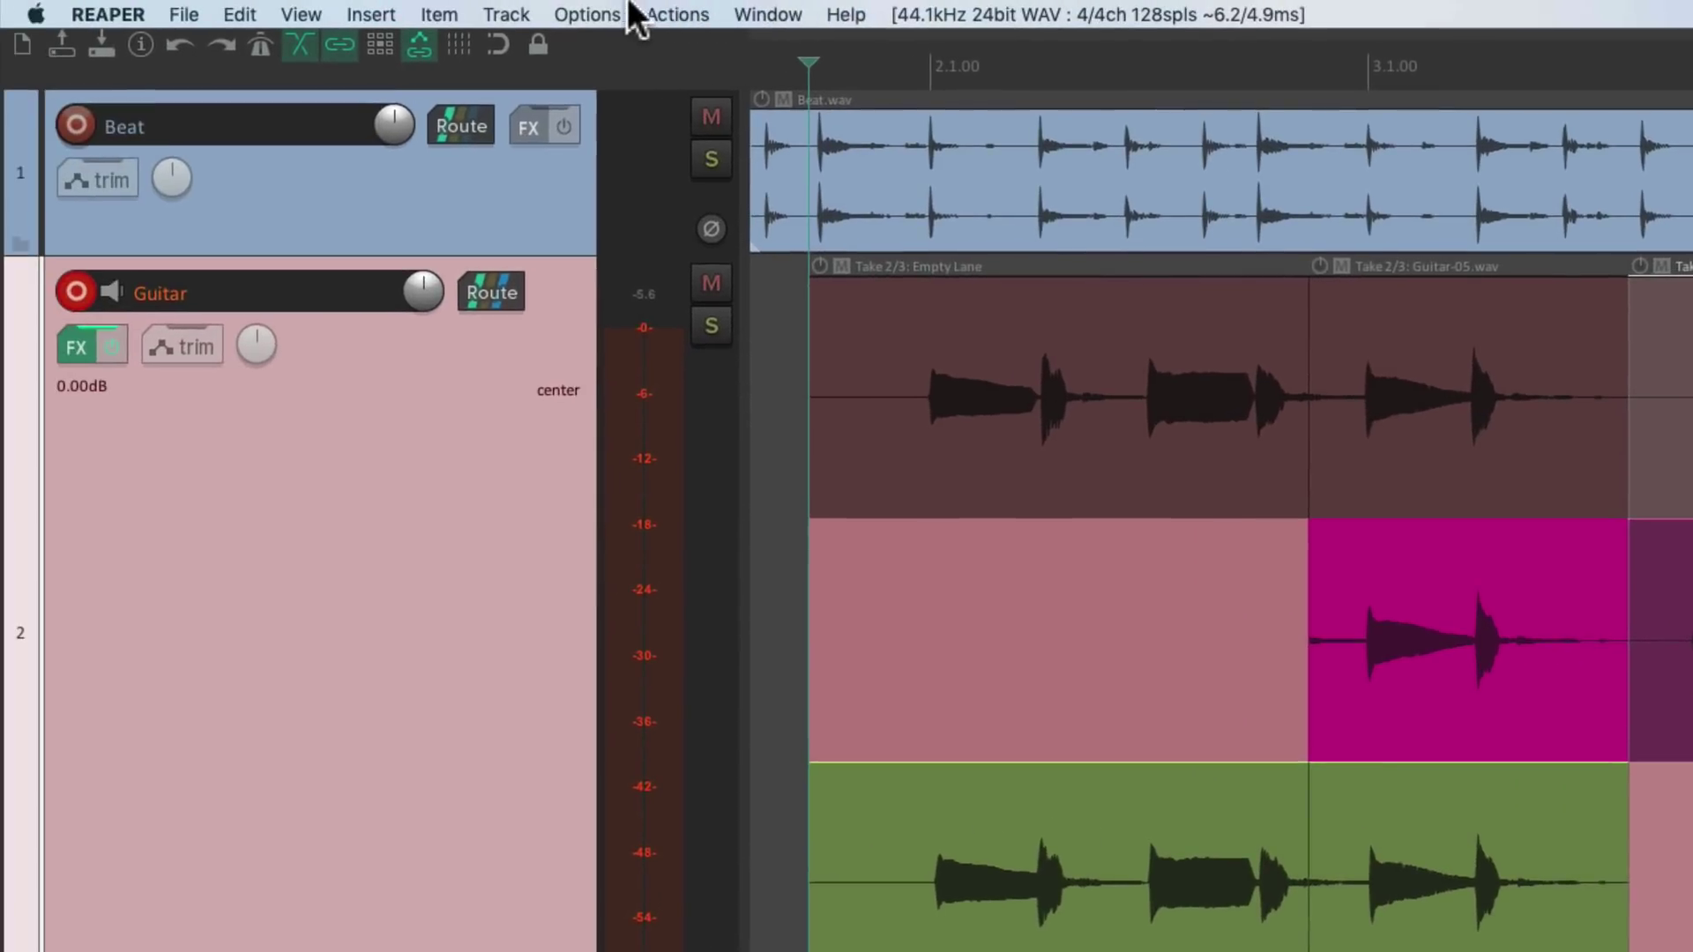
# Switch the first guitar section to take 1, take 3 and back to its empty middle lane, and audition the result
pyautogui.click(587, 14)
pyautogui.moveTo(557, 254)
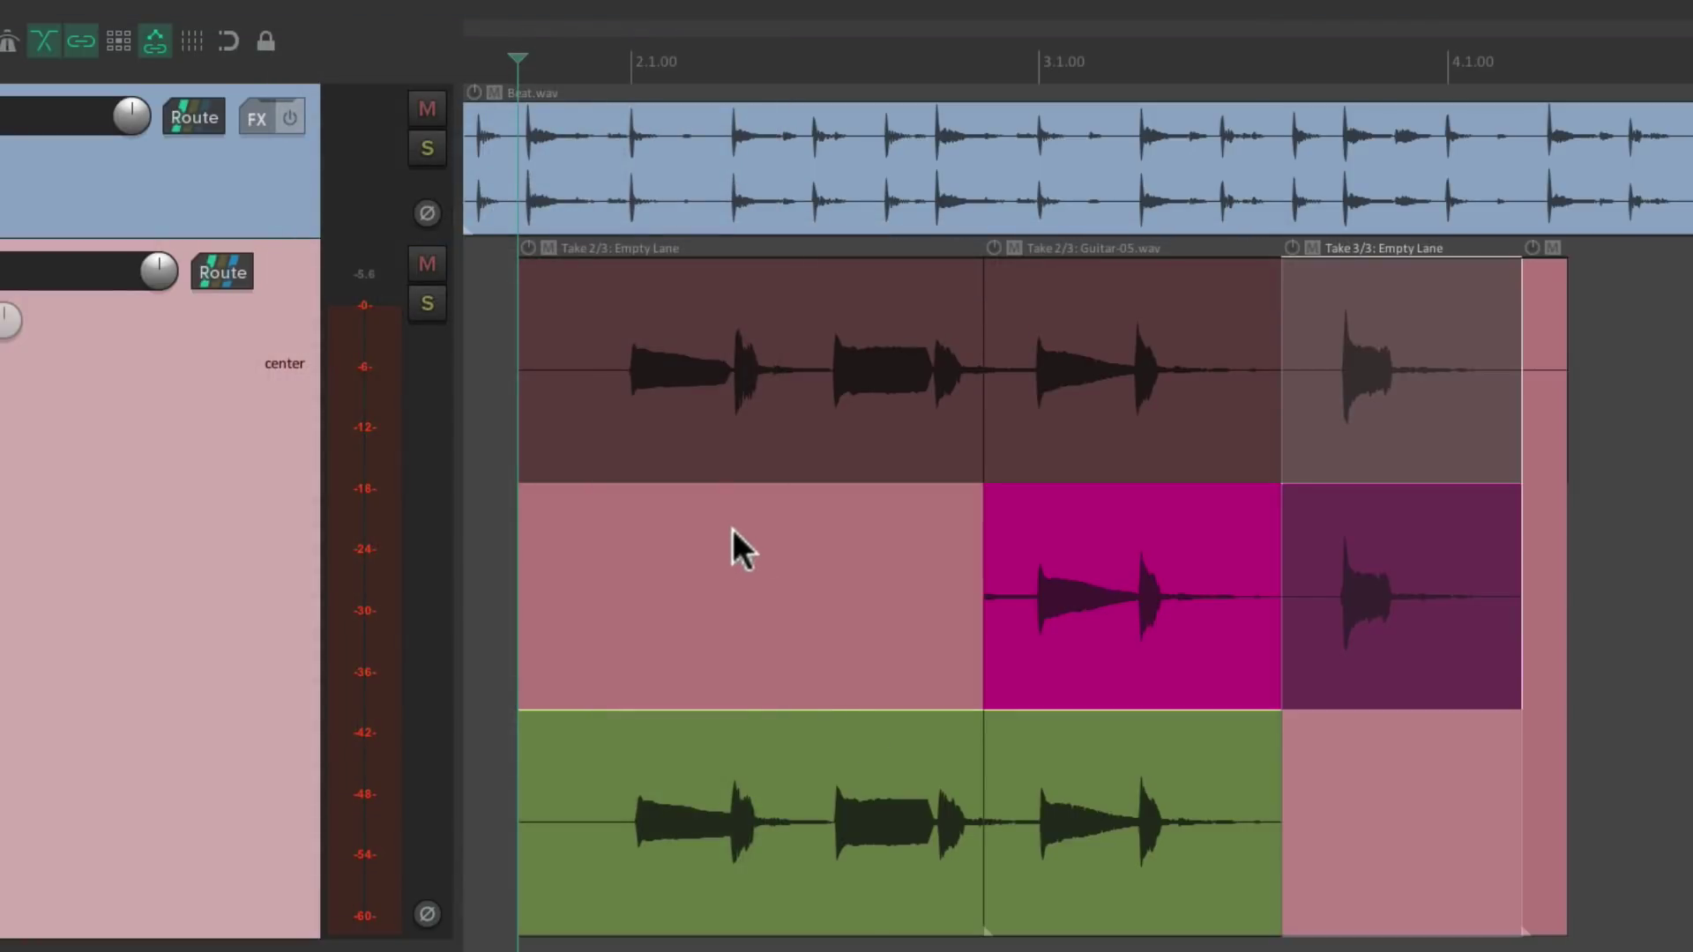
pyautogui.click(1036, 562)
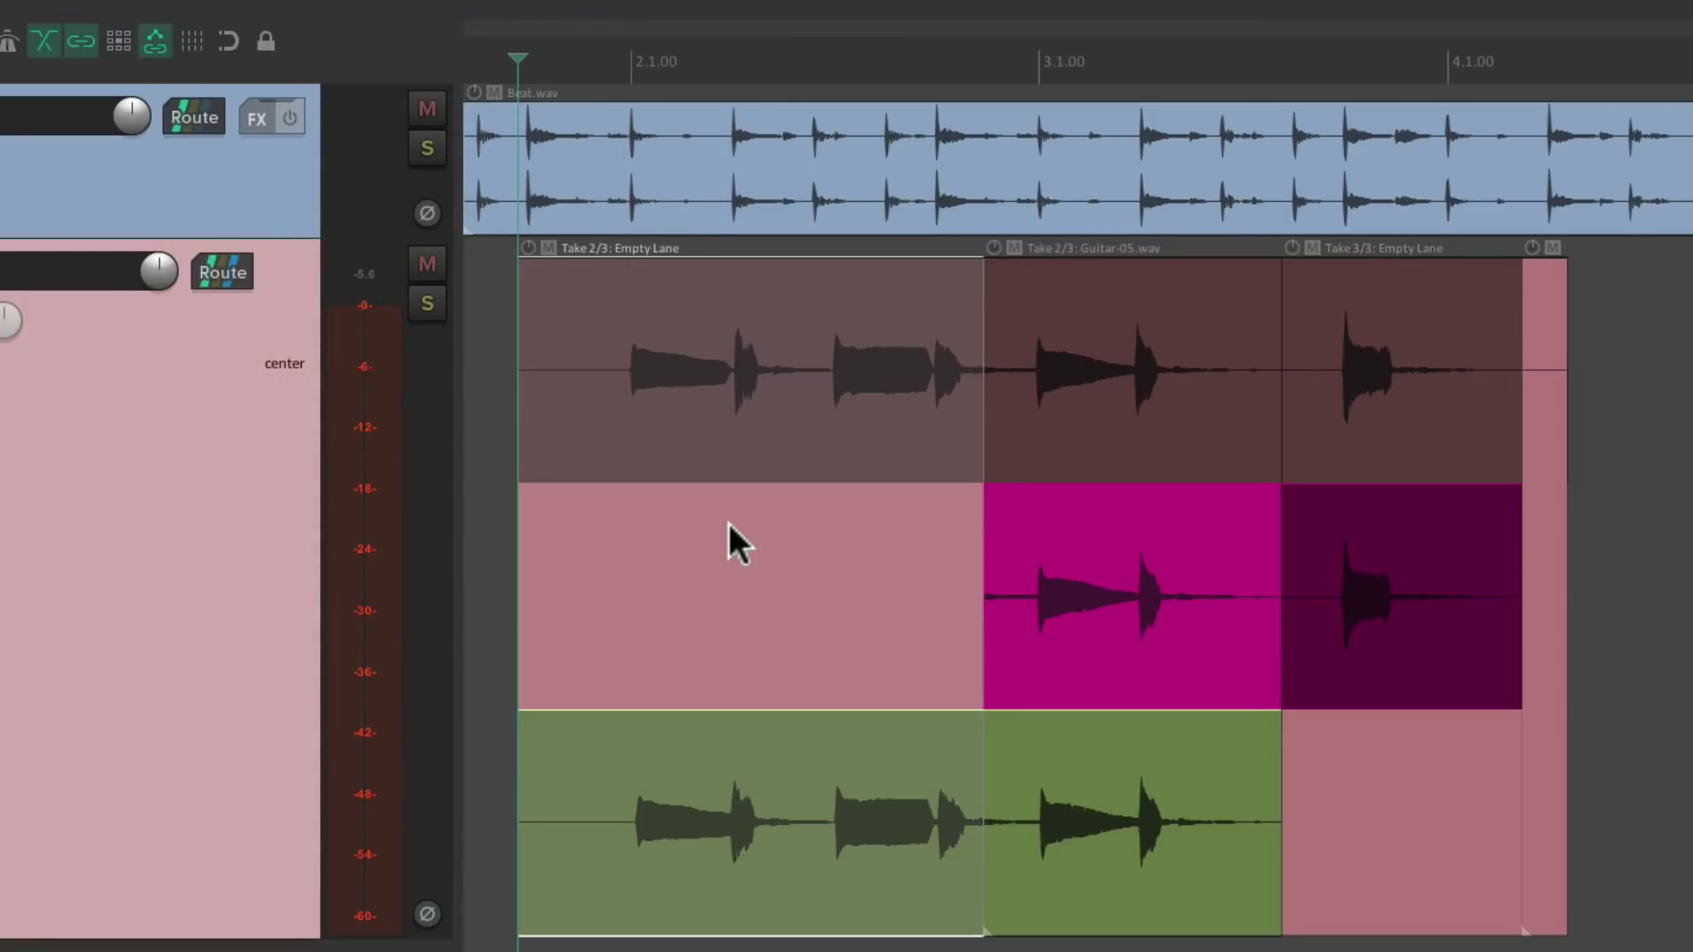
pyautogui.click(737, 305)
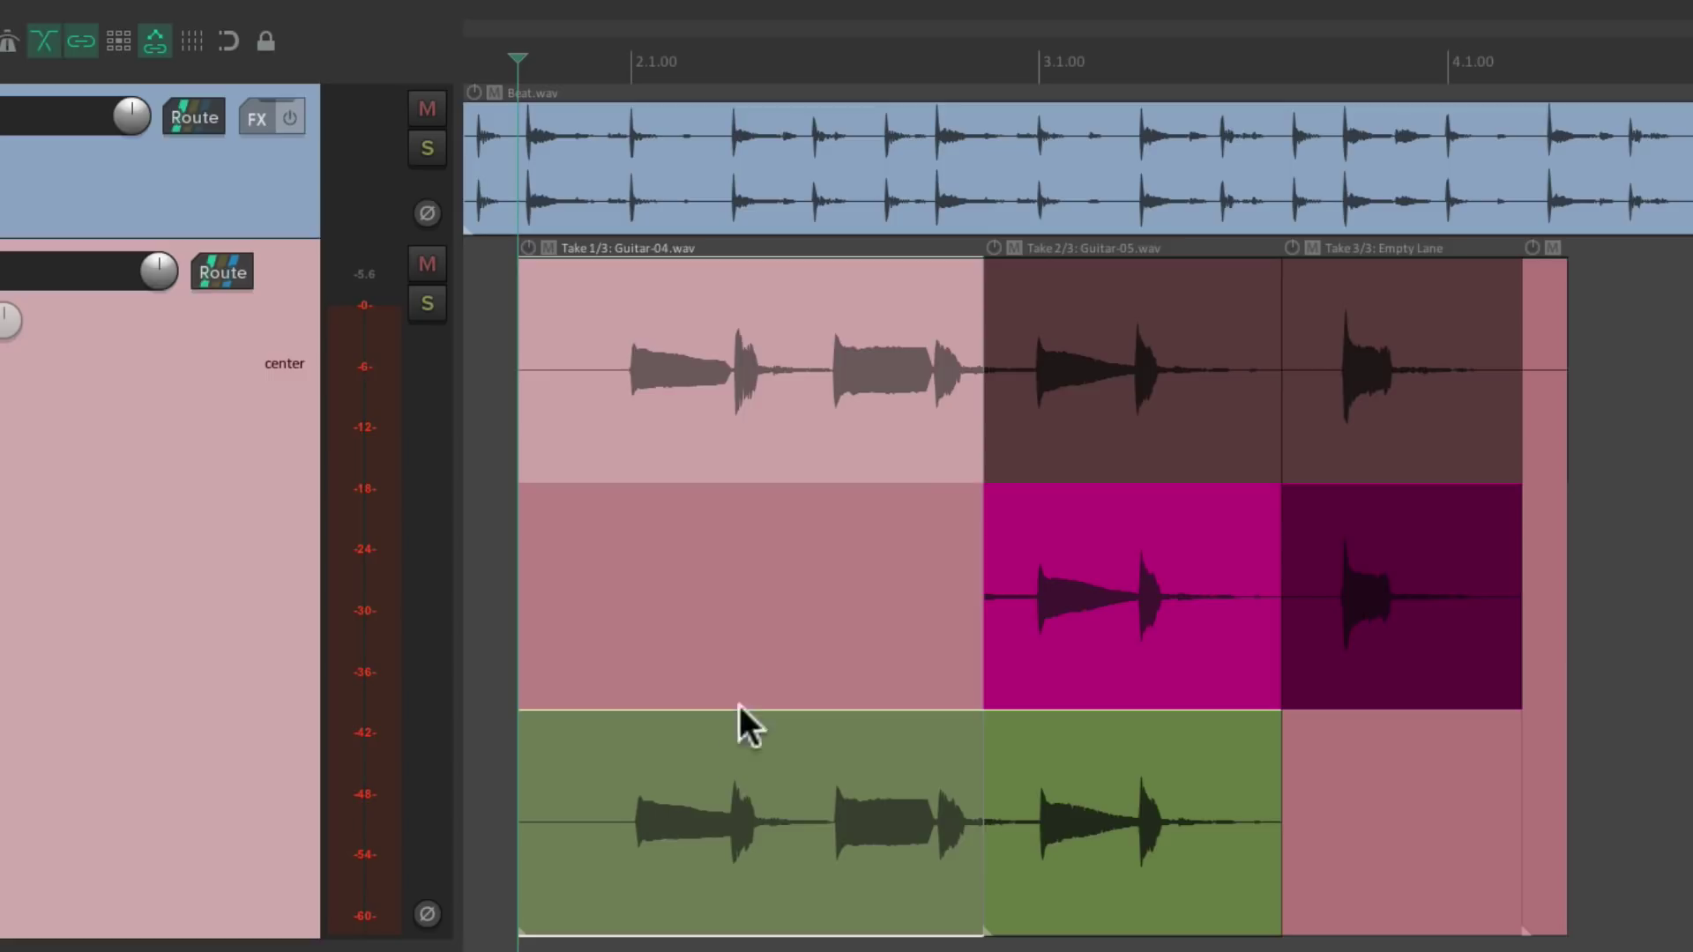
pyautogui.click(735, 750)
pyautogui.click(764, 556)
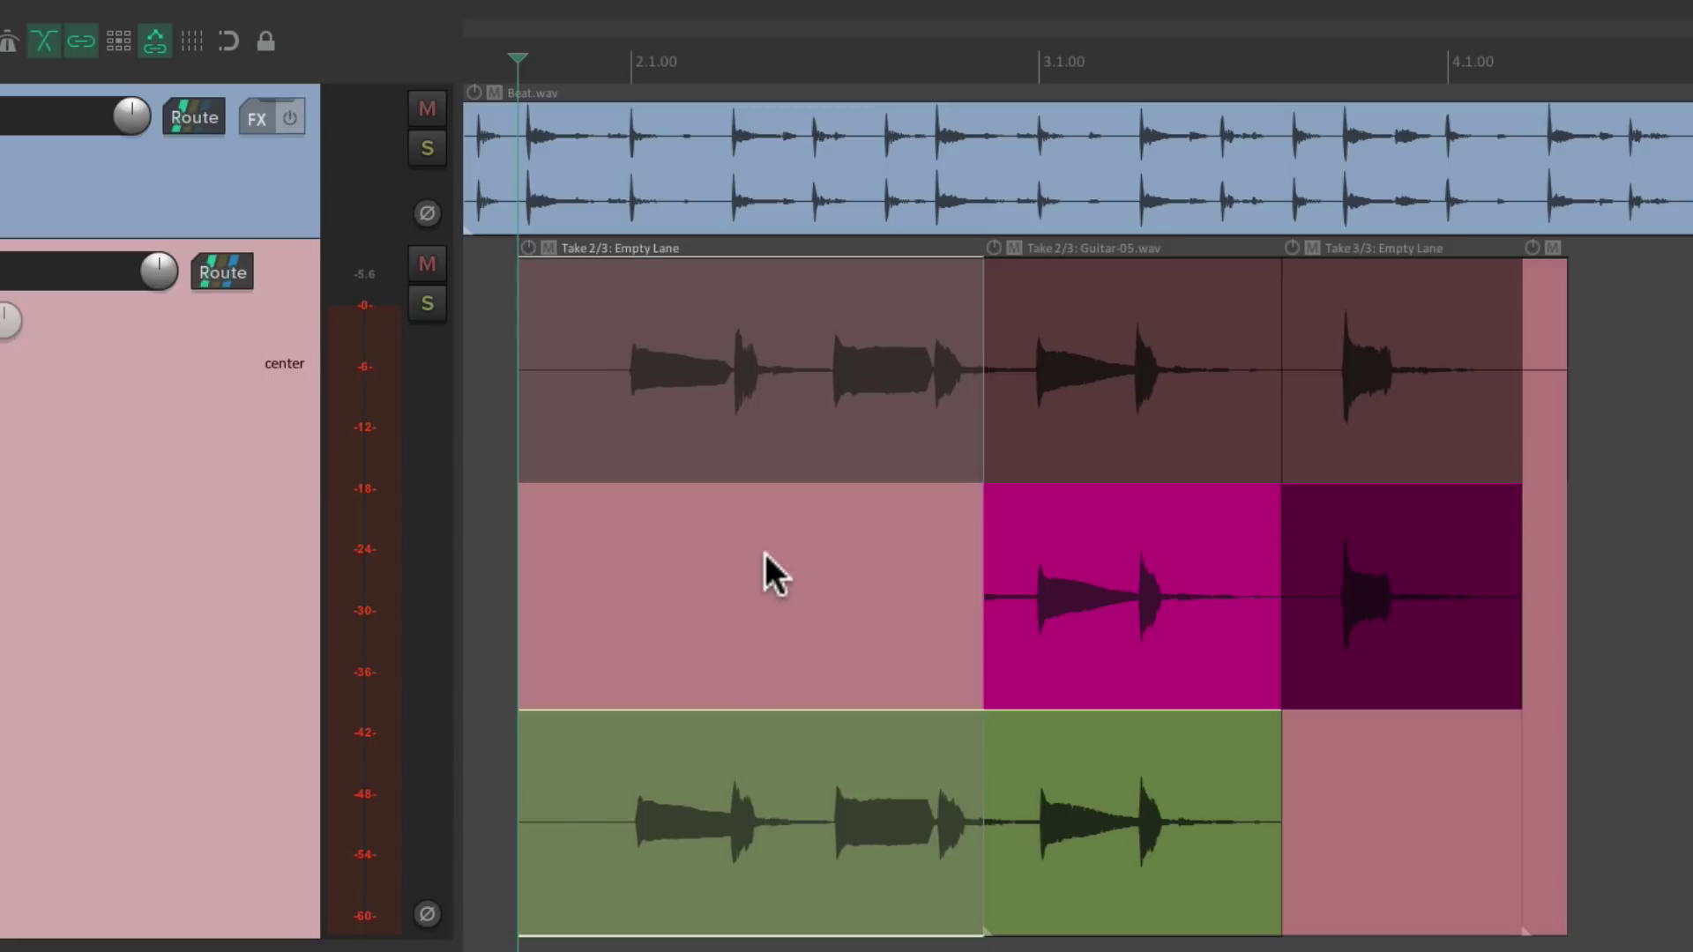
pyautogui.press('space')
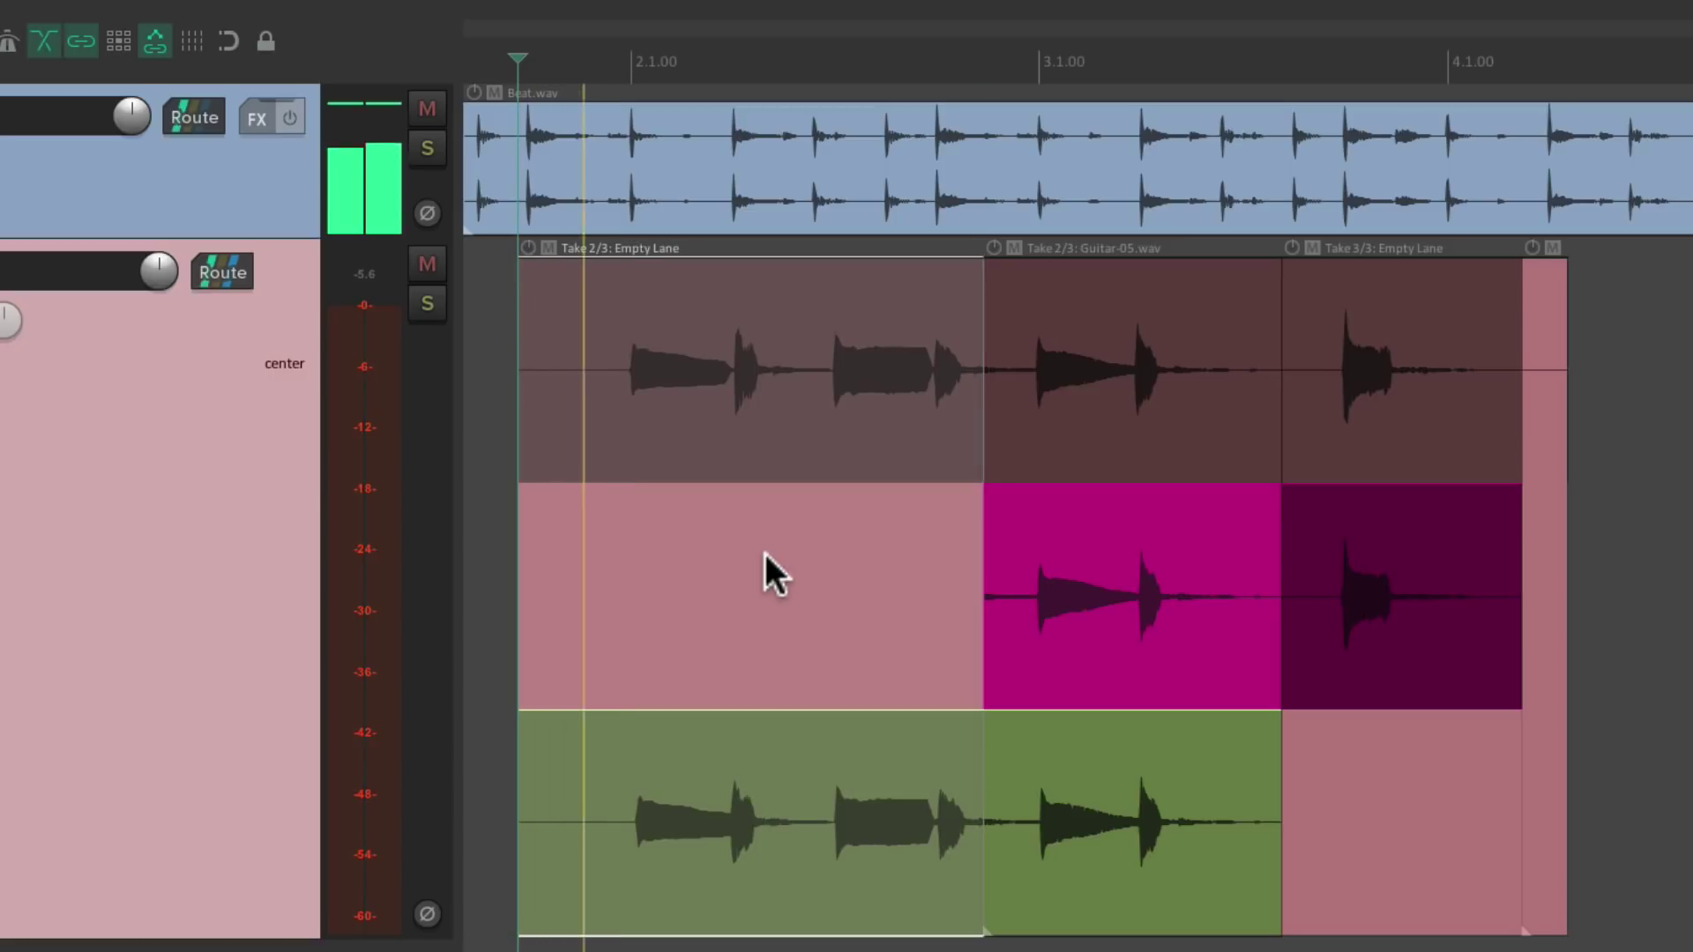
pyautogui.press('space')
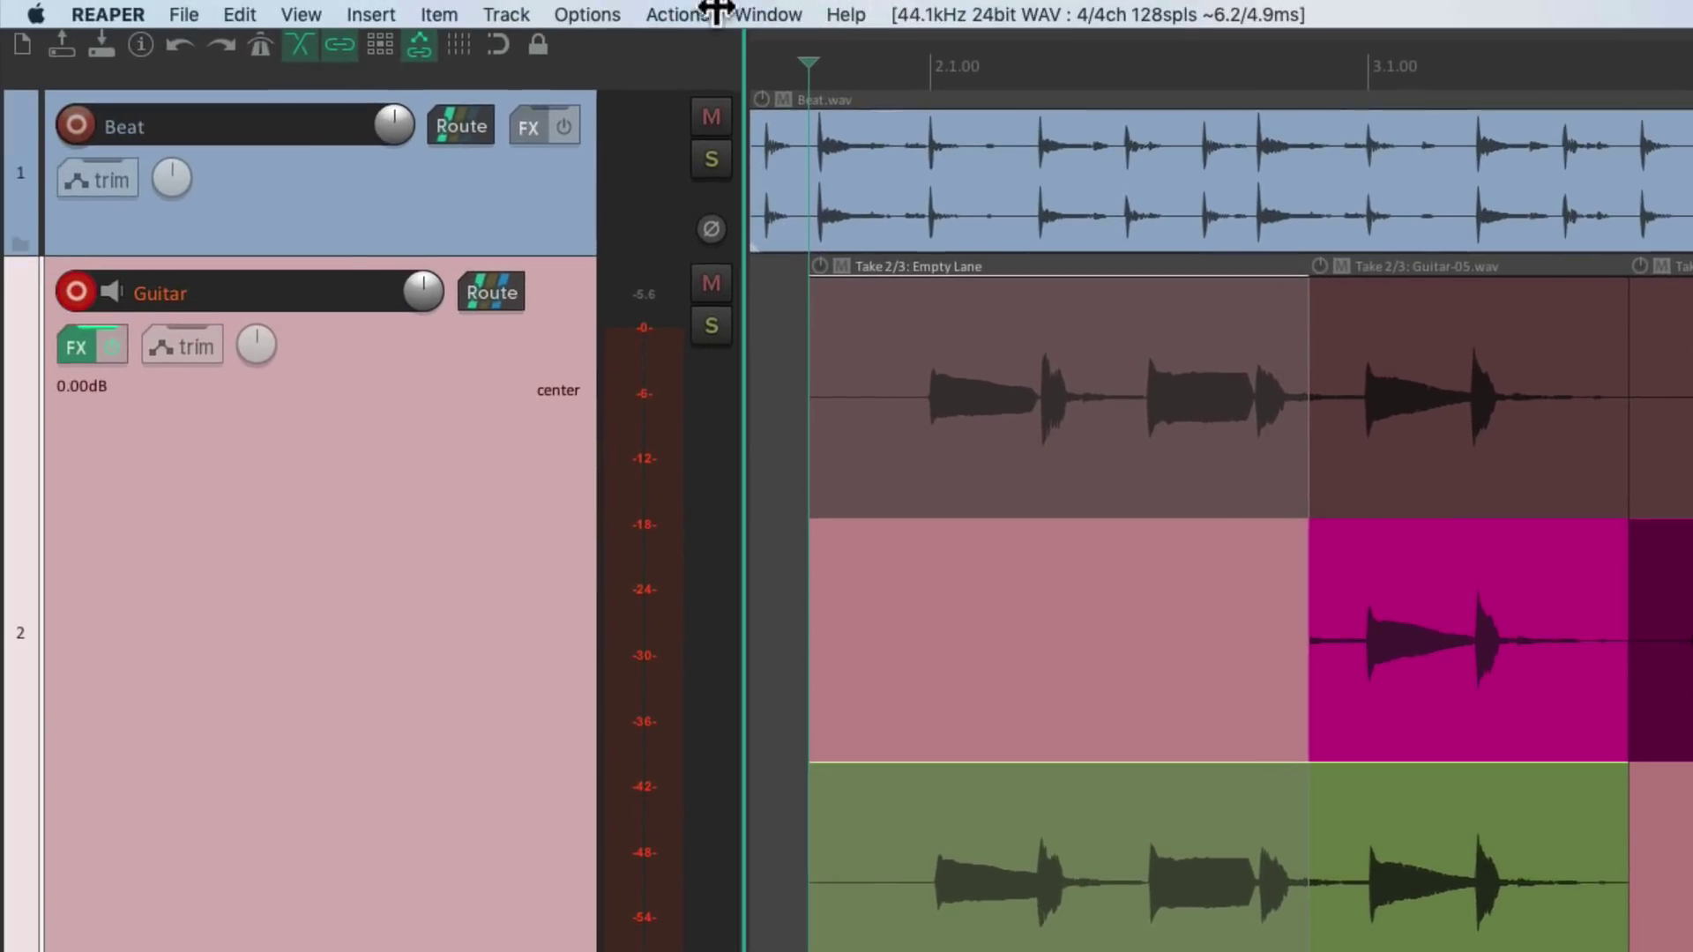
# Turn off the selection of empty take lanes and switch the first guitar section between takes 1 and 3, ending on take 1
pyautogui.click(580, 12)
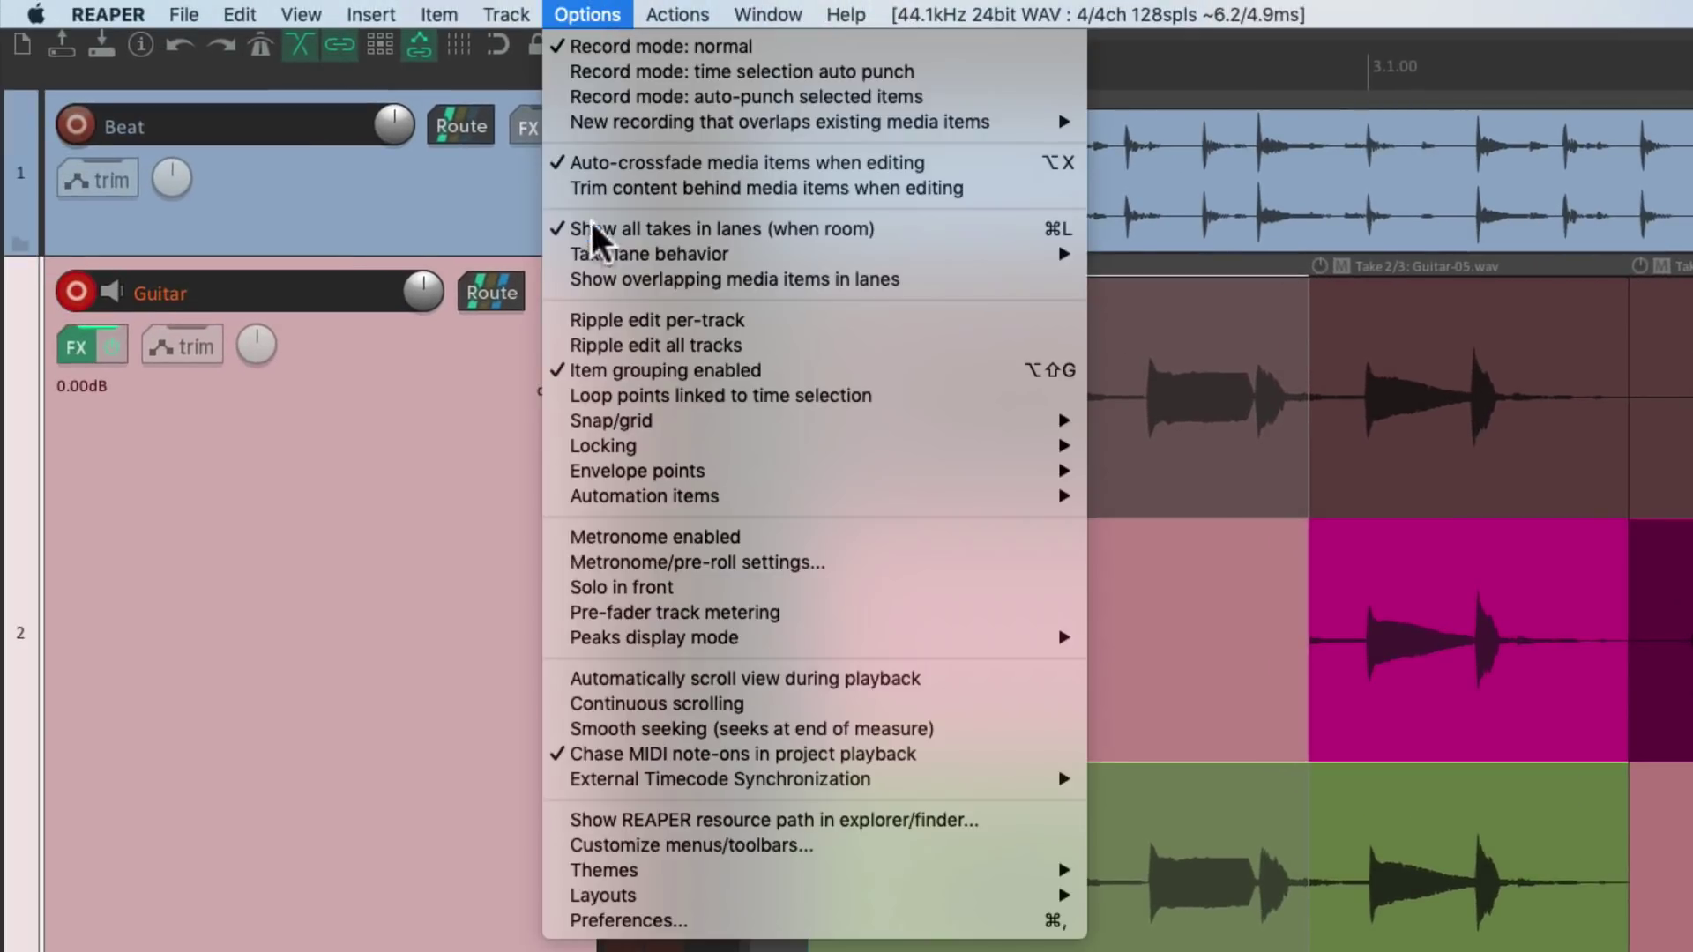
pyautogui.moveTo(583, 257)
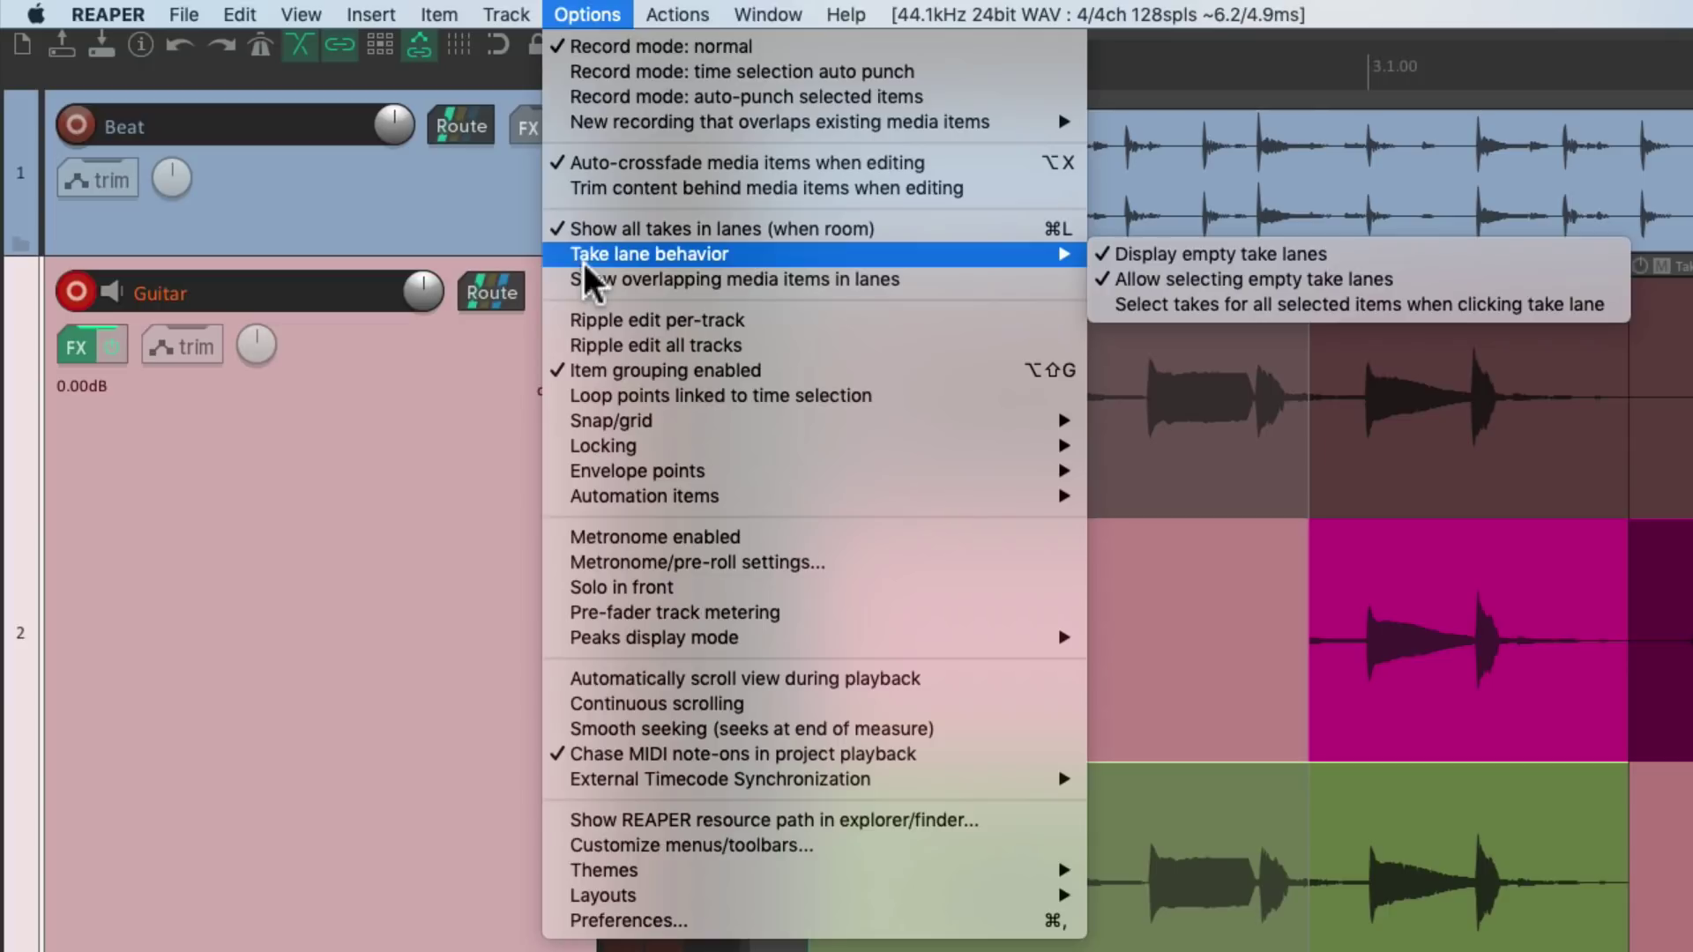
pyautogui.click(1208, 281)
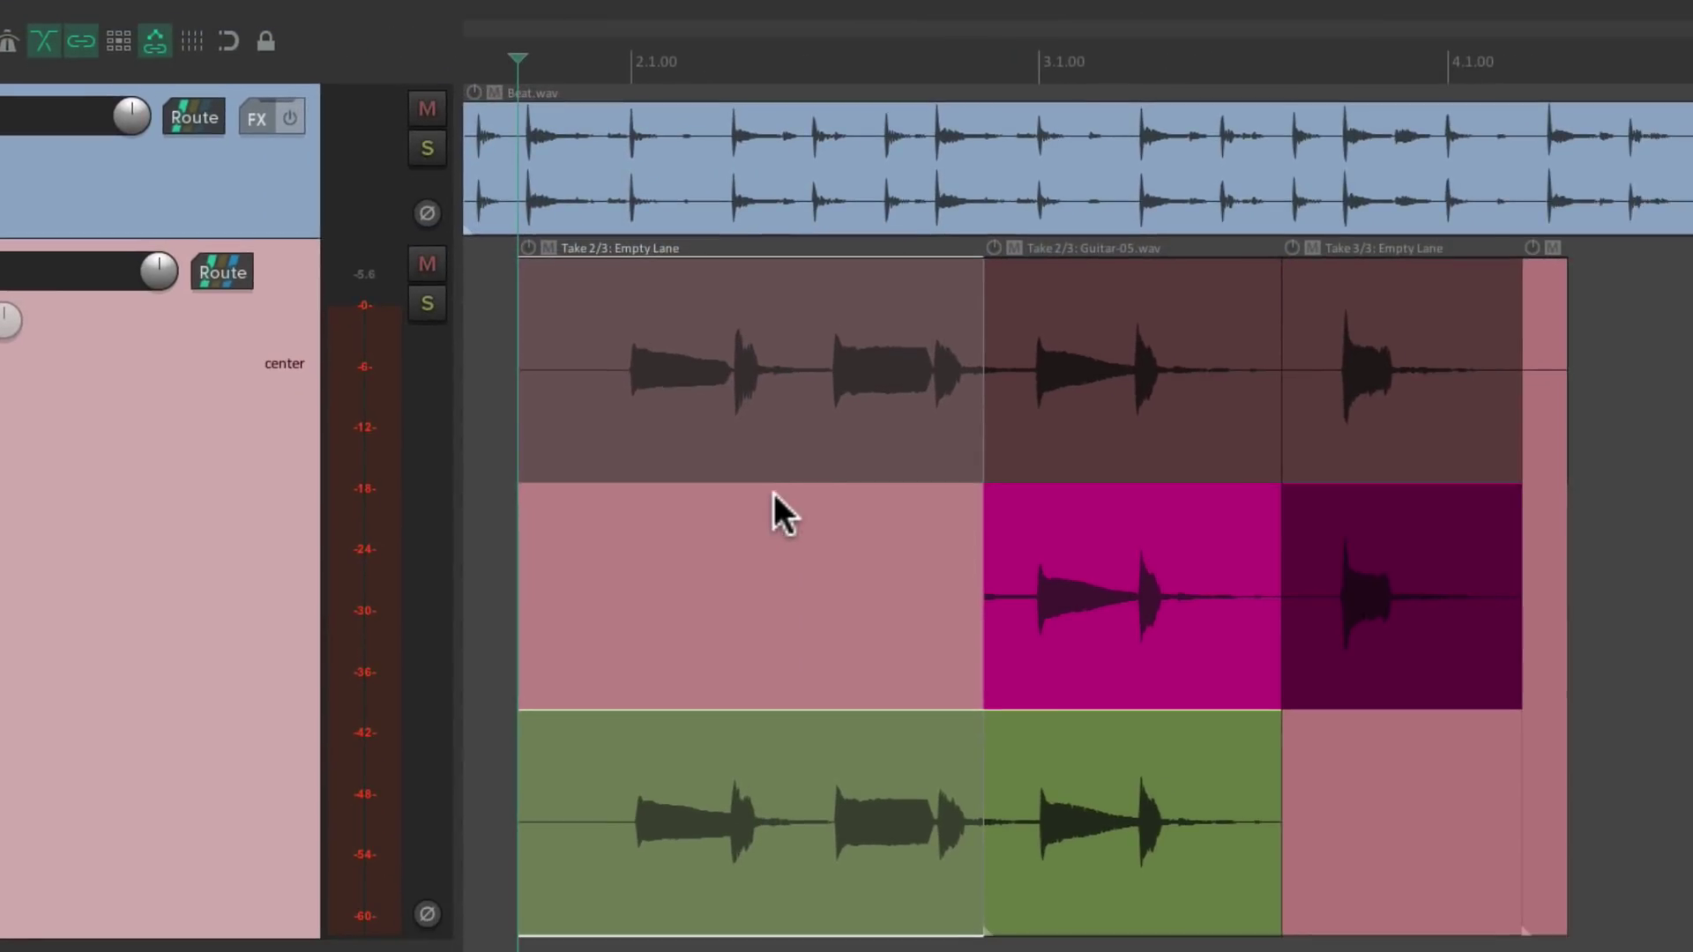
pyautogui.click(716, 344)
pyautogui.click(722, 796)
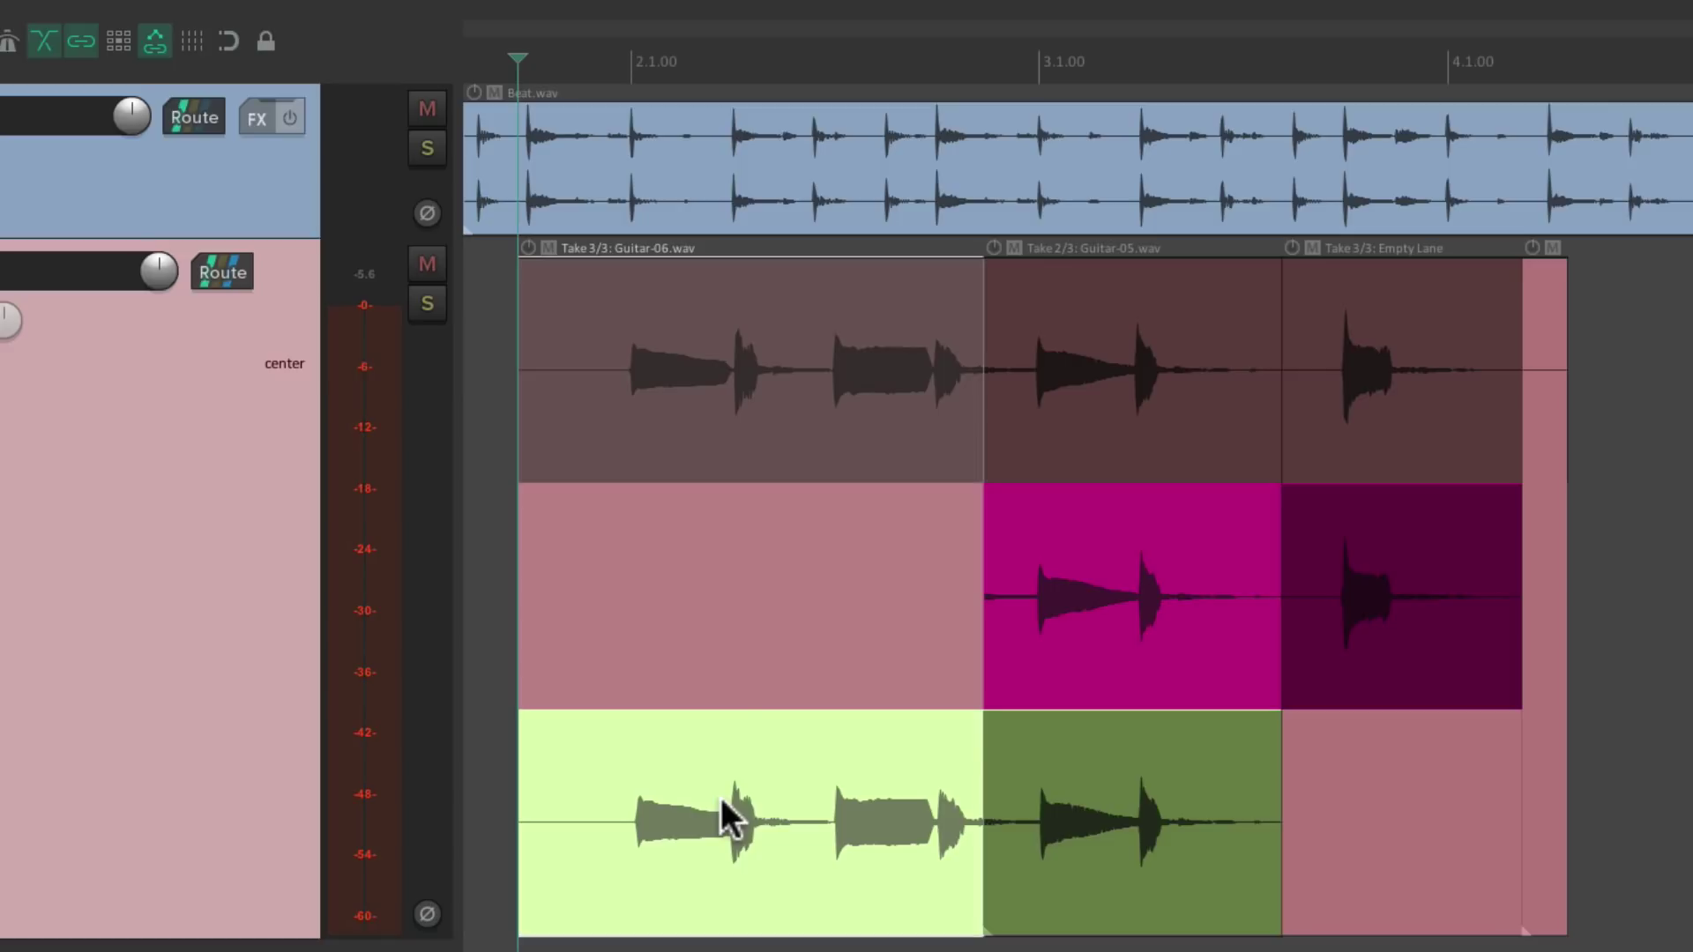
pyautogui.click(716, 328)
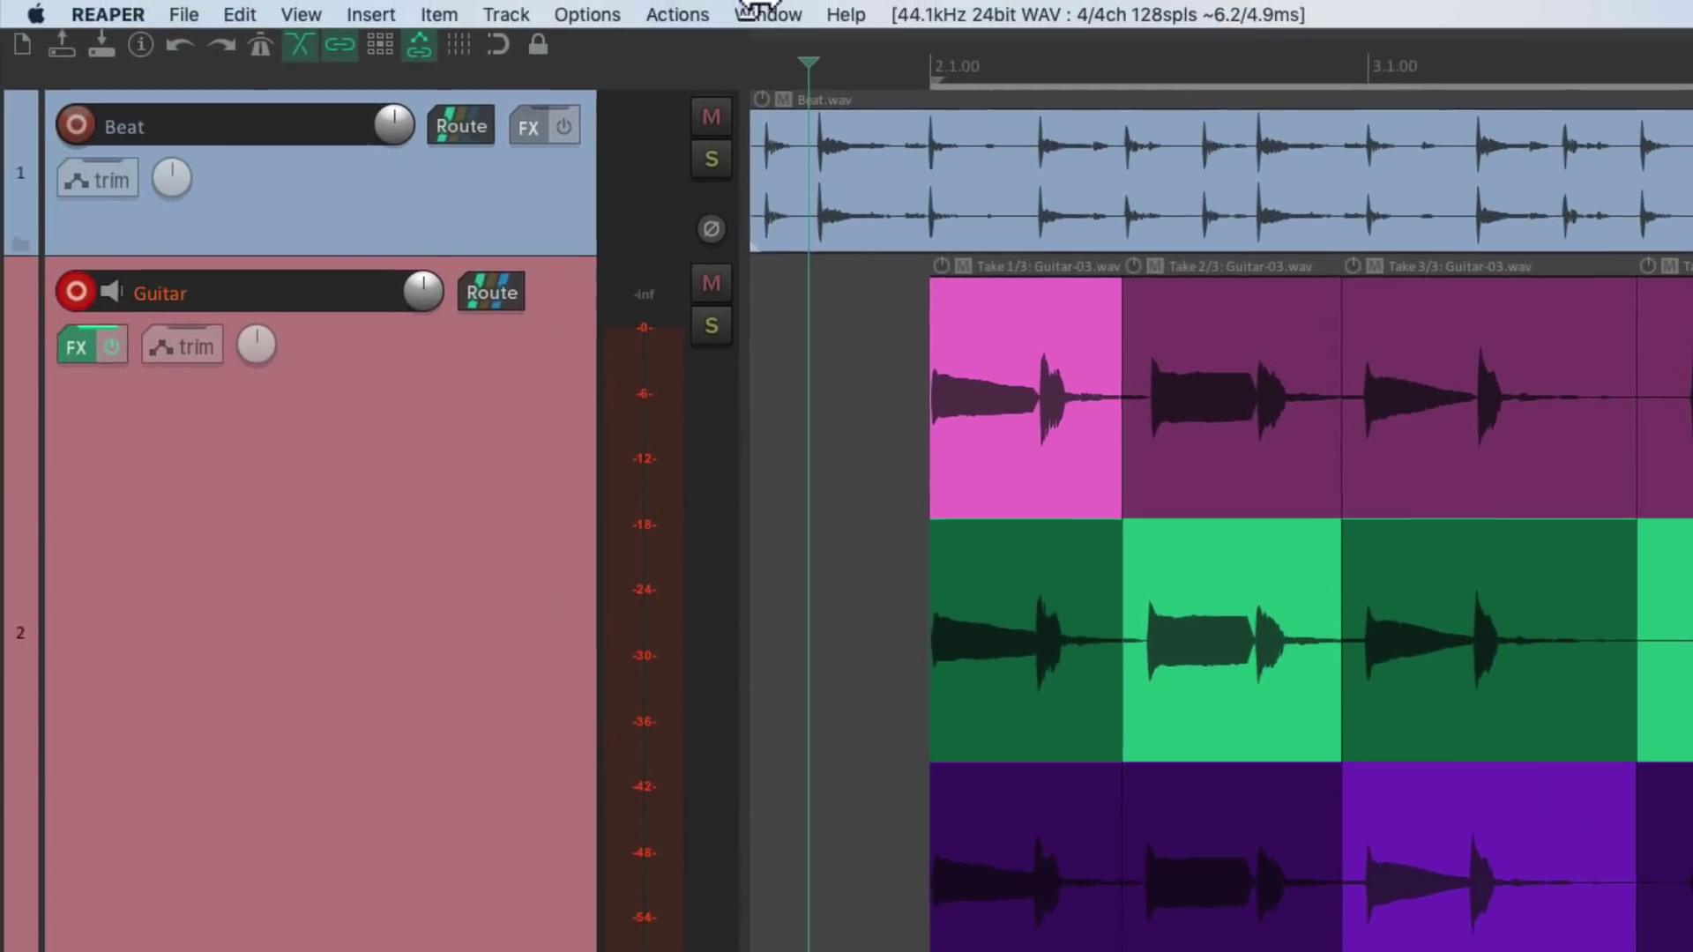
# Select all four comped guitar sections, switching the last one to take 1 and the first one to take 3
pyautogui.click(599, 11)
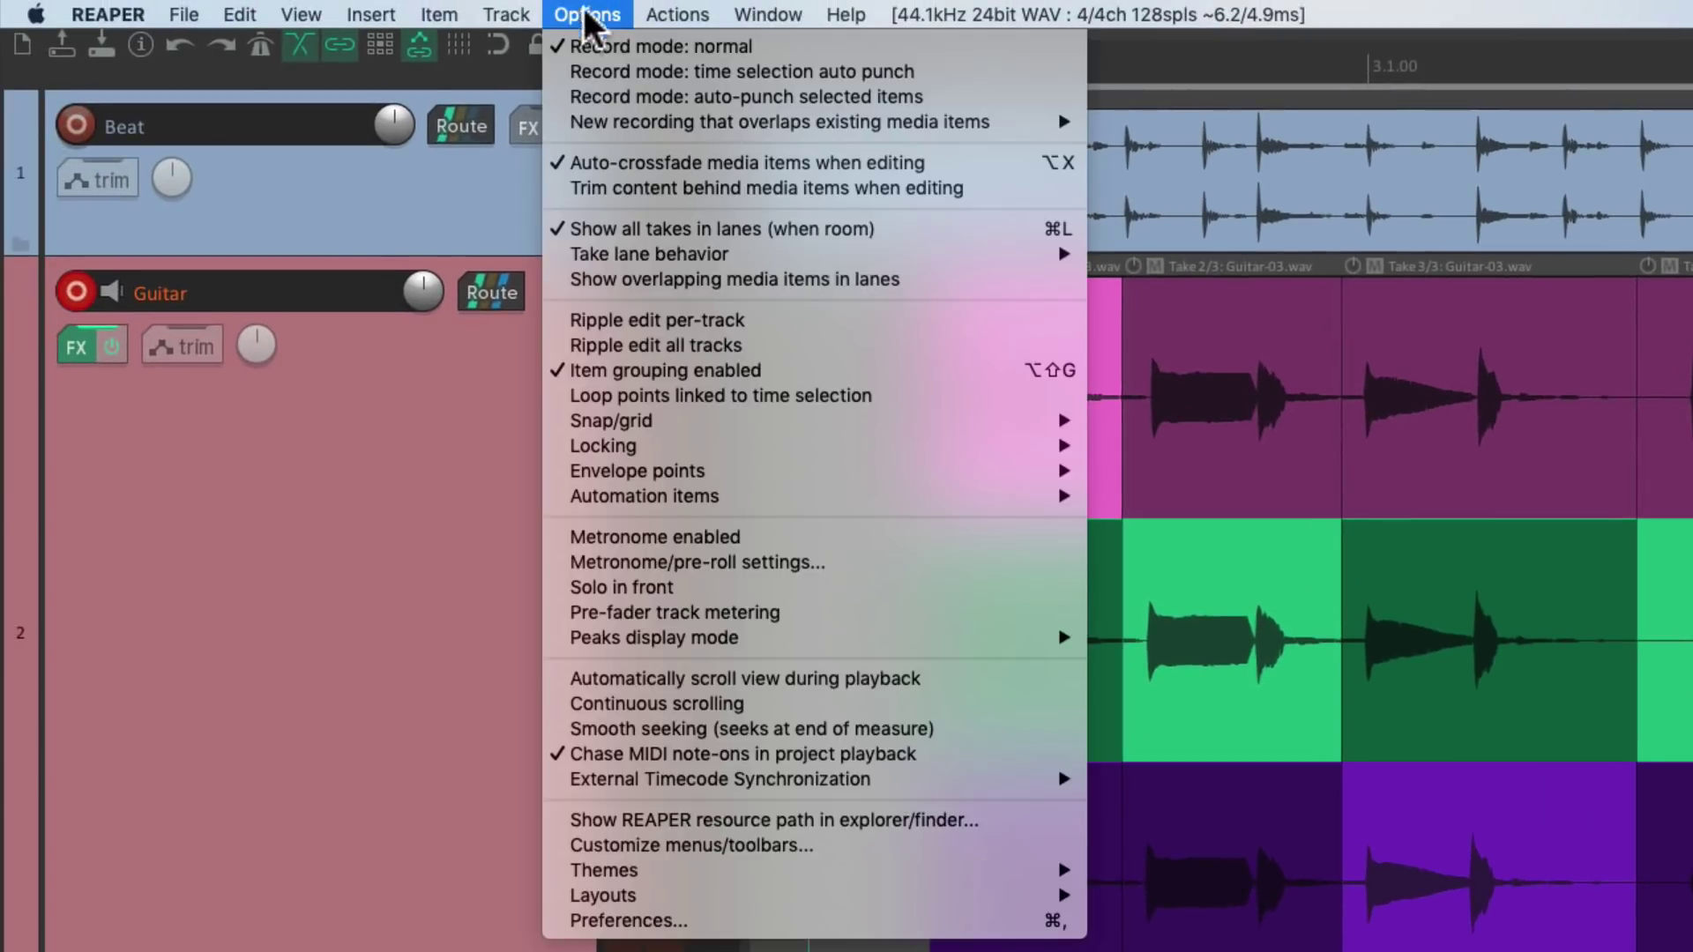
pyautogui.moveTo(556, 258)
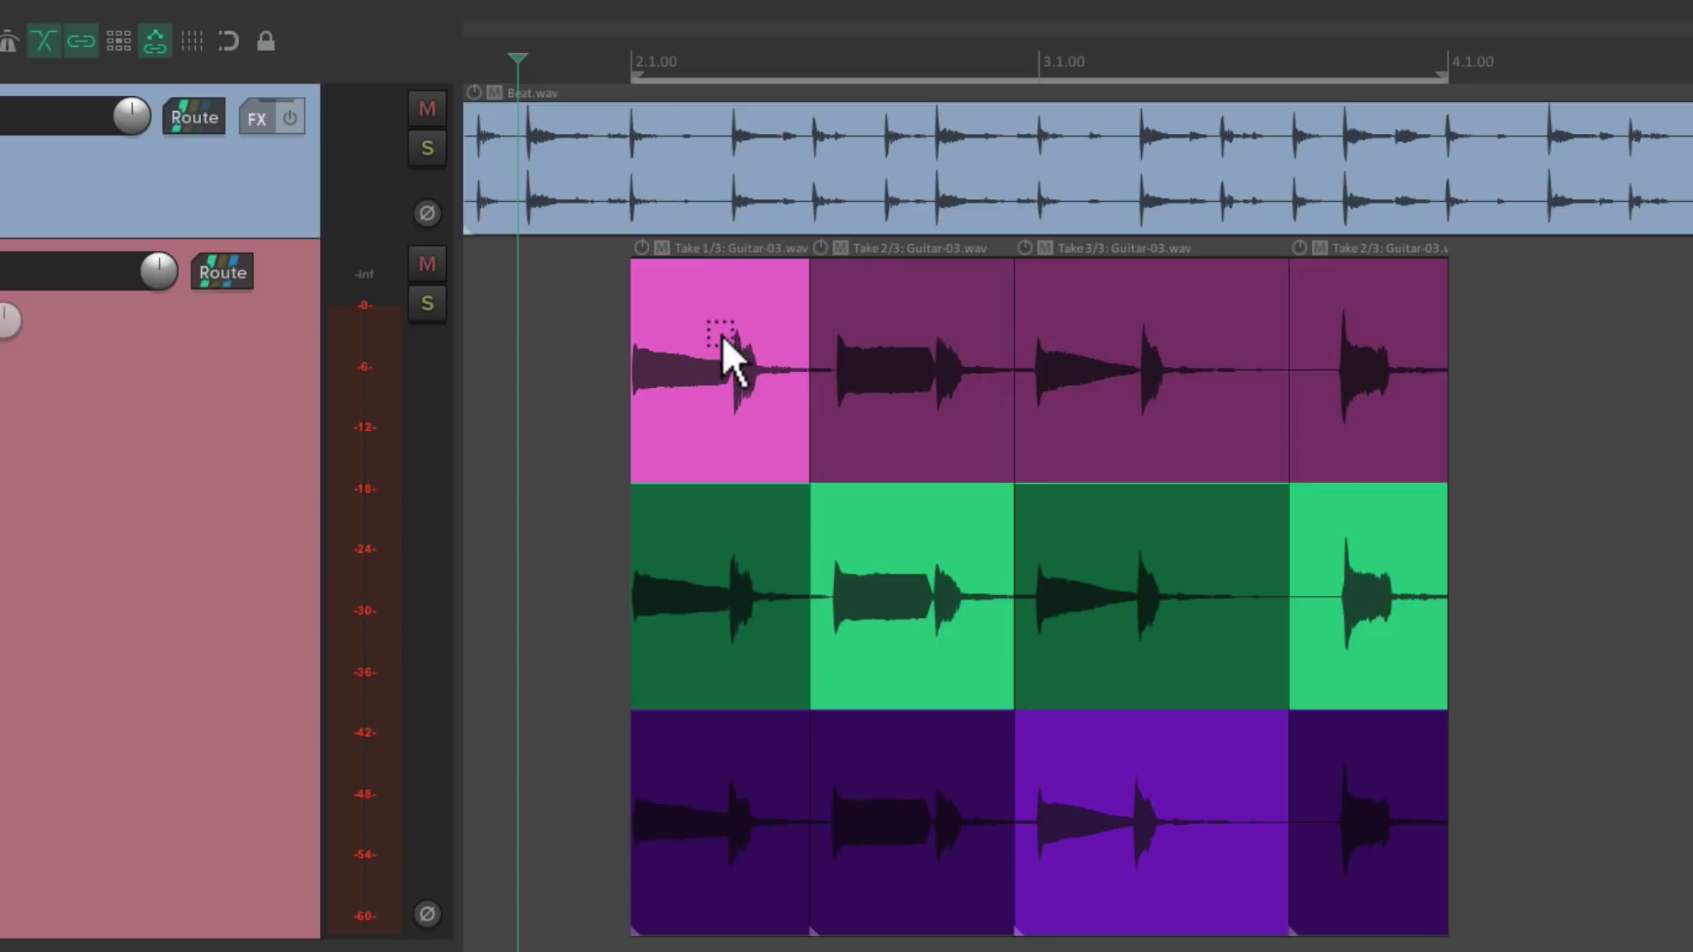
pyautogui.moveTo(721, 340); pyautogui.dragTo(1293, 836)
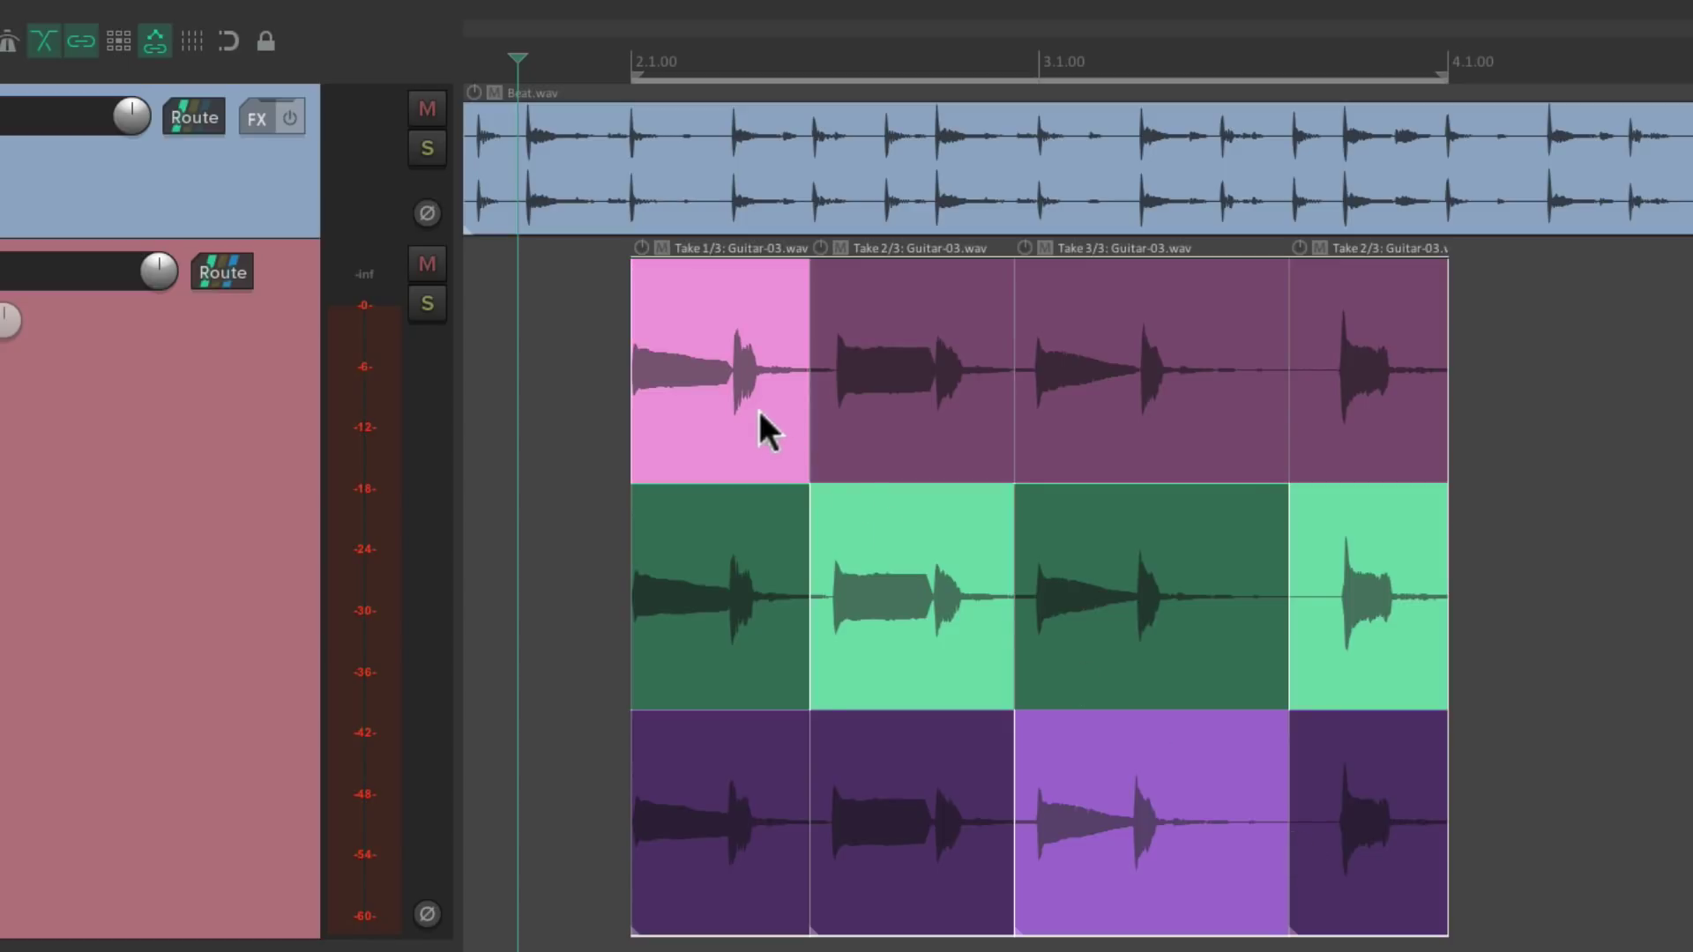
pyautogui.click(1366, 273)
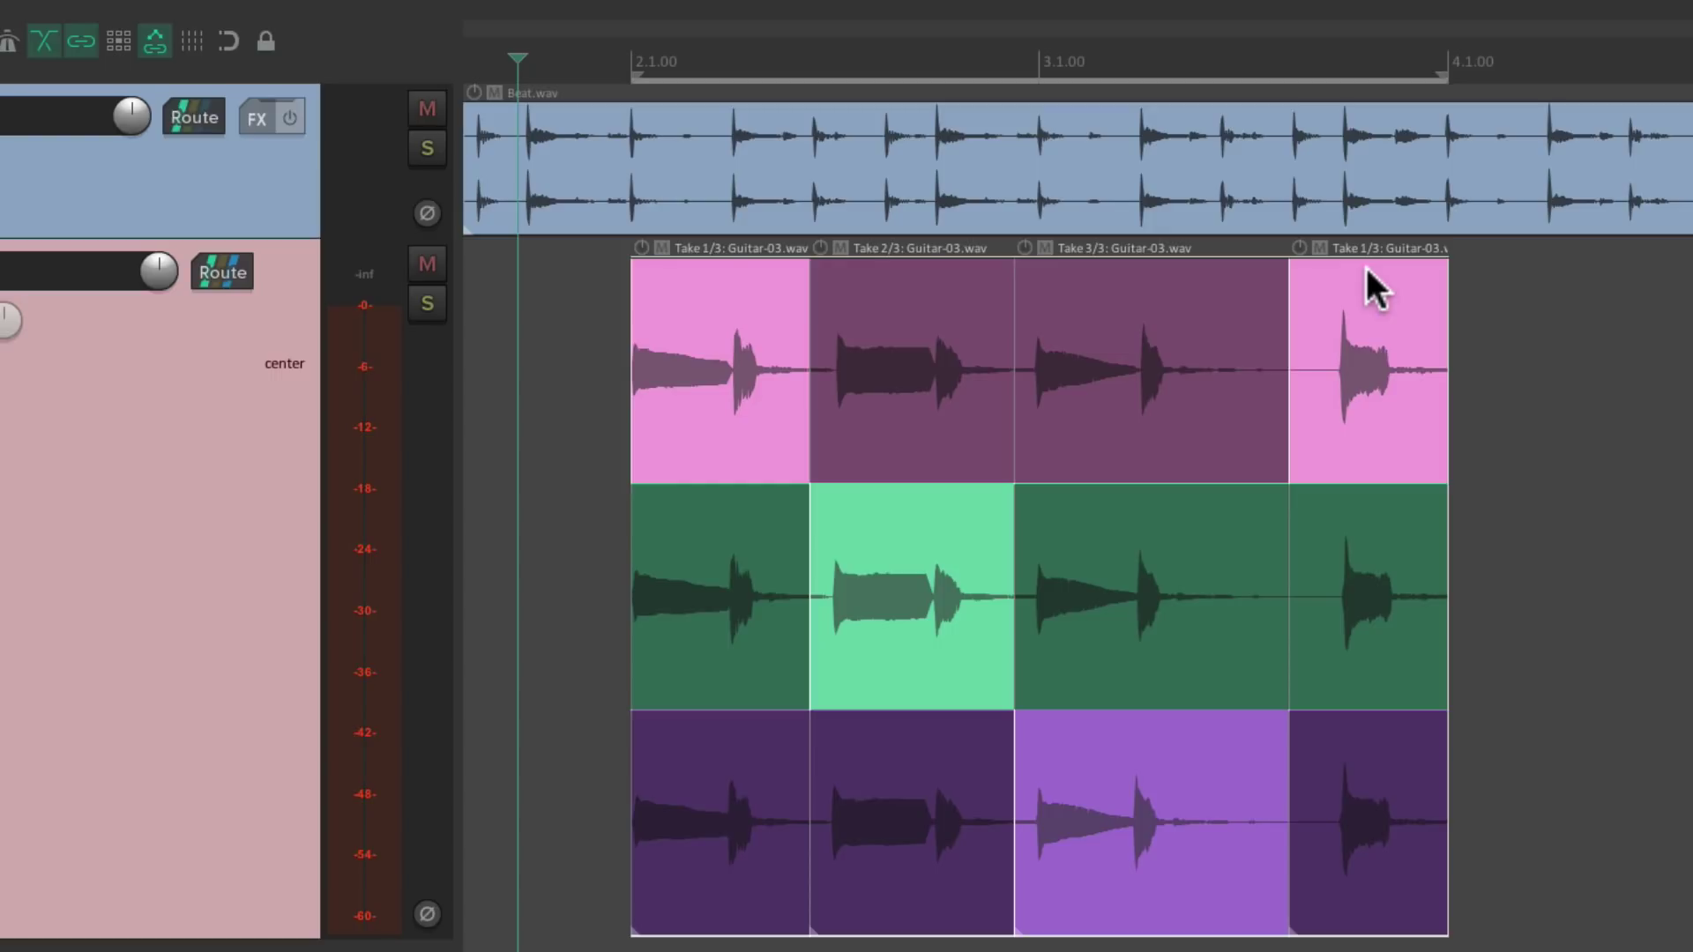
pyautogui.click(710, 792)
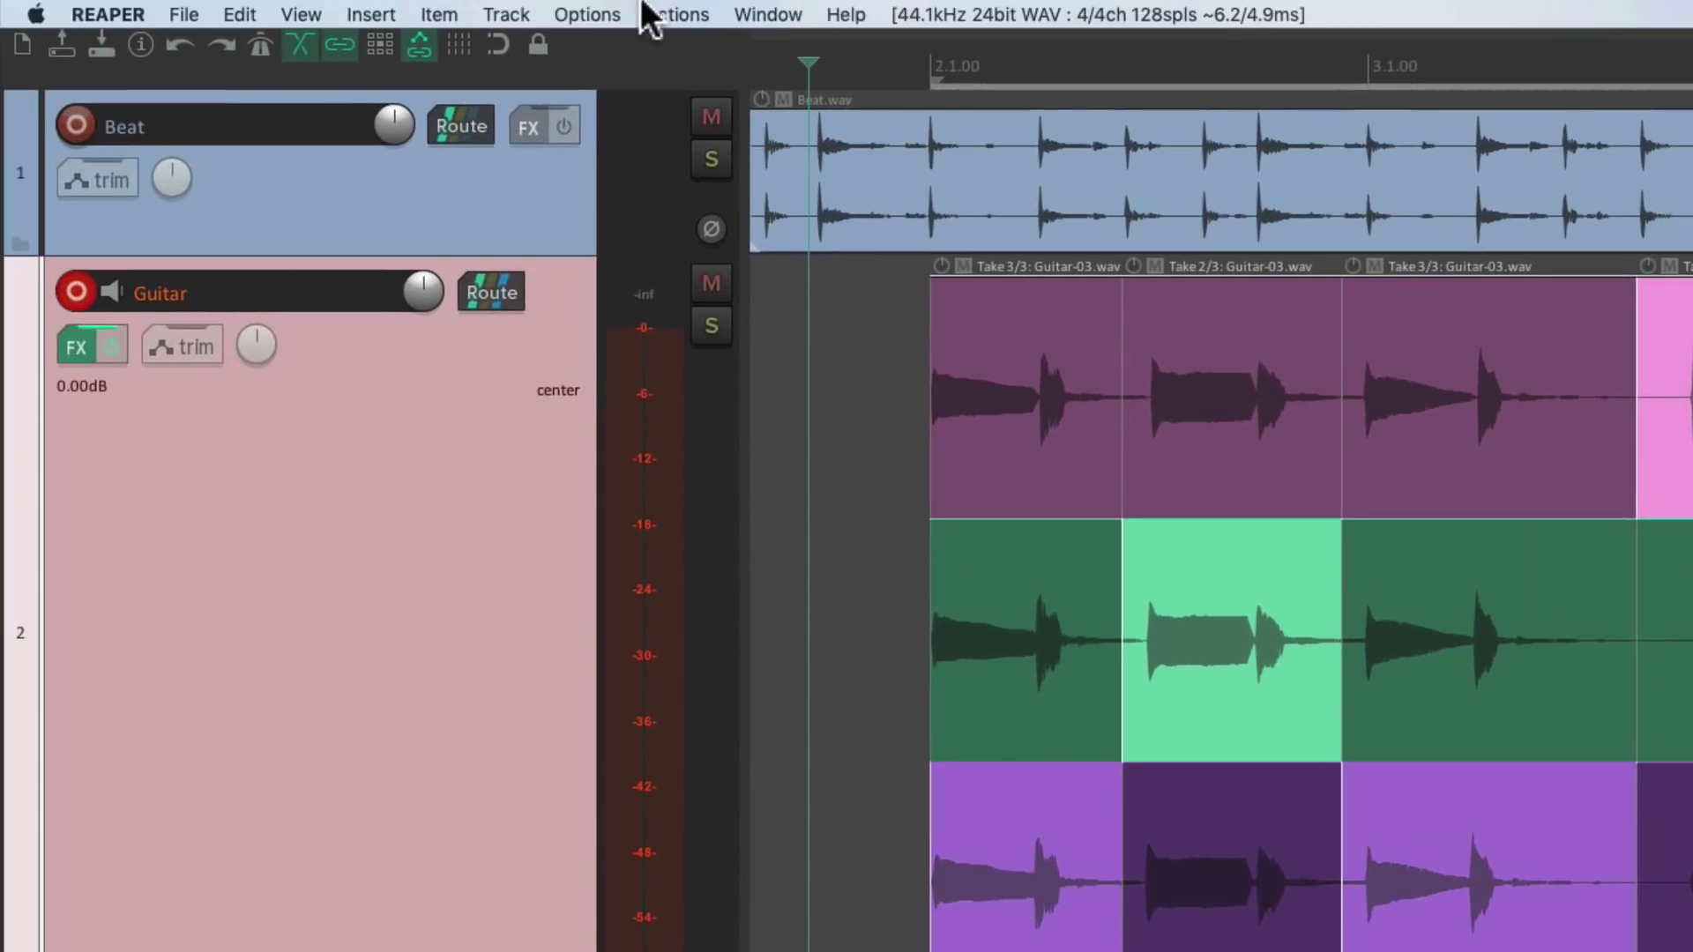
# Enable selecting takes for all selected items when a take lane is chosen
pyautogui.click(598, 15)
pyautogui.moveTo(1054, 253)
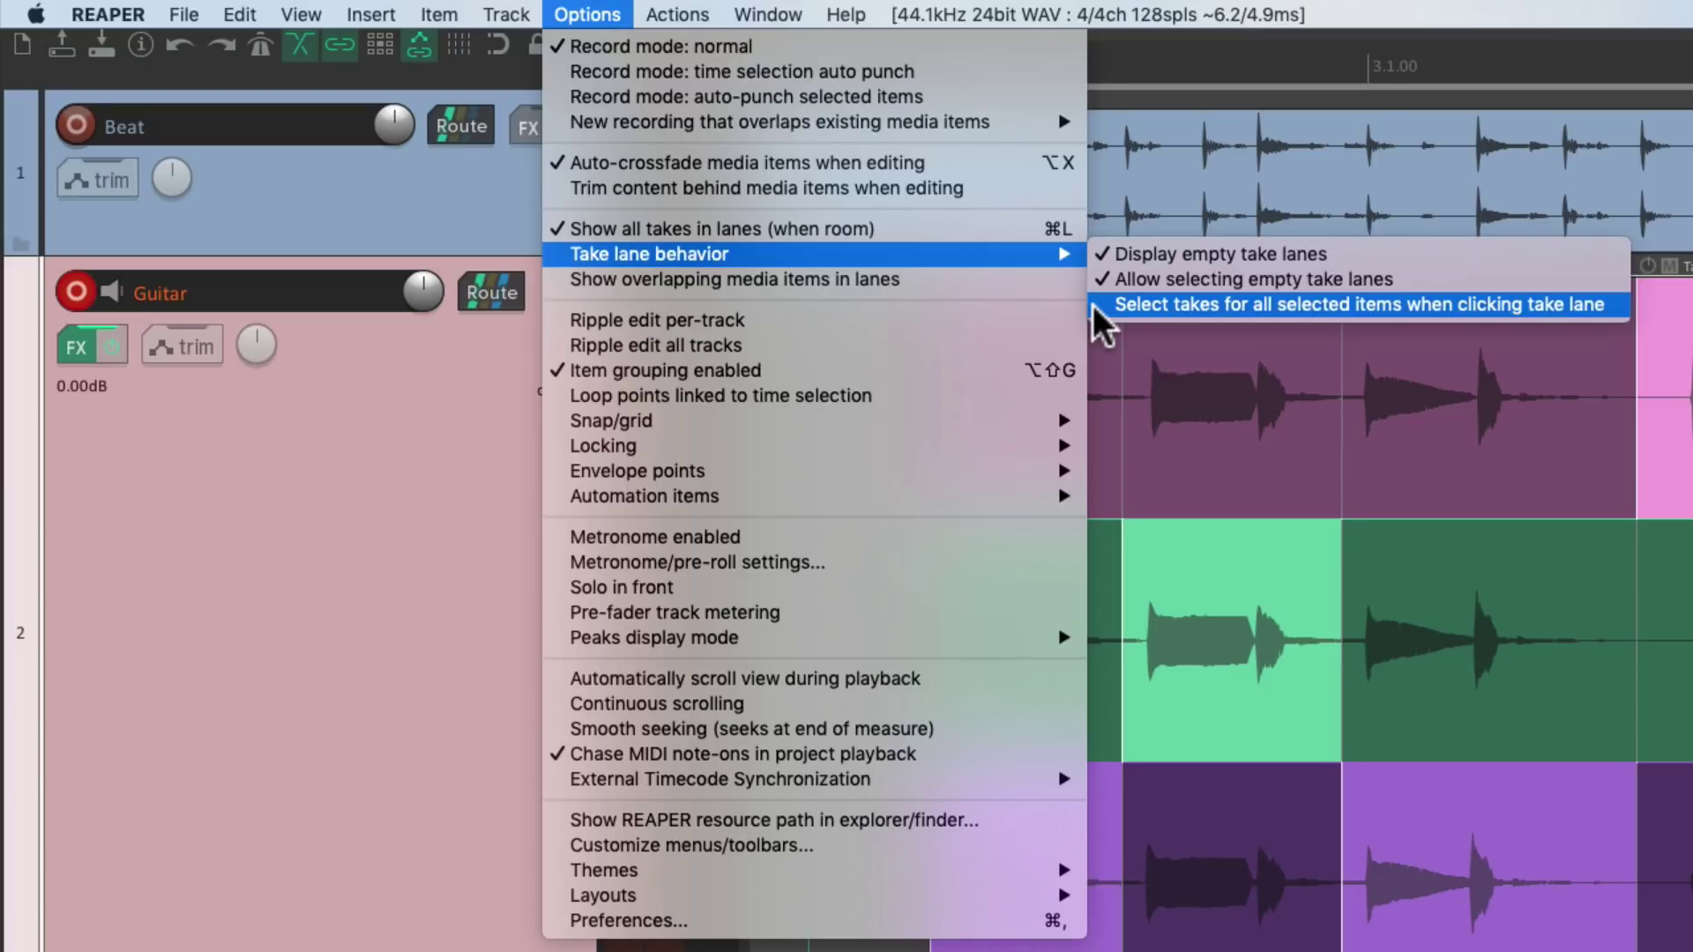
pyautogui.click(1146, 304)
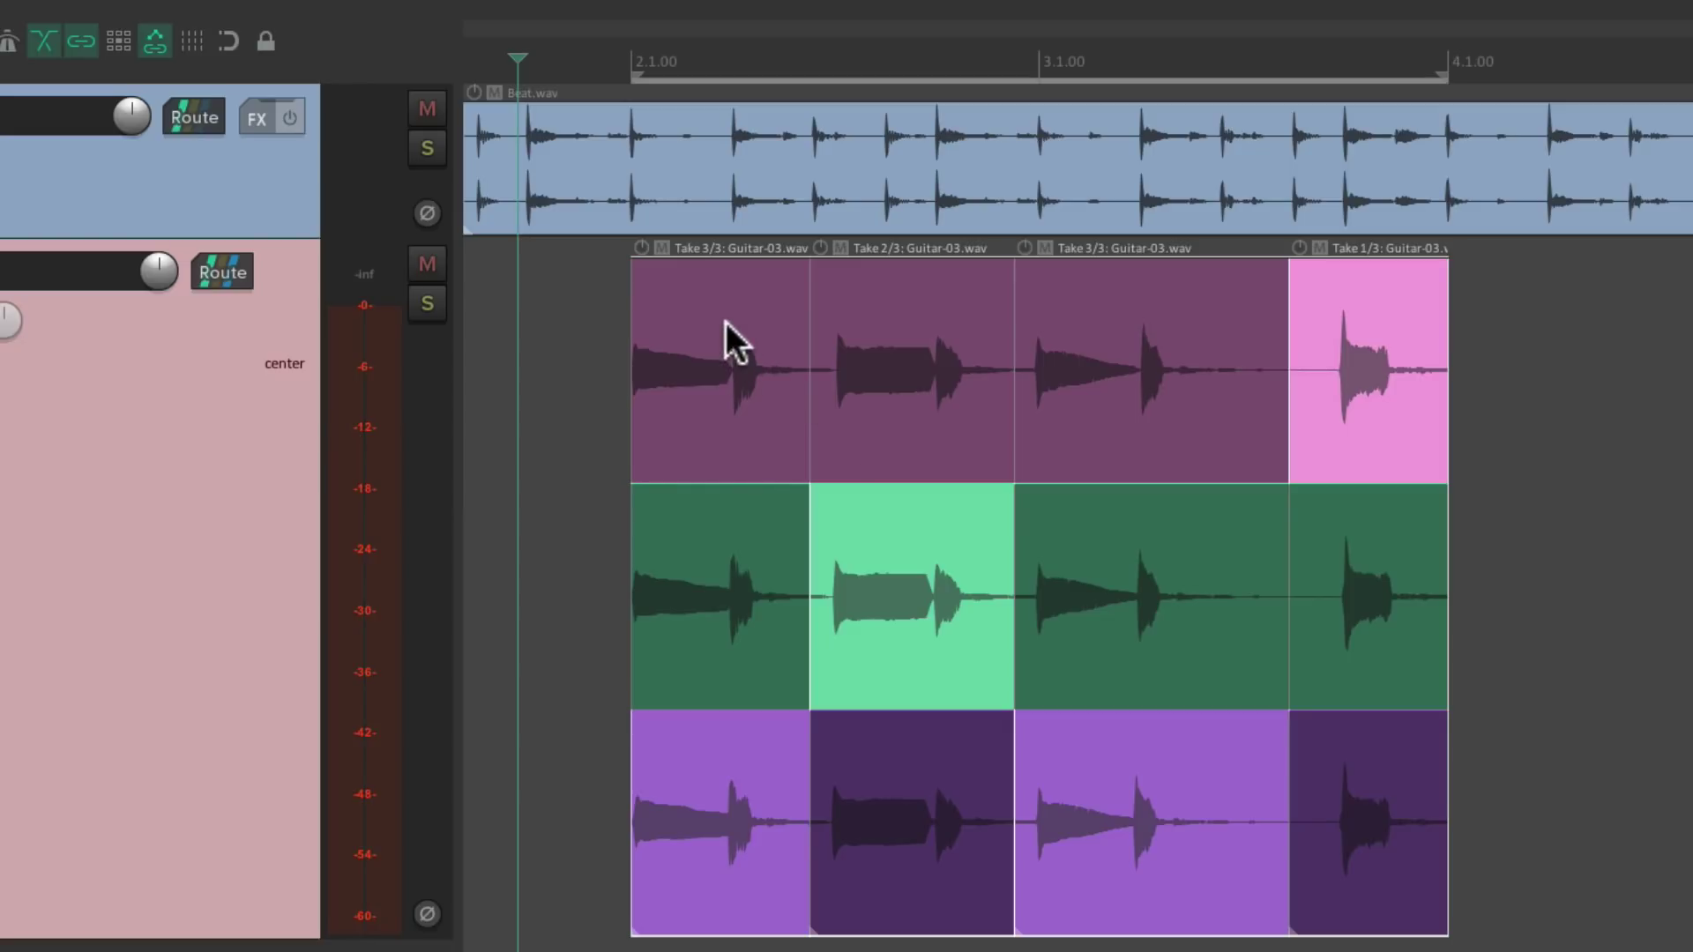
# Select all four guitar sections and switch them together through takes 1, 2 and 3, ending on take 2
pyautogui.moveTo(726, 325); pyautogui.dragTo(1155, 823)
pyautogui.click(716, 320)
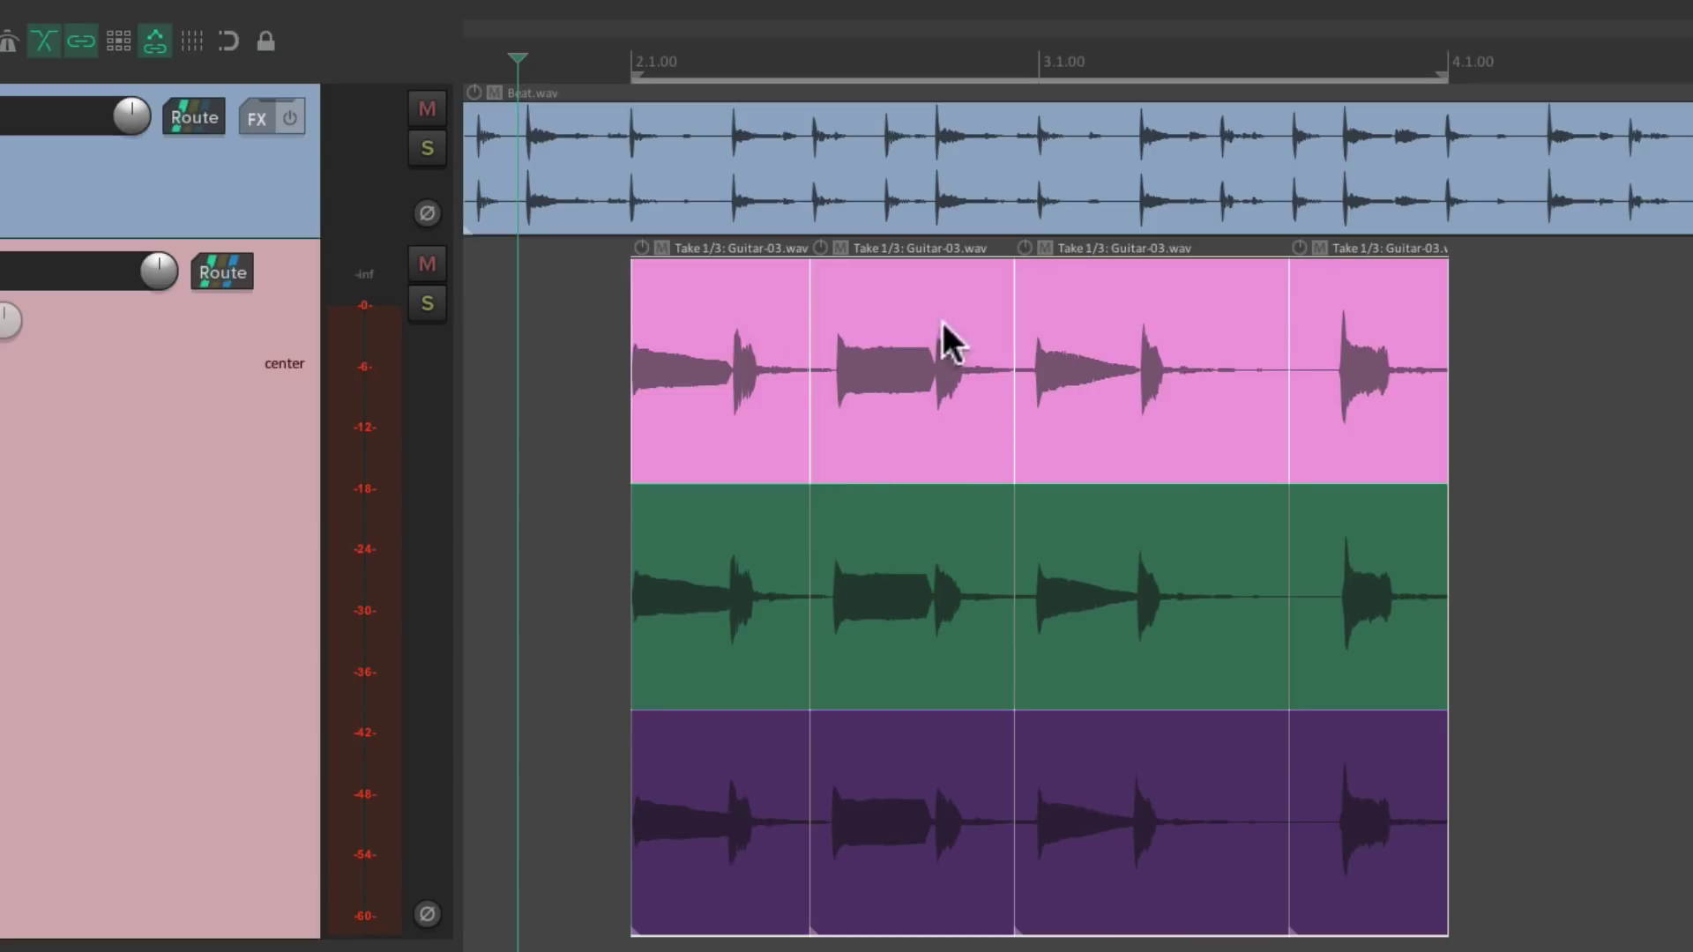
pyautogui.click(710, 520)
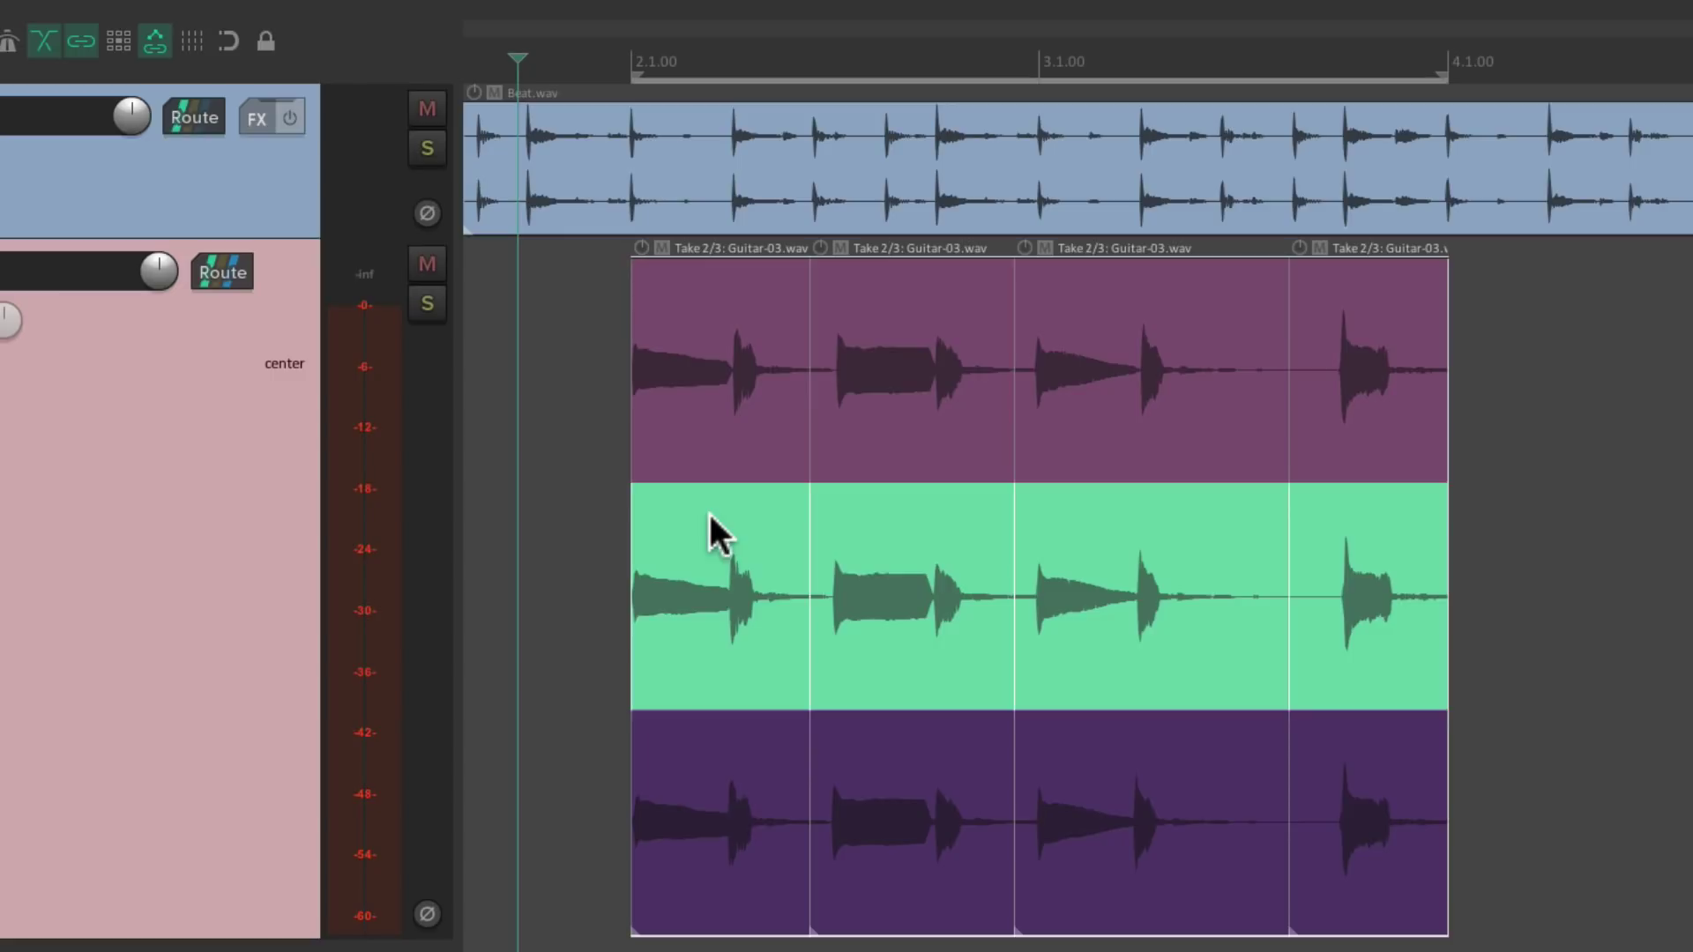
pyautogui.click(728, 730)
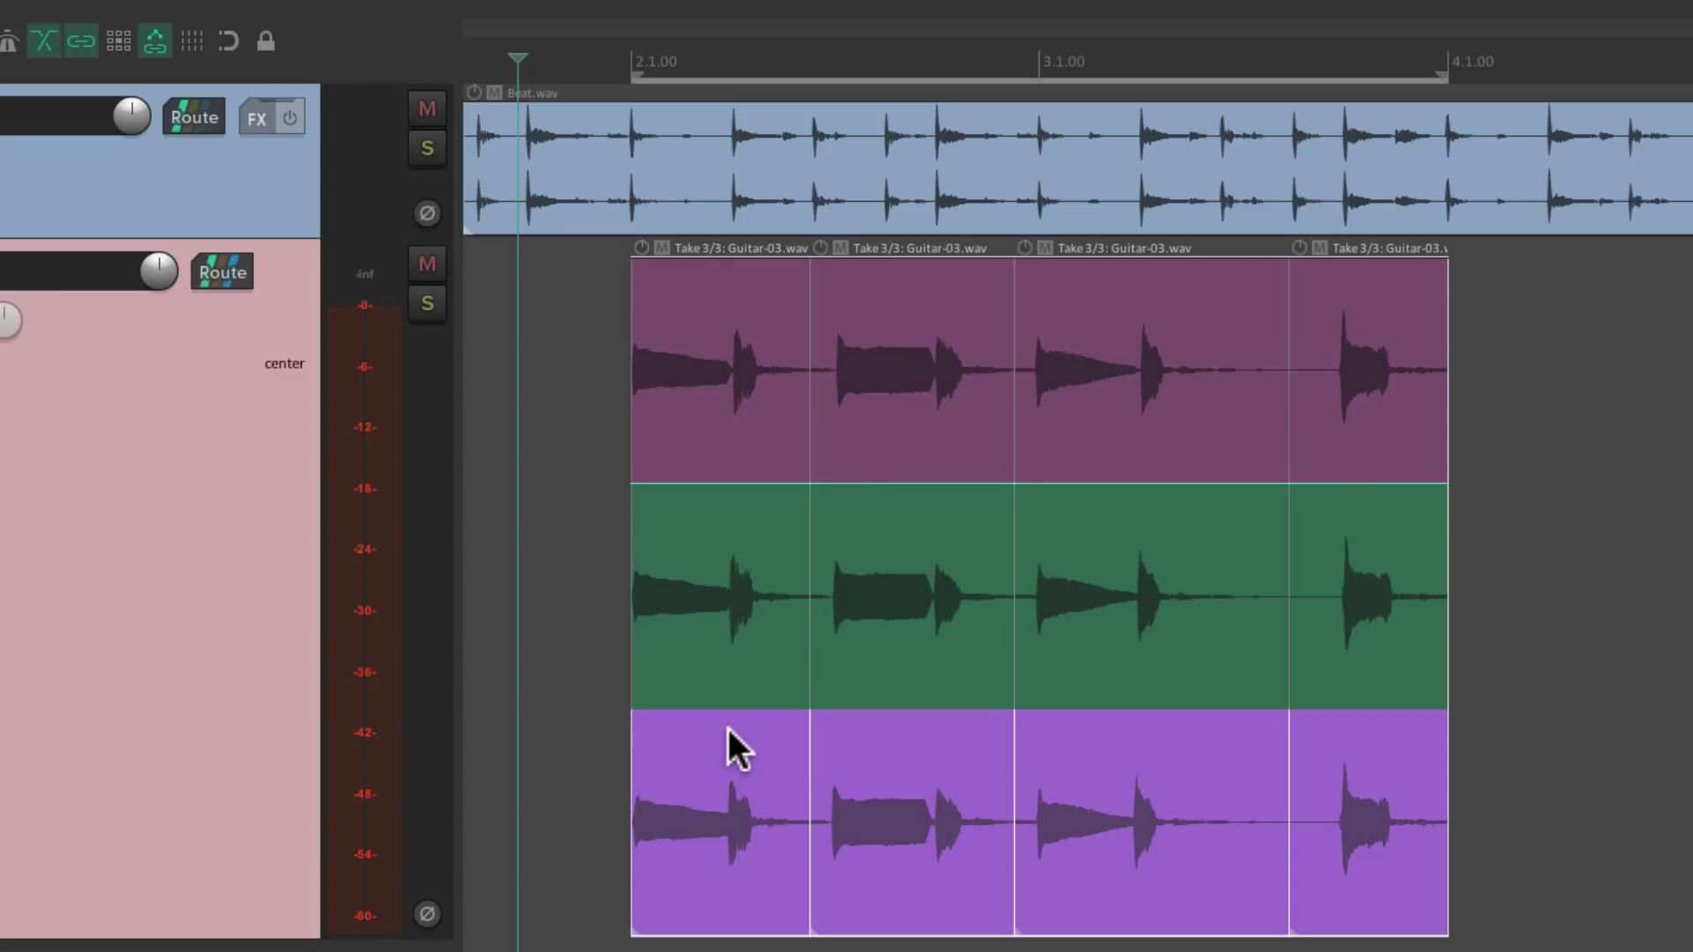
pyautogui.click(738, 294)
pyautogui.click(711, 506)
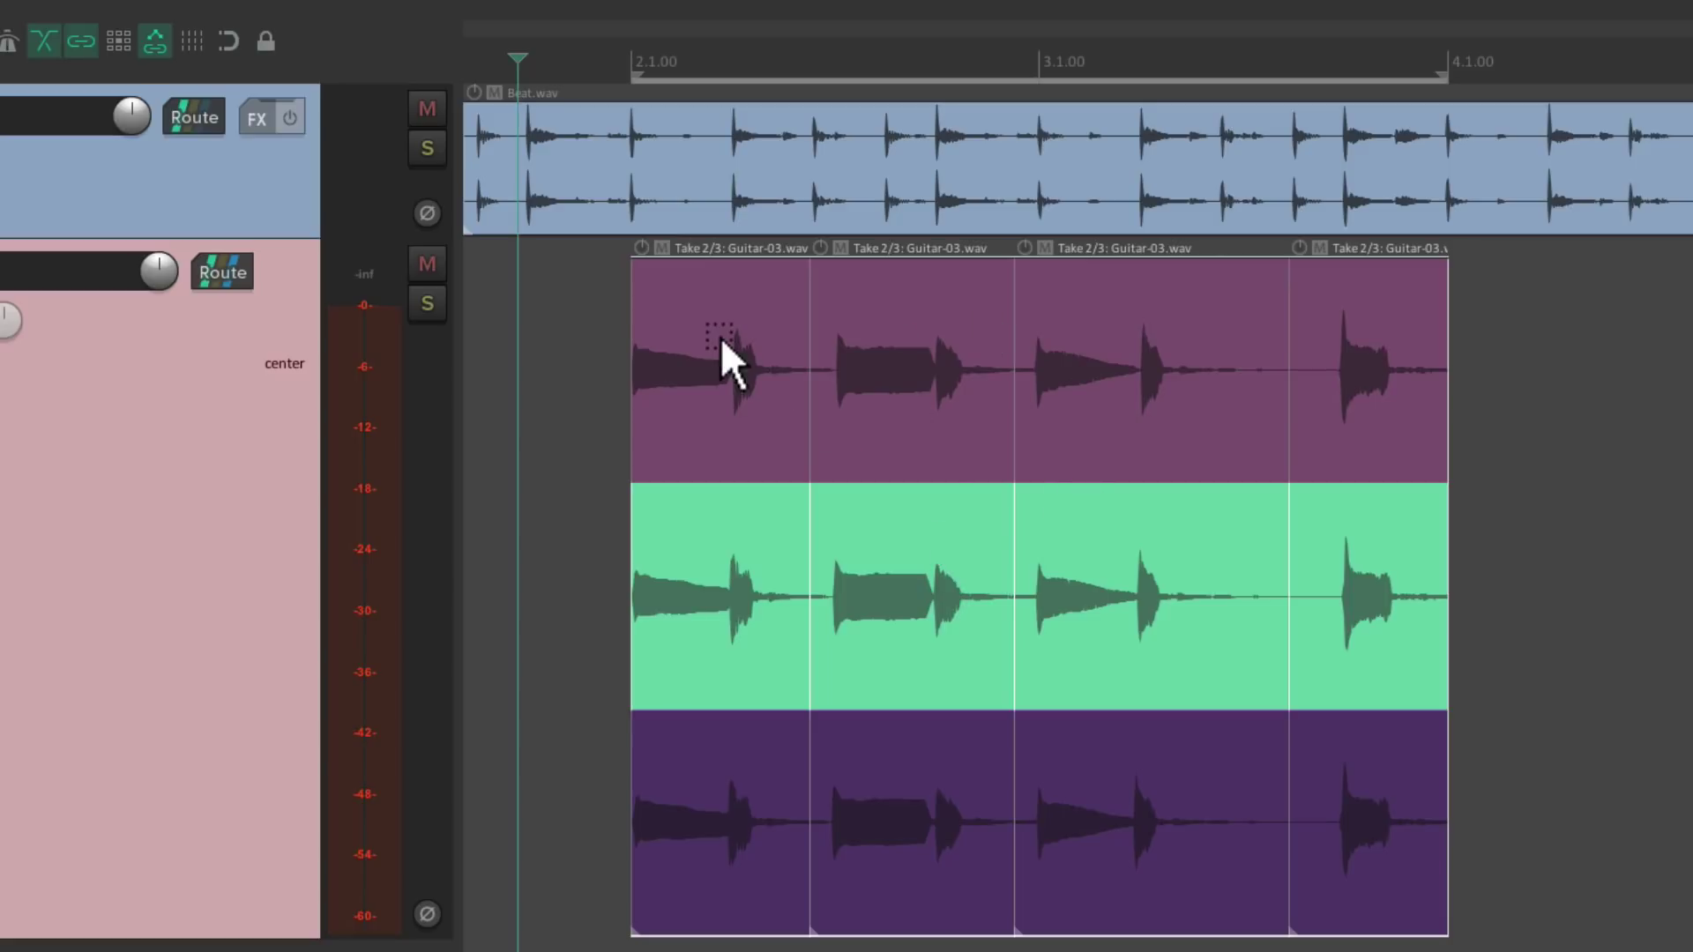
# Select only the first three guitar sections and switch them together through all three takes, ending on take 1
pyautogui.moveTo(719, 336); pyautogui.dragTo(1070, 775)
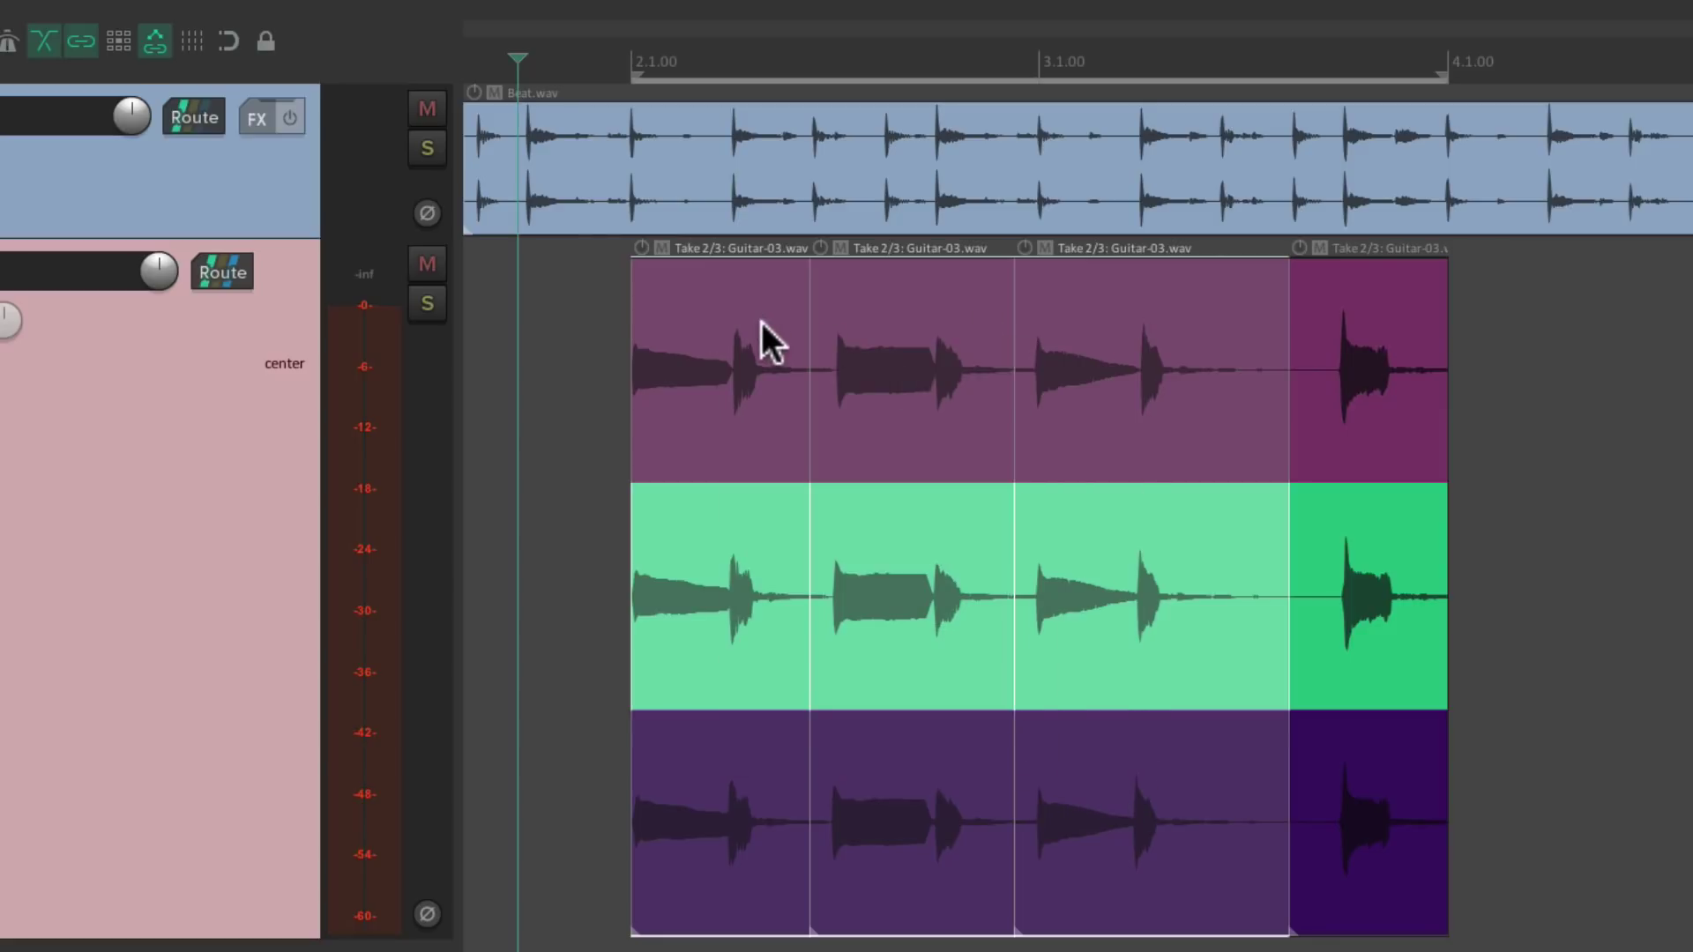
pyautogui.click(739, 304)
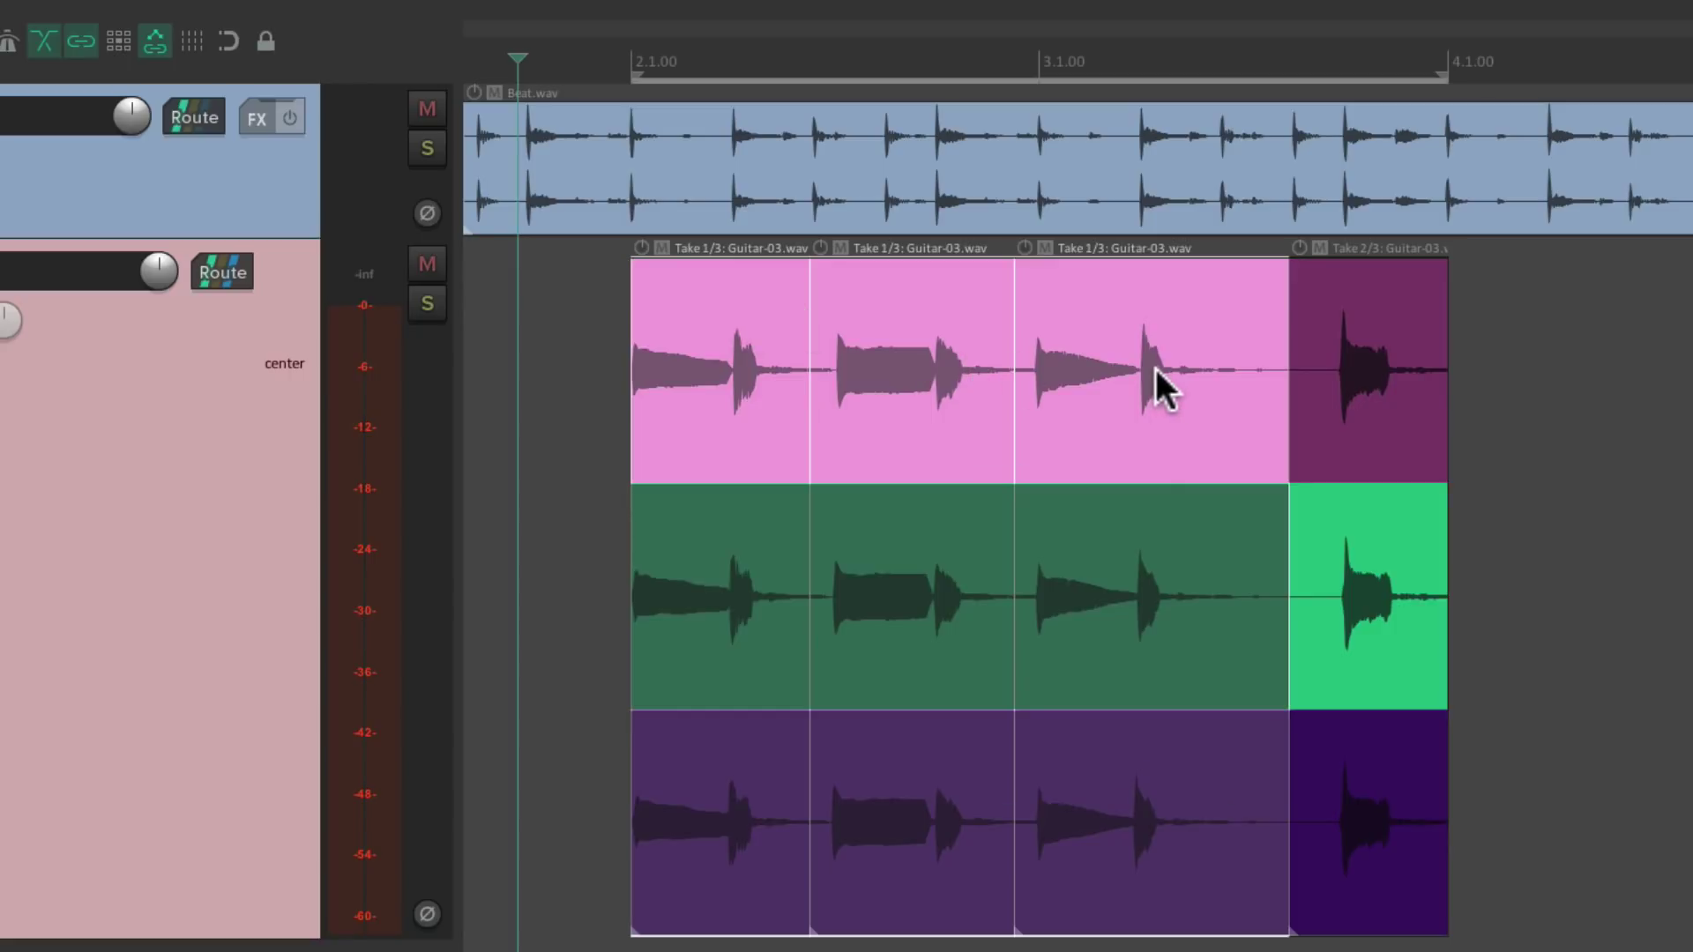
pyautogui.click(725, 536)
pyautogui.click(707, 746)
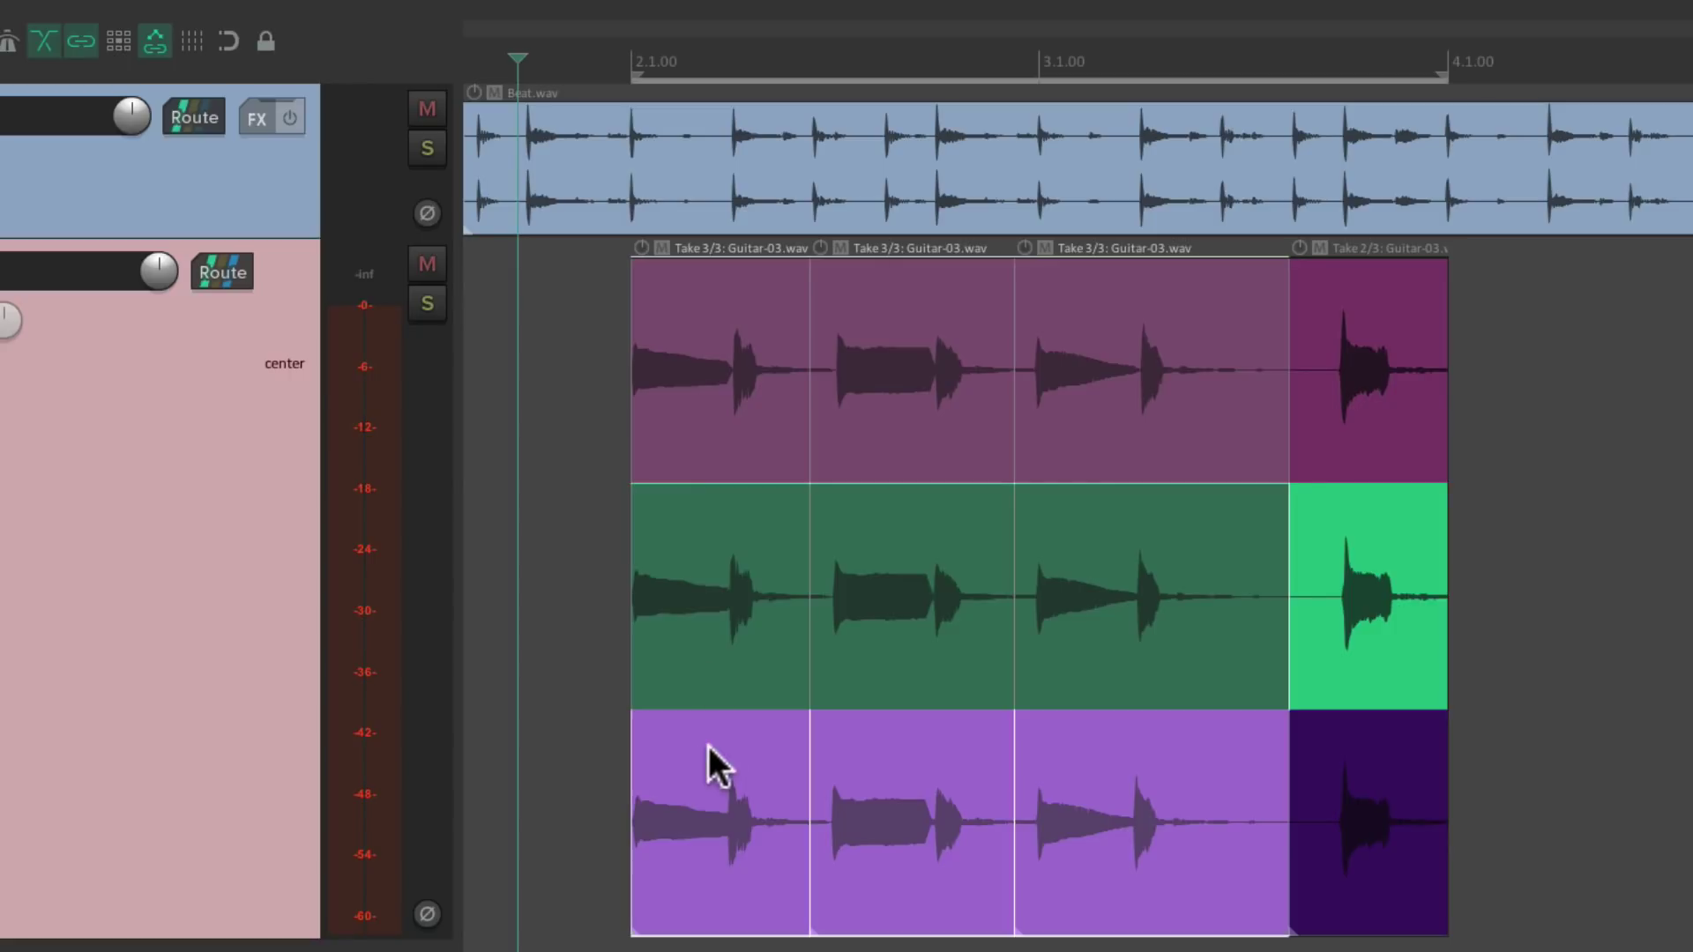
pyautogui.click(704, 364)
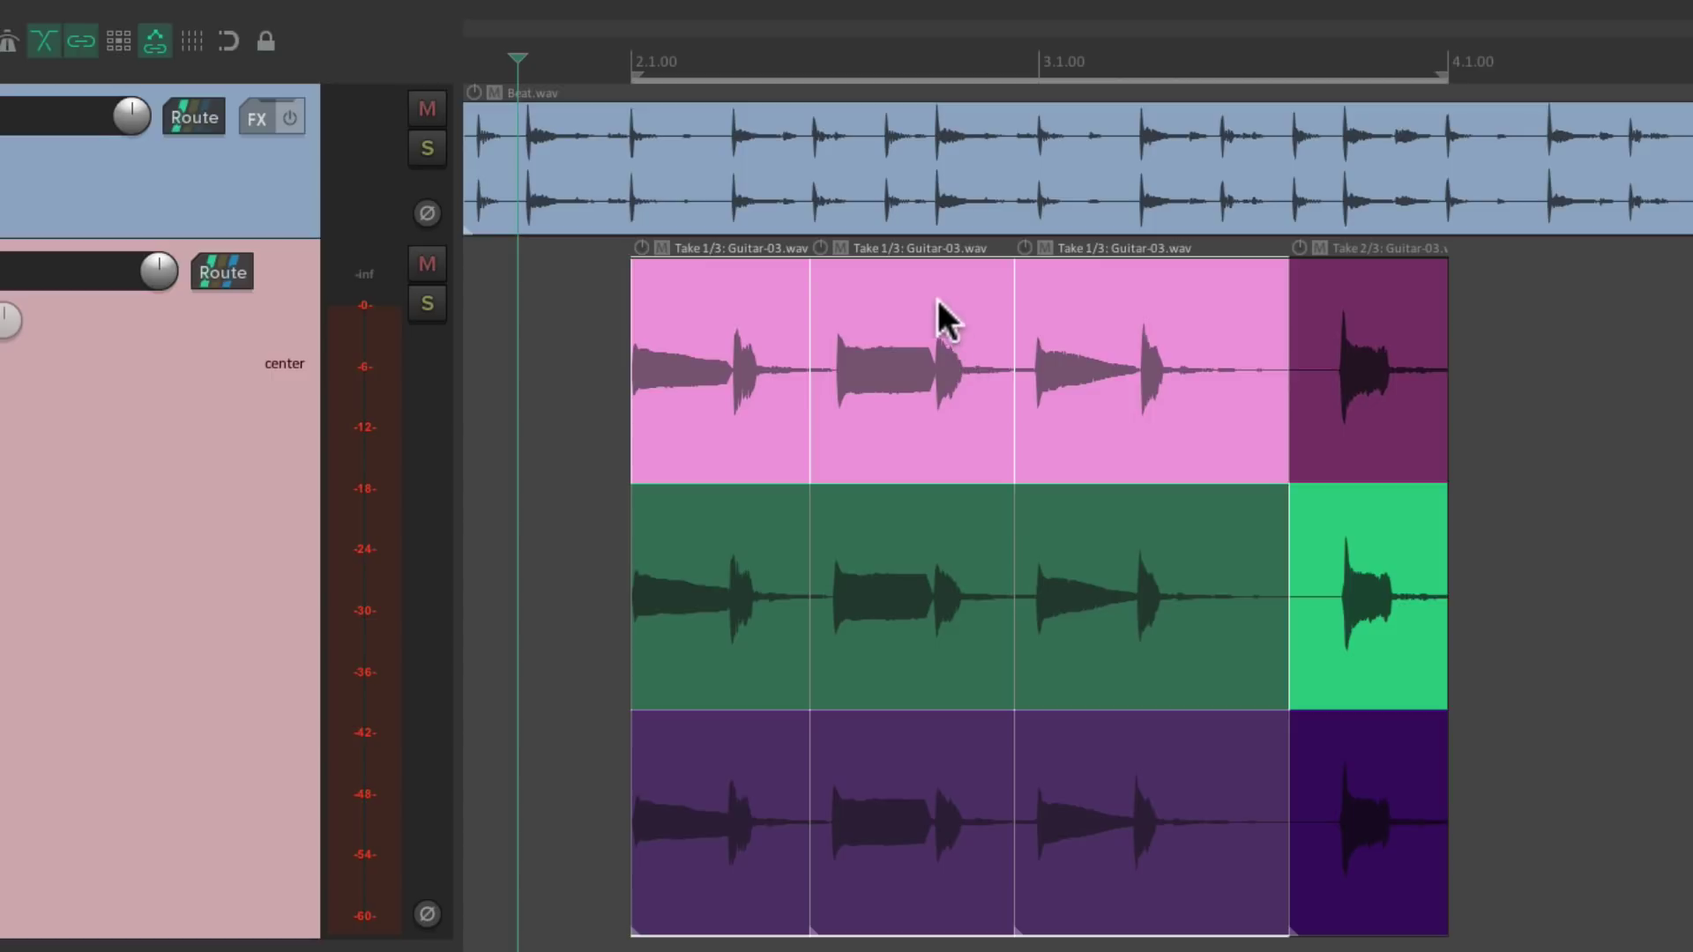
# Select the two middle guitar sections and switch them together to take 2 and finally take 3
pyautogui.moveTo(933, 299); pyautogui.dragTo(1119, 817)
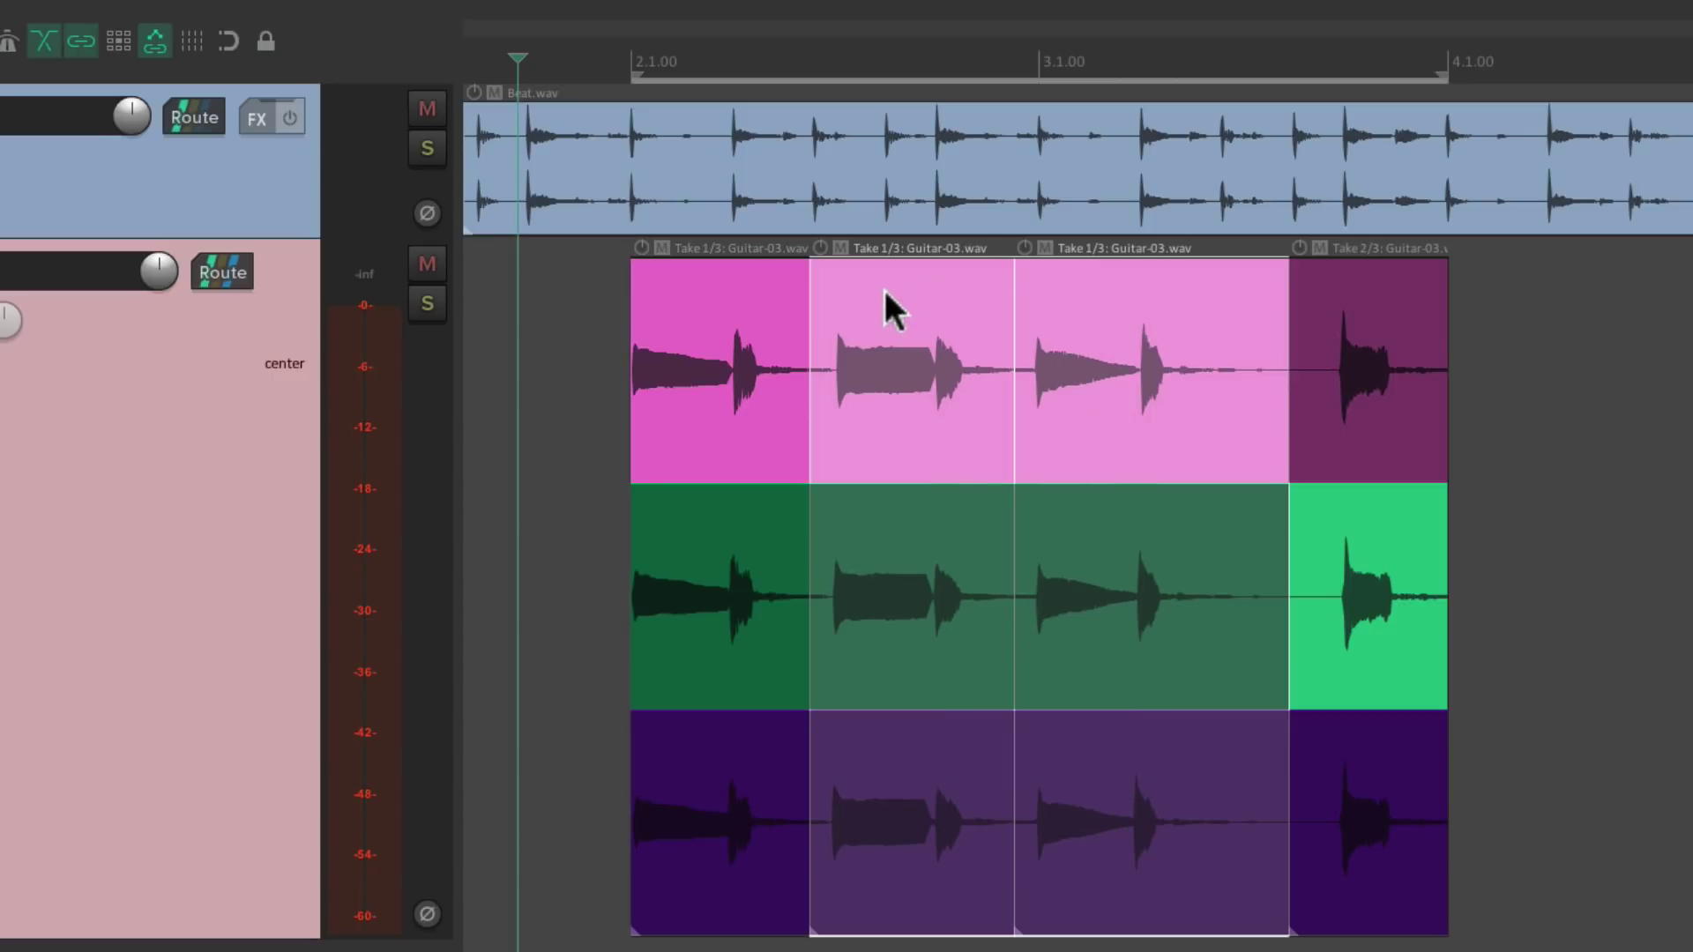
pyautogui.click(855, 526)
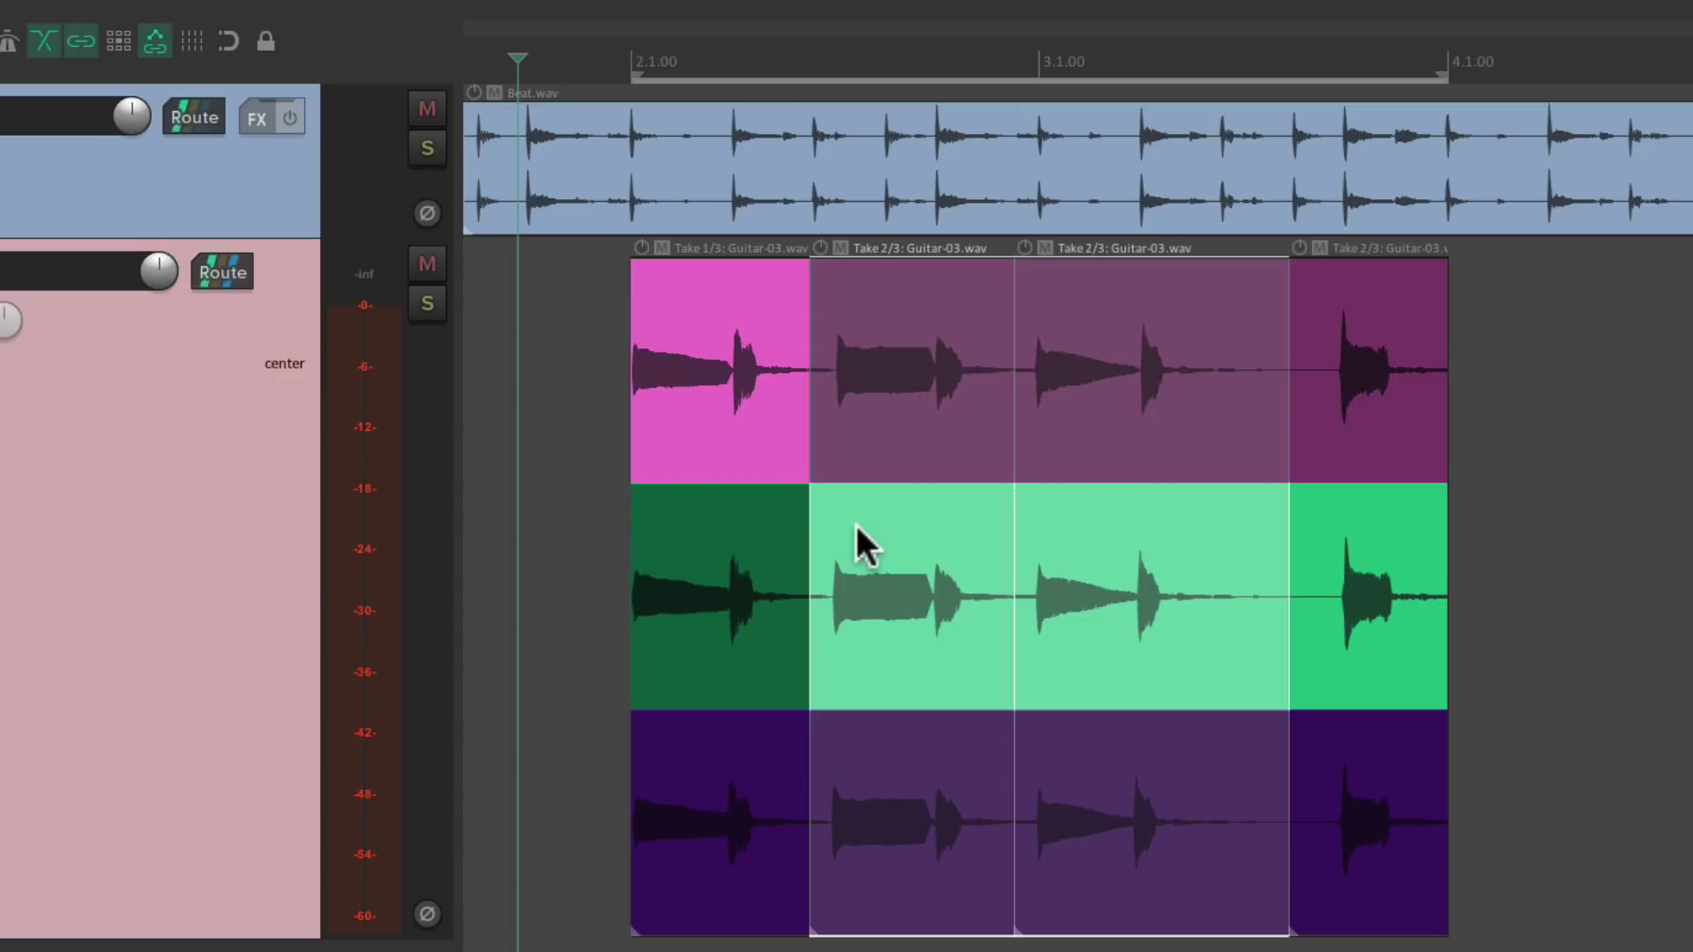
pyautogui.click(845, 744)
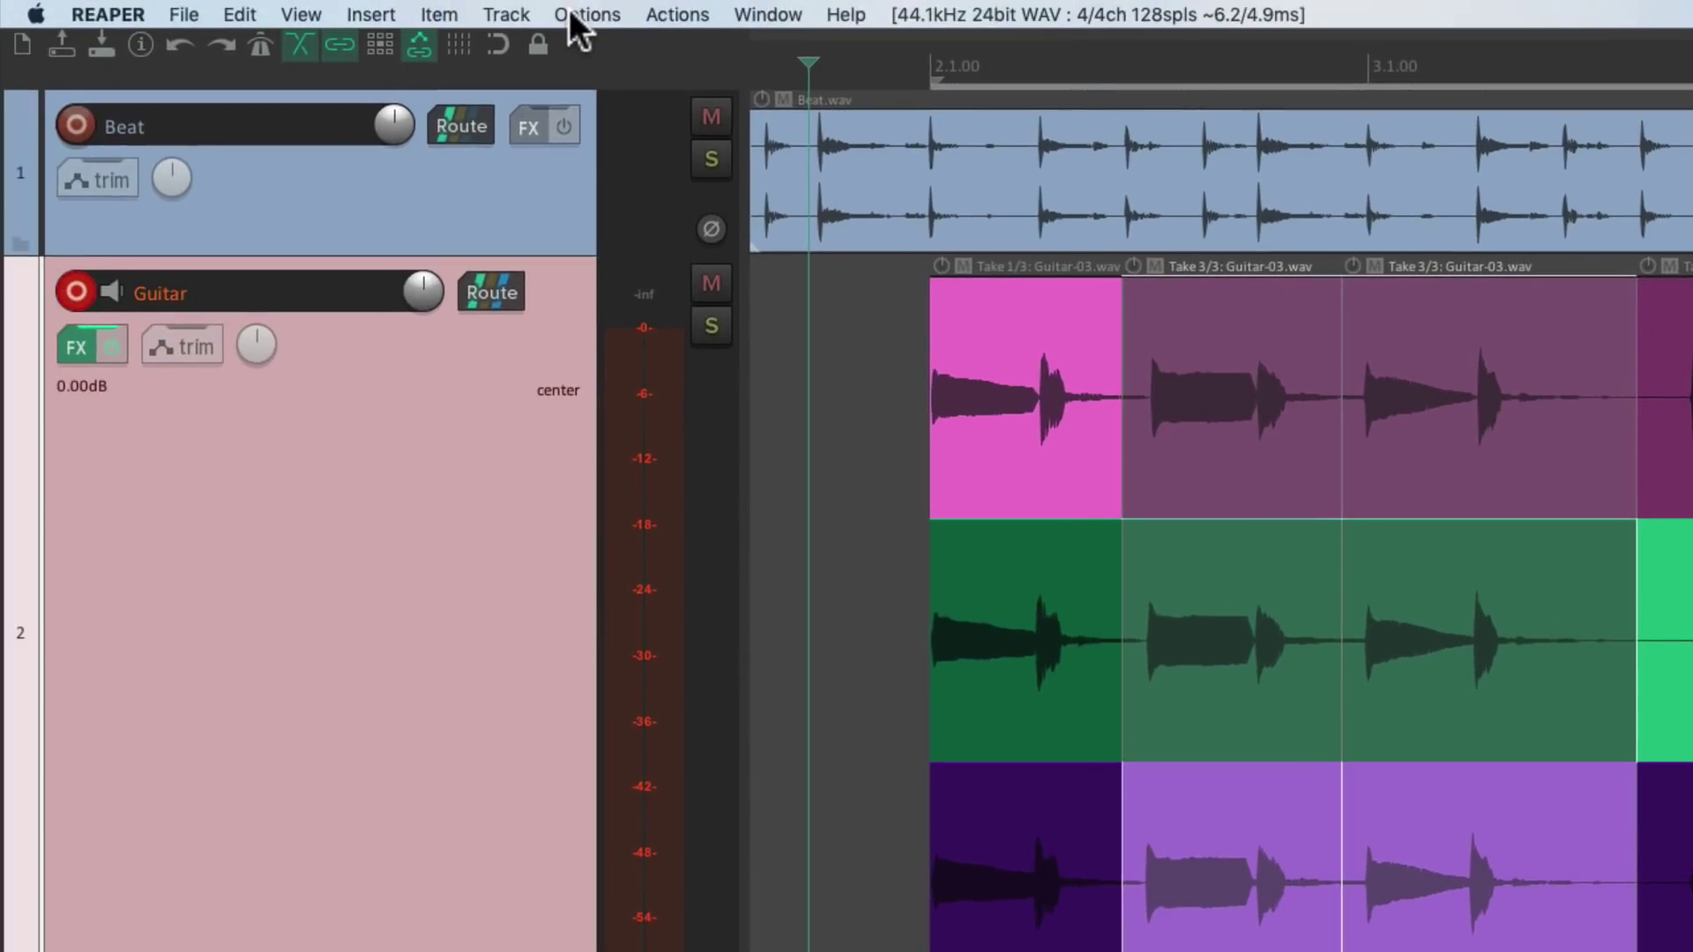
# Turn off selecting takes for all selected items and switch only the second guitar section to take 2
pyautogui.click(582, 15)
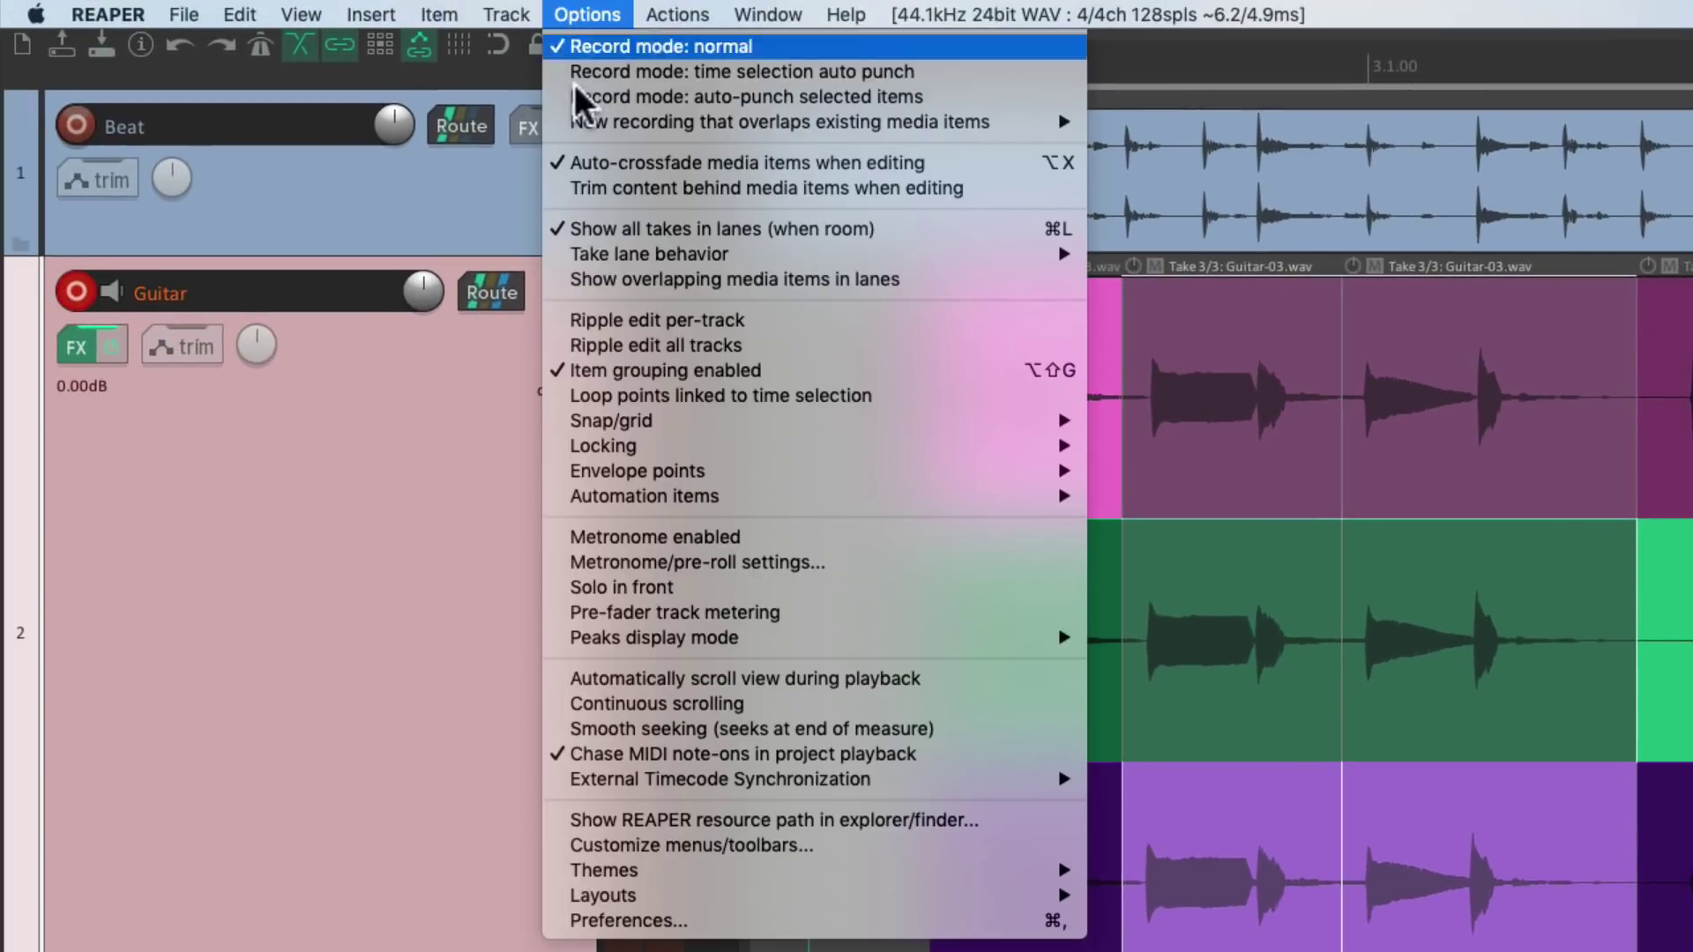
pyautogui.moveTo(617, 255)
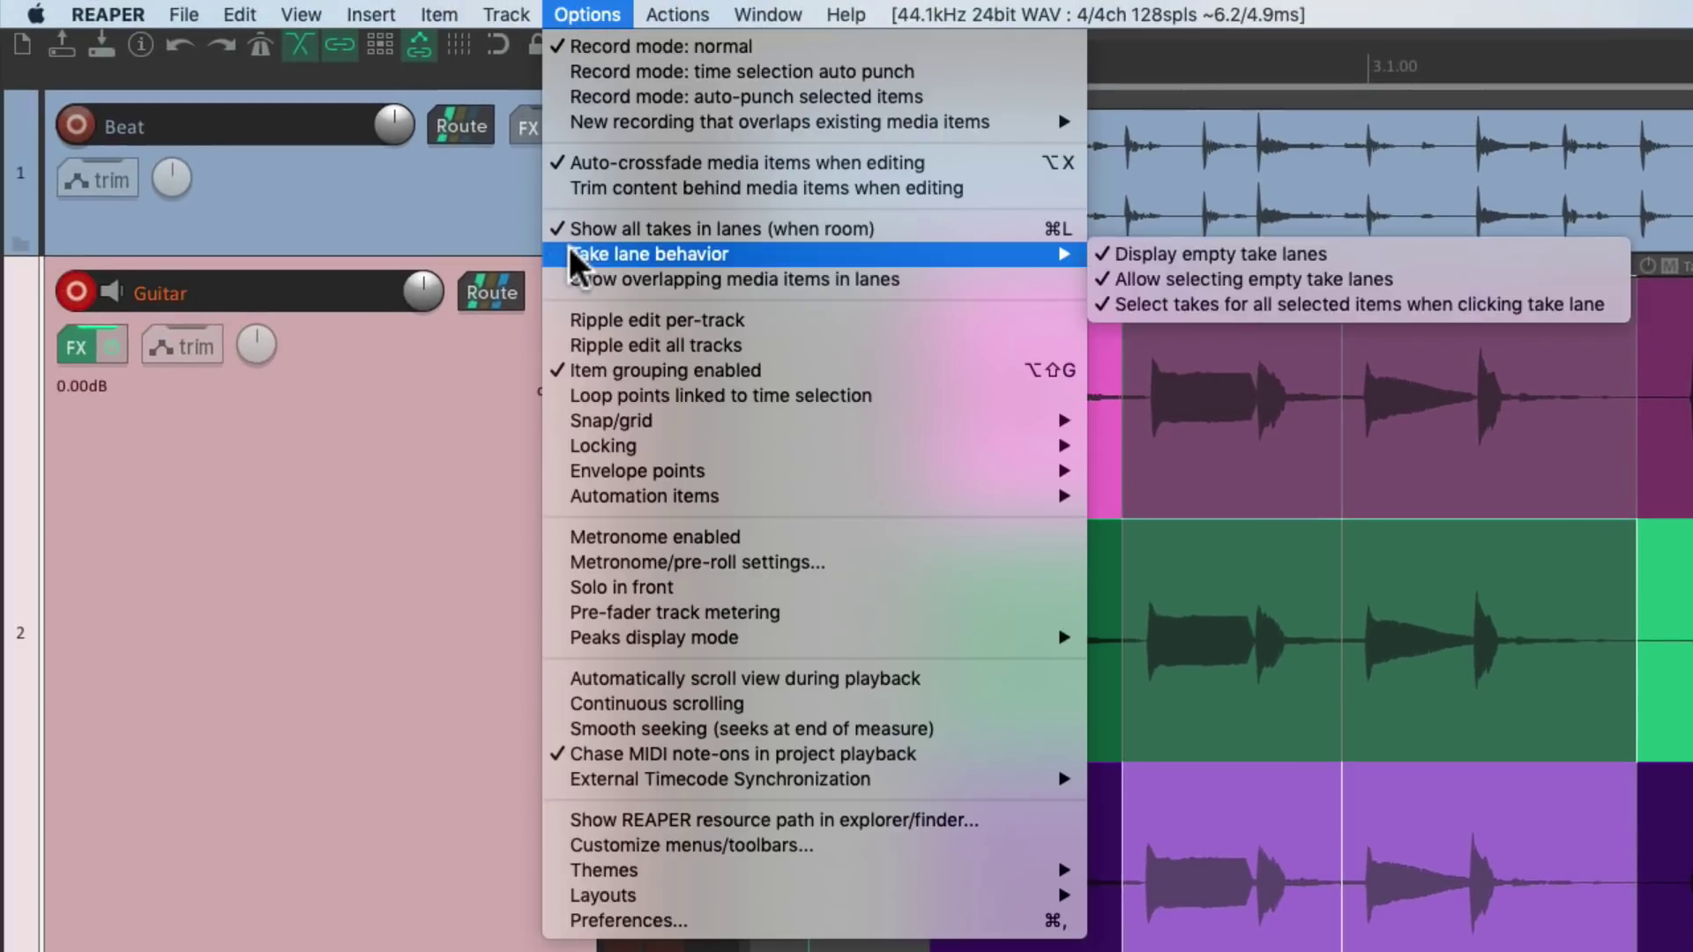
pyautogui.click(1186, 309)
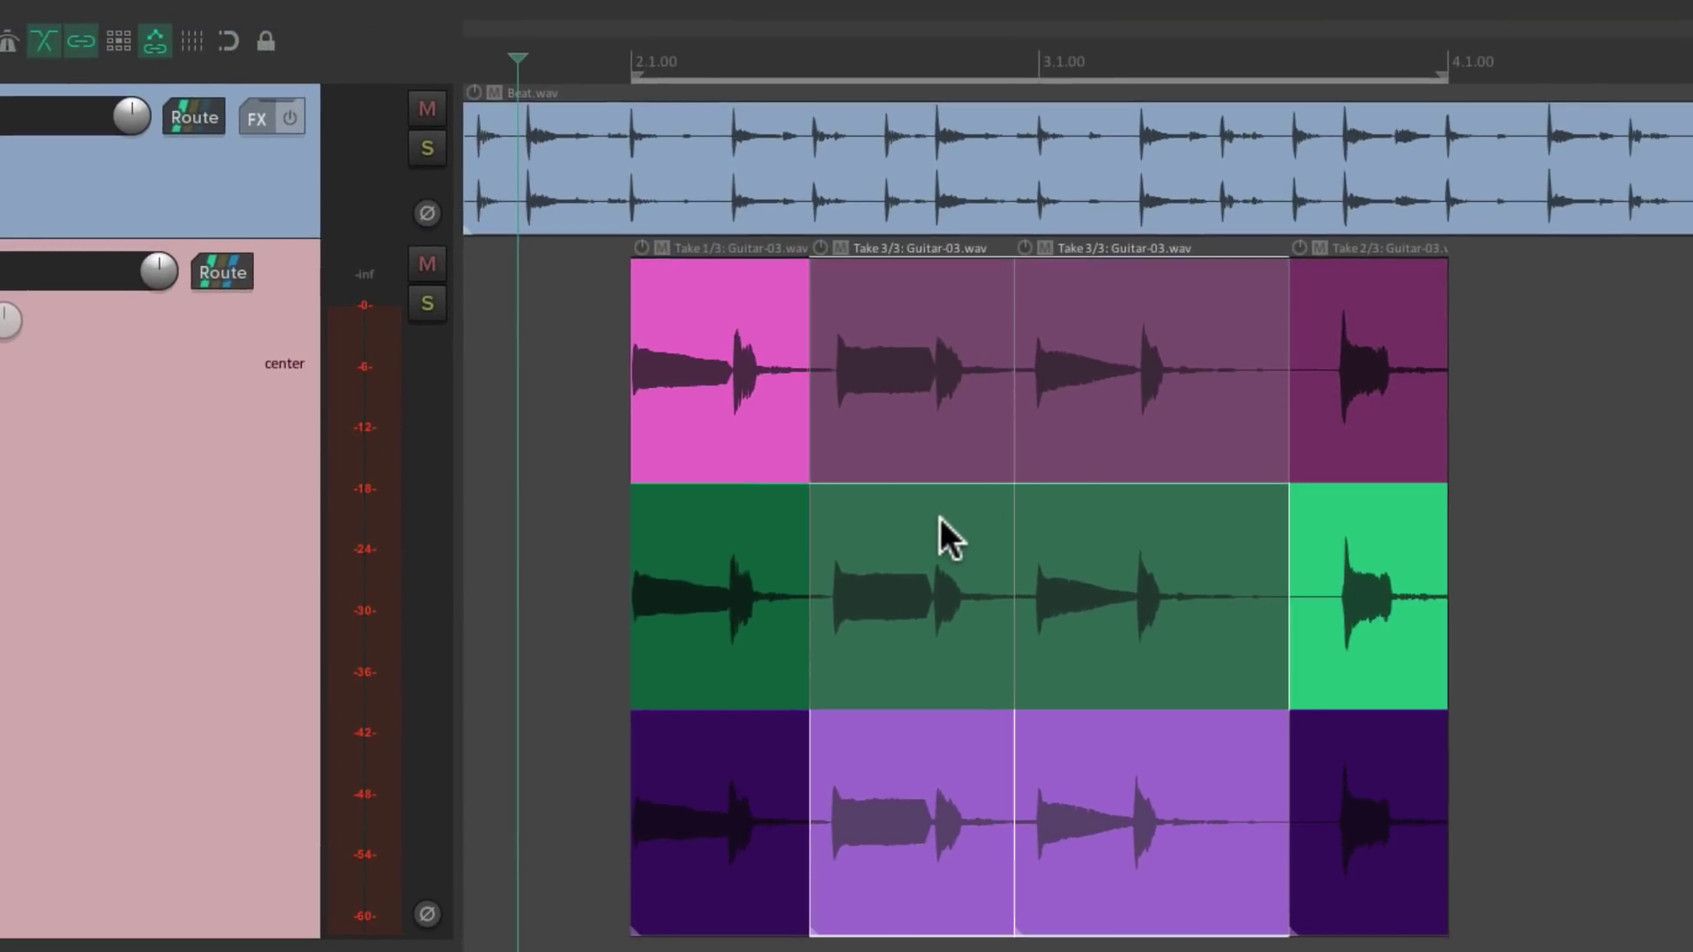
pyautogui.click(950, 529)
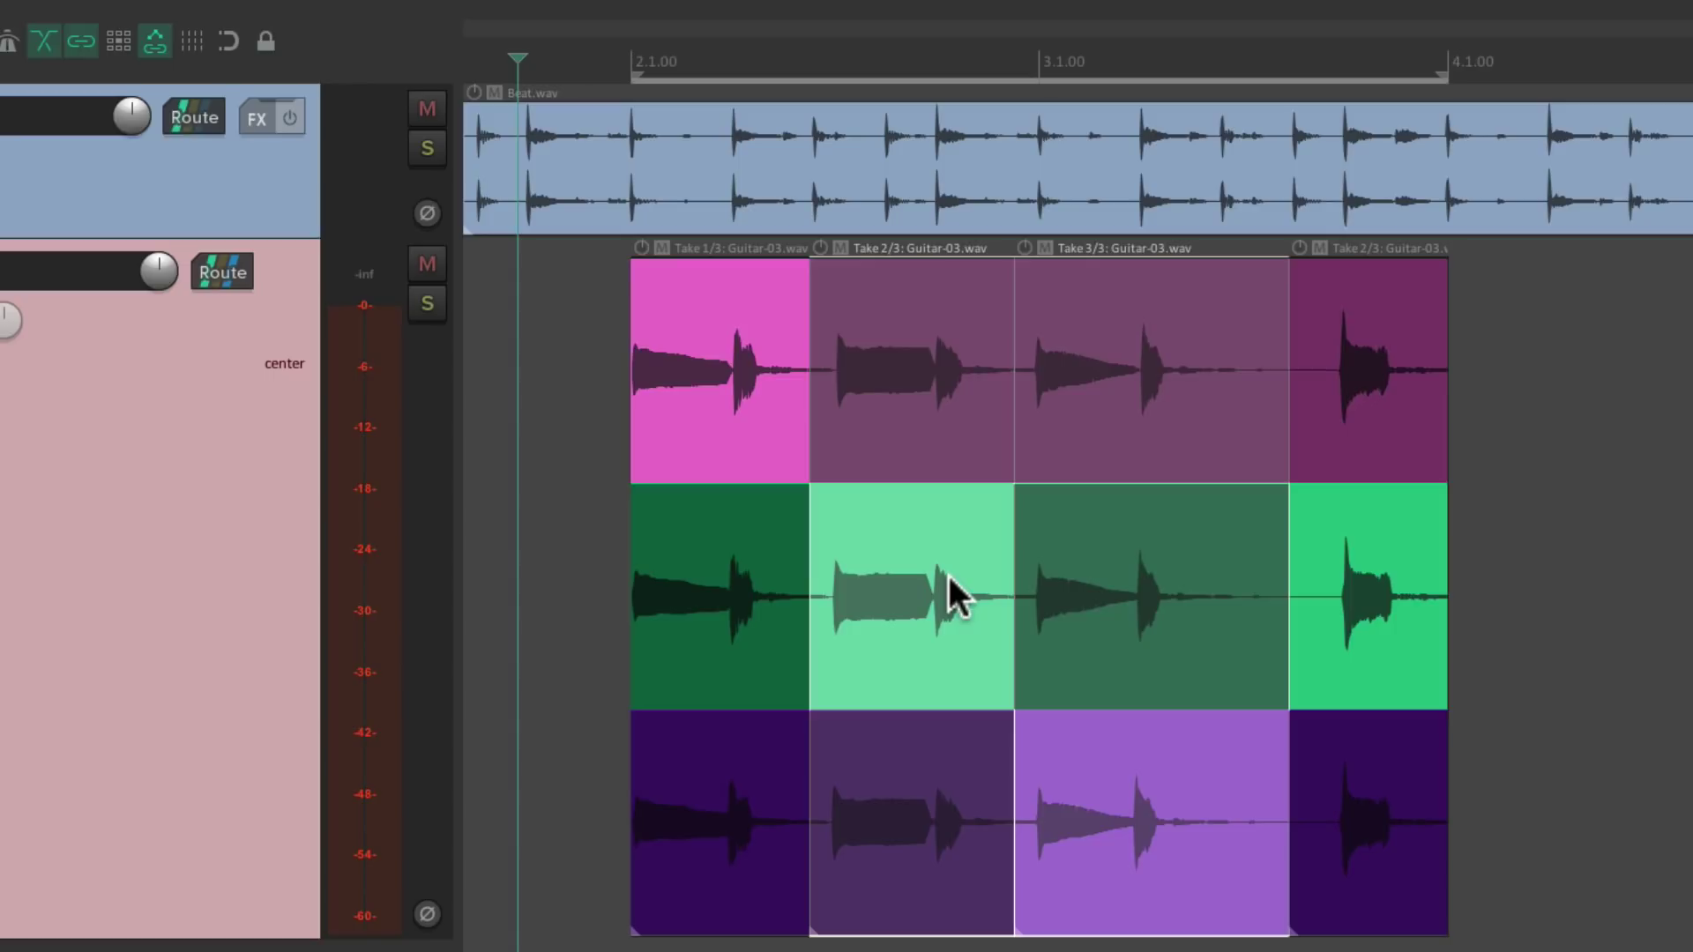